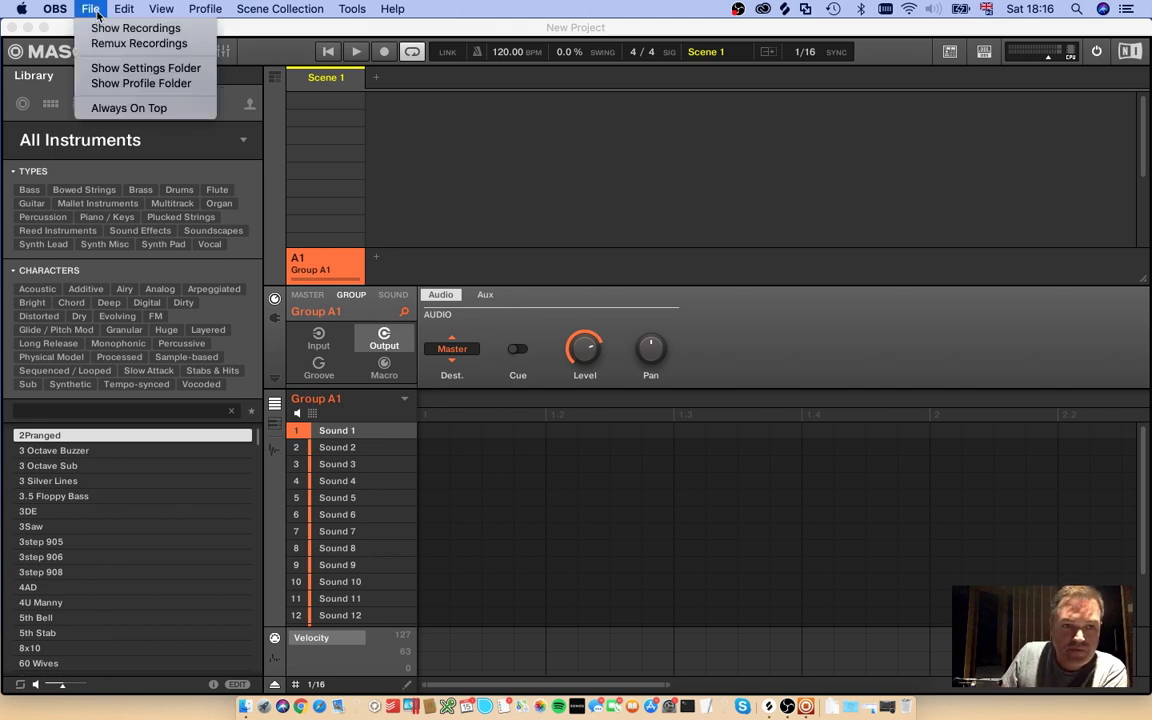
Step: Switch to Maschine 2 and open the recent project Roll V01.mxprj
{"action": "left_click", "coordinate": [97, 13]}
{"action": "left_click", "coordinate": [99, 24]}
{"action": "left_click", "coordinate": [124, 9]}
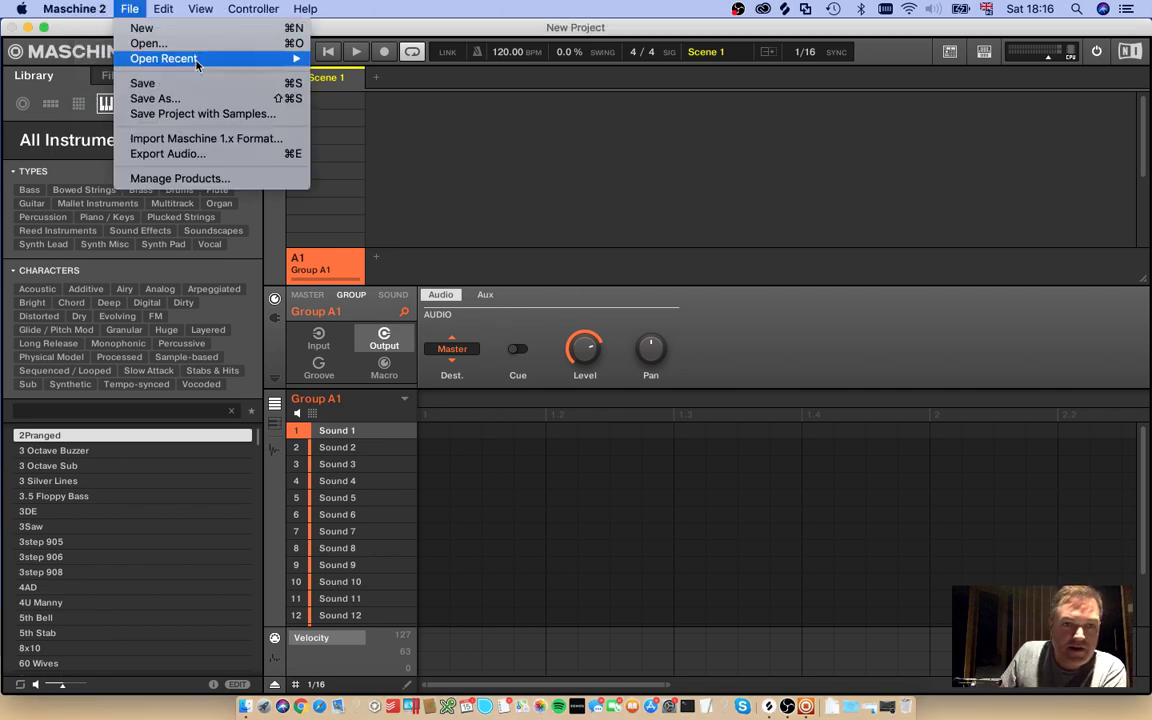
{"action": "mouse_move", "coordinate": [197, 62]}
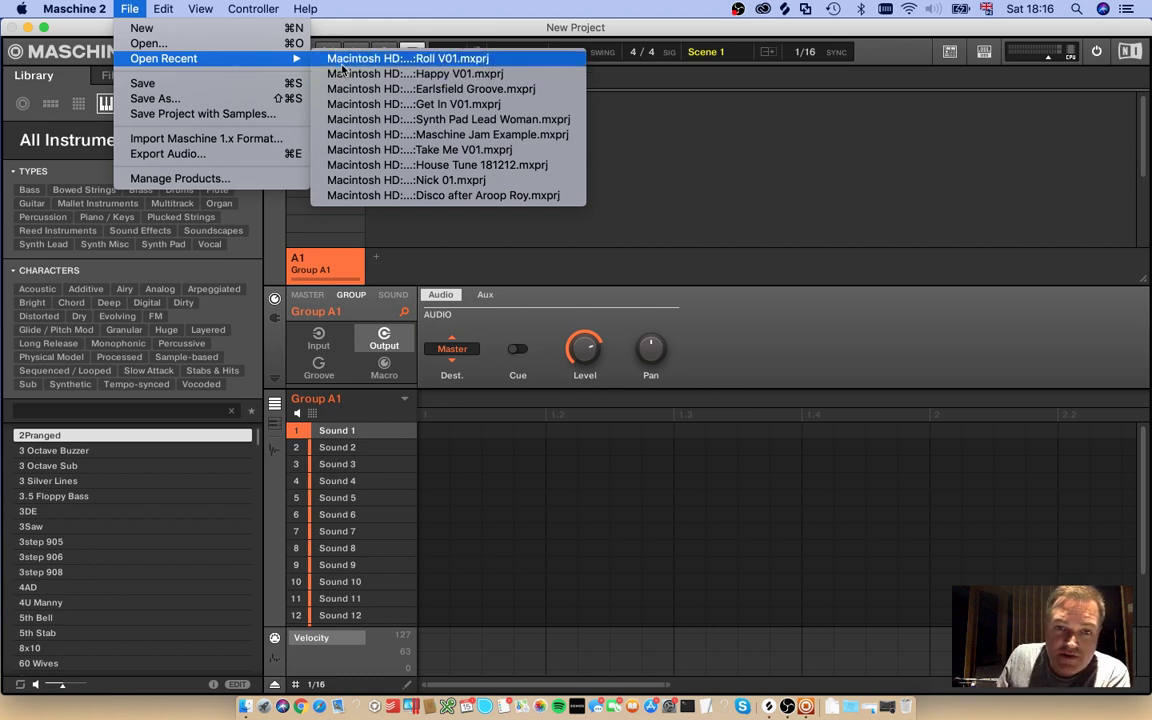
{"action": "left_click", "coordinate": [428, 59]}
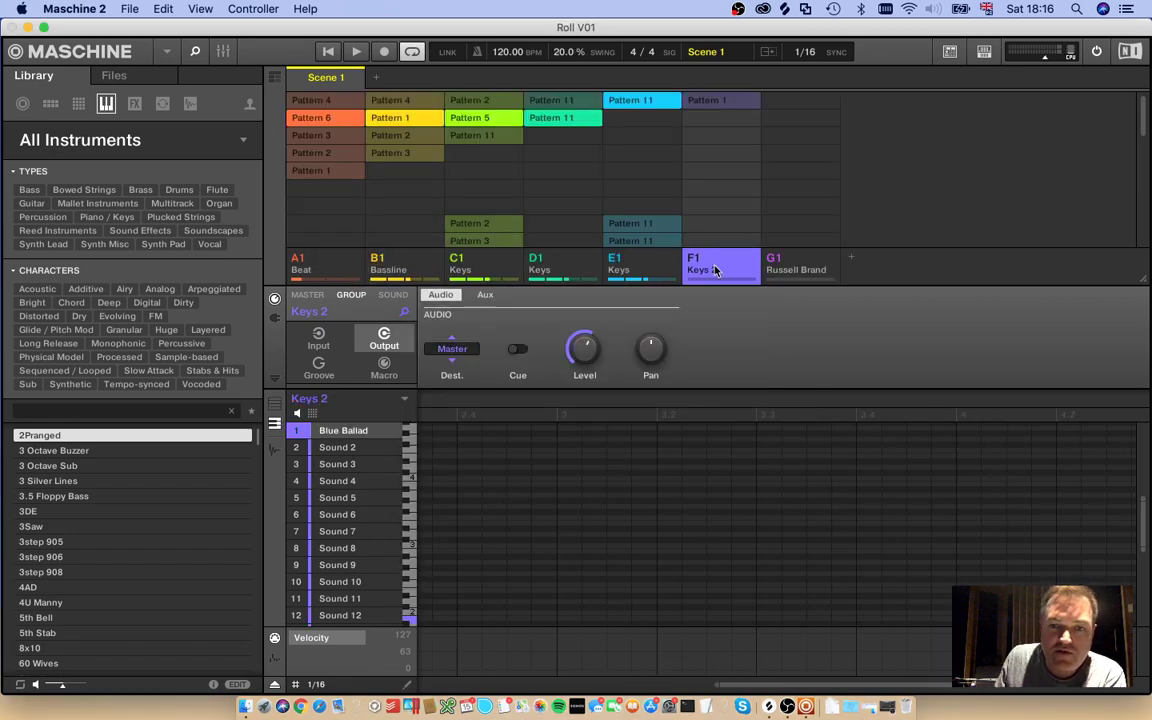
Step: Delete group G1 from the project
{"action": "right_click", "coordinate": [812, 267]}
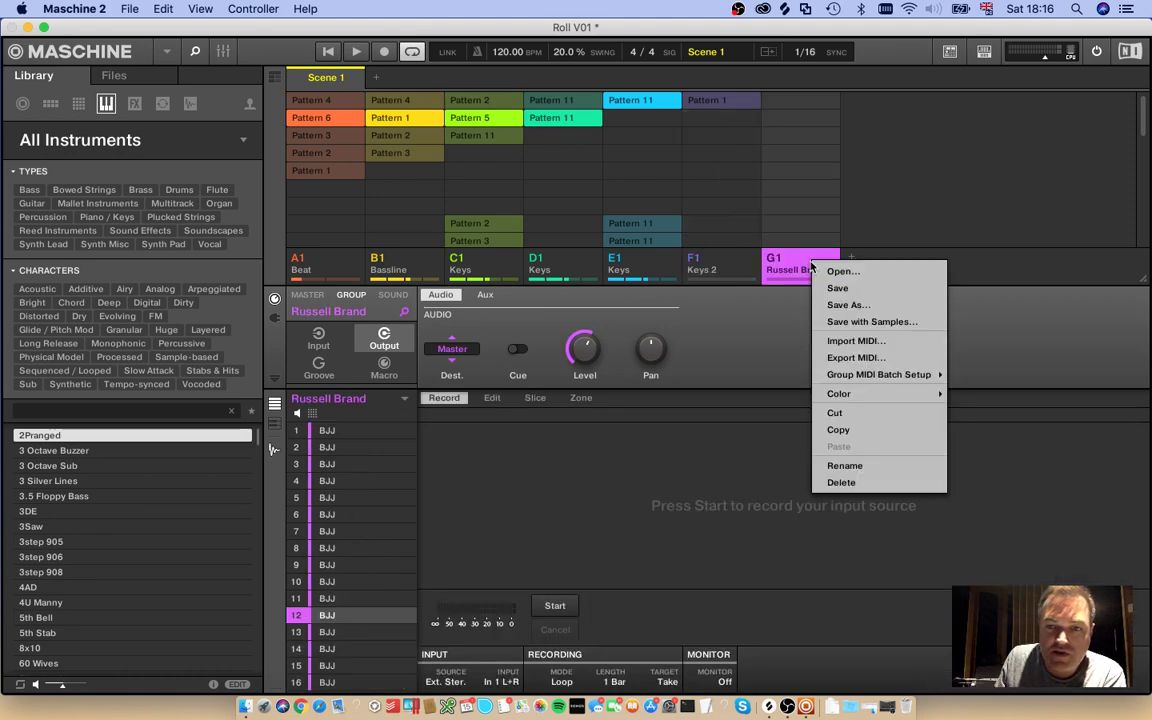
{"action": "left_click", "coordinate": [835, 478]}
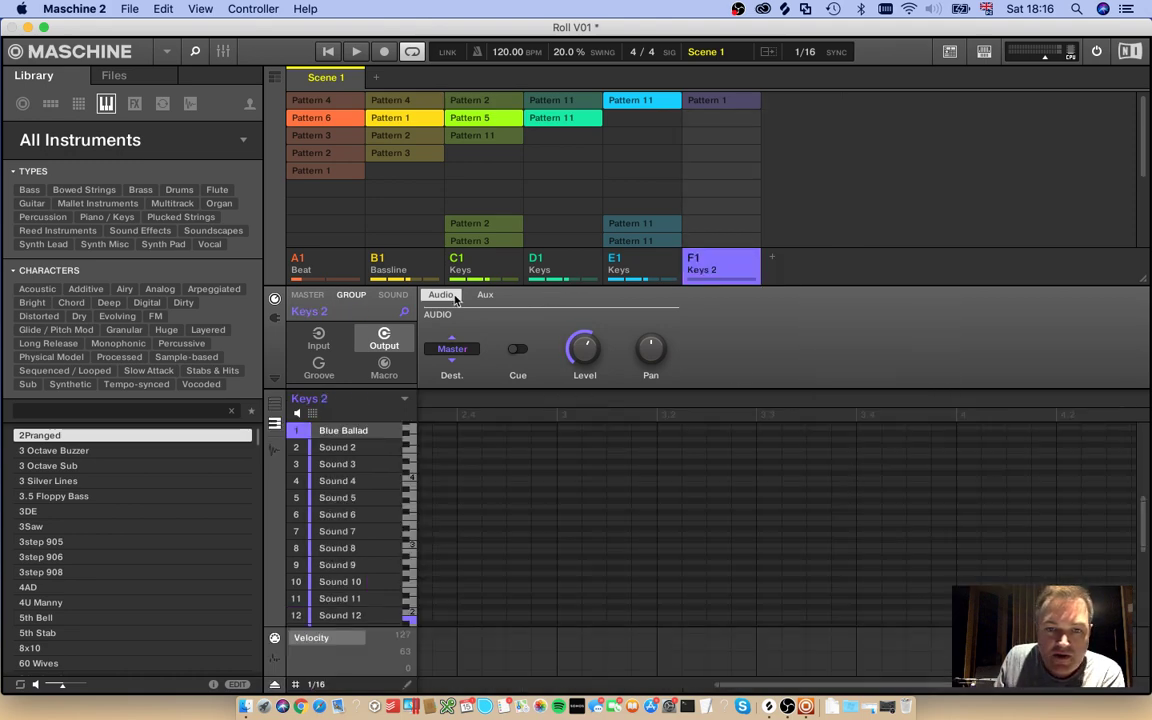
Step: Rename group D1 as Keys 2, group E1 as Keys 3 and group C1 as Keys 1
{"action": "left_click", "coordinate": [548, 276]}
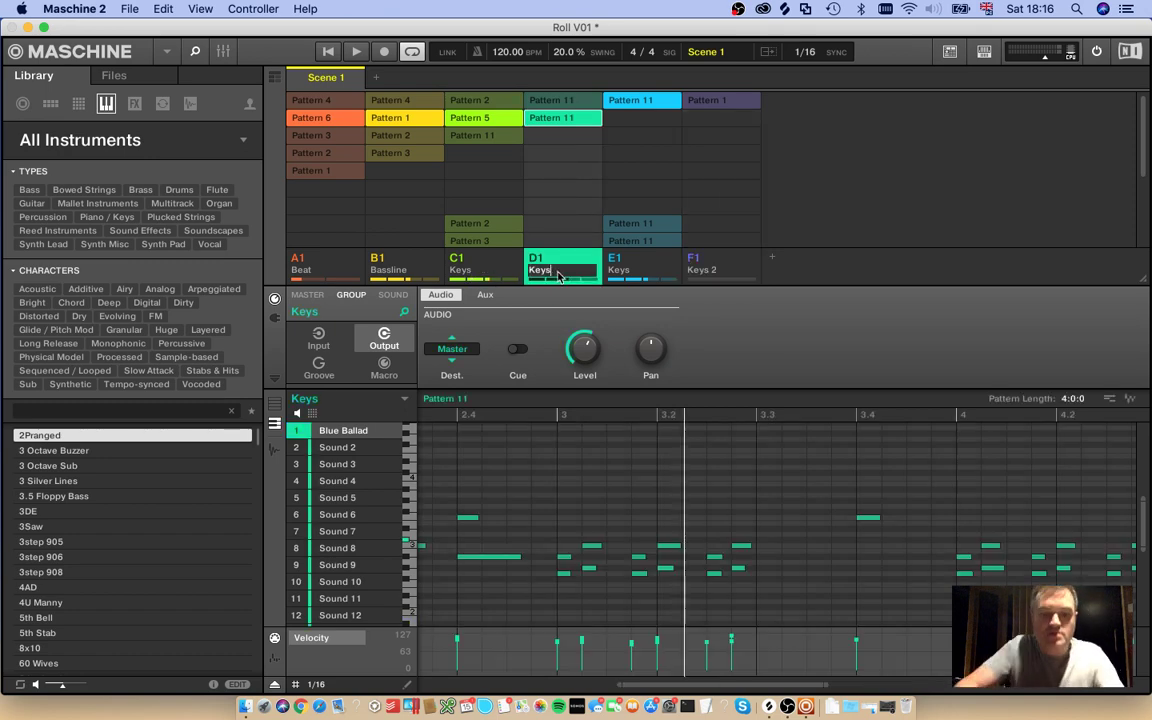
{"action": "type", "text": "2"}
{"action": "key", "text": "Return"}
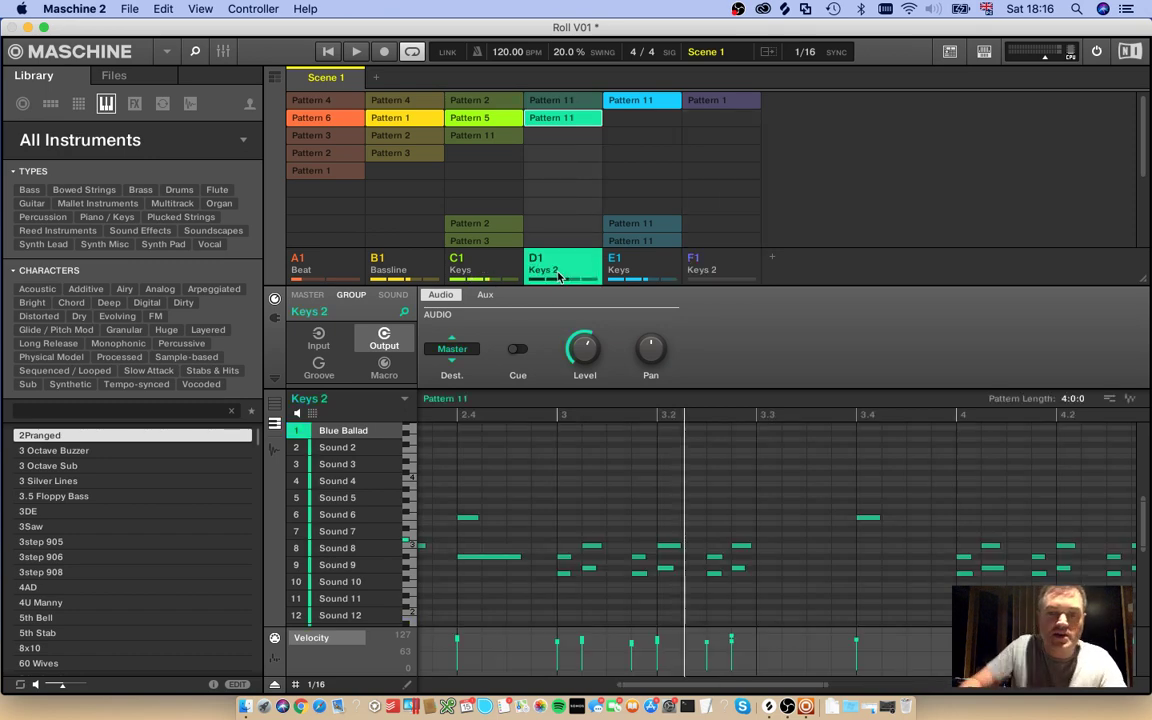
{"action": "left_click", "coordinate": [627, 272]}
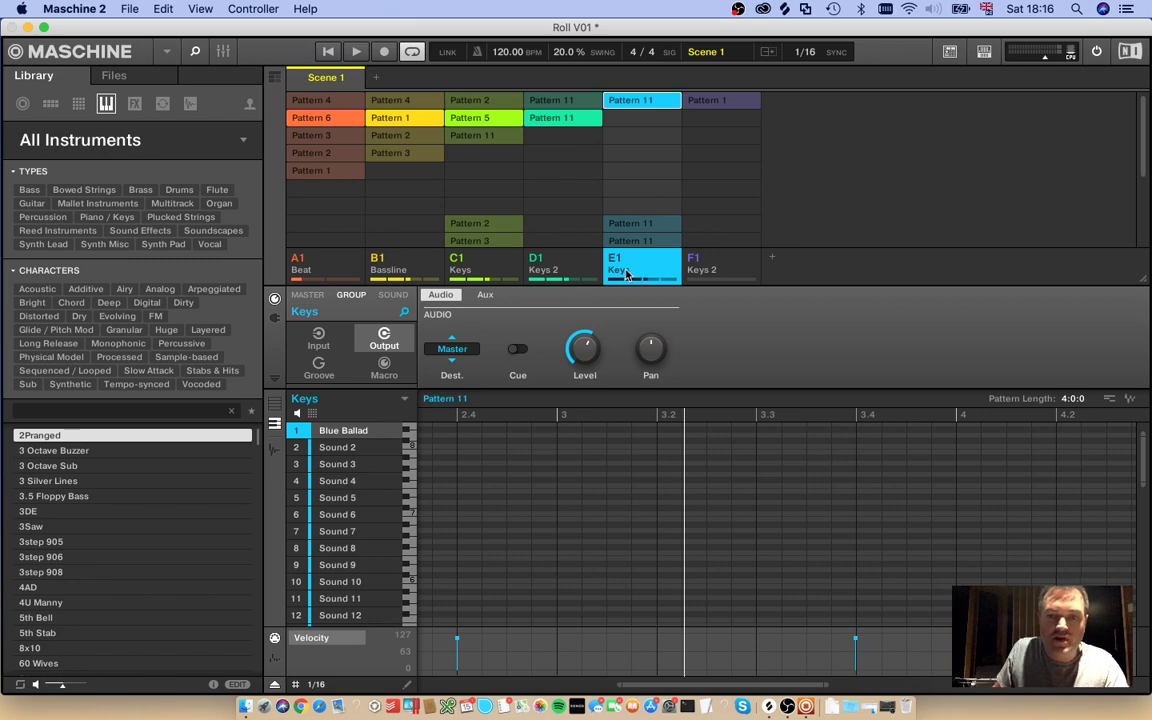
{"action": "double_click", "coordinate": [627, 272]}
{"action": "key", "text": "Return"}
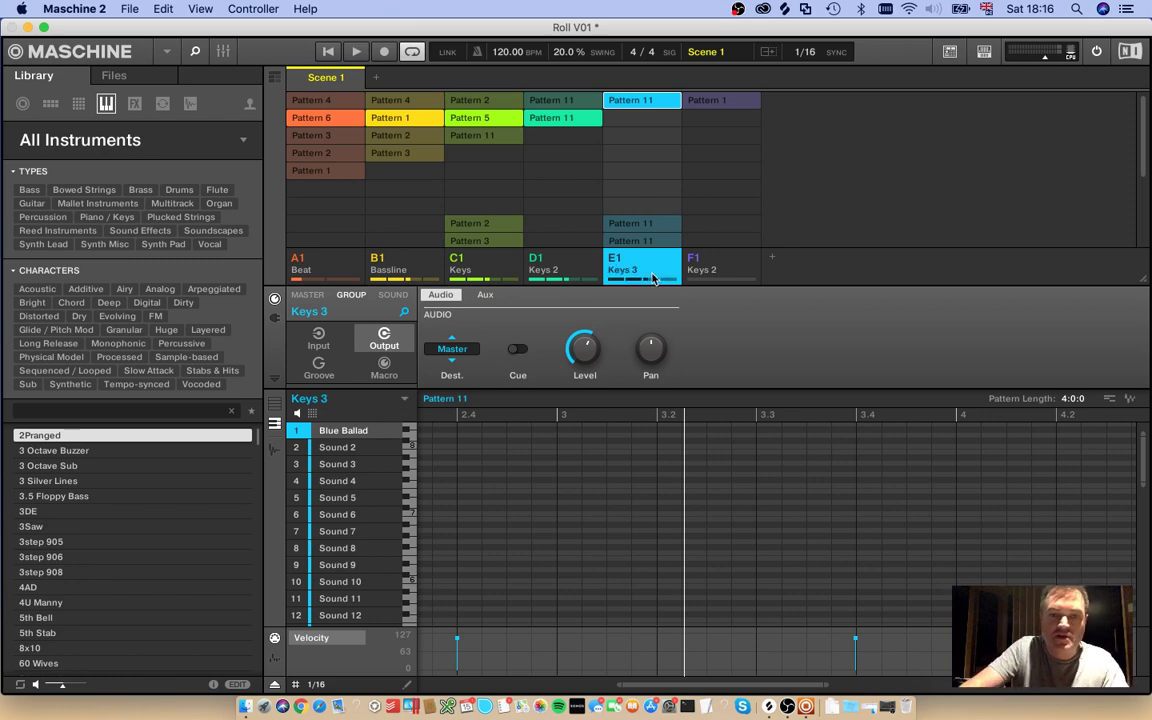
{"action": "left_click", "coordinate": [461, 272]}
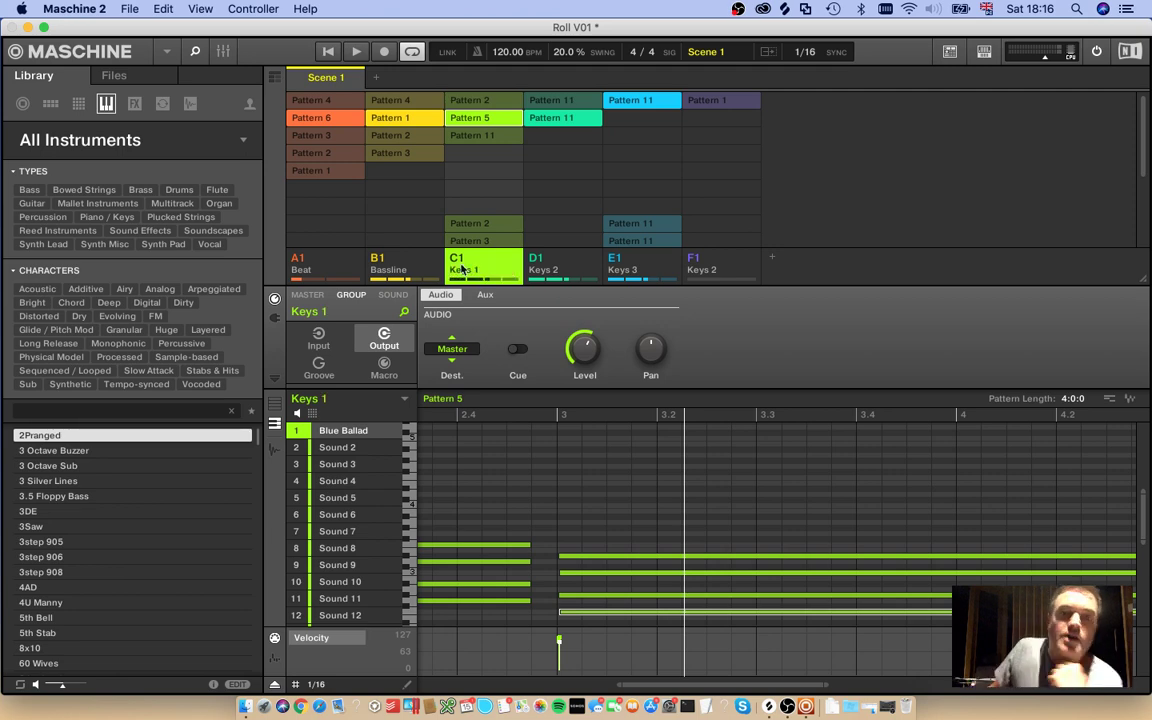
Step: Go through groups A1 to E1 in turn and rename group F1 as Keys 4
{"action": "left_click", "coordinate": [339, 262]}
{"action": "left_click", "coordinate": [401, 272]}
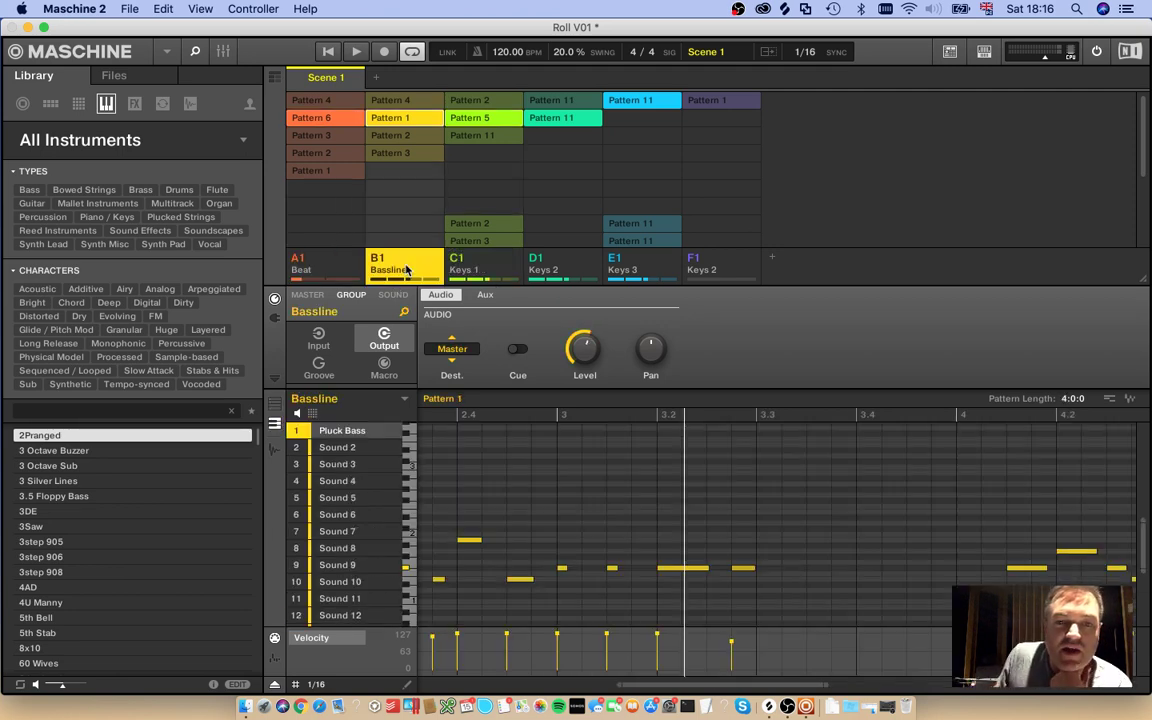
{"action": "left_click", "coordinate": [490, 270]}
{"action": "left_click", "coordinate": [565, 265]}
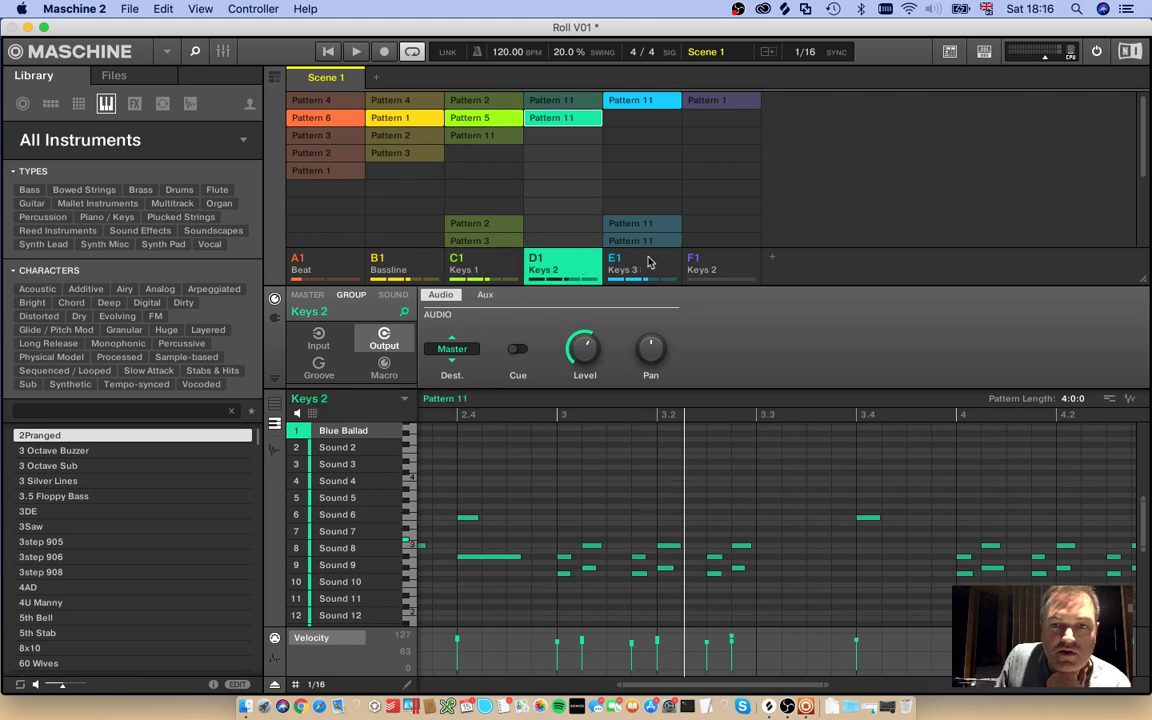
{"action": "left_click", "coordinate": [640, 265]}
{"action": "left_click", "coordinate": [712, 274]}
{"action": "double_click", "coordinate": [713, 274]}
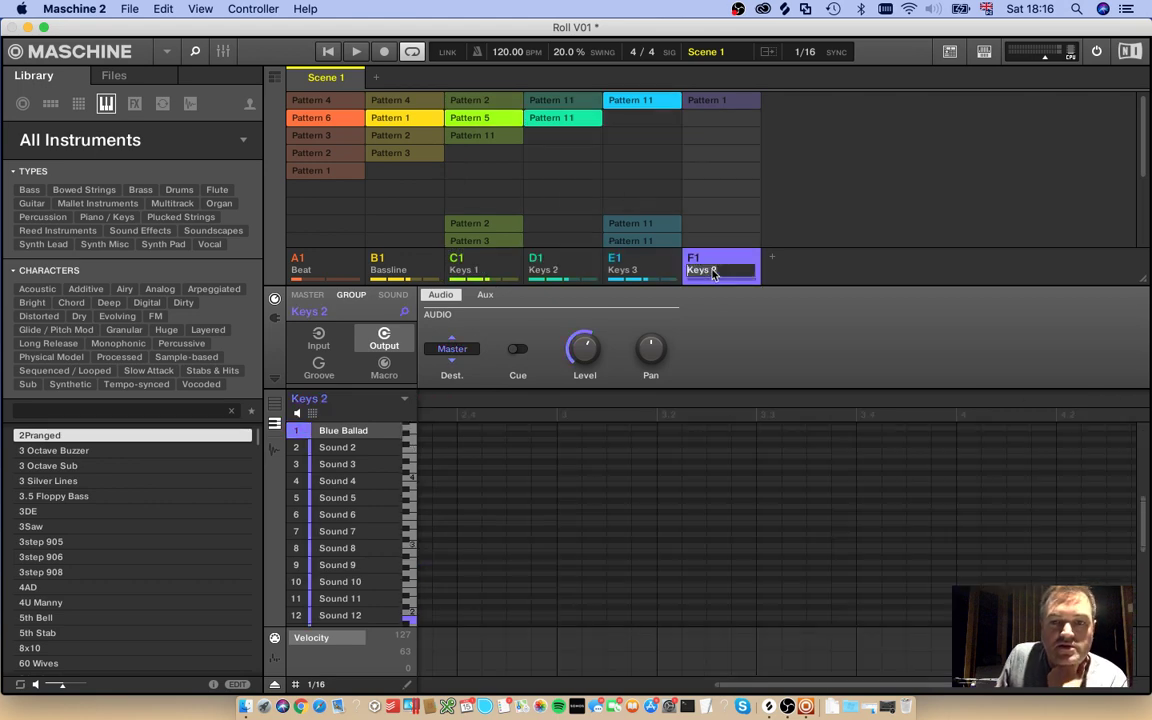
{"action": "key", "text": "BackSpace"}
{"action": "type", "text": "4"}
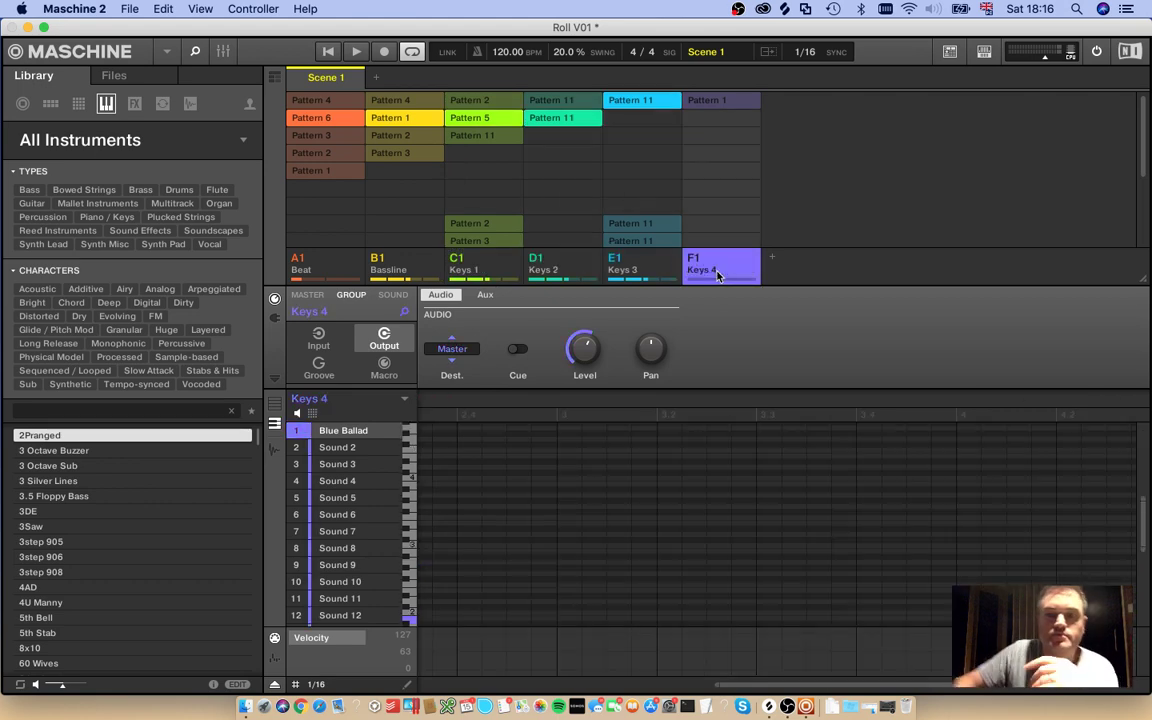
{"action": "key", "text": "Return"}
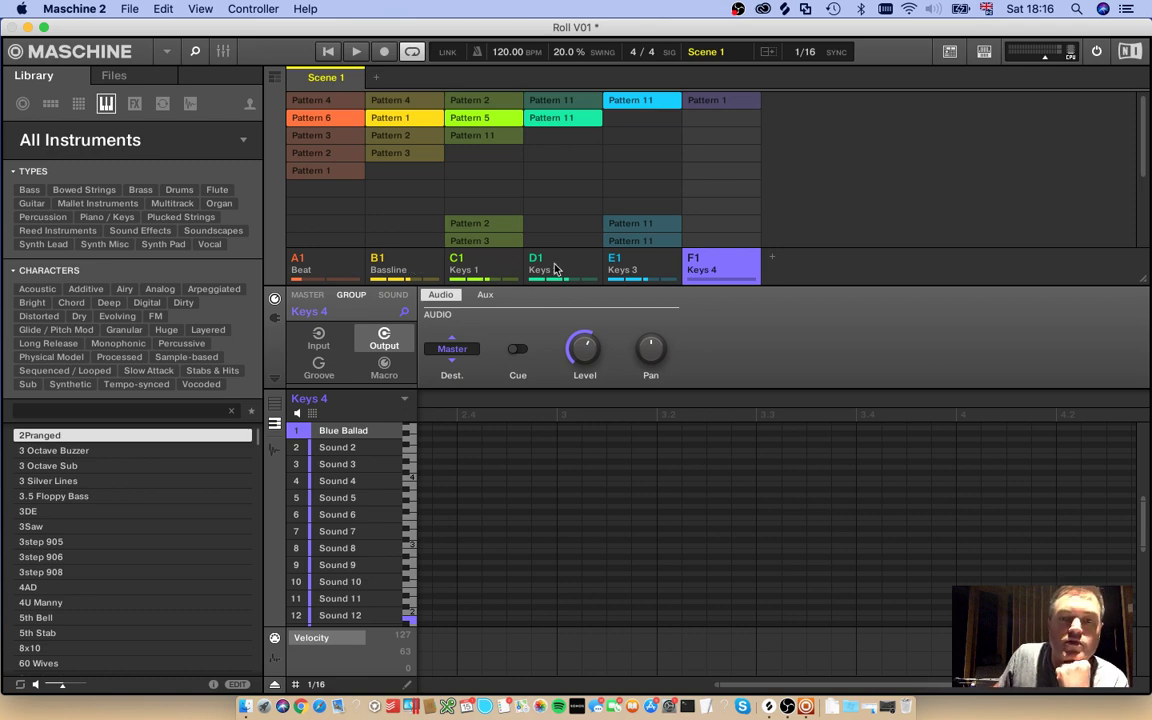
Step: Start playback with the Beat group soloed and audition its Patterns 3, 2, 1 and 4, ending back on Pattern 6
{"action": "left_click", "coordinate": [331, 271]}
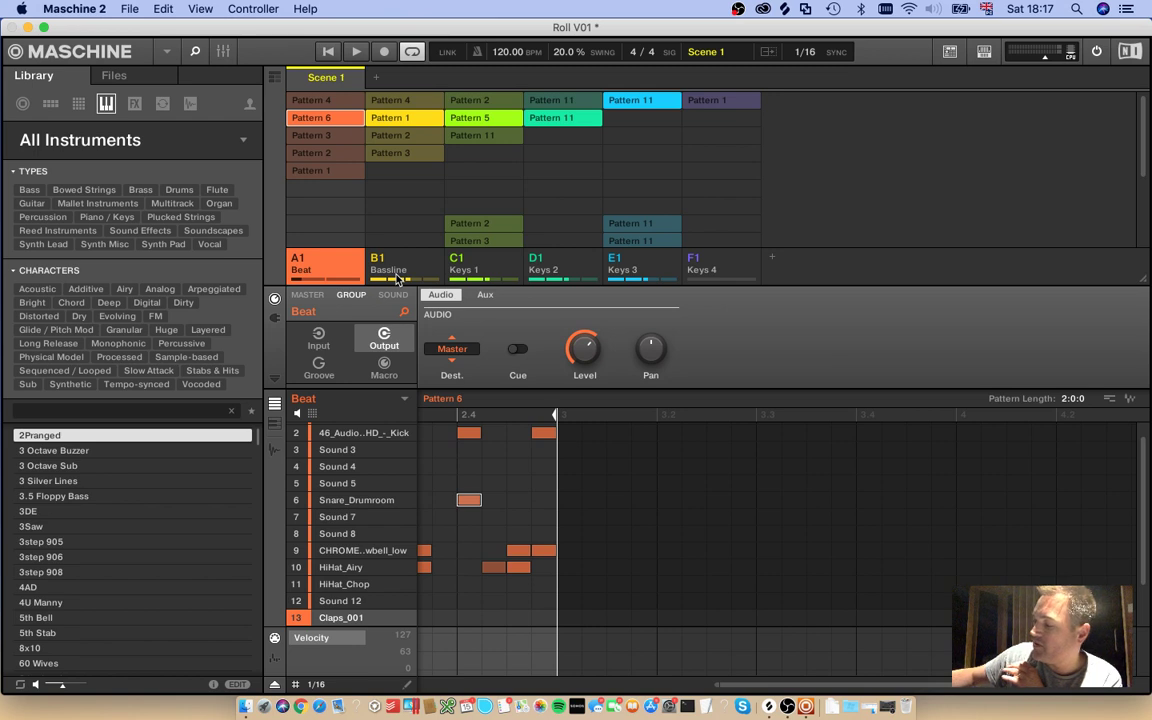
{"action": "key", "text": "space"}
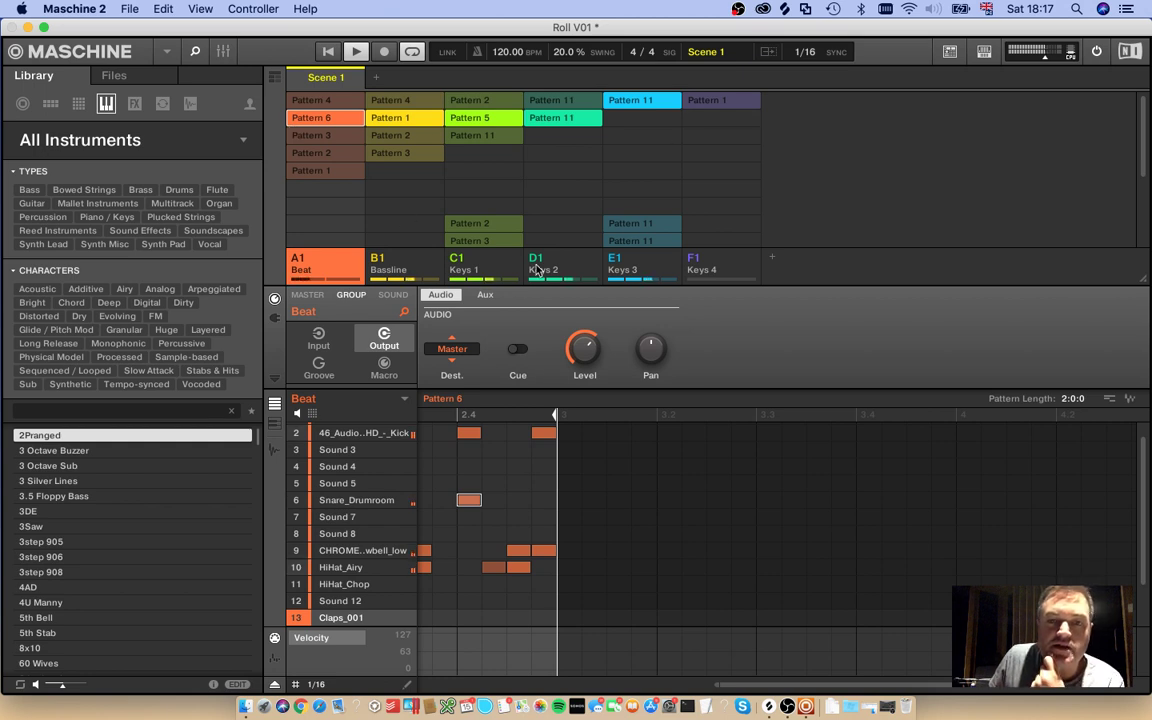
{"action": "right_click", "coordinate": [339, 271], "text": "shift"}
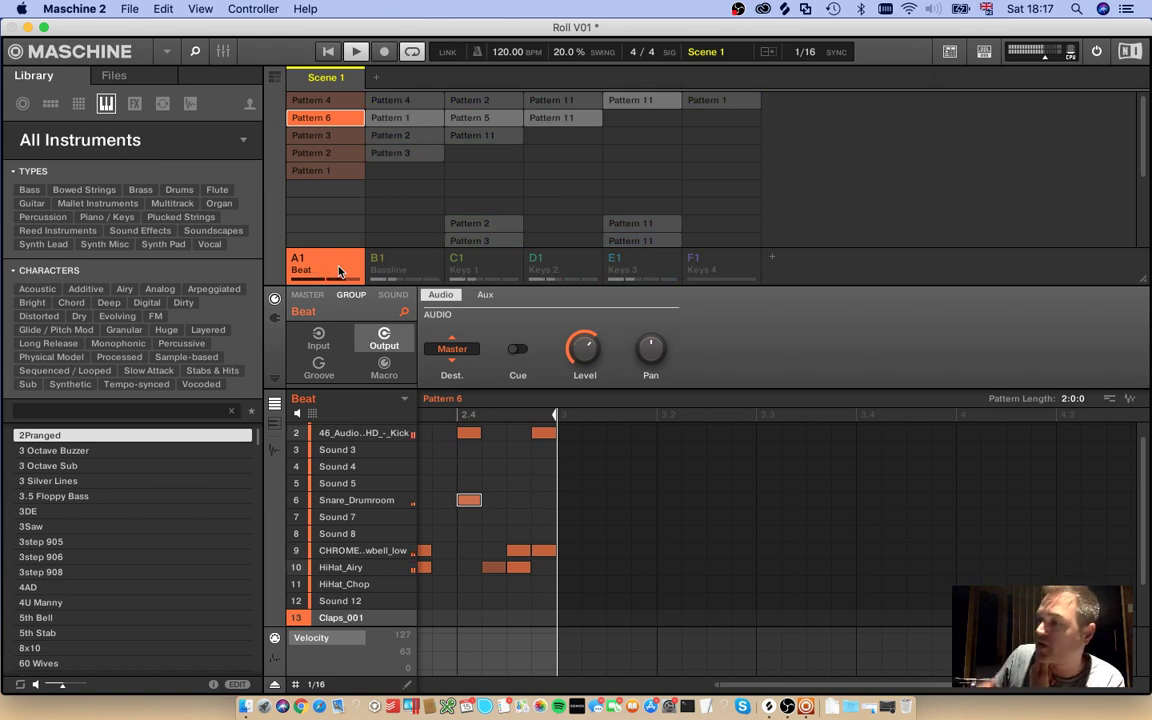
{"action": "key", "text": "Down"}
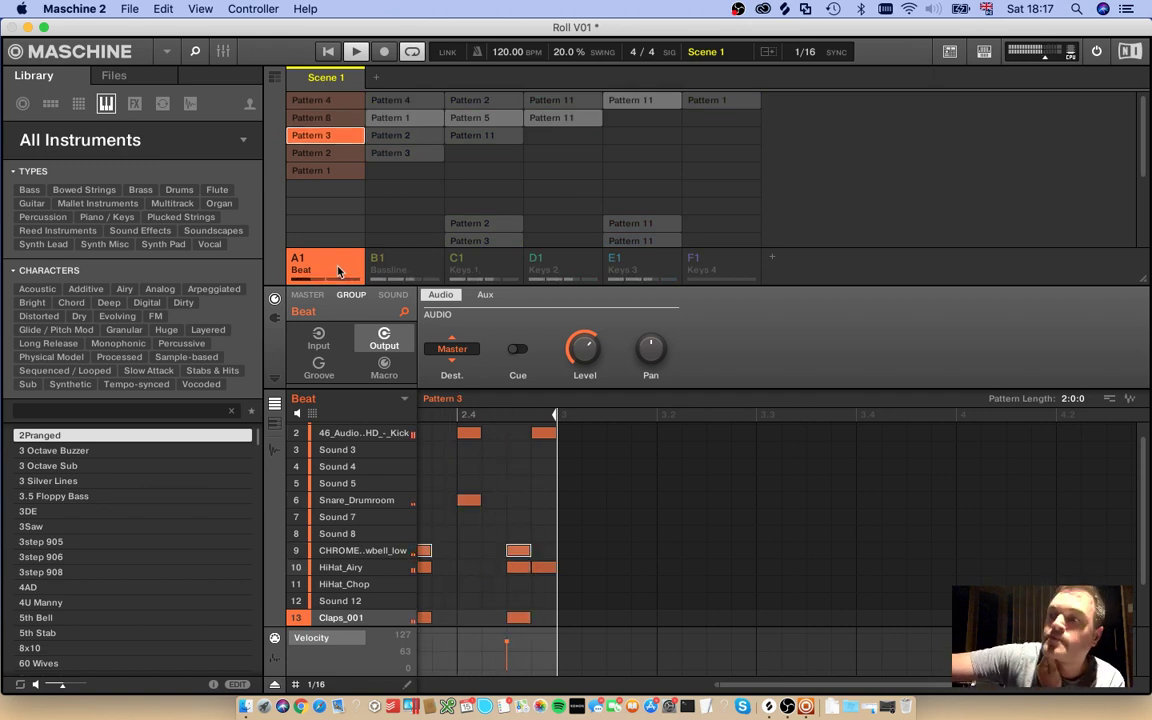
{"action": "key", "text": "Down"}
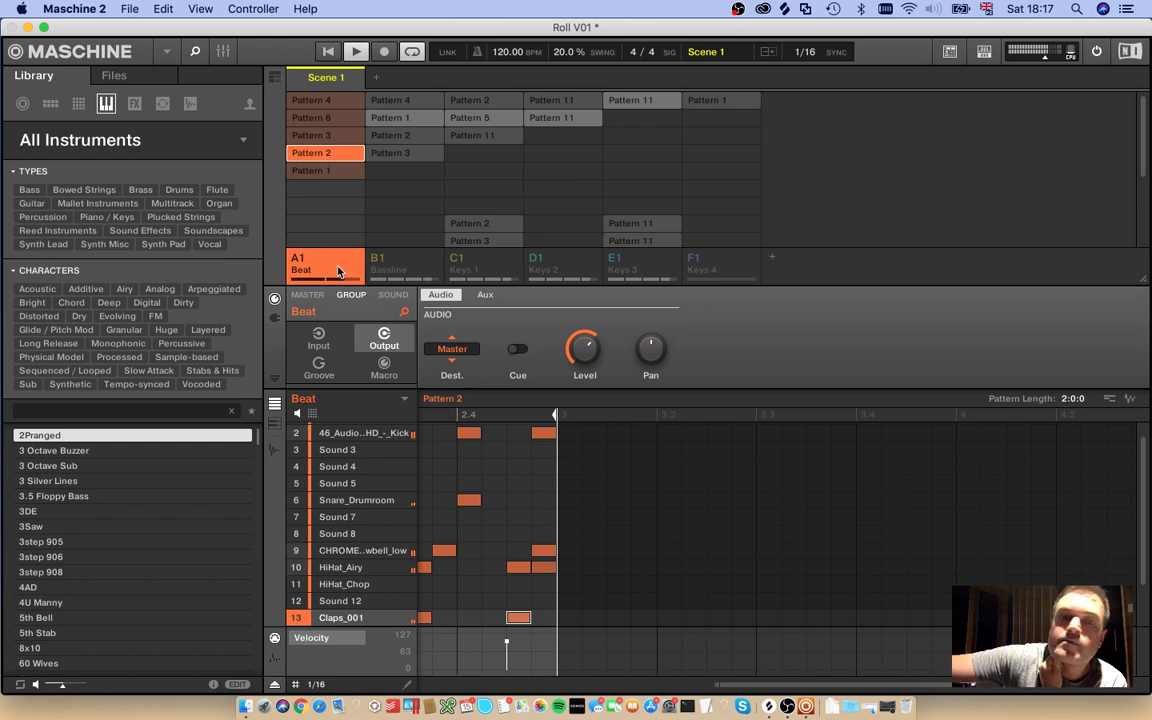
{"action": "key", "text": "Down"}
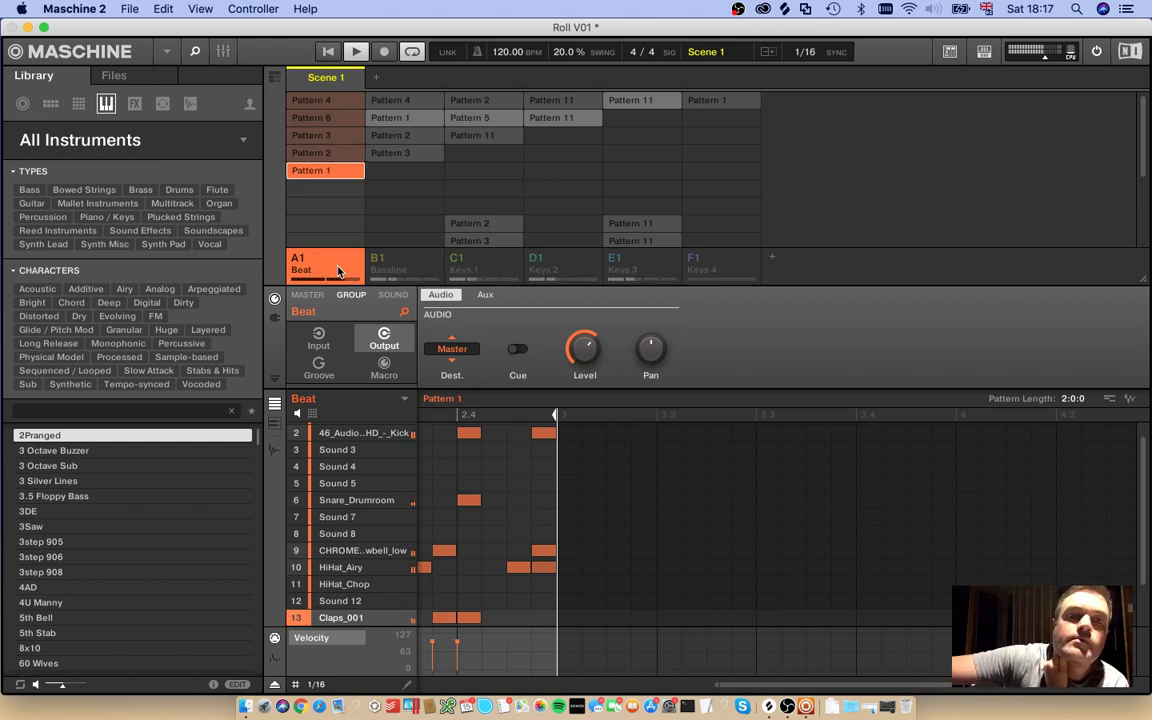
{"action": "key", "text": "Down"}
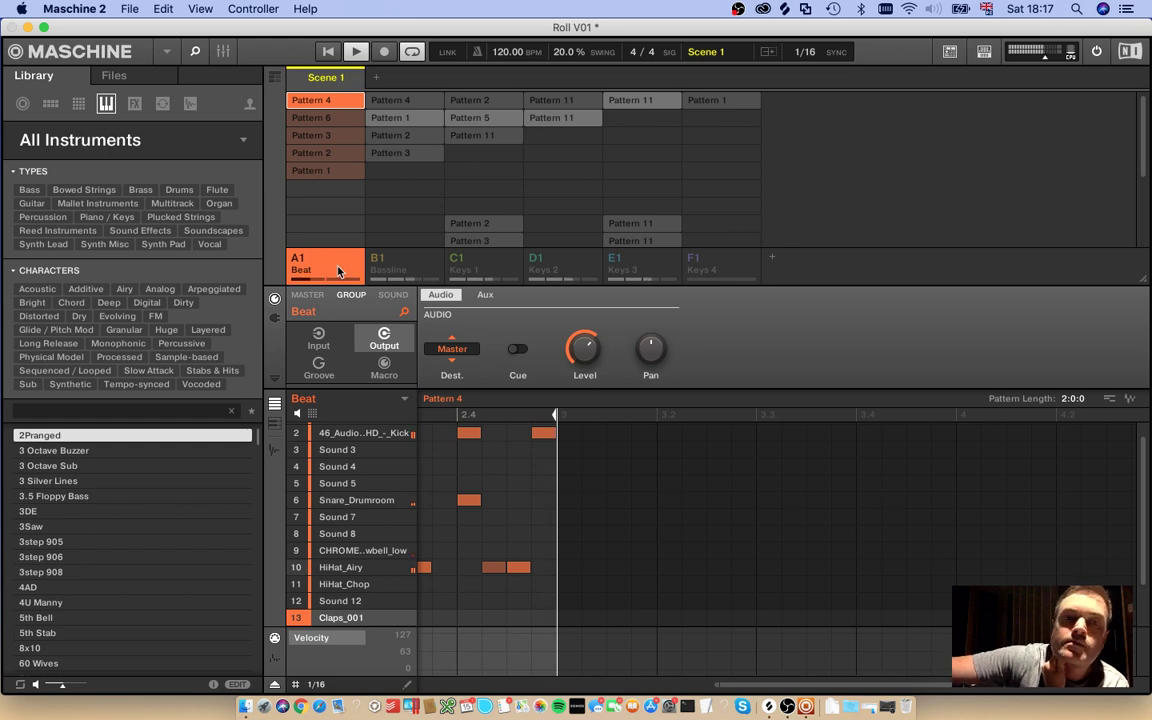
{"action": "key", "text": "Down"}
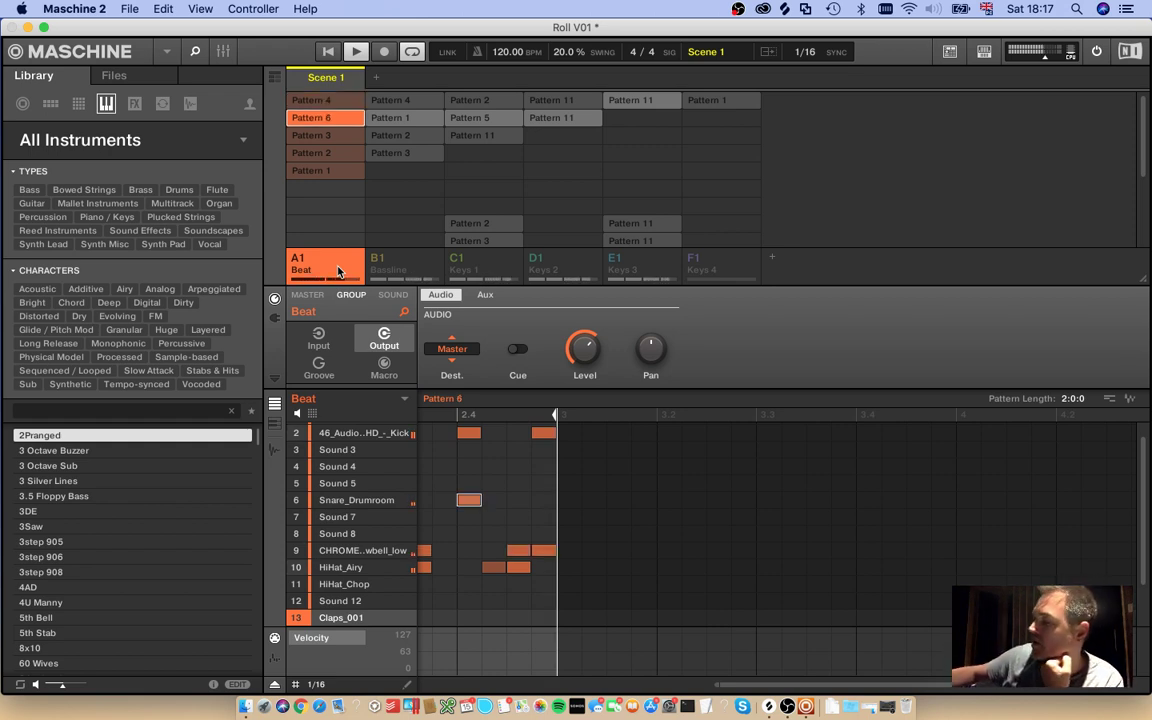
Step: Audition the soloed Bassline group with Pattern 2, ending back on Pattern 1
{"action": "left_click", "coordinate": [418, 262]}
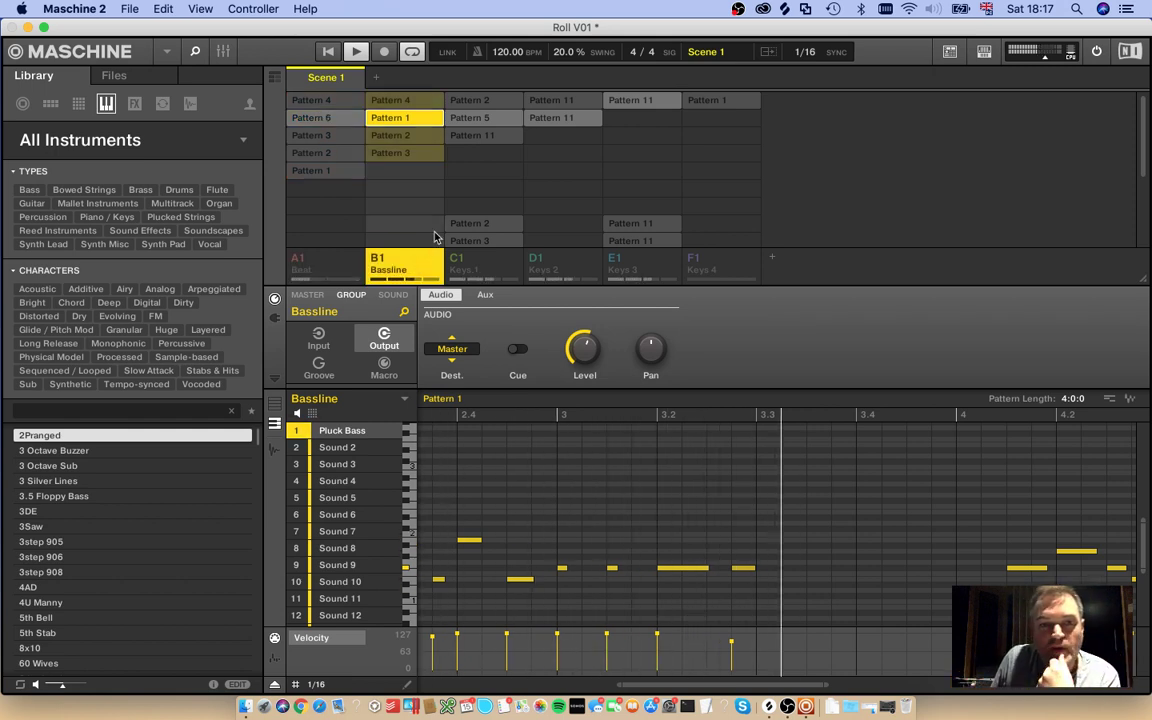
{"action": "left_click", "coordinate": [419, 141]}
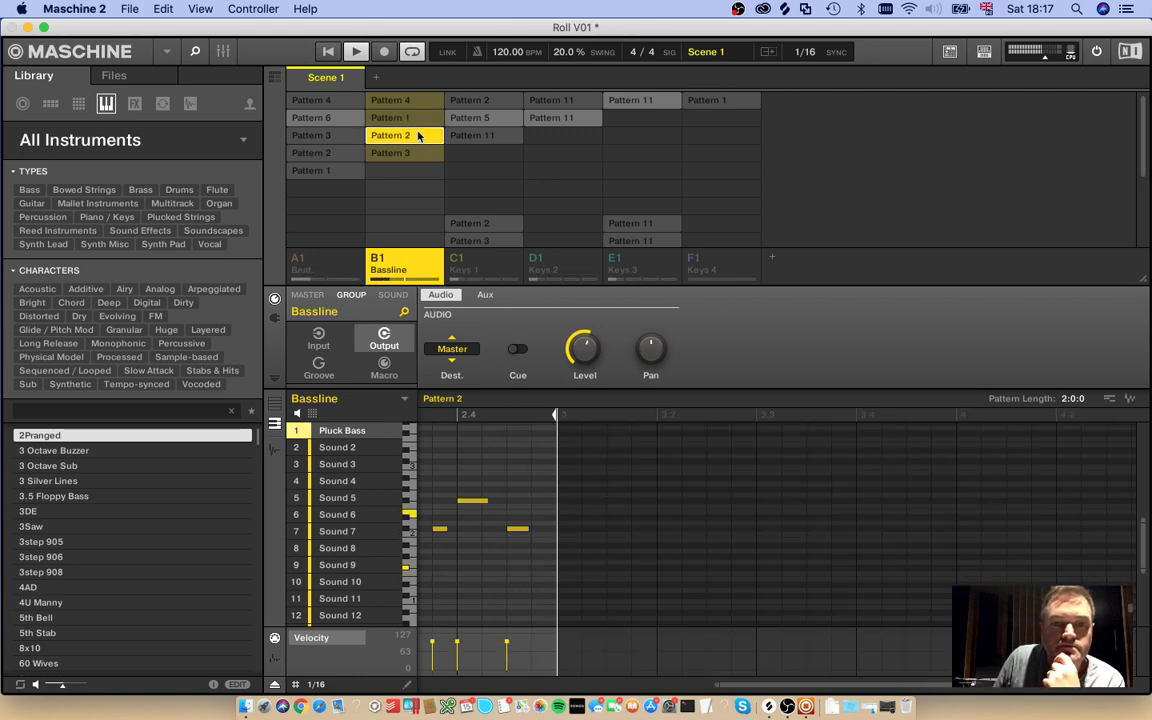
{"action": "left_click", "coordinate": [420, 119]}
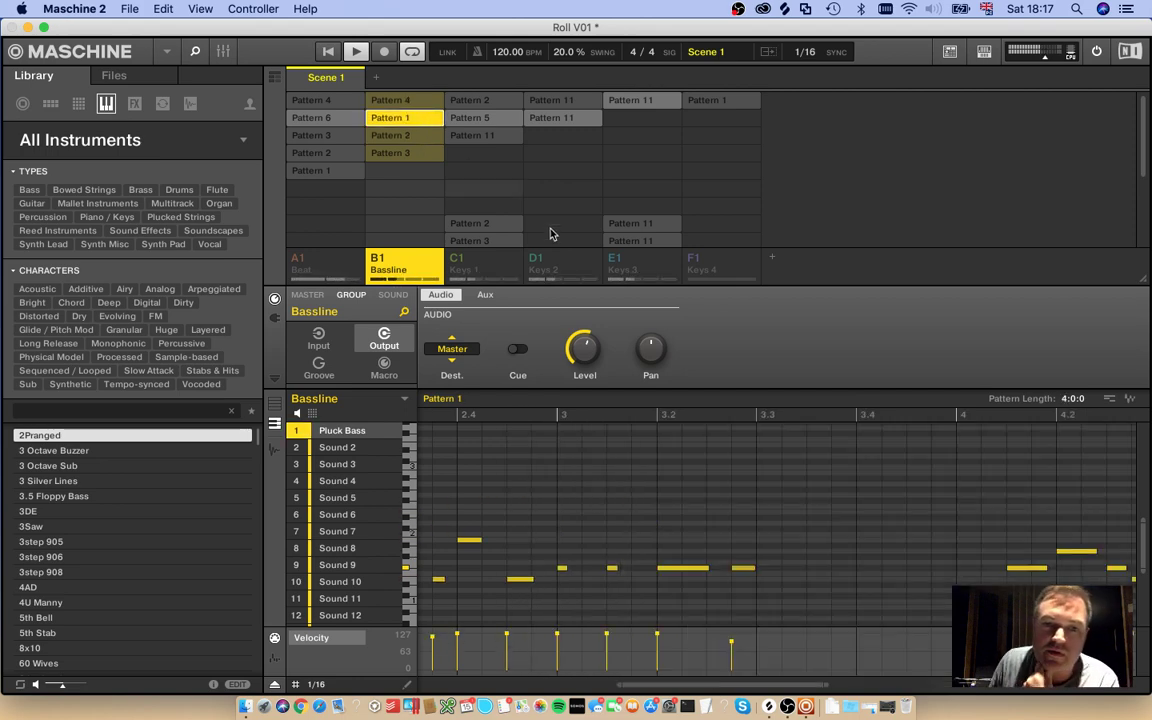
Step: Audition the Keys 1, Keys 2 and Keys 3 groups one after another in solo, ending with solo off and playback stopped
{"action": "left_click", "coordinate": [502, 268]}
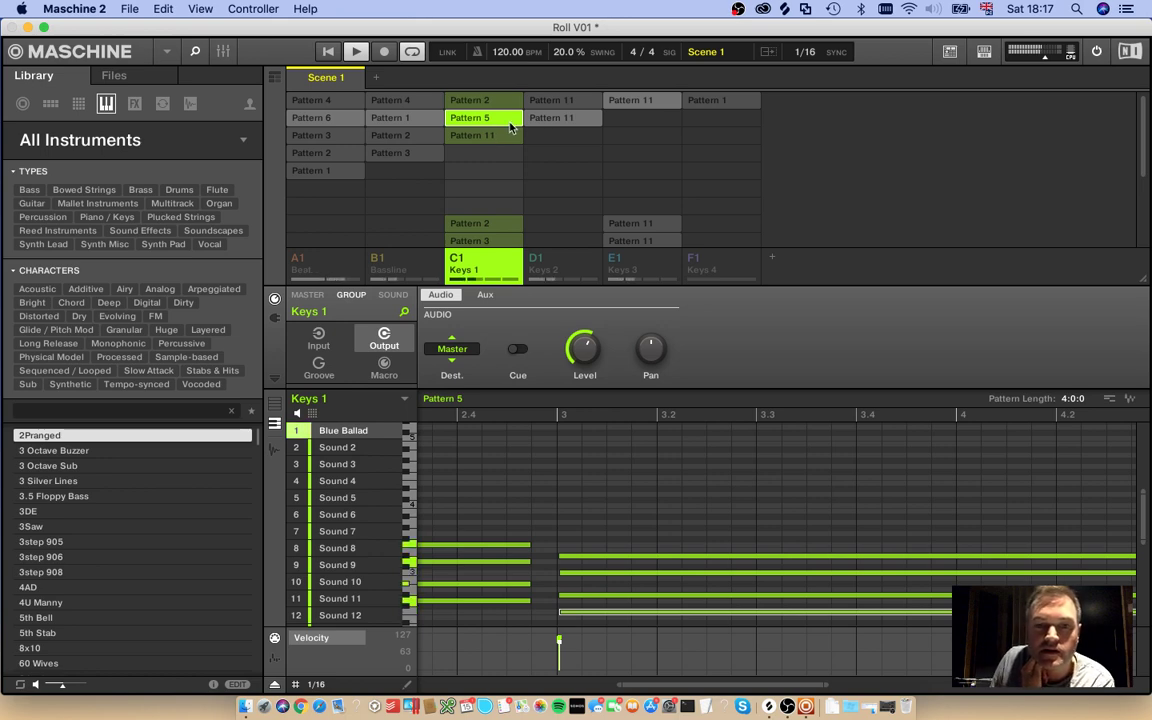
{"action": "left_click", "coordinate": [585, 264]}
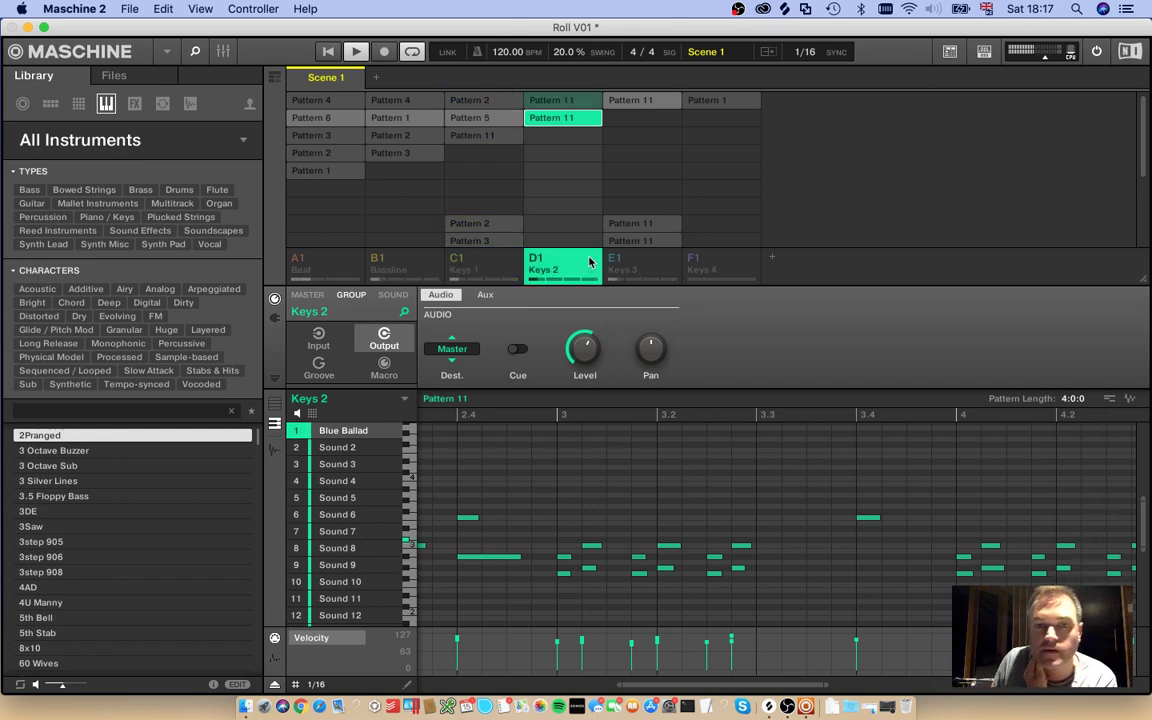
{"action": "left_click", "coordinate": [660, 263]}
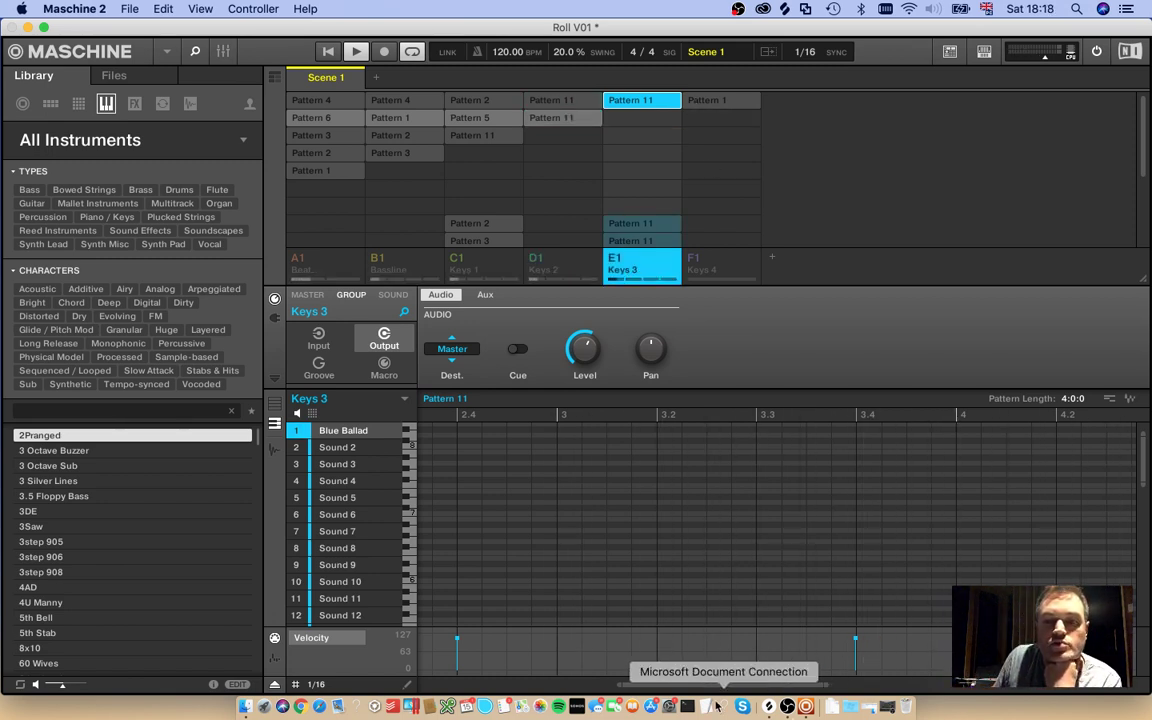
{"action": "left_click_drag", "start_coordinate": [681, 685], "coordinate": [571, 685]}
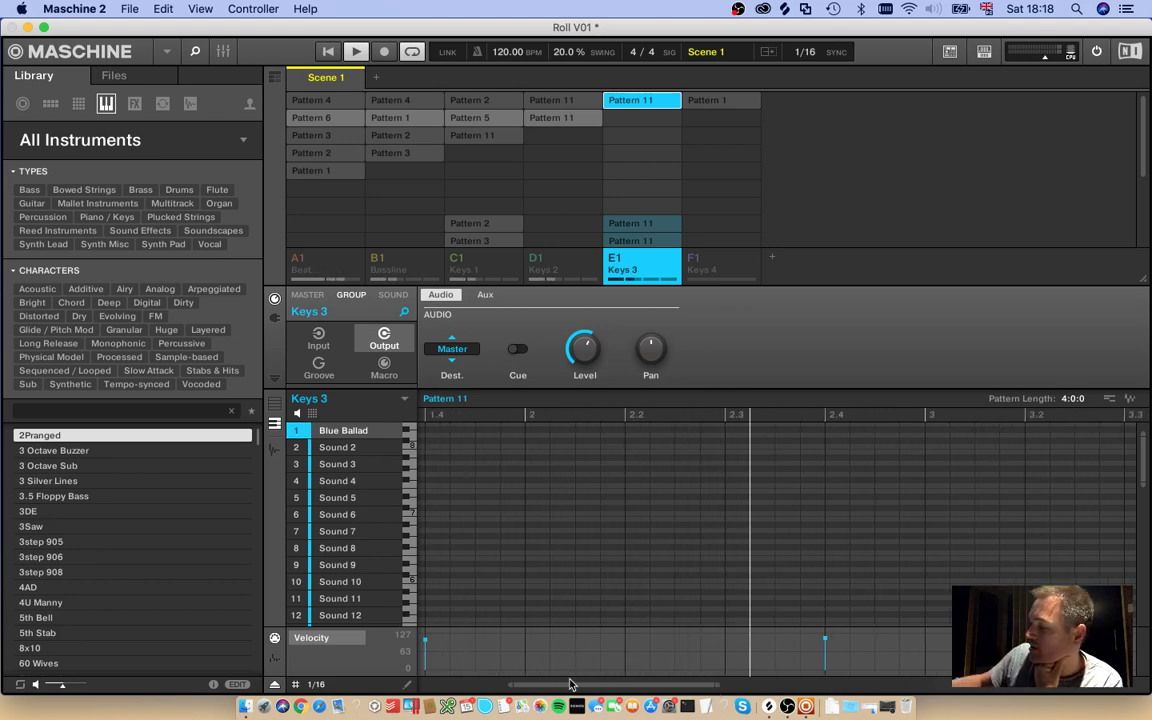
{"action": "right_click", "coordinate": [649, 274]}
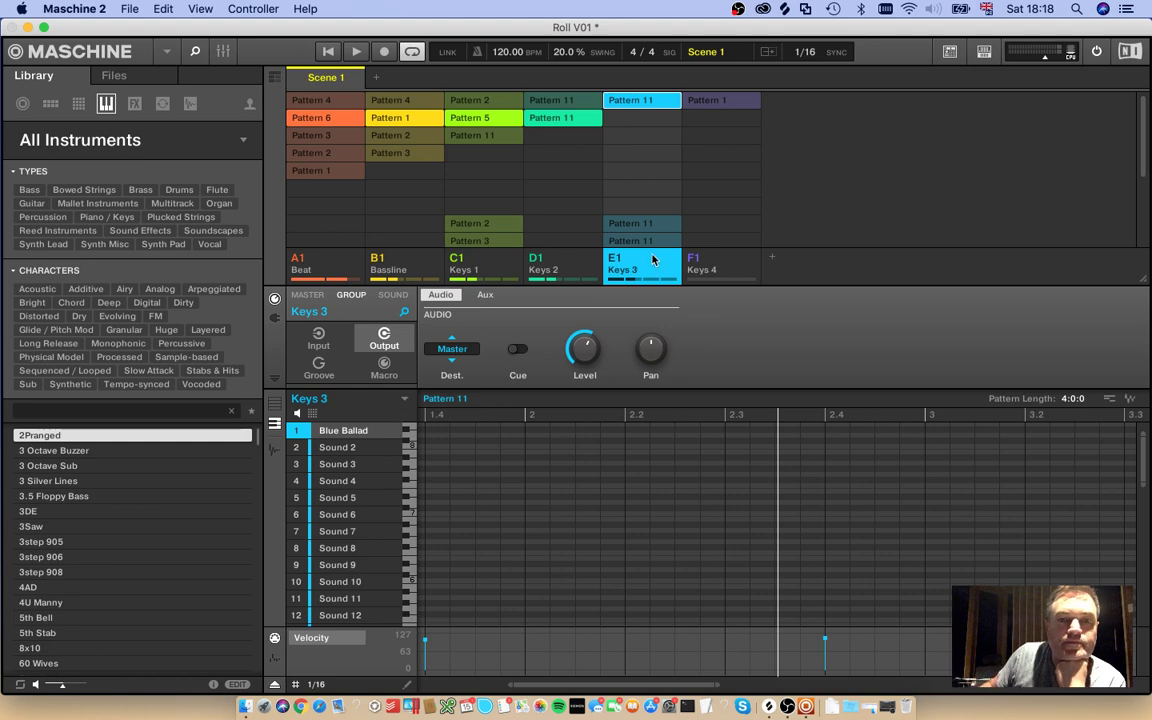
Step: Examine the sounds in the Beat group and their notes in Pattern 6
{"action": "left_click", "coordinate": [350, 261]}
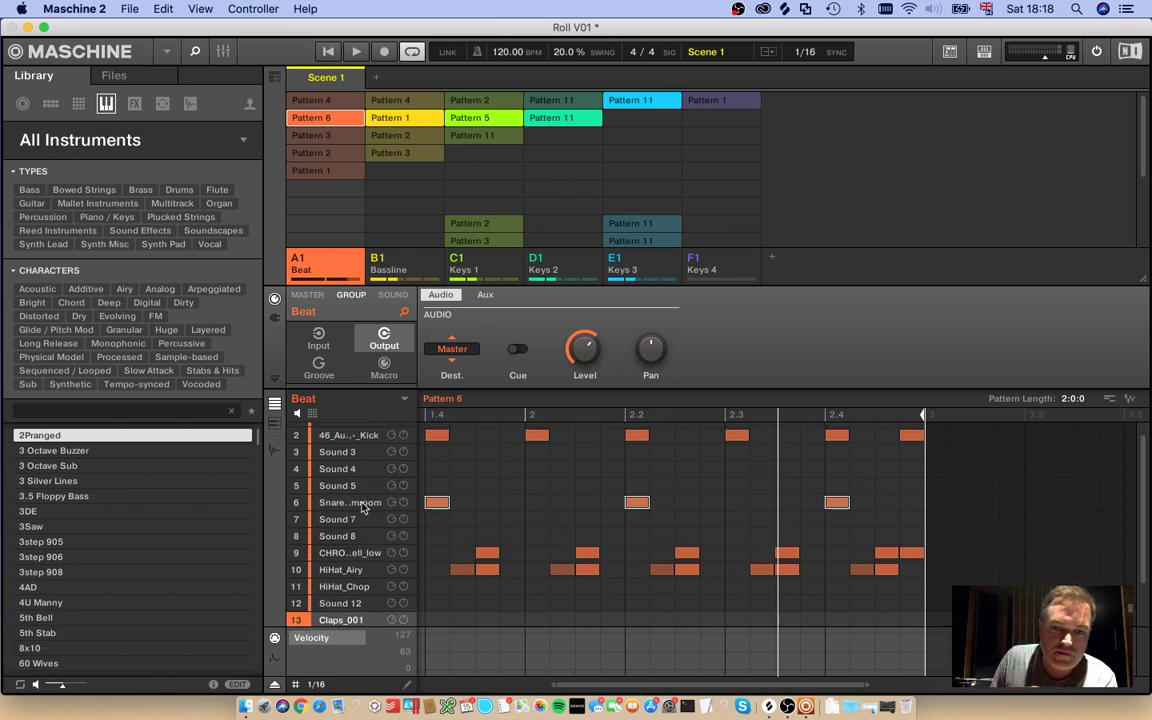
{"action": "scroll", "coordinate": [358, 500], "scroll_direction": "up", "scroll_amount": 1}
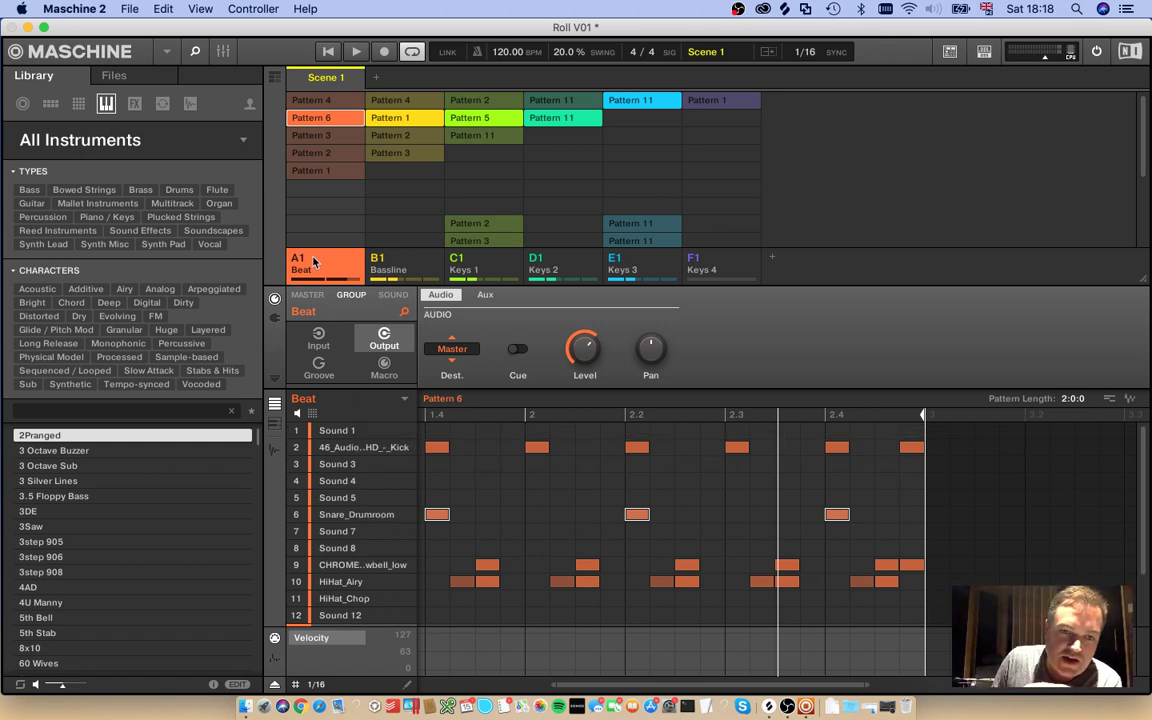
{"action": "scroll", "coordinate": [357, 555], "scroll_direction": "down", "scroll_amount": 4}
{"action": "scroll", "coordinate": [357, 555], "scroll_direction": "up", "scroll_amount": 3}
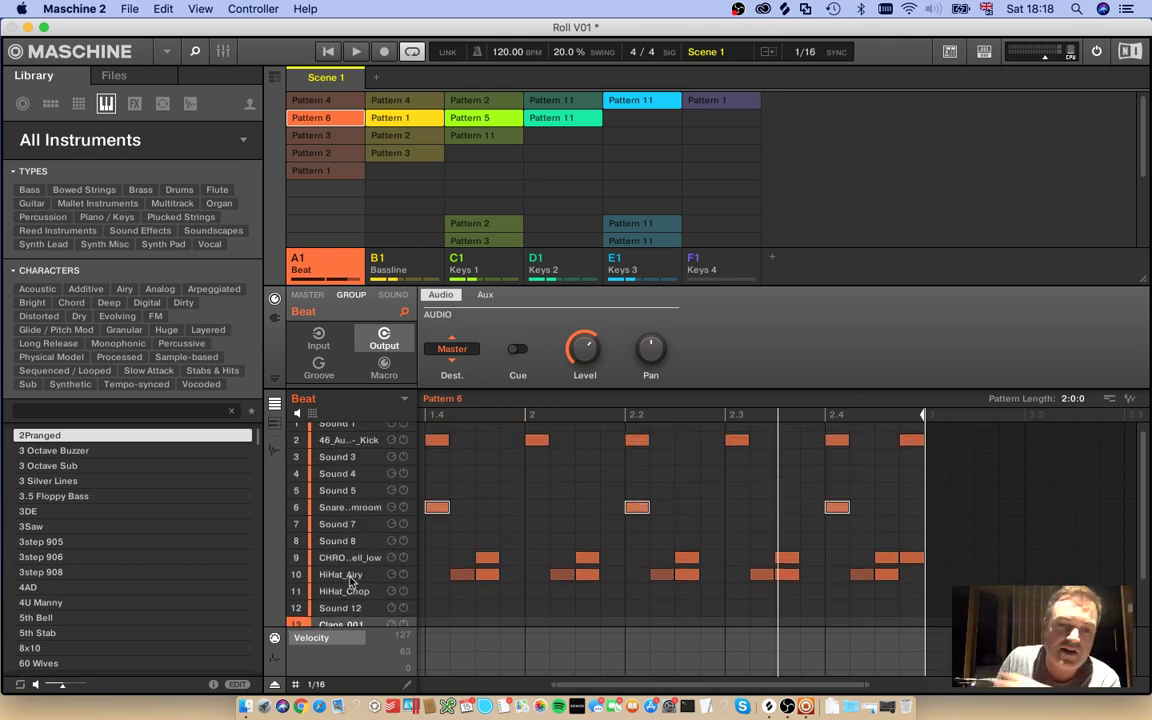
{"action": "scroll", "coordinate": [368, 468], "scroll_direction": "down", "scroll_amount": 3}
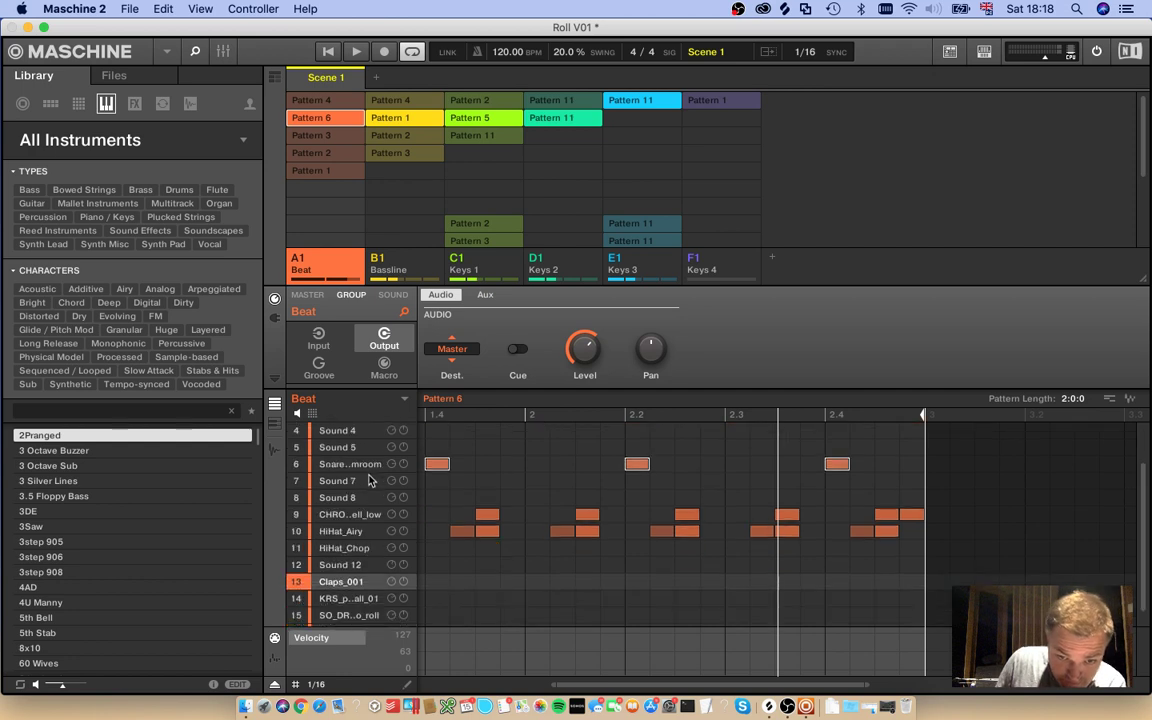
Step: Audition the soloed Beat group in Pattern 6, stop playback, and inspect the notes of its HiHat_Airy, Snare_Drumroom and kick sounds
{"action": "scroll", "coordinate": [370, 500], "scroll_direction": "up", "scroll_amount": 3}
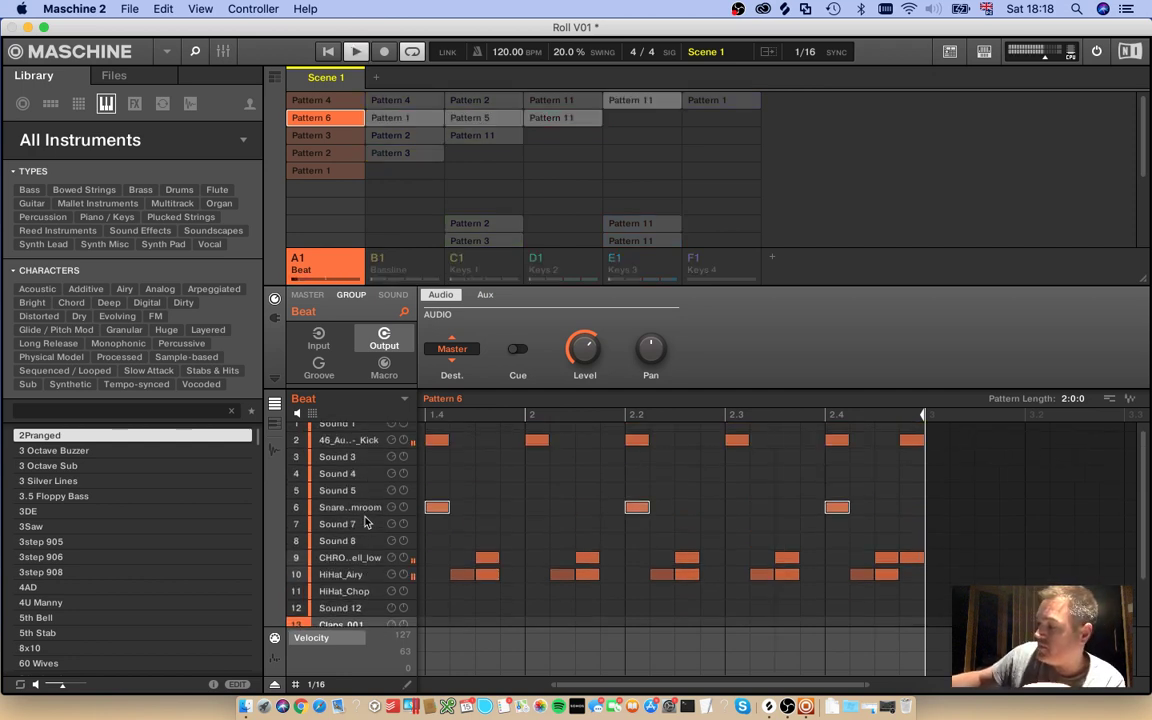
{"action": "key", "text": "space"}
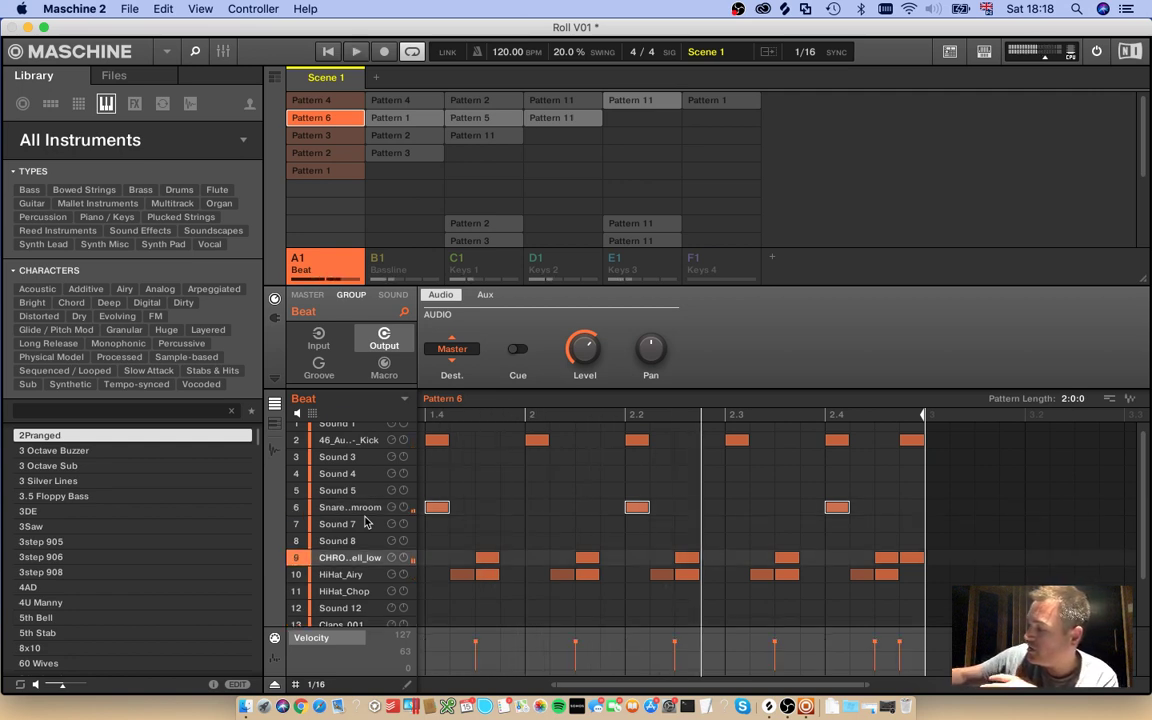
{"action": "left_click", "coordinate": [365, 517]}
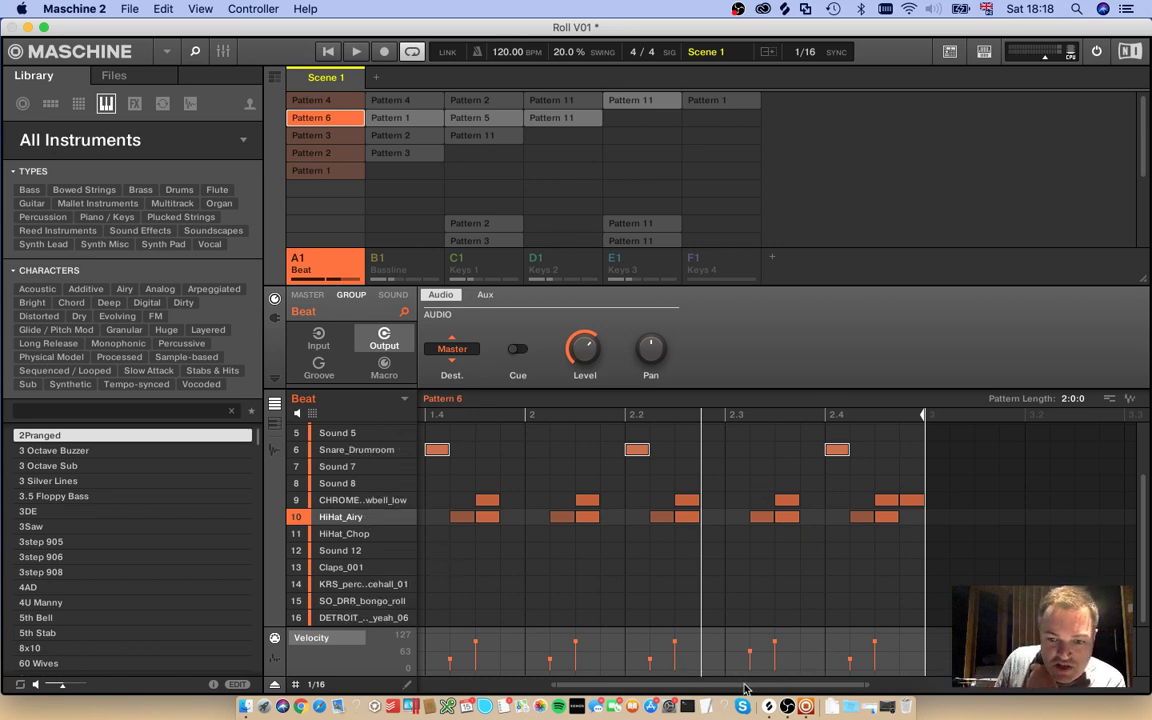
{"action": "scroll", "coordinate": [745, 688], "scroll_direction": "left", "scroll_amount": 5}
{"action": "left_click", "coordinate": [458, 448]}
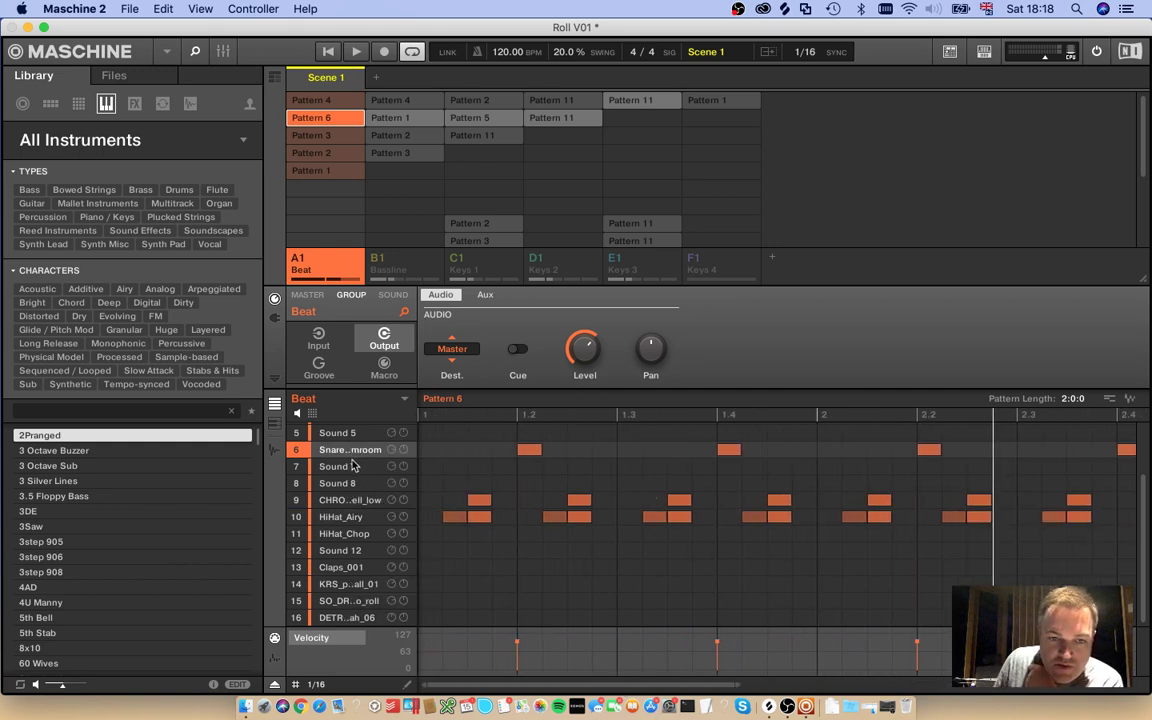
{"action": "scroll", "coordinate": [355, 480], "scroll_direction": "up", "scroll_amount": 3}
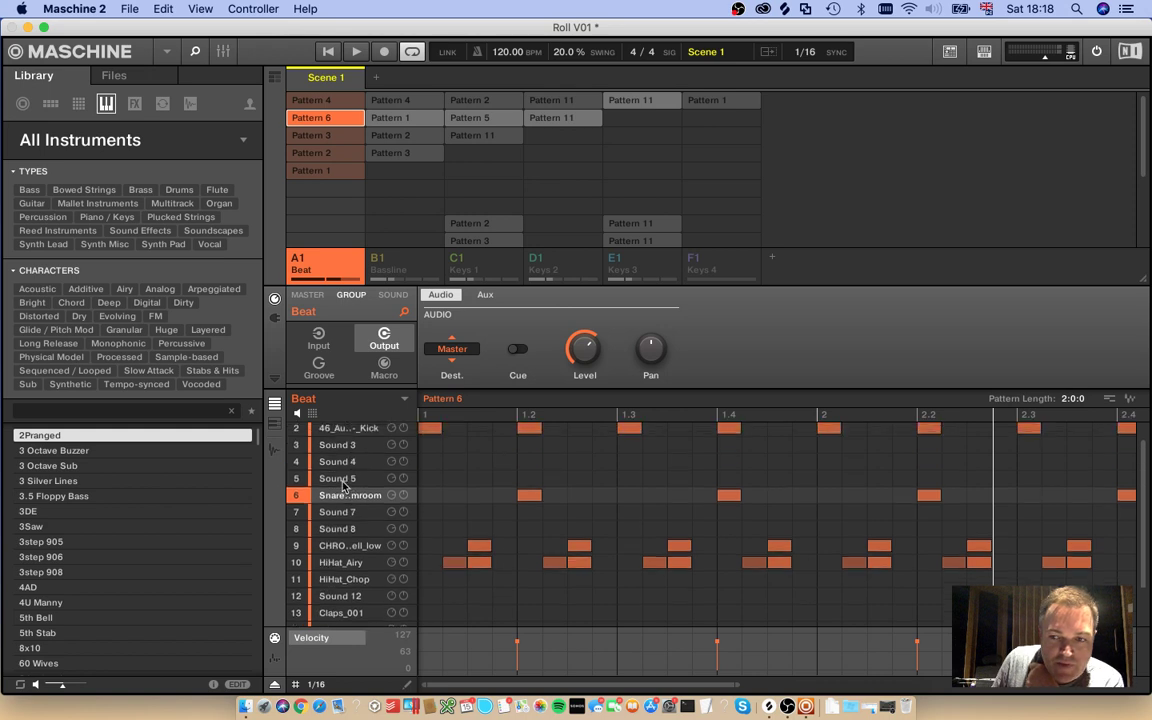
{"action": "scroll", "coordinate": [343, 482], "scroll_direction": "up", "scroll_amount": 1}
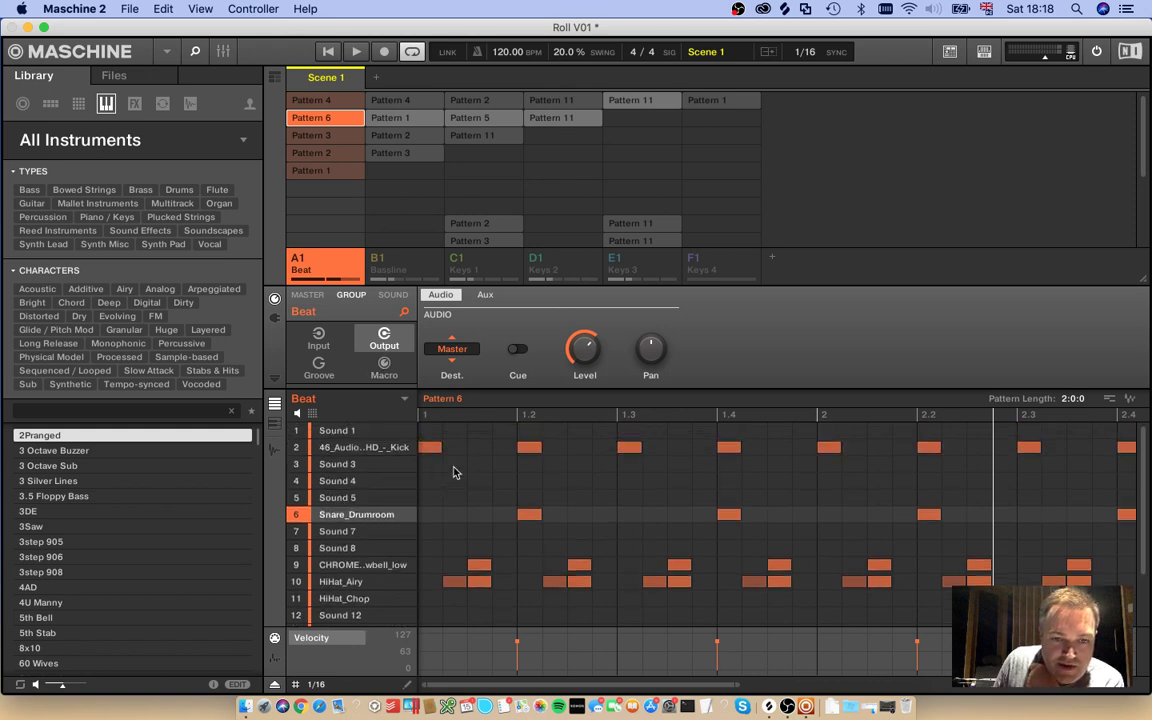
Step: Play the Bassline group in solo and compare its Pattern 1 with the Beat group's Pattern 6 in the all-sounds group view
{"action": "left_click", "coordinate": [426, 263]}
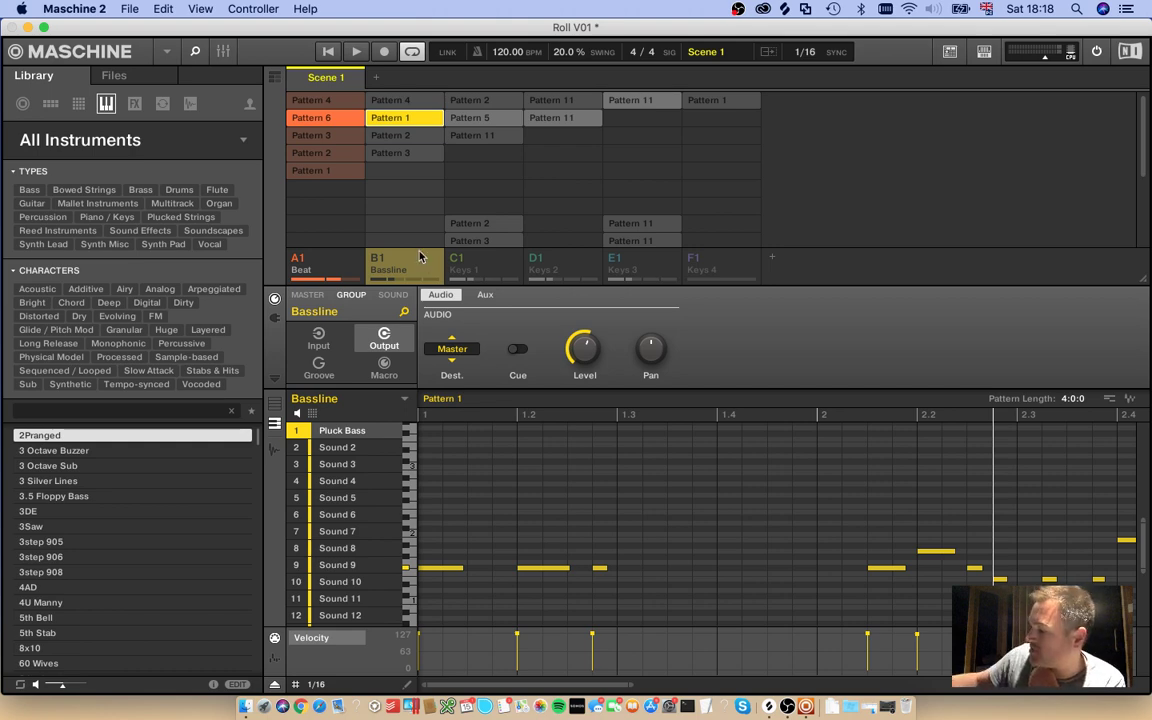
{"action": "left_click", "coordinate": [420, 257]}
{"action": "key", "text": "space"}
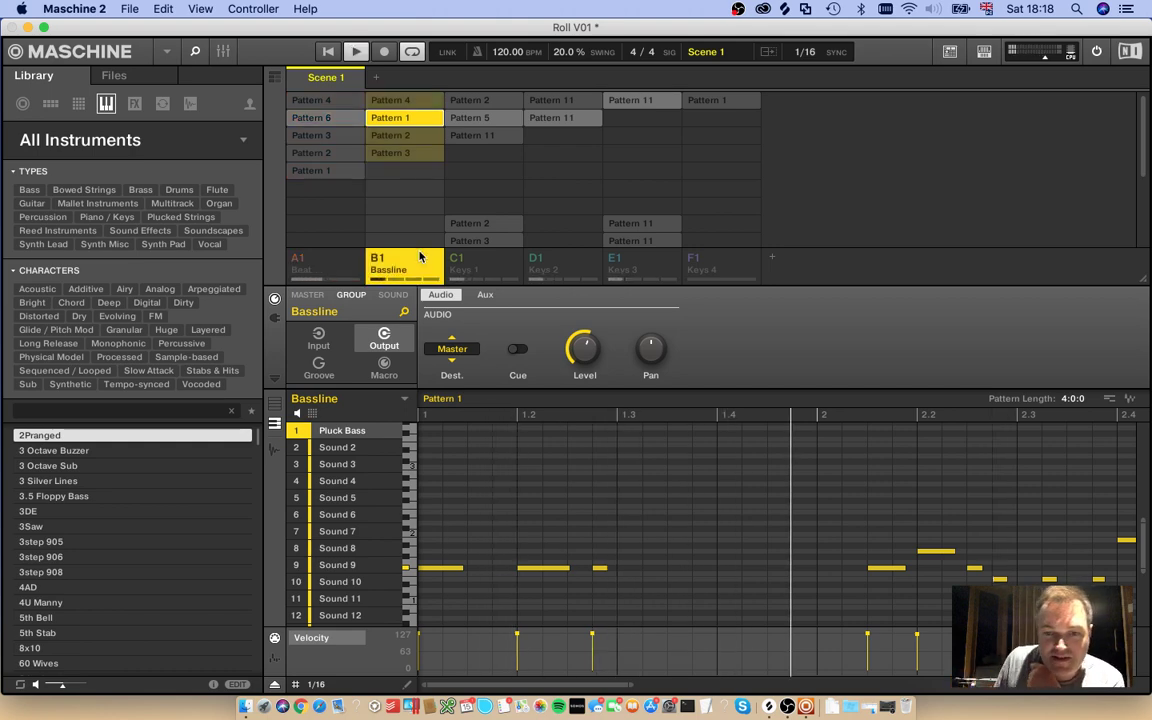
{"action": "left_click", "coordinate": [275, 403]}
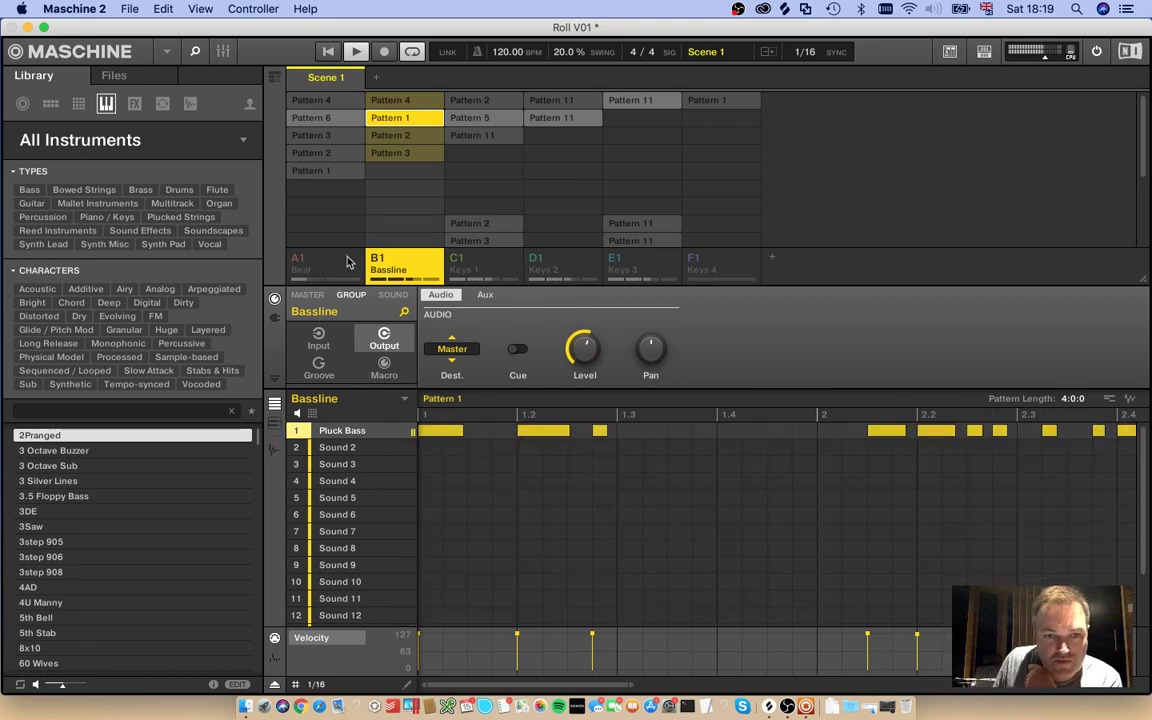
{"action": "left_click", "coordinate": [315, 268]}
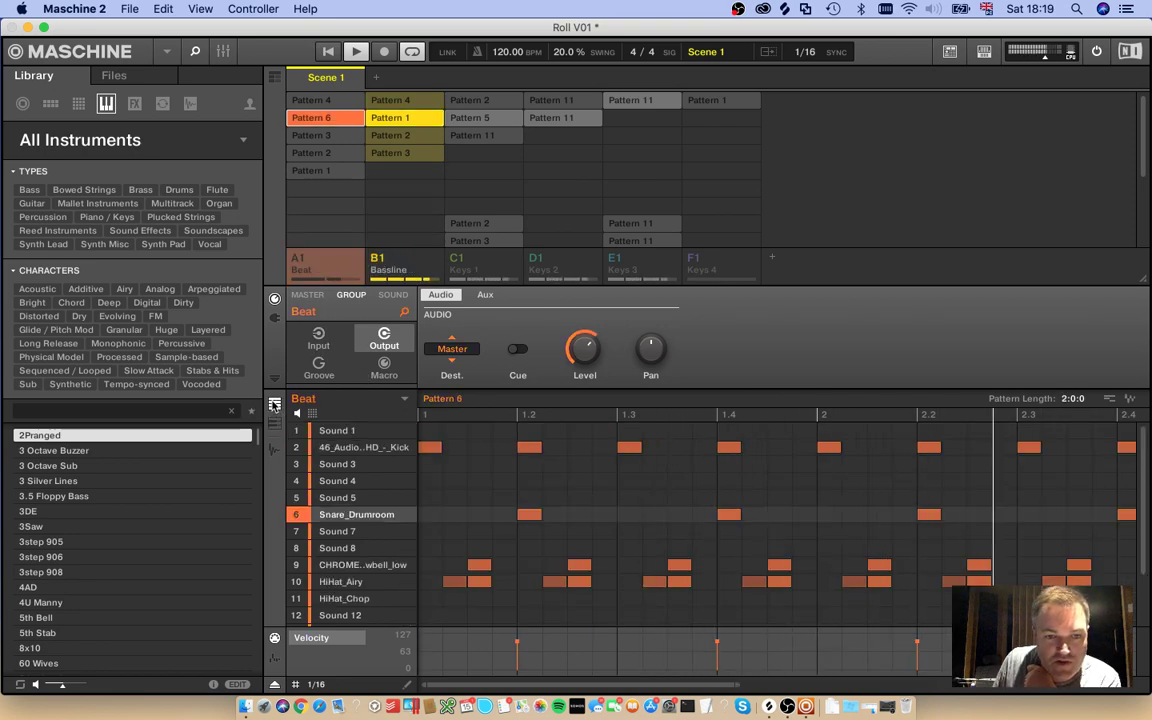
{"action": "left_click", "coordinate": [405, 263]}
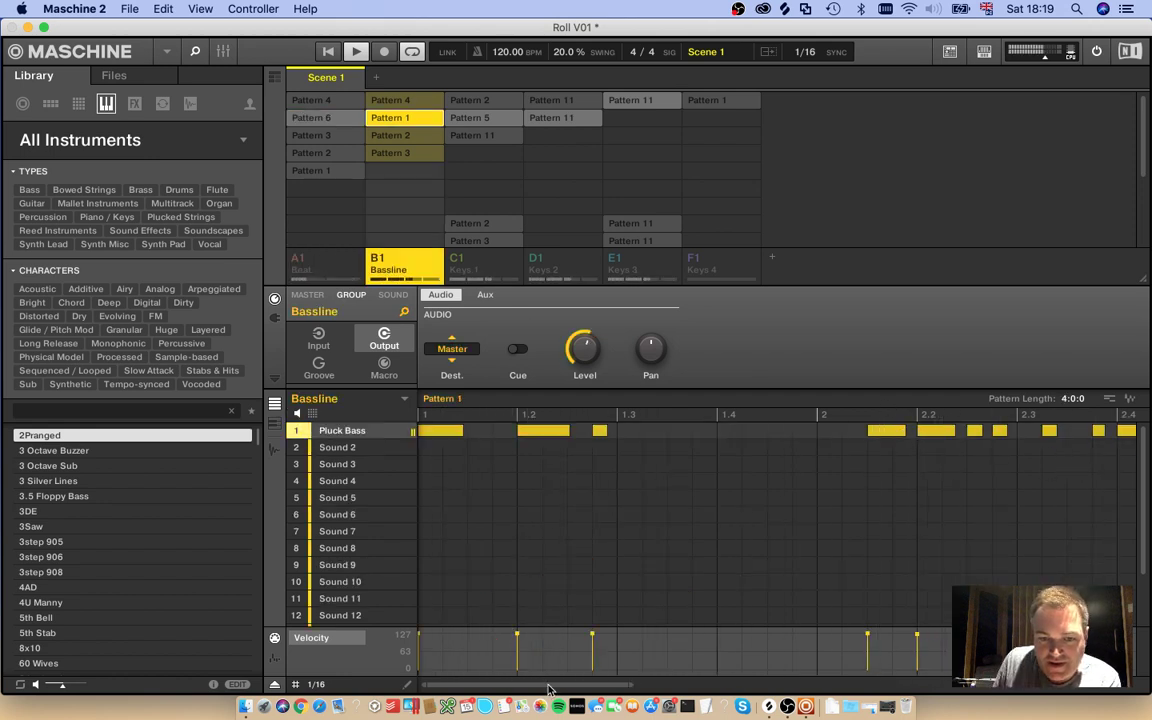
{"action": "mouse_move", "coordinate": [547, 685]}
{"action": "left_mouse_down"}
{"action": "mouse_move", "coordinate": [813, 685]}
{"action": "mouse_move", "coordinate": [531, 685]}
{"action": "left_mouse_up"}
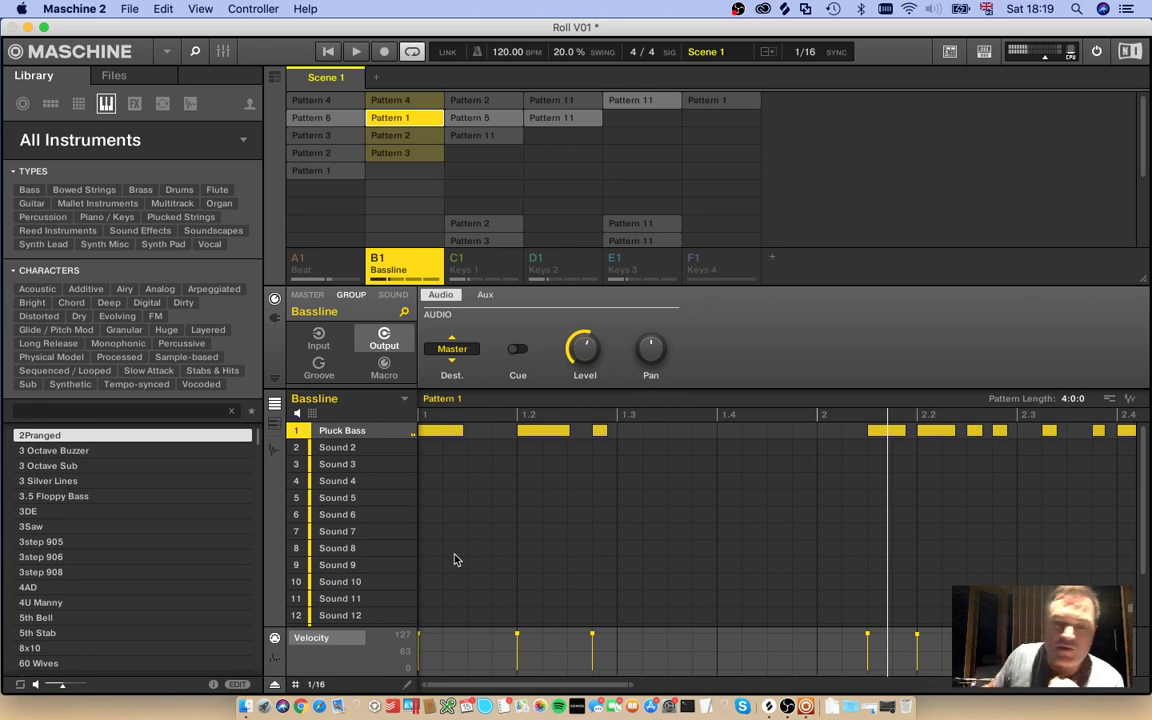
Step: Examine the Pluck Bass notes of the Bassline group's Pattern 1 in the keyboard view, comparing it once with the group view
{"action": "left_click", "coordinate": [278, 427]}
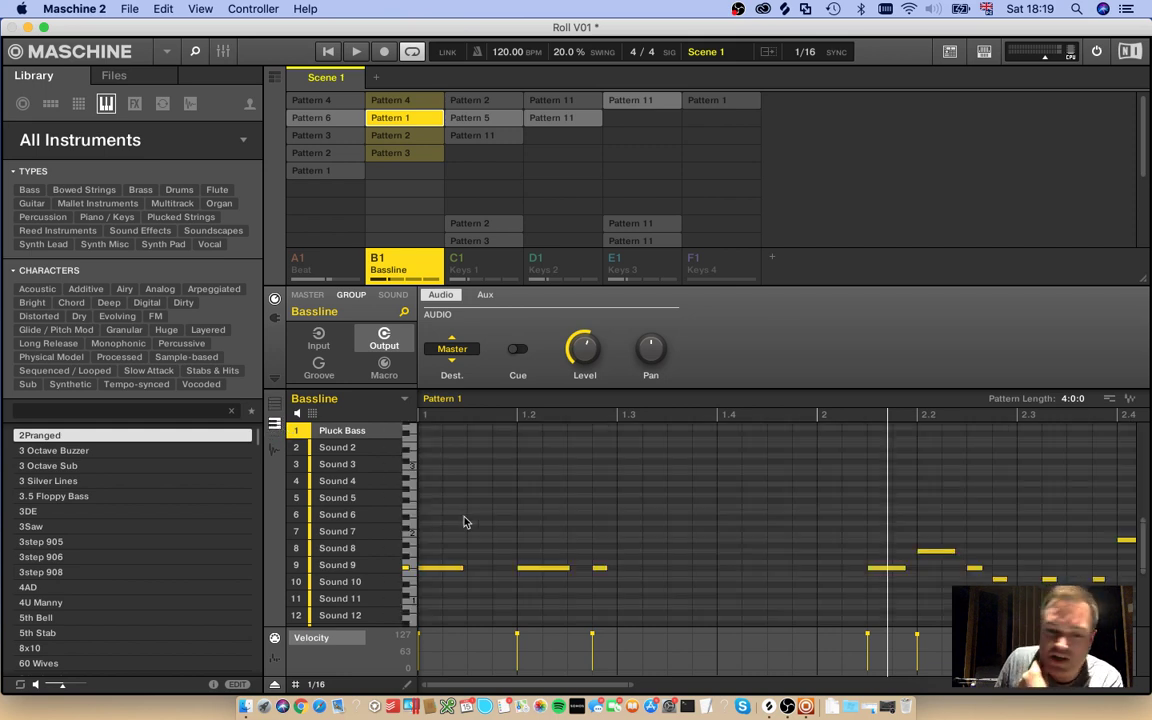
{"action": "scroll", "coordinate": [590, 665], "scroll_direction": "right", "scroll_amount": 10}
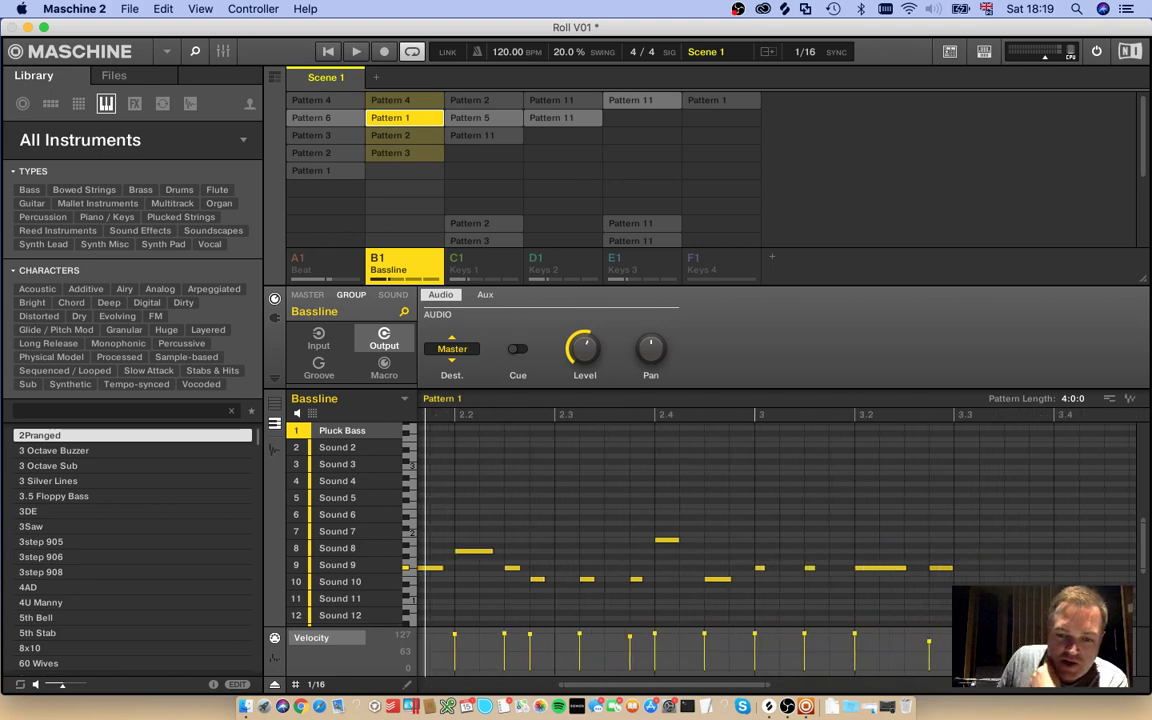
{"action": "scroll", "coordinate": [777, 530], "scroll_direction": "right", "scroll_amount": 1}
{"action": "scroll", "coordinate": [777, 530], "scroll_direction": "left", "scroll_amount": 8}
{"action": "left_click", "coordinate": [274, 405]}
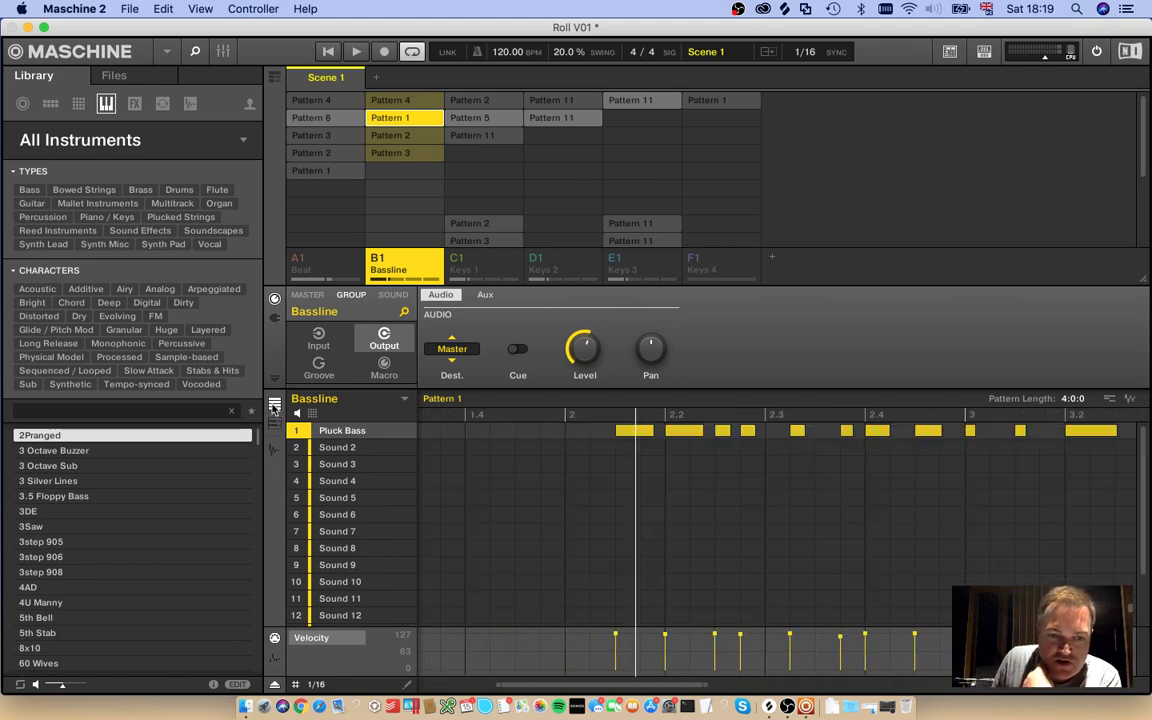
{"action": "left_click", "coordinate": [275, 423]}
{"action": "left_click", "coordinate": [275, 425]}
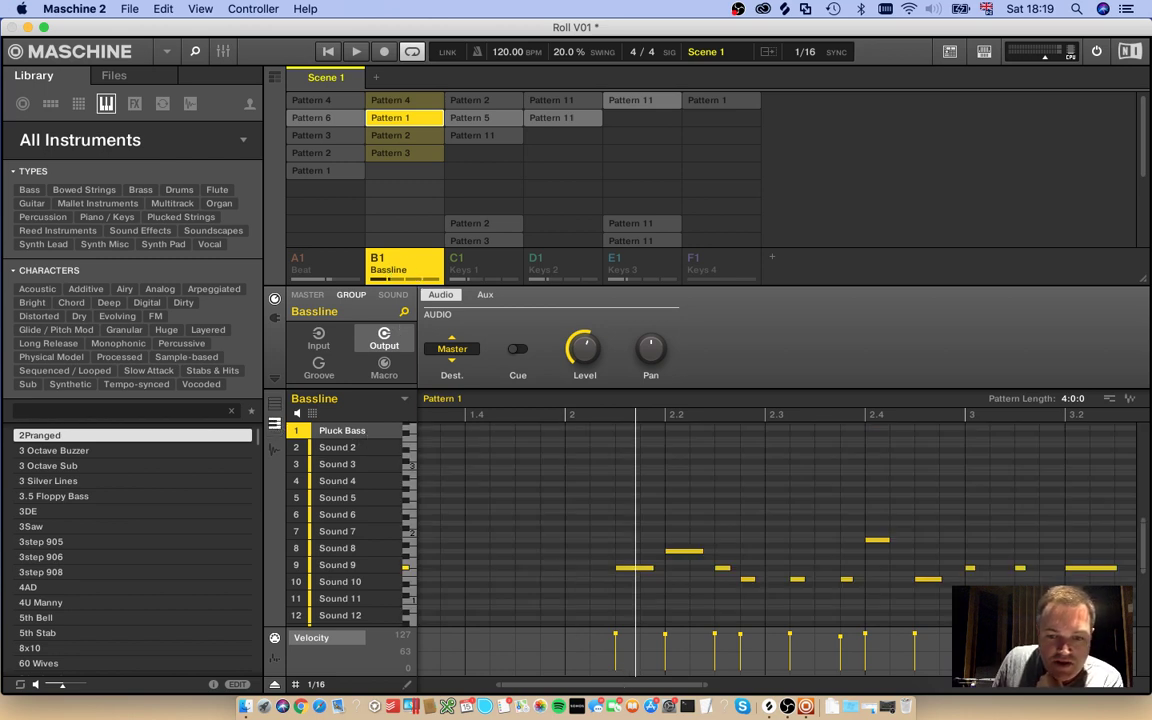
{"action": "left_click_drag", "start_coordinate": [622, 685], "coordinate": [810, 685]}
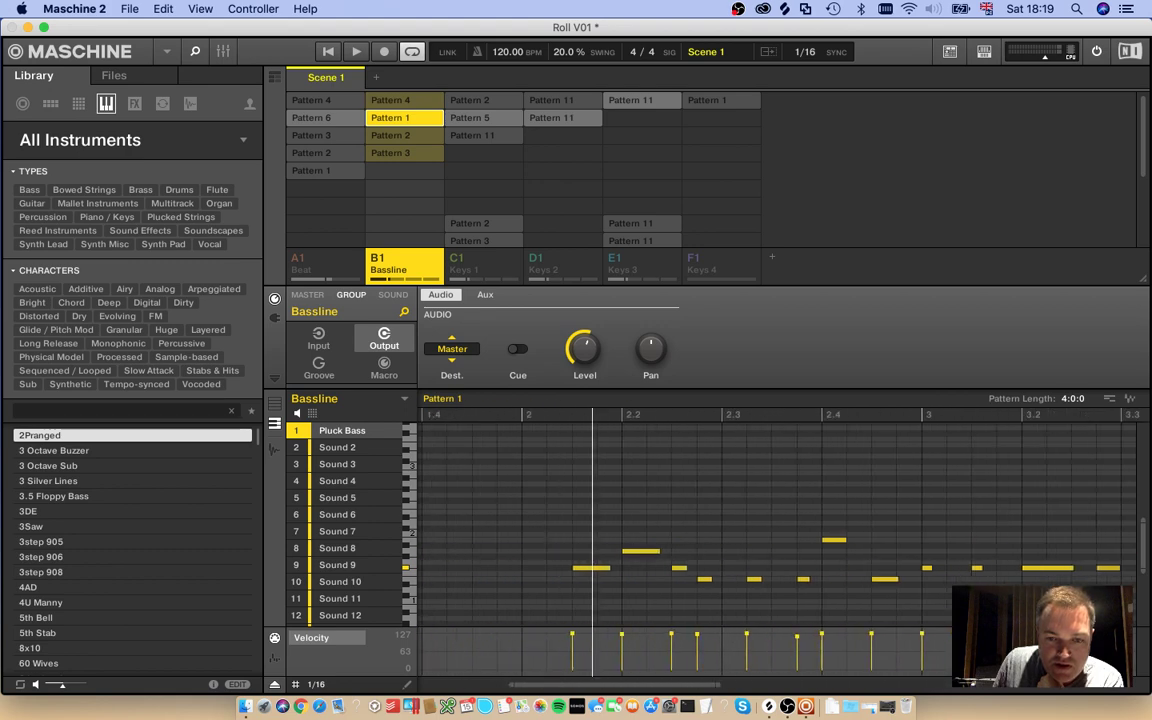
Step: Audition the Keys 1 group in solo and look through the Blue Ballad chord notes of its Pattern 5
{"action": "left_click", "coordinate": [481, 269]}
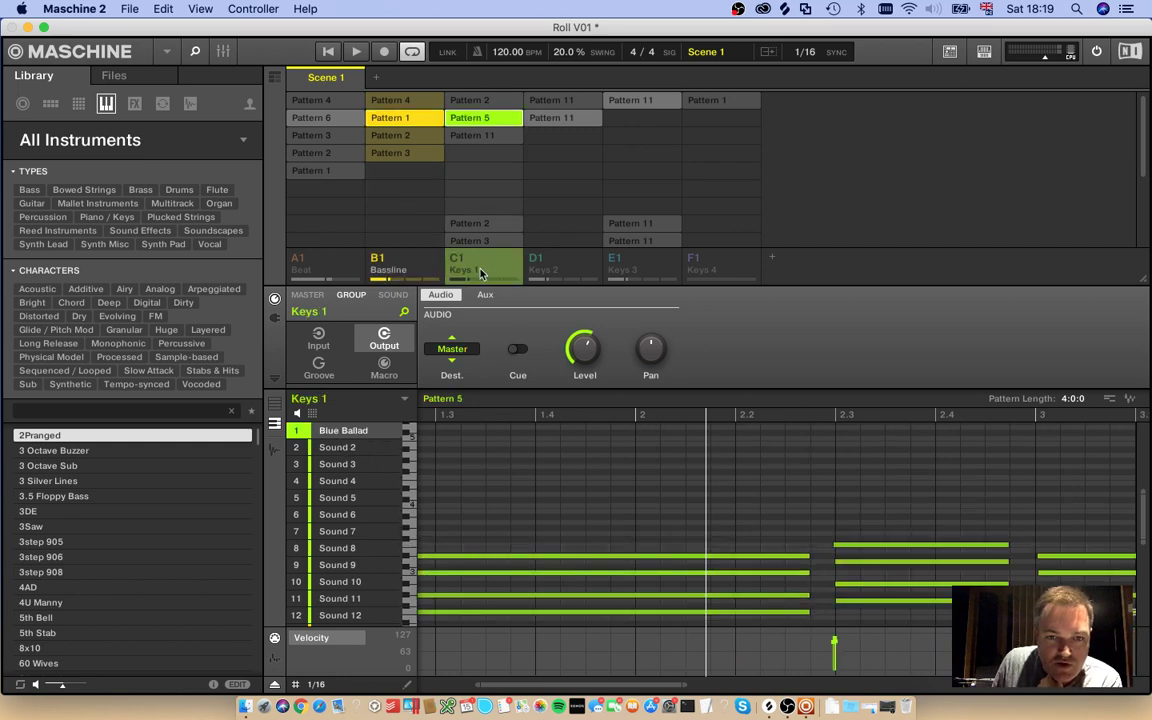
{"action": "left_click", "coordinate": [479, 274]}
{"action": "key", "text": "space"}
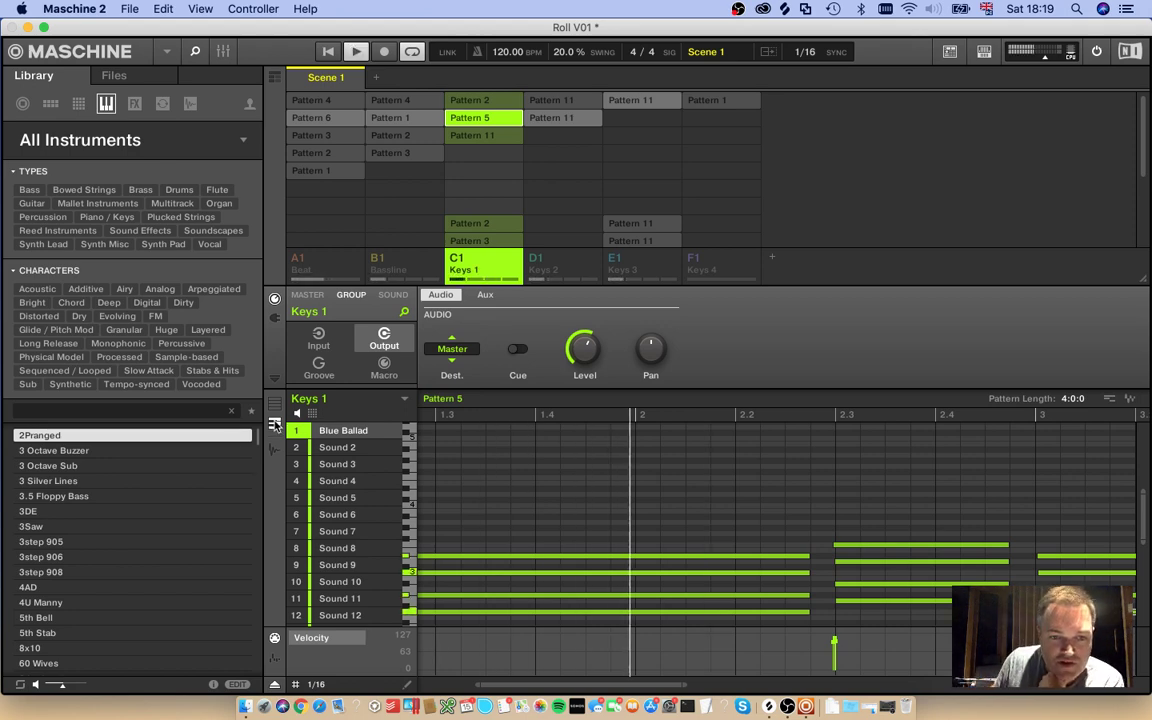
{"action": "scroll", "coordinate": [697, 605], "scroll_direction": "right", "scroll_amount": 10}
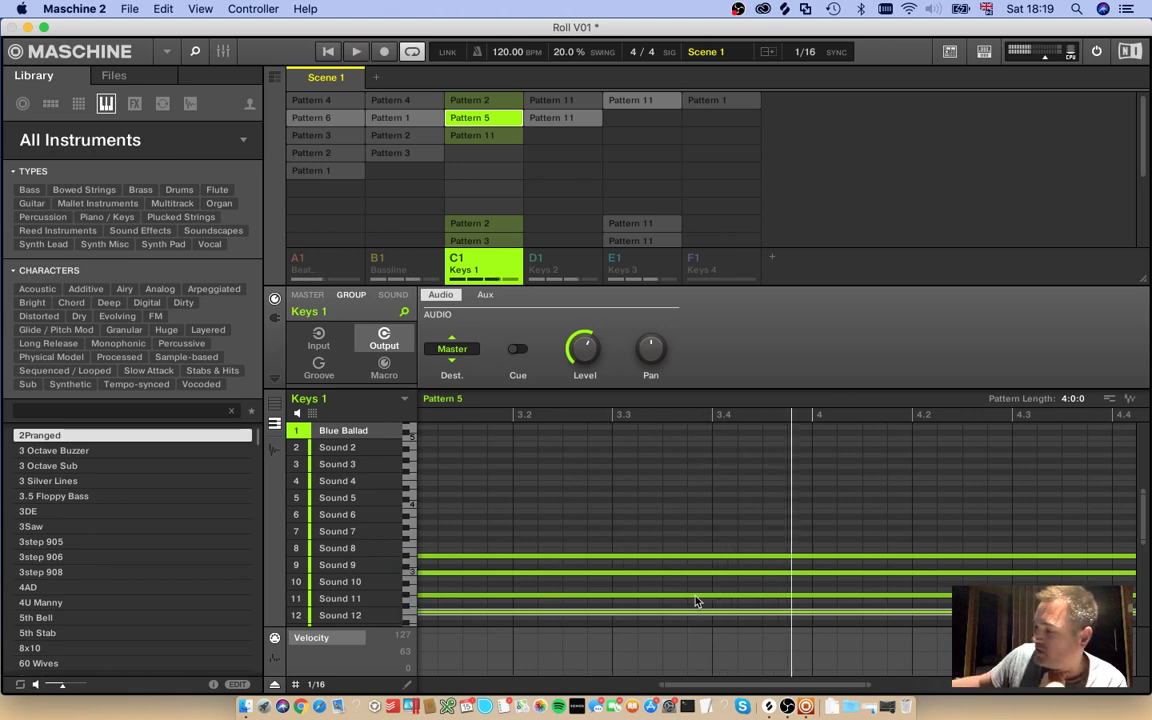
Step: Compare the sound slots of the Bassline, Beat and Keys 1 groups, ending on the Bassline group's empty Sound 2
{"action": "left_click", "coordinate": [399, 262]}
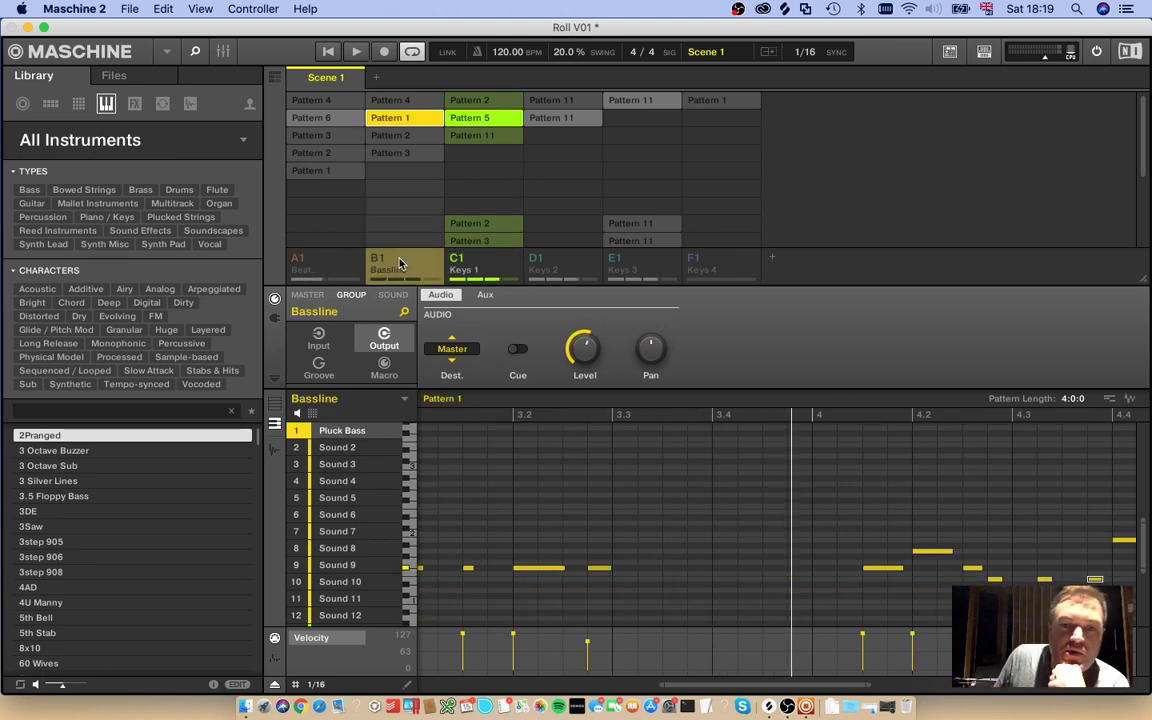
{"action": "left_click", "coordinate": [320, 262]}
{"action": "left_click", "coordinate": [405, 262]}
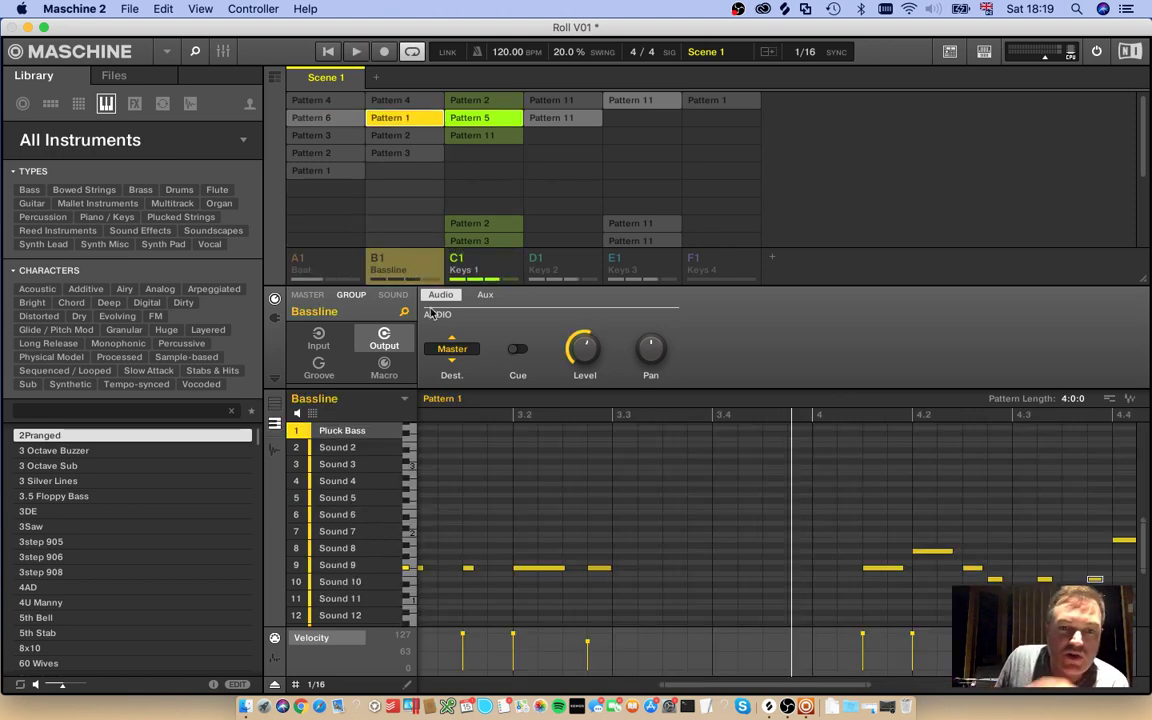
{"action": "left_click", "coordinate": [487, 262]}
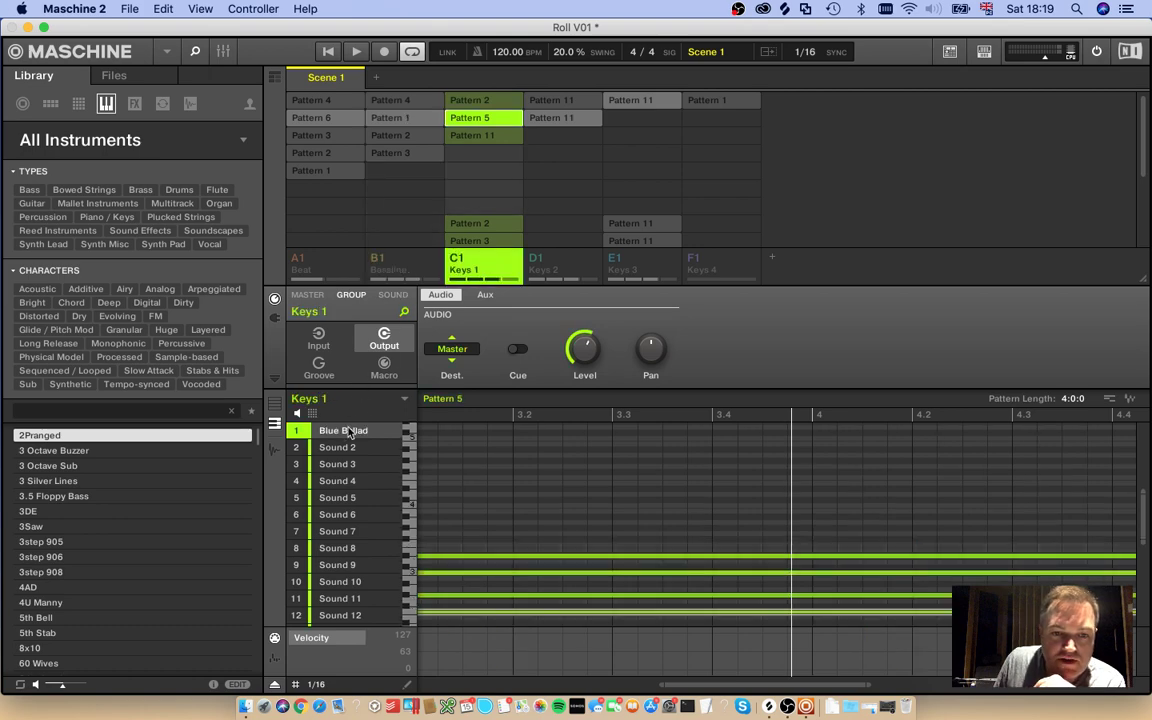
{"action": "left_click", "coordinate": [374, 258]}
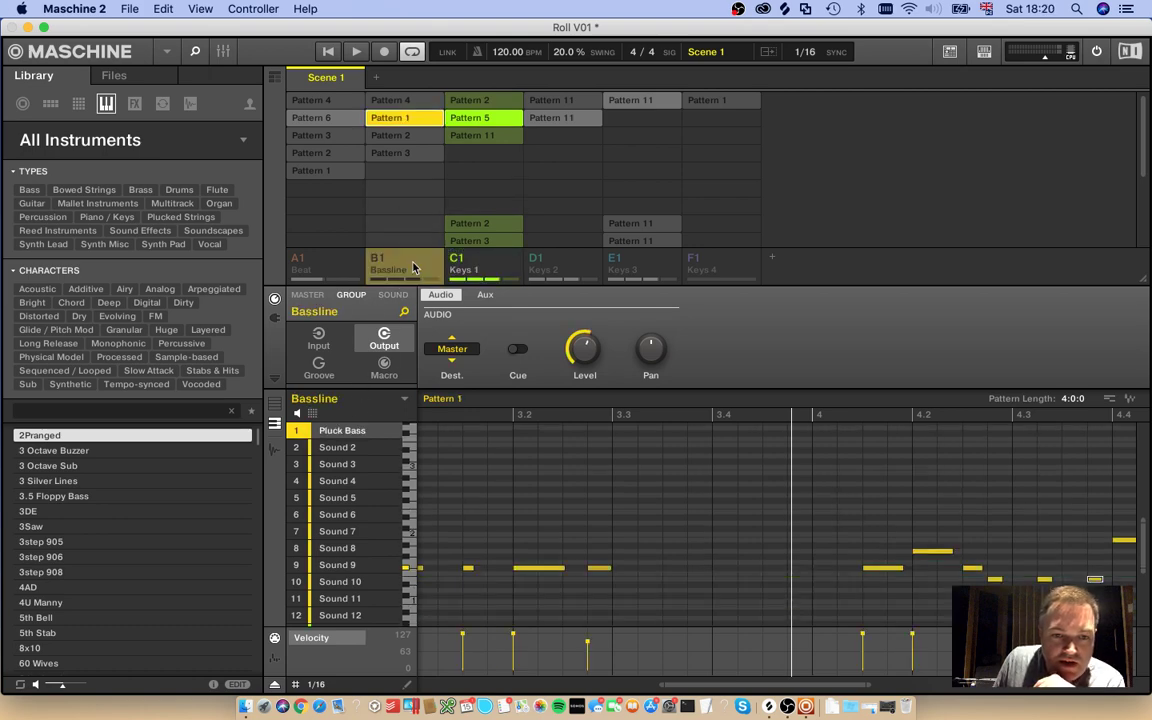
{"action": "left_click", "coordinate": [346, 448]}
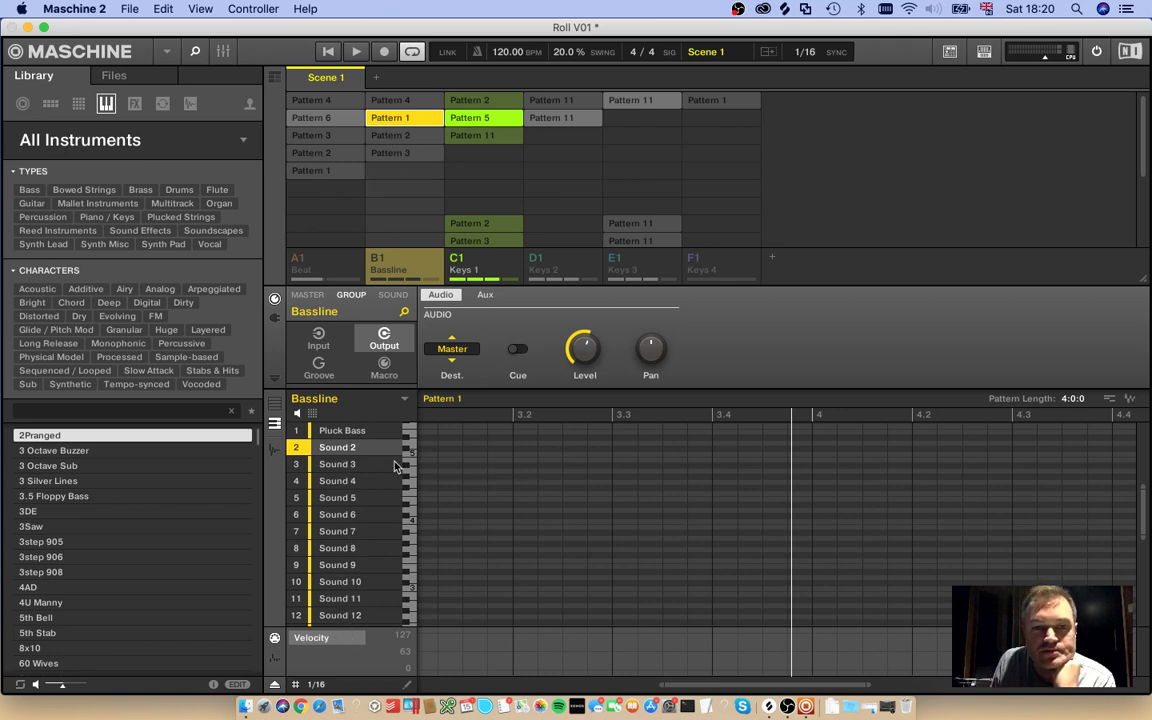
Step: Review the Bassline group and the Keys 1 to Keys 4 groups, turn solo off, and return to the Beat group
{"action": "left_click", "coordinate": [470, 260]}
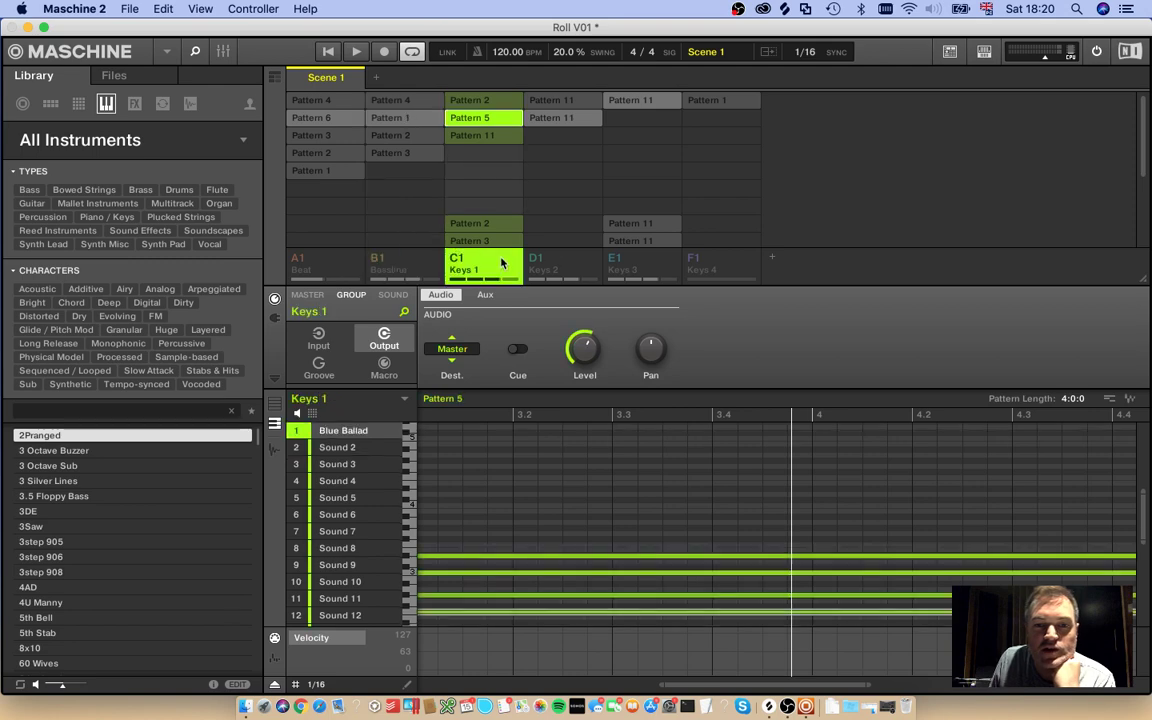
{"action": "left_click", "coordinate": [562, 261]}
{"action": "left_click", "coordinate": [650, 262]}
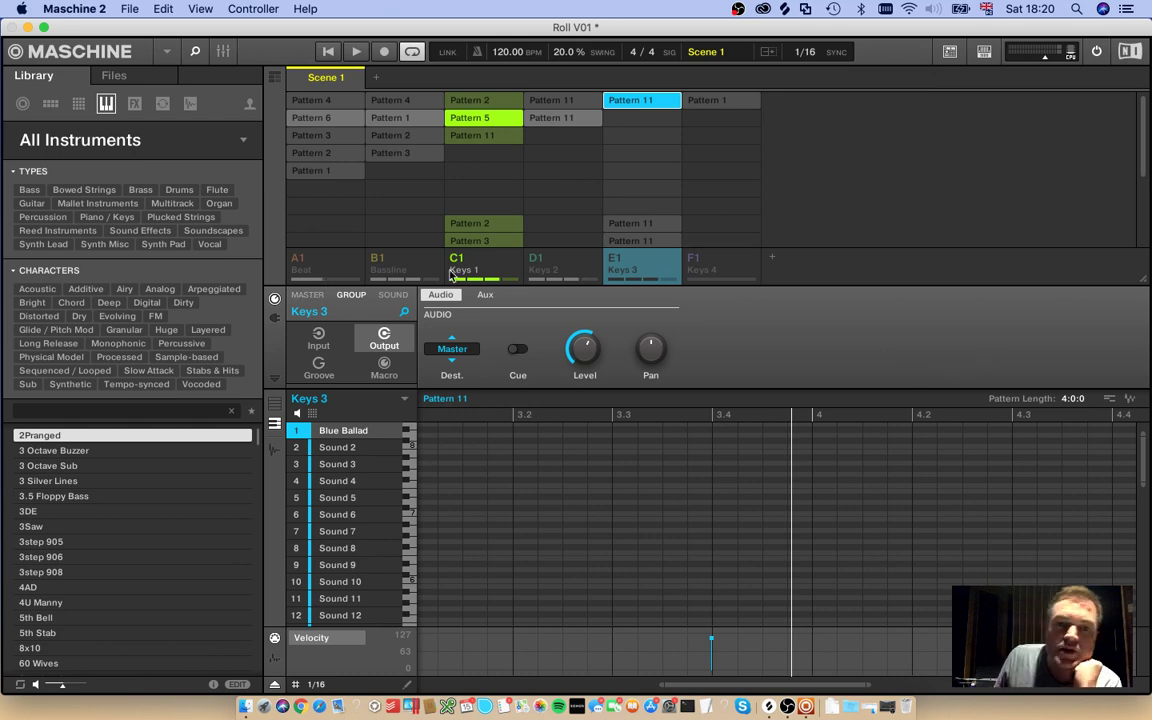
{"action": "left_click", "coordinate": [418, 263]}
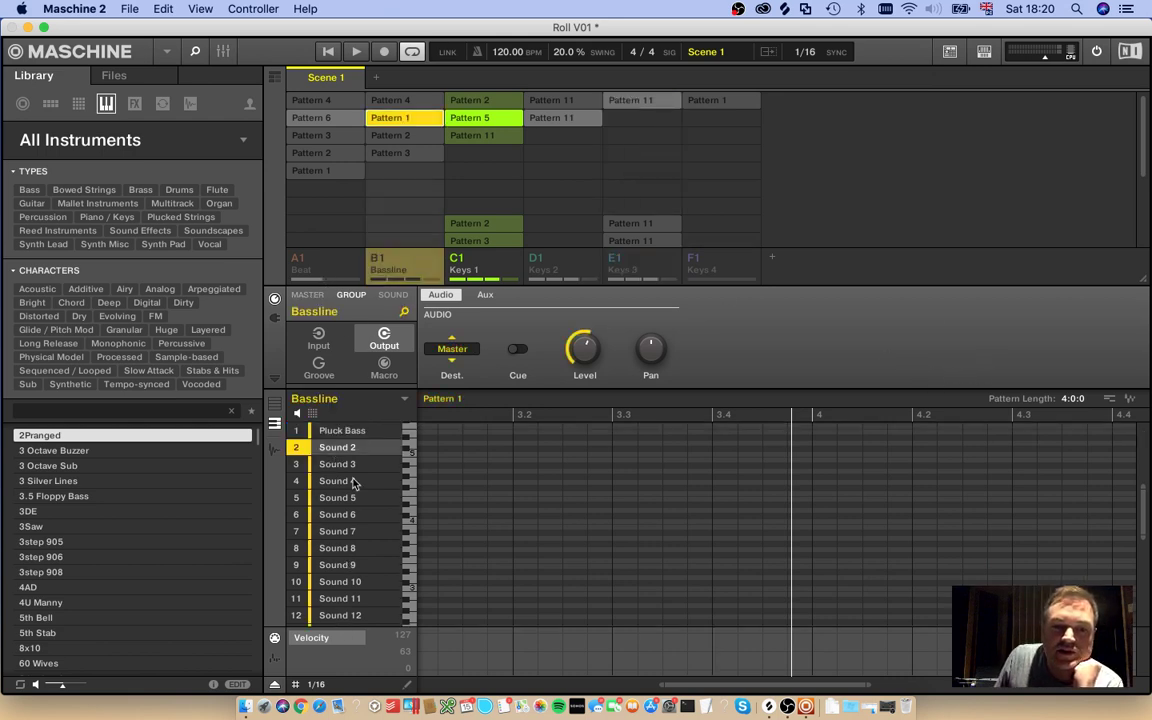
{"action": "left_click", "coordinate": [481, 267]}
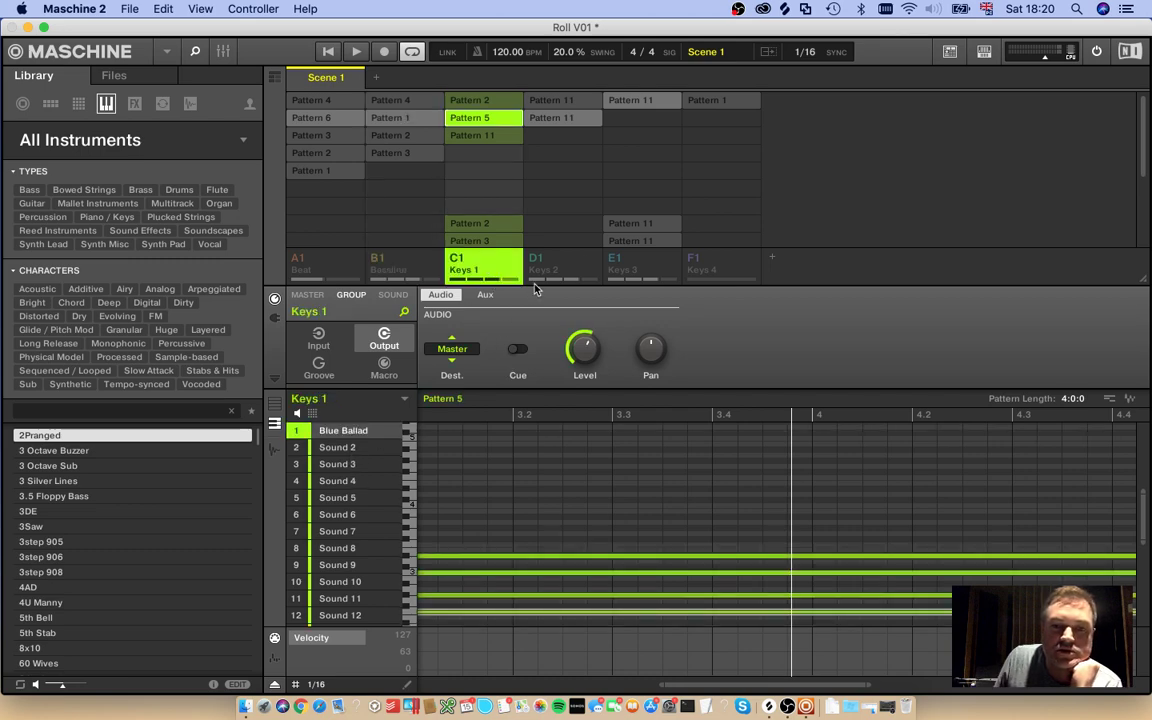
{"action": "left_click", "coordinate": [587, 265]}
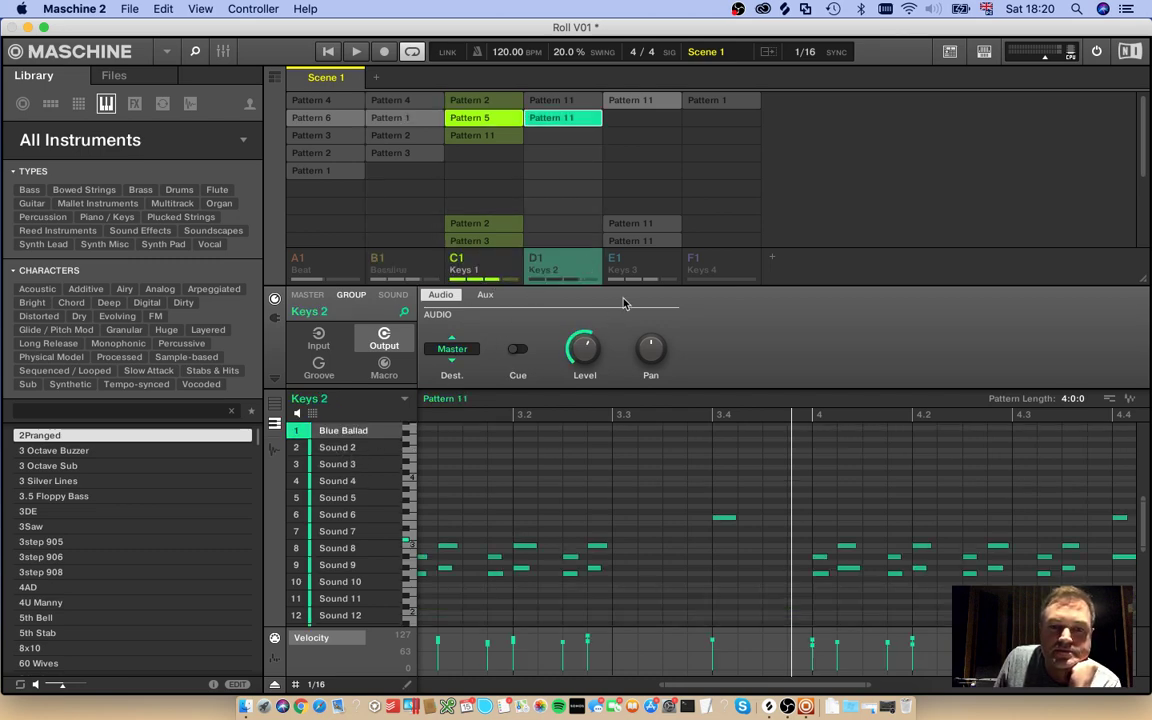
{"action": "left_click", "coordinate": [660, 267]}
{"action": "left_click", "coordinate": [728, 256]}
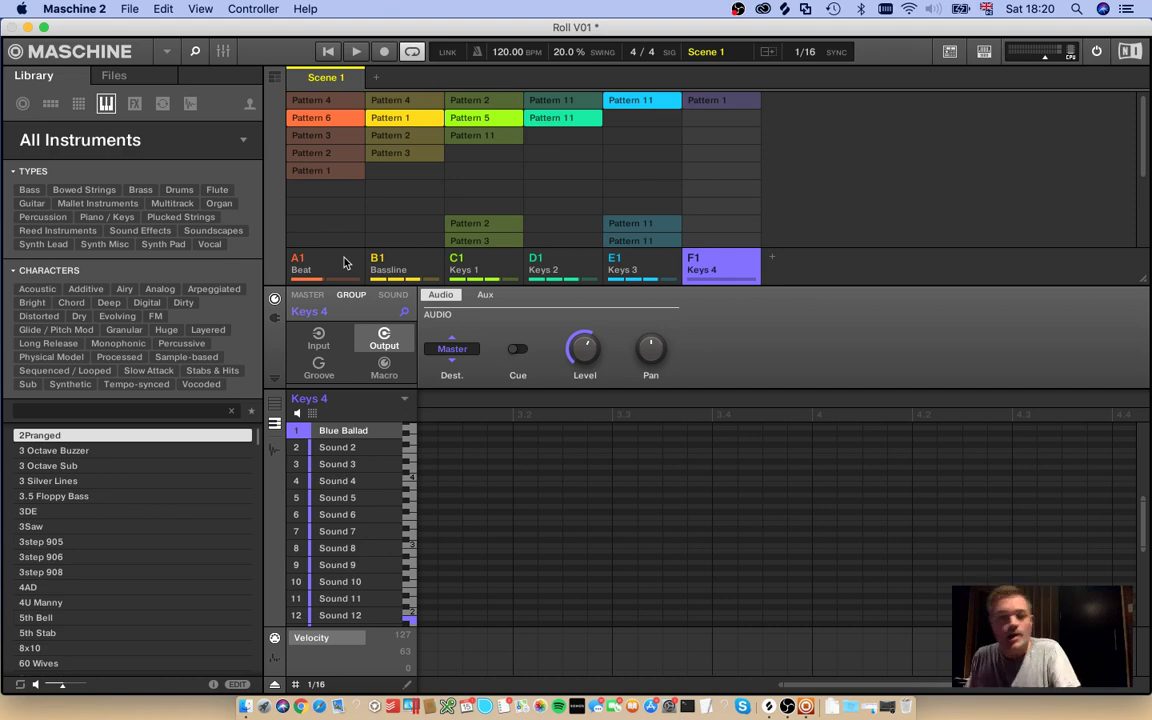
{"action": "left_click", "coordinate": [344, 262]}
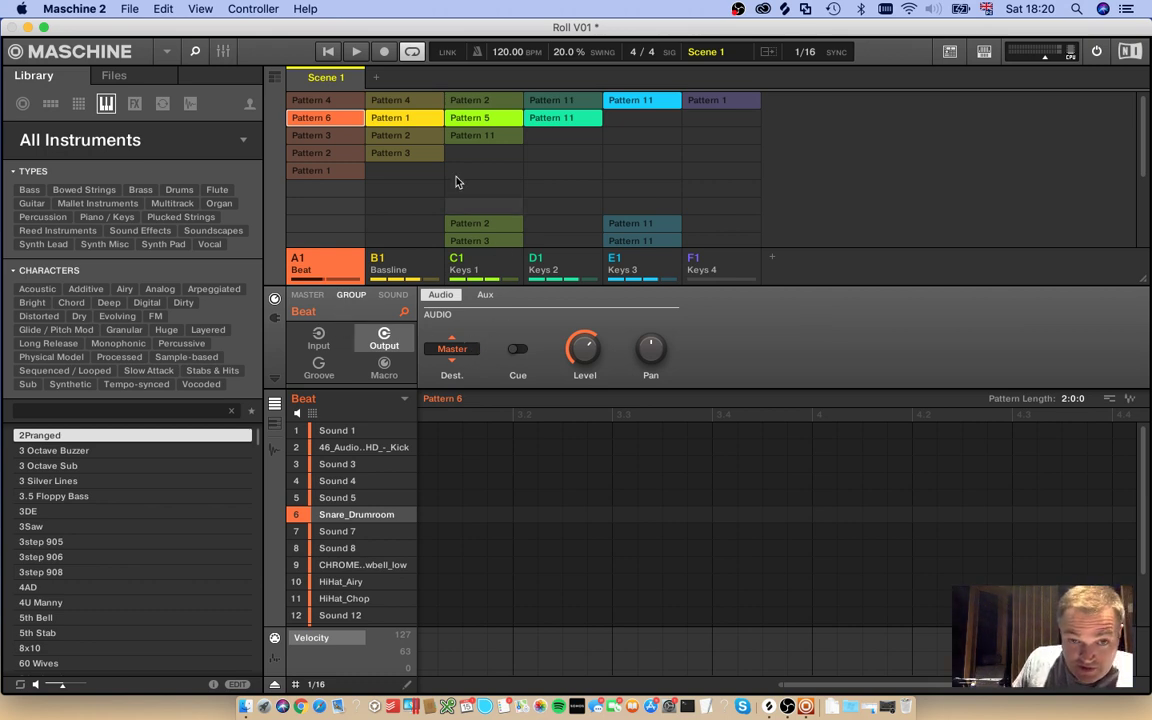
Step: Save the Roll V01 project and quit Maschine 2
{"action": "left_click", "coordinate": [133, 9]}
{"action": "left_click", "coordinate": [168, 82]}
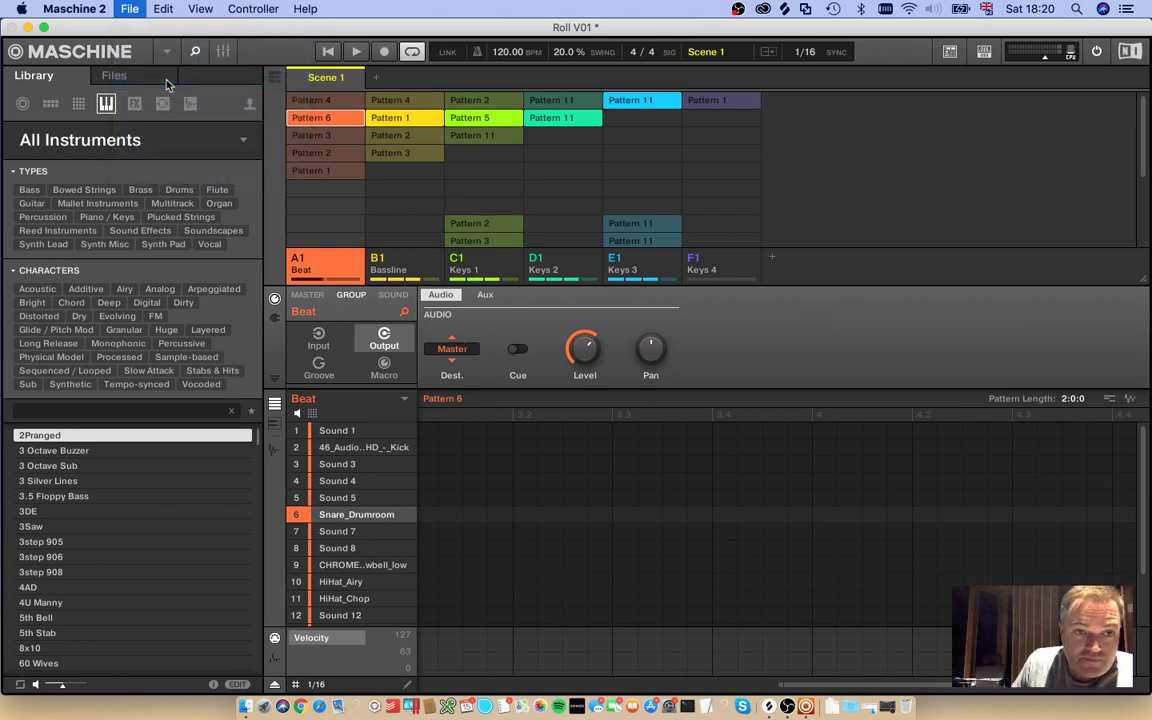
{"action": "left_click", "coordinate": [66, 9]}
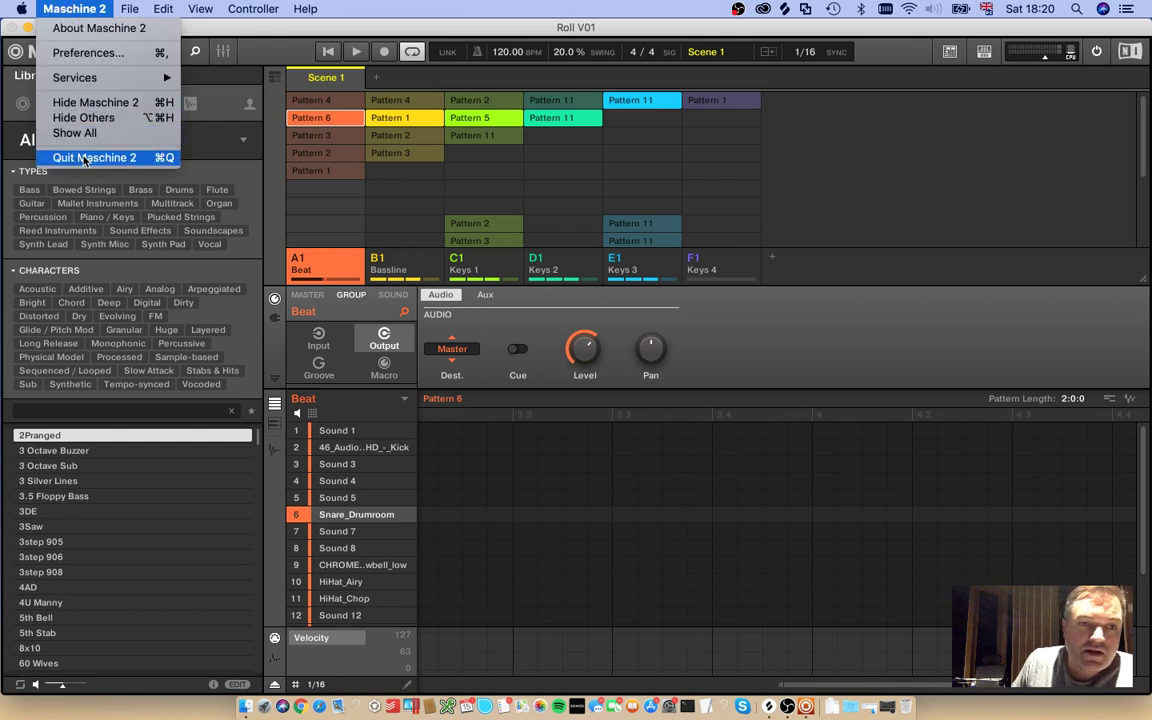
{"action": "left_click", "coordinate": [82, 157]}
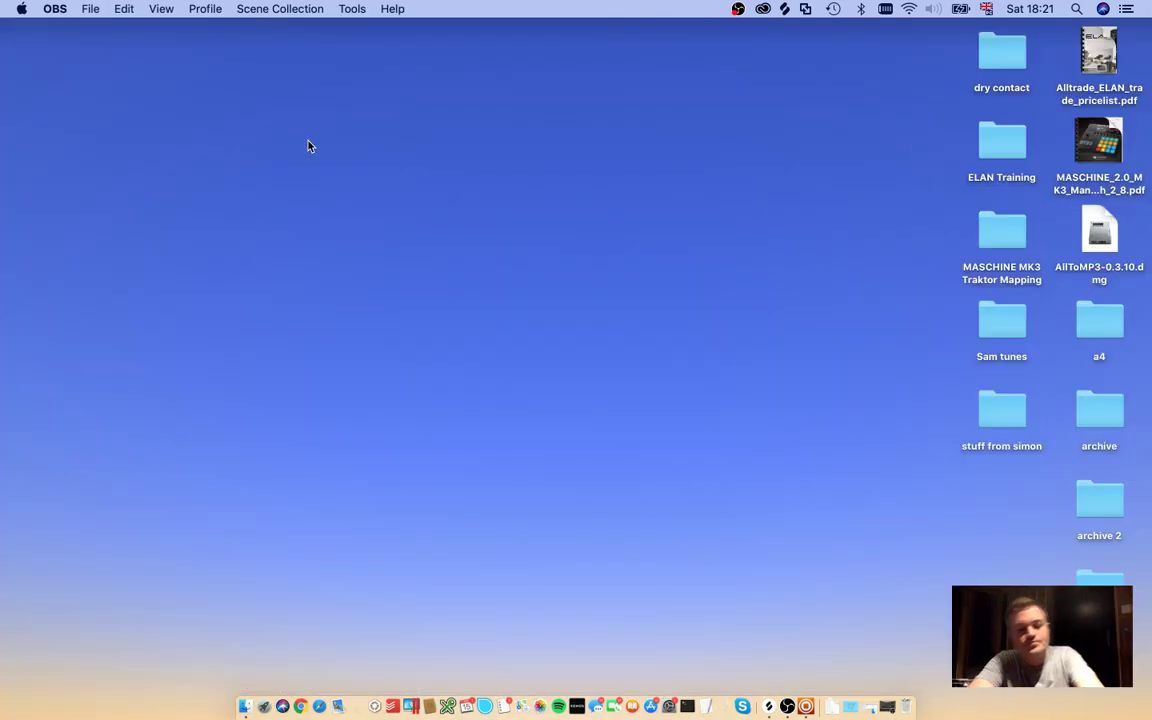
Step: Find and launch Logic Pro X
{"action": "key", "text": "F4"}
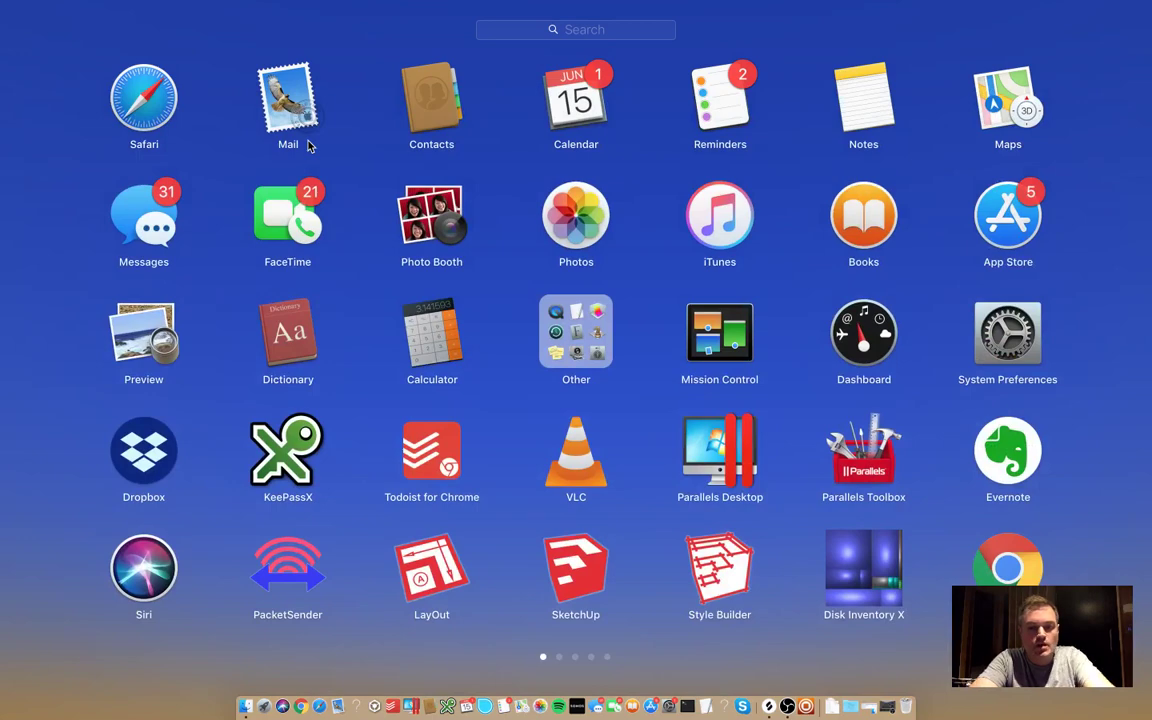
{"action": "type", "text": "log"}
{"action": "key", "text": "Right"}
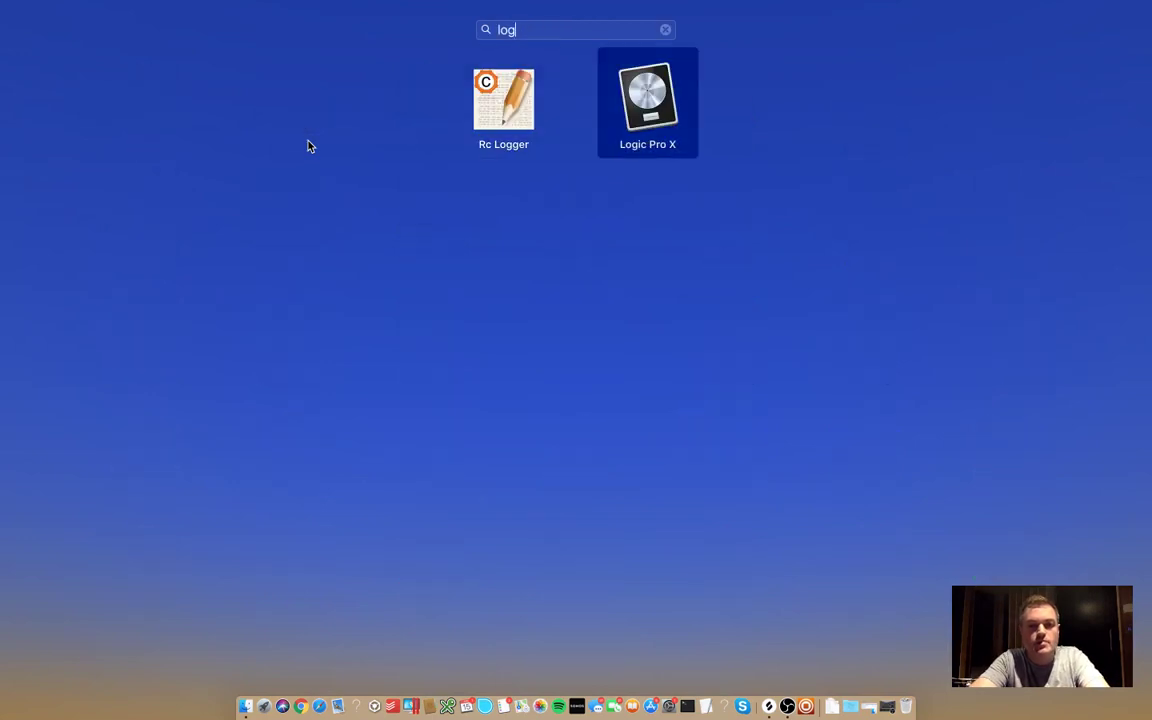
{"action": "key", "text": "Return"}
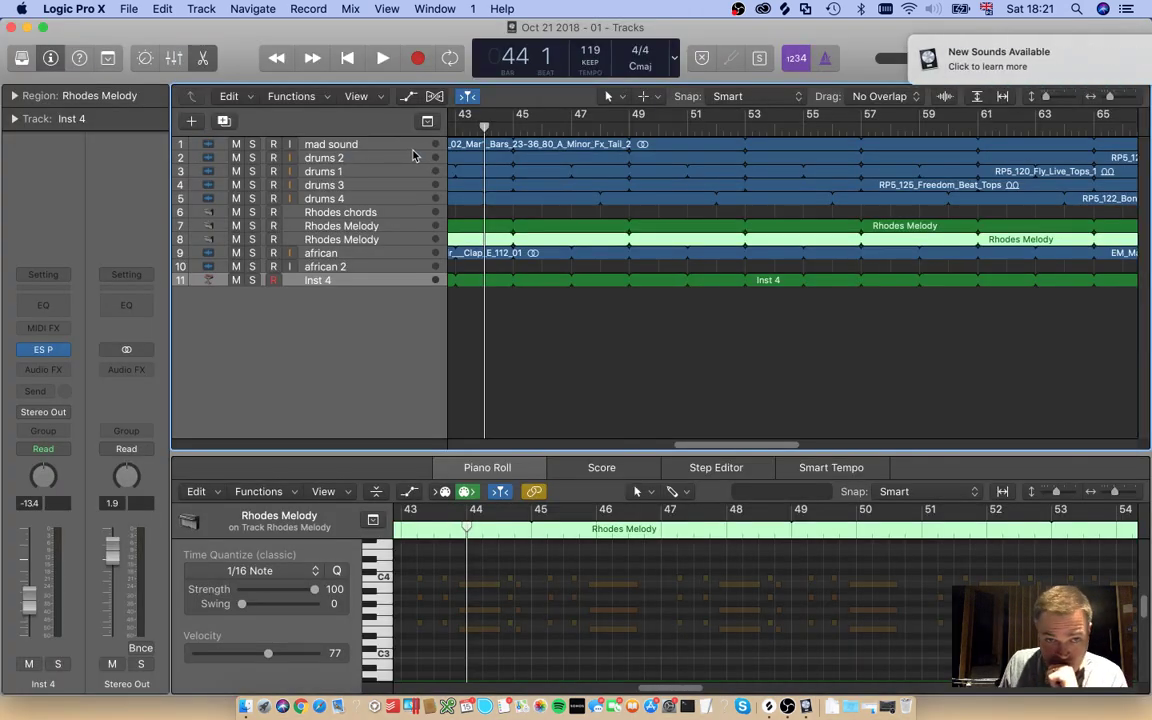
Step: Start a new project and close the currently open Oct 21 2018 - 01 project
{"action": "left_click", "coordinate": [124, 8]}
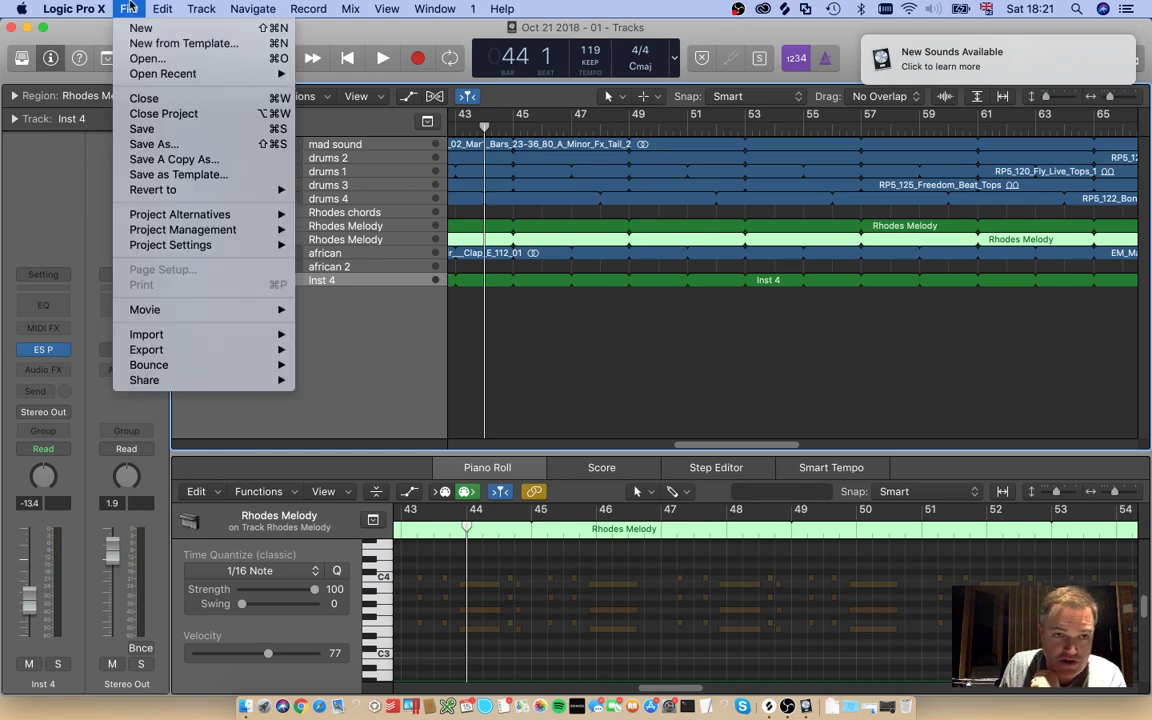
{"action": "left_click", "coordinate": [140, 27]}
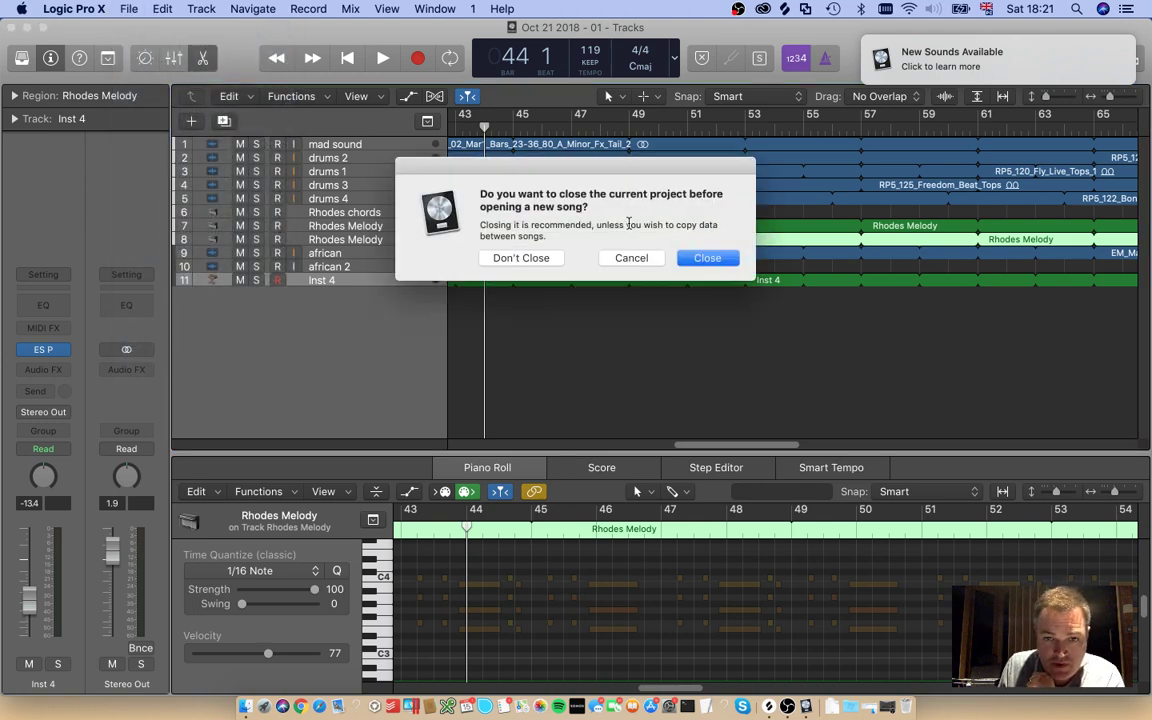
{"action": "left_click", "coordinate": [707, 258]}
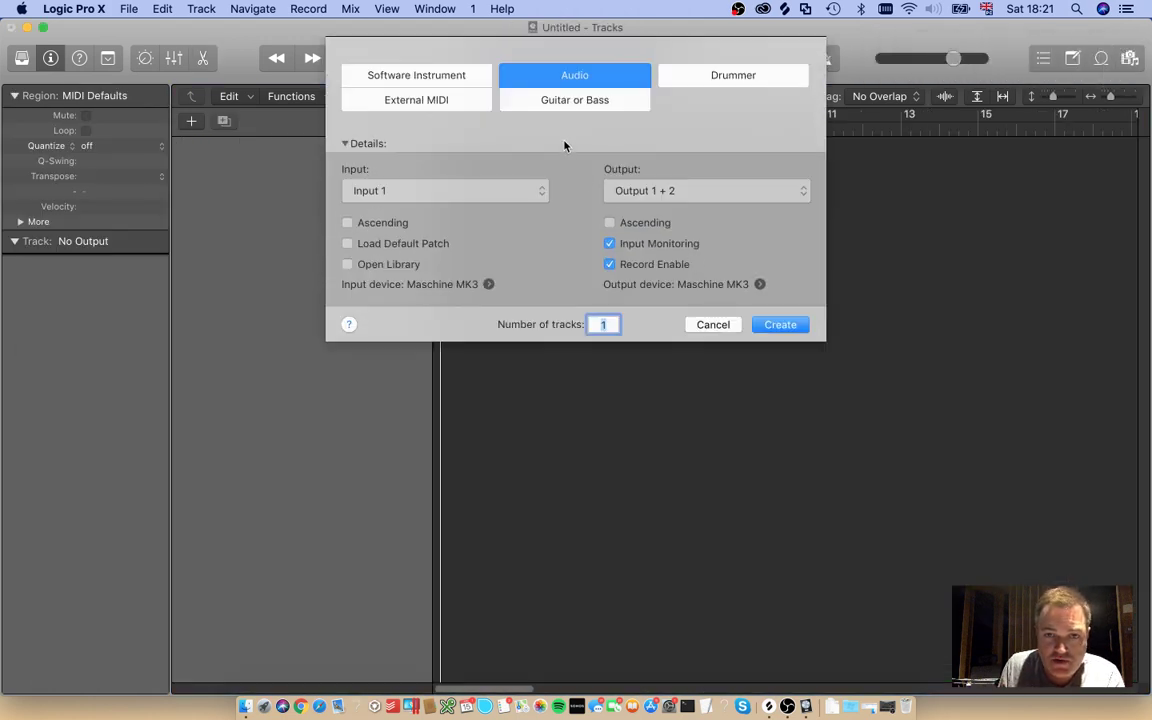
Step: Create one software instrument track using the Native Instruments Maschine 2 AU instrument in its Multi-Output version
{"action": "left_click", "coordinate": [451, 80]}
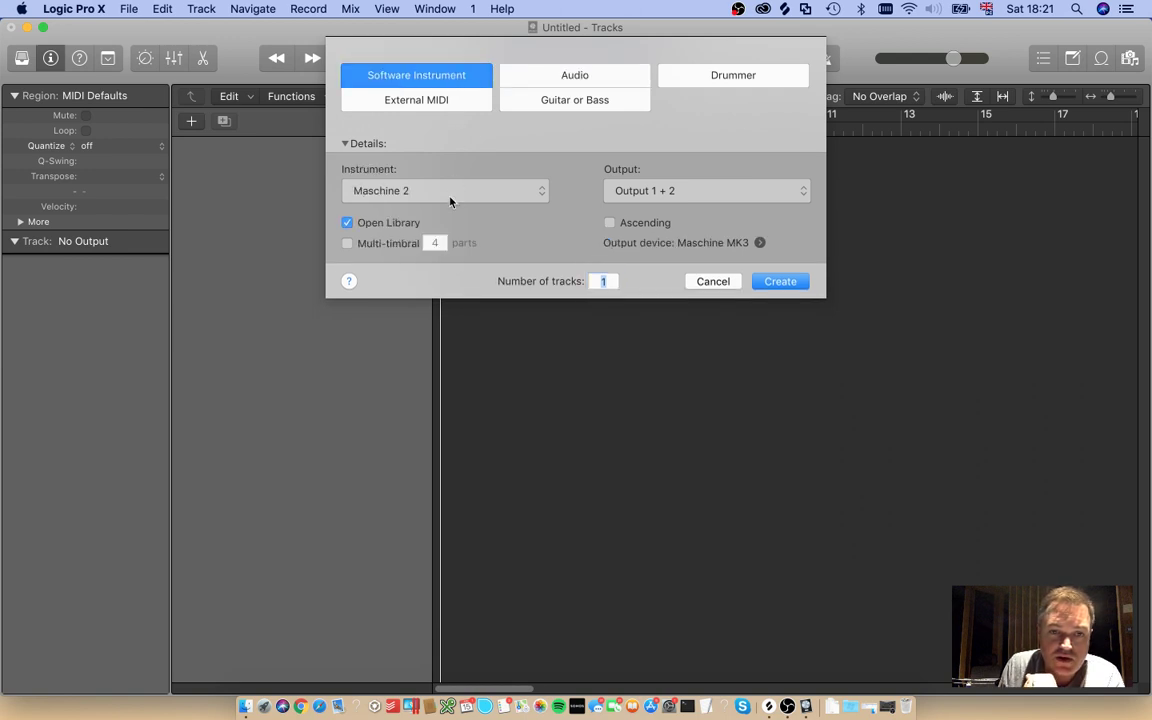
{"action": "left_click", "coordinate": [450, 200]}
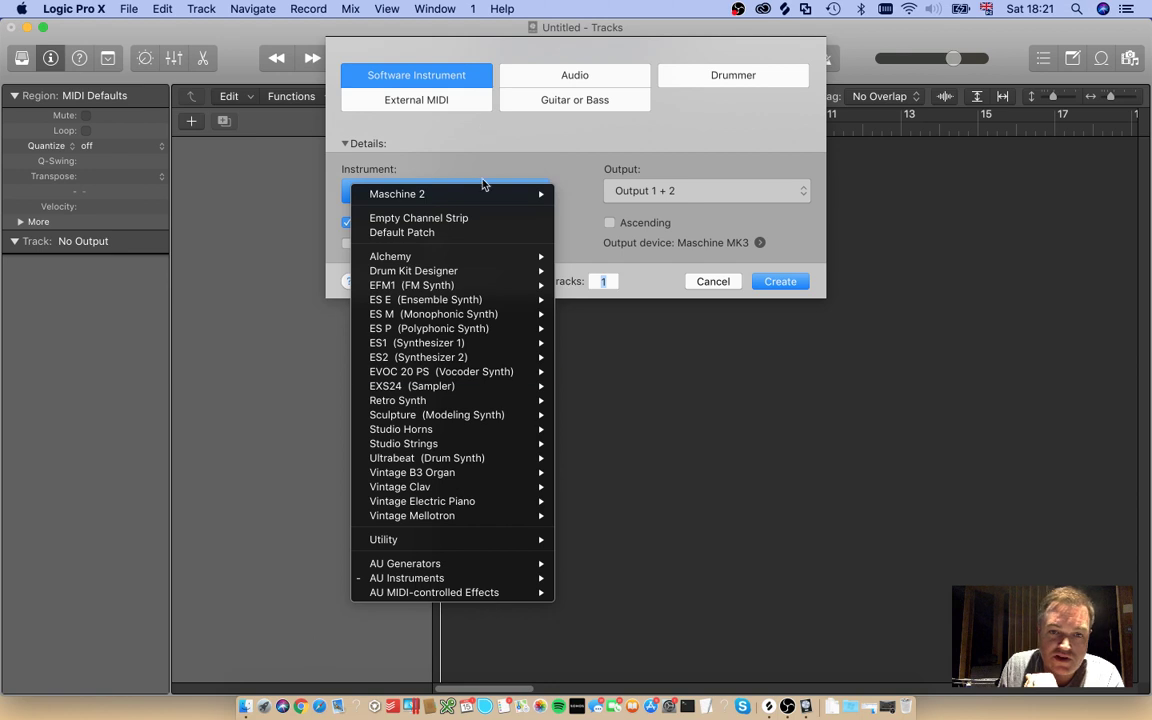
{"action": "mouse_move", "coordinate": [492, 584]}
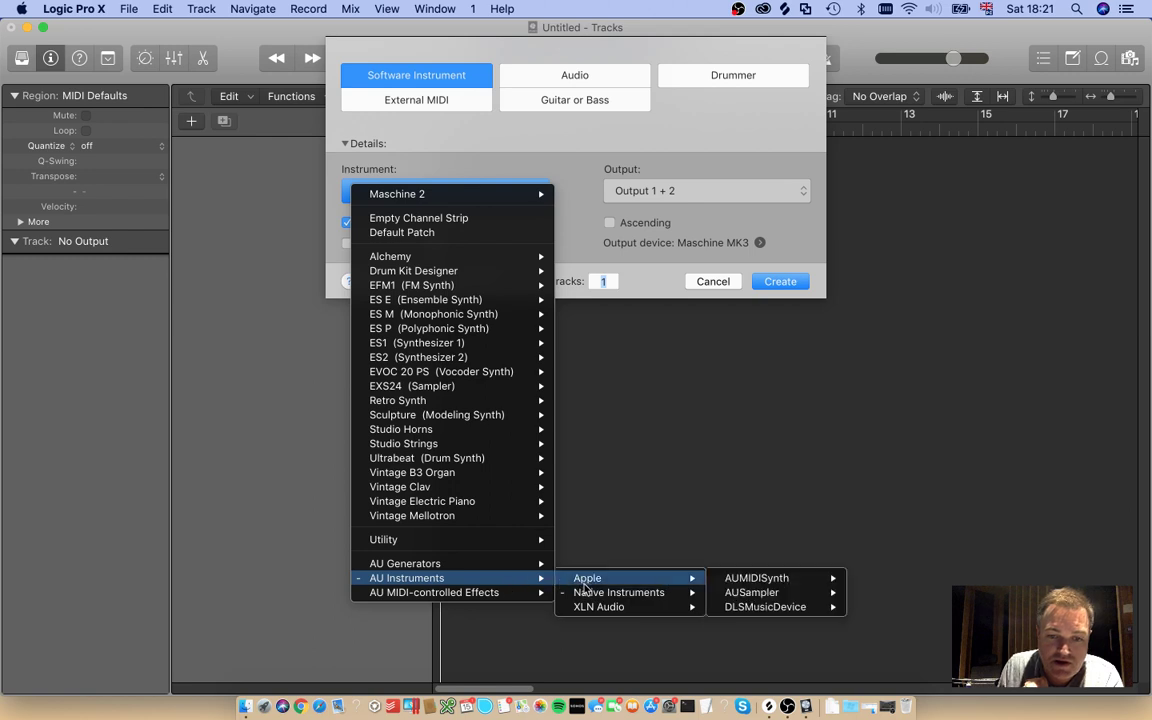
{"action": "mouse_move", "coordinate": [590, 593]}
{"action": "mouse_move", "coordinate": [771, 621]}
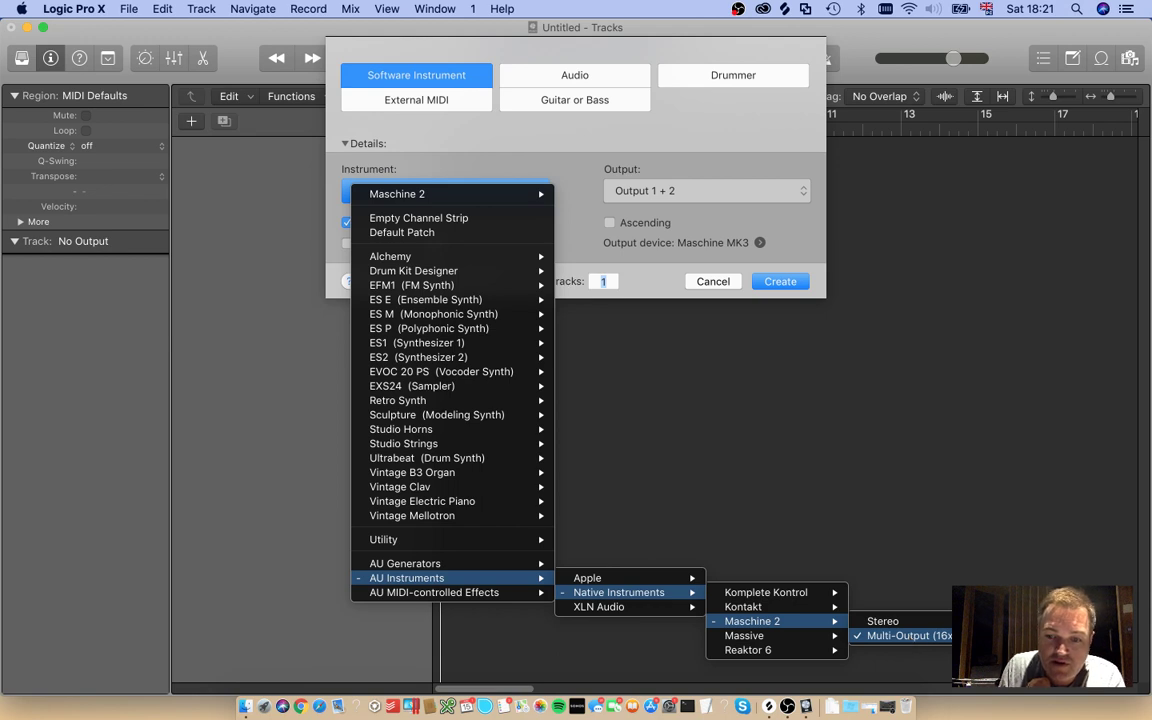
{"action": "left_click", "coordinate": [905, 636]}
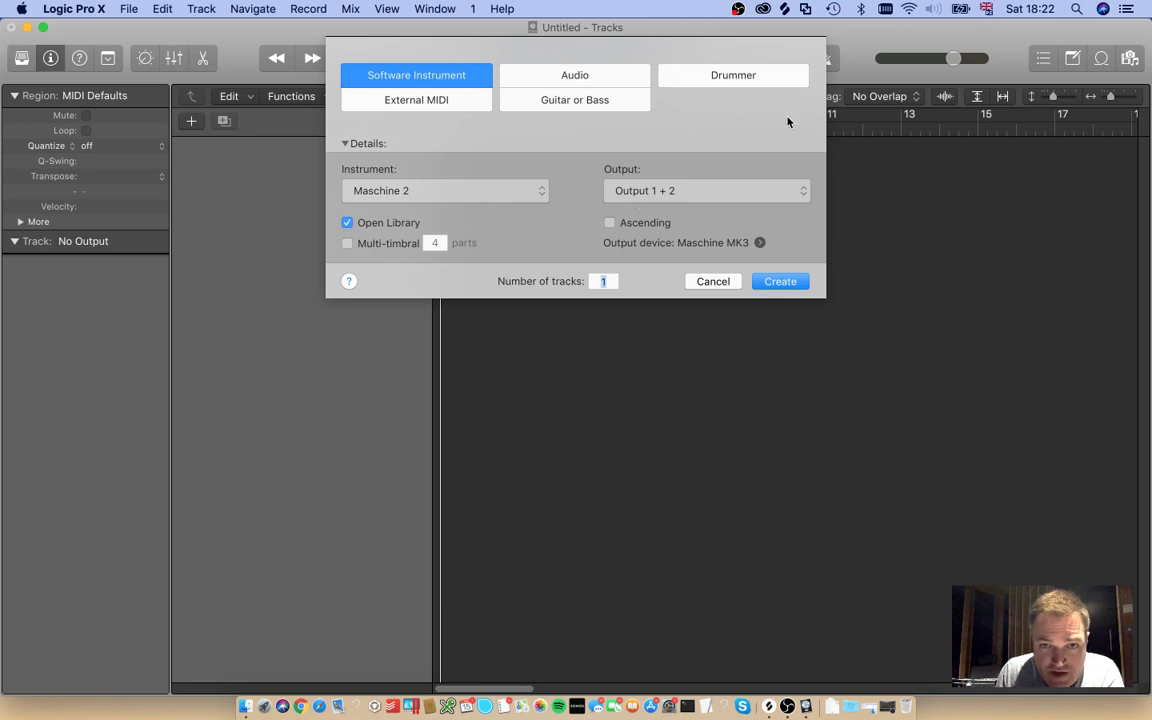
{"action": "left_click", "coordinate": [783, 287]}
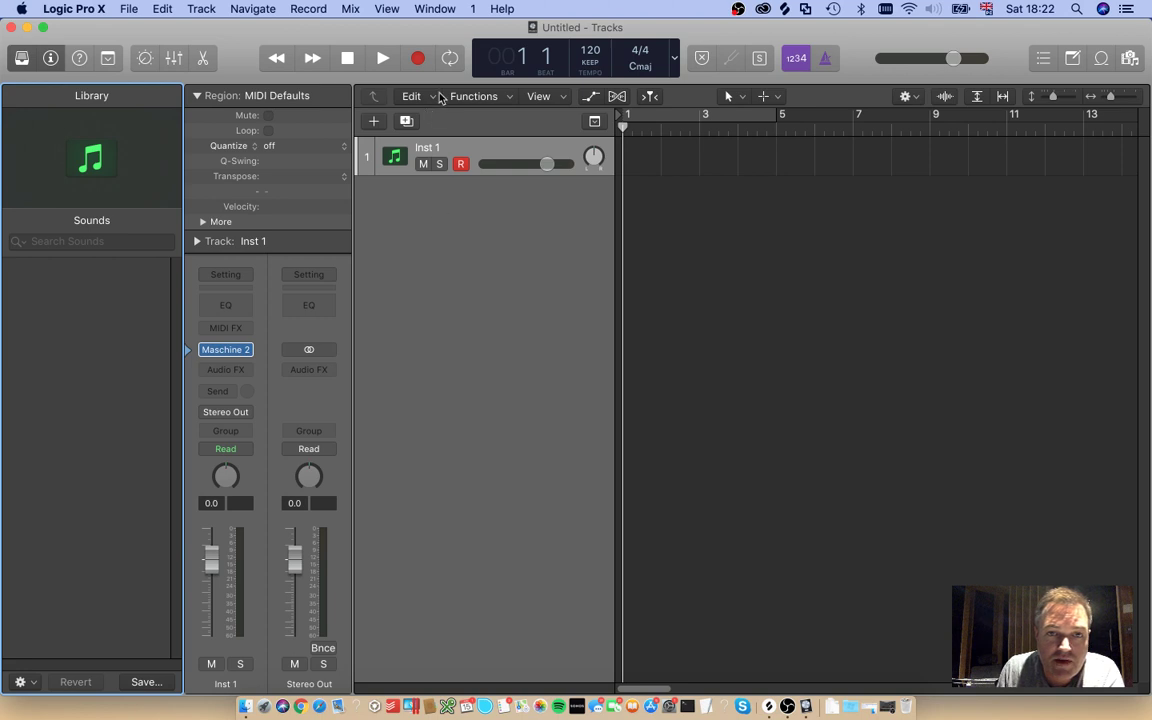
Step: Open the mixer in an enlarged window and add four aux channels to the Maschine 2 instrument strip
{"action": "left_click", "coordinate": [435, 9]}
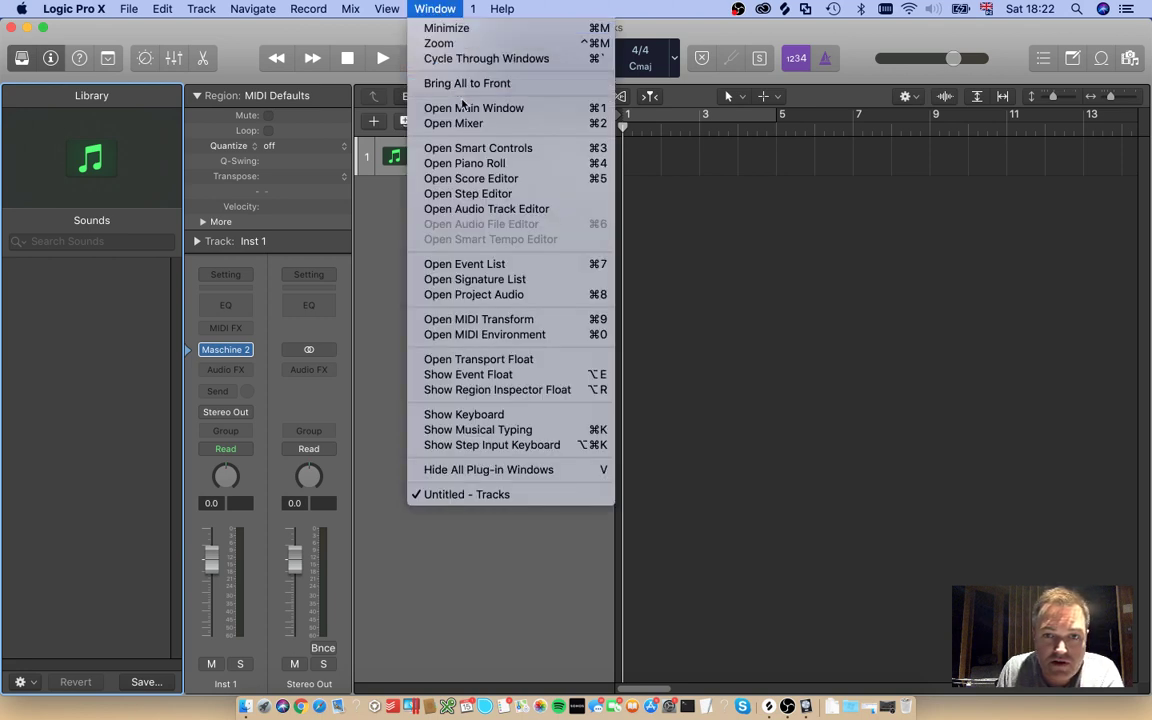
{"action": "left_click", "coordinate": [440, 122]}
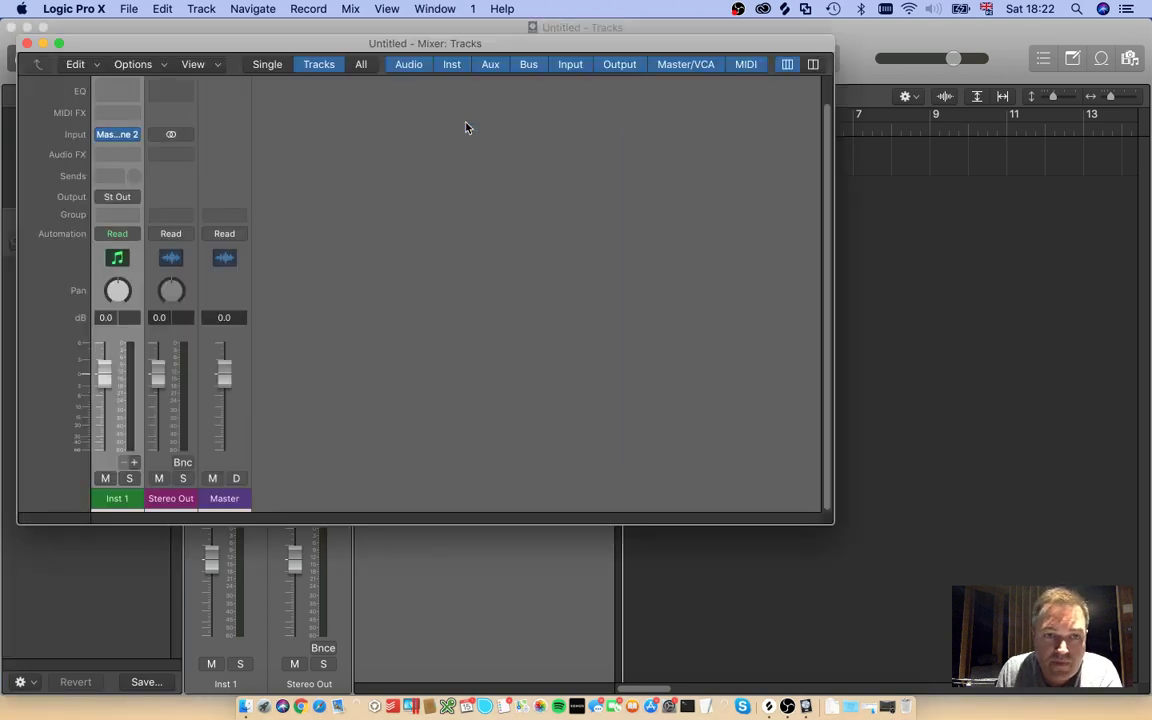
{"action": "left_click_drag", "start_coordinate": [832, 523], "coordinate": [1116, 644]}
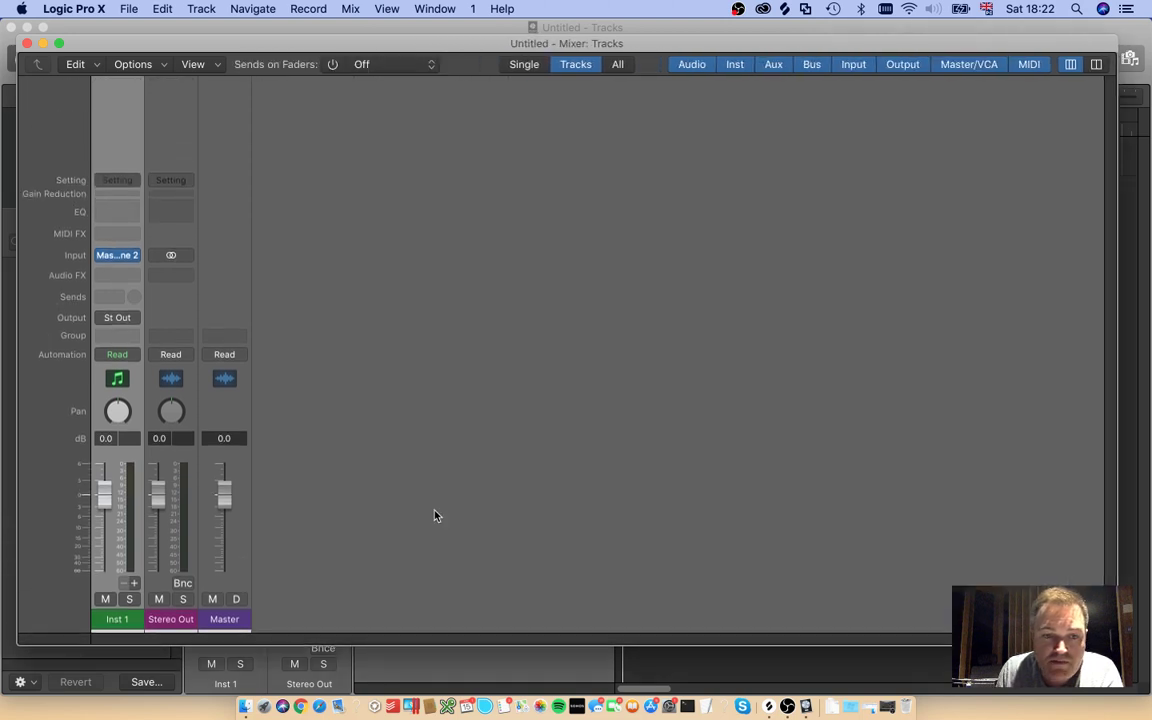
{"action": "left_click", "coordinate": [134, 585]}
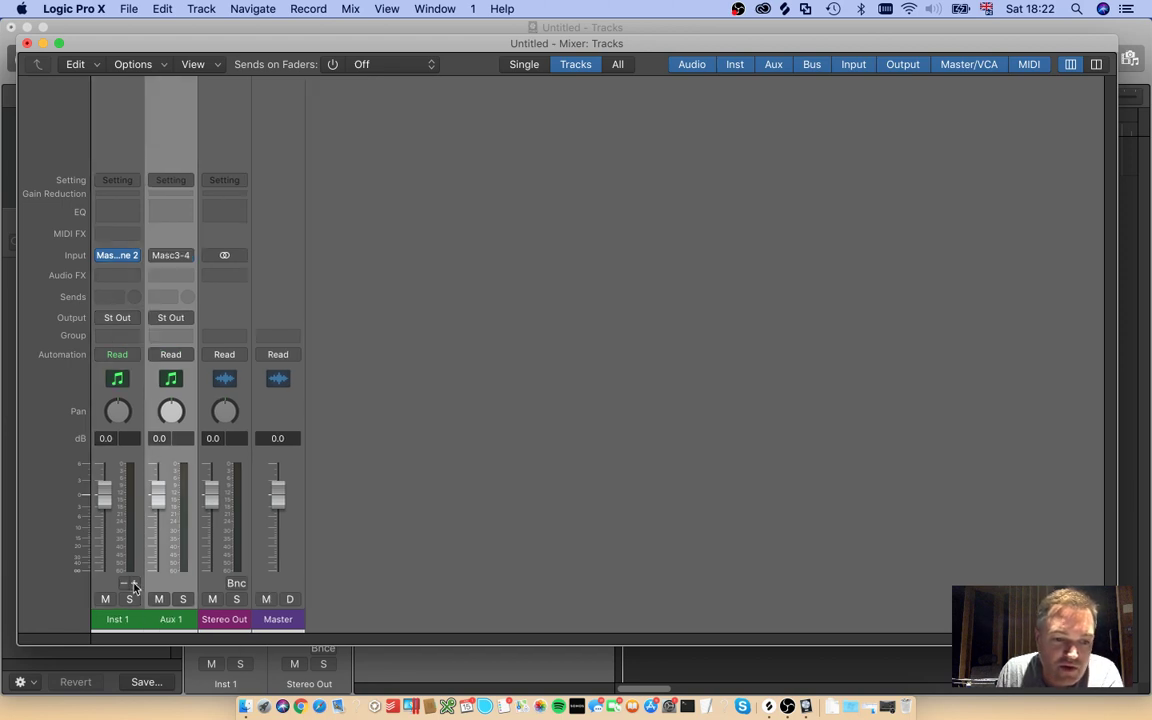
{"action": "left_click", "coordinate": [134, 585]}
{"action": "left_click", "coordinate": [134, 585]}
{"action": "left_click", "coordinate": [134, 585]}
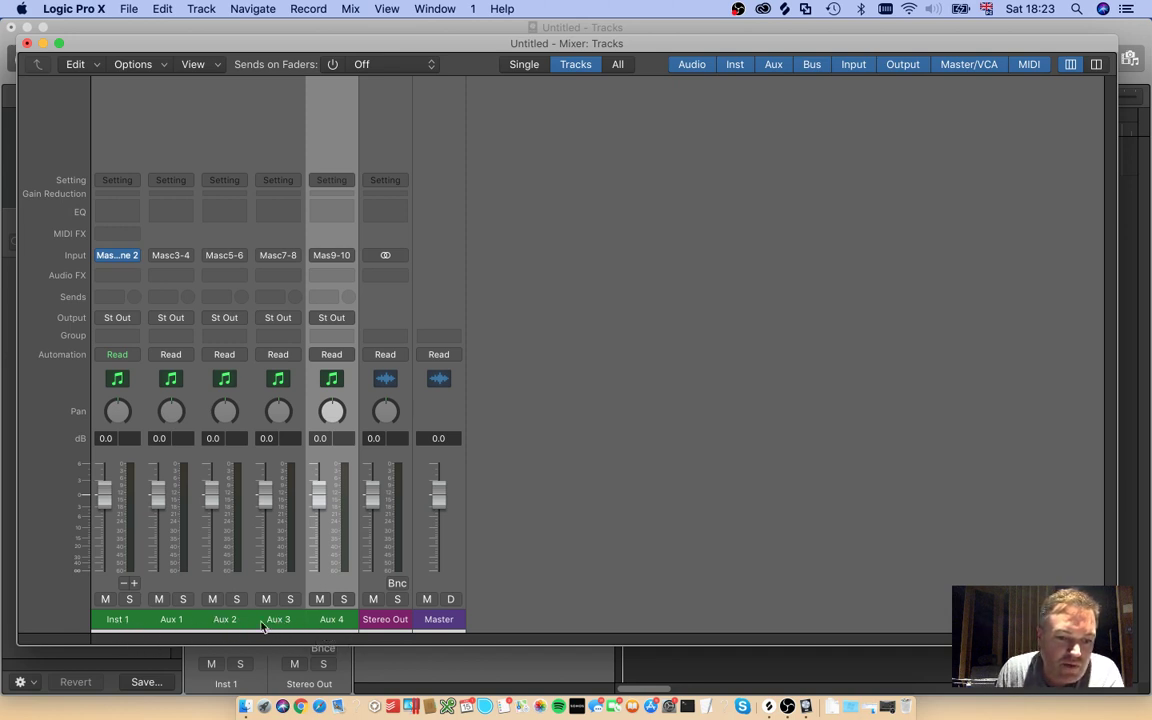
Step: Rename the Inst 1 channel strip as 1 and the Aux 1 strip as 2
{"action": "left_click", "coordinate": [119, 622]}
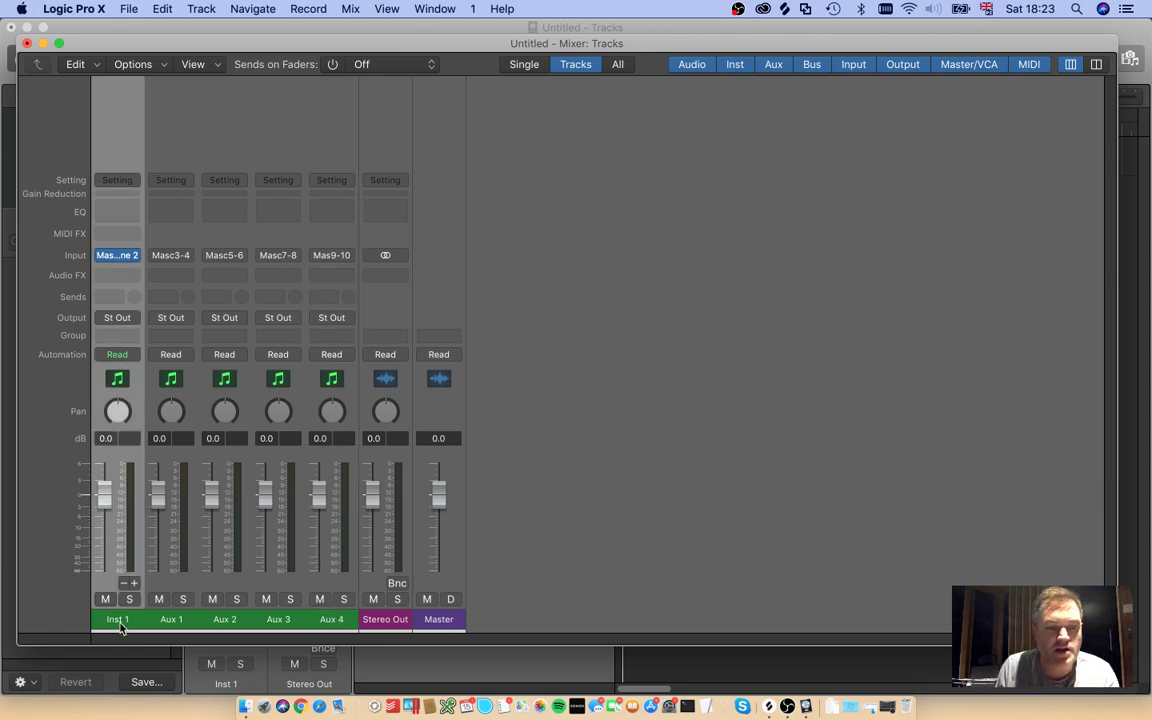
{"action": "double_click", "coordinate": [120, 625]}
{"action": "type", "text": "1"}
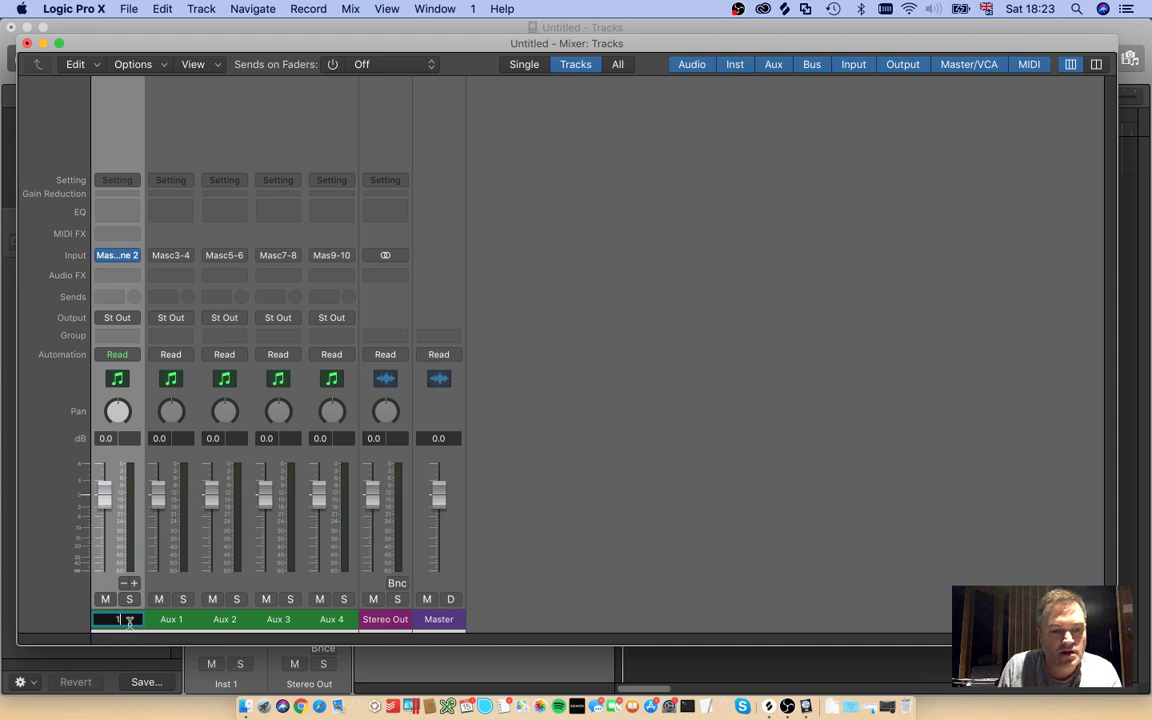
{"action": "key", "text": "Return"}
{"action": "left_click", "coordinate": [174, 626]}
{"action": "double_click", "coordinate": [174, 626]}
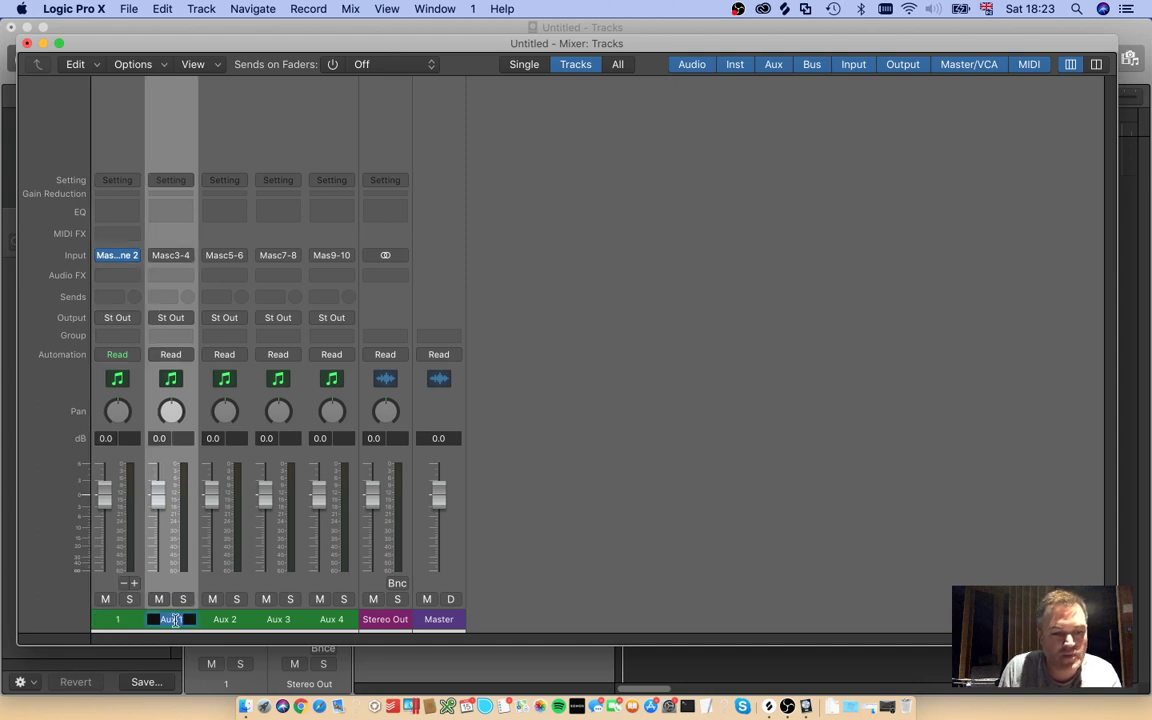
{"action": "type", "text": "2"}
{"action": "key", "text": "Return"}
Step: Rename the Aux 2, Aux 3 and Aux 4 channel strips as 3, 4 and 5, and close the mixer
{"action": "left_click", "coordinate": [225, 622]}
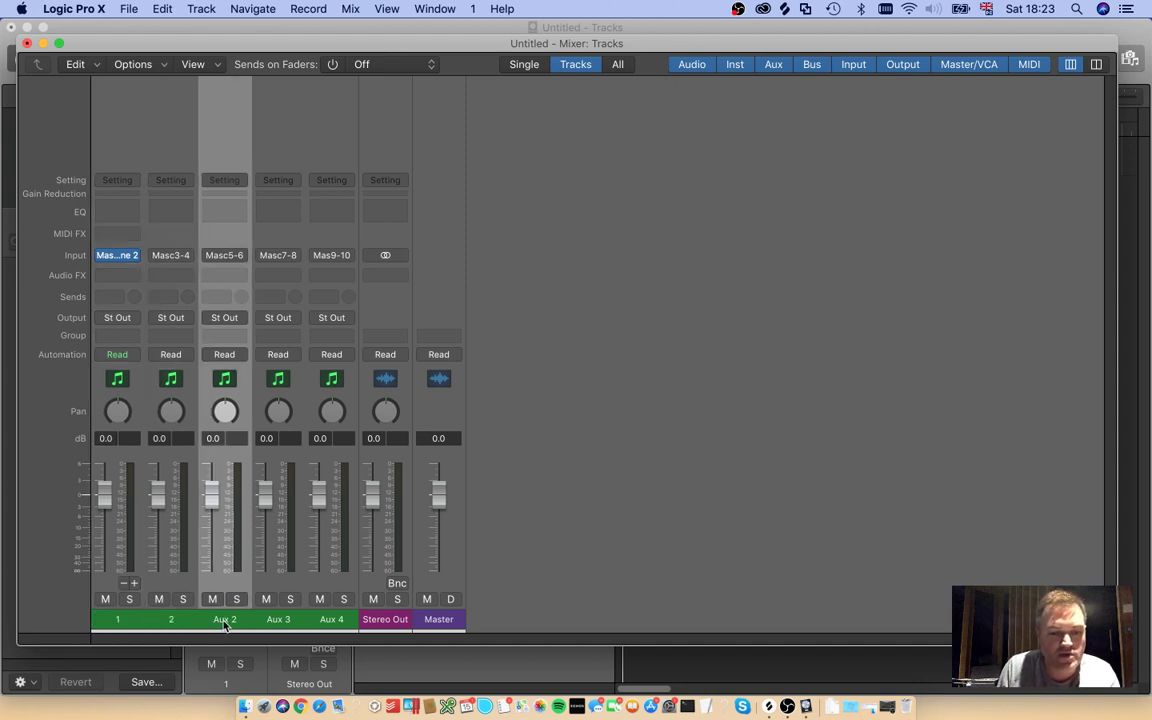
{"action": "double_click", "coordinate": [225, 620]}
{"action": "type", "text": "3"}
{"action": "key", "text": "Return"}
{"action": "double_click", "coordinate": [276, 620]}
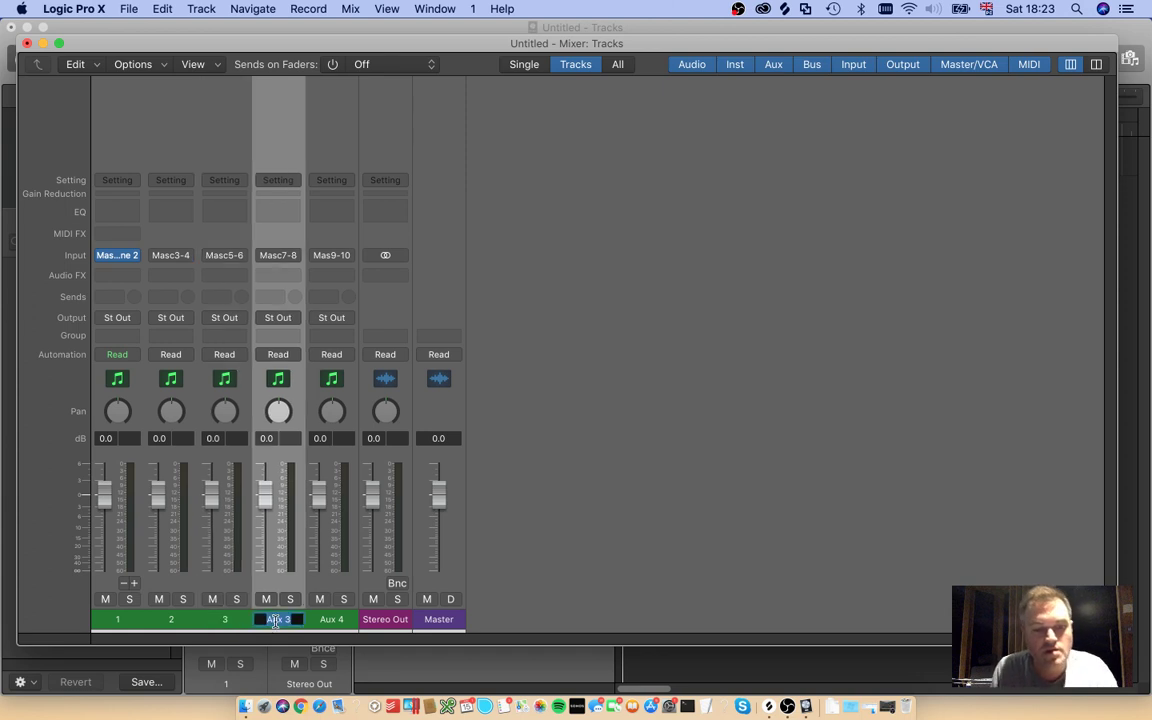
{"action": "type", "text": "4"}
{"action": "key", "text": "Return"}
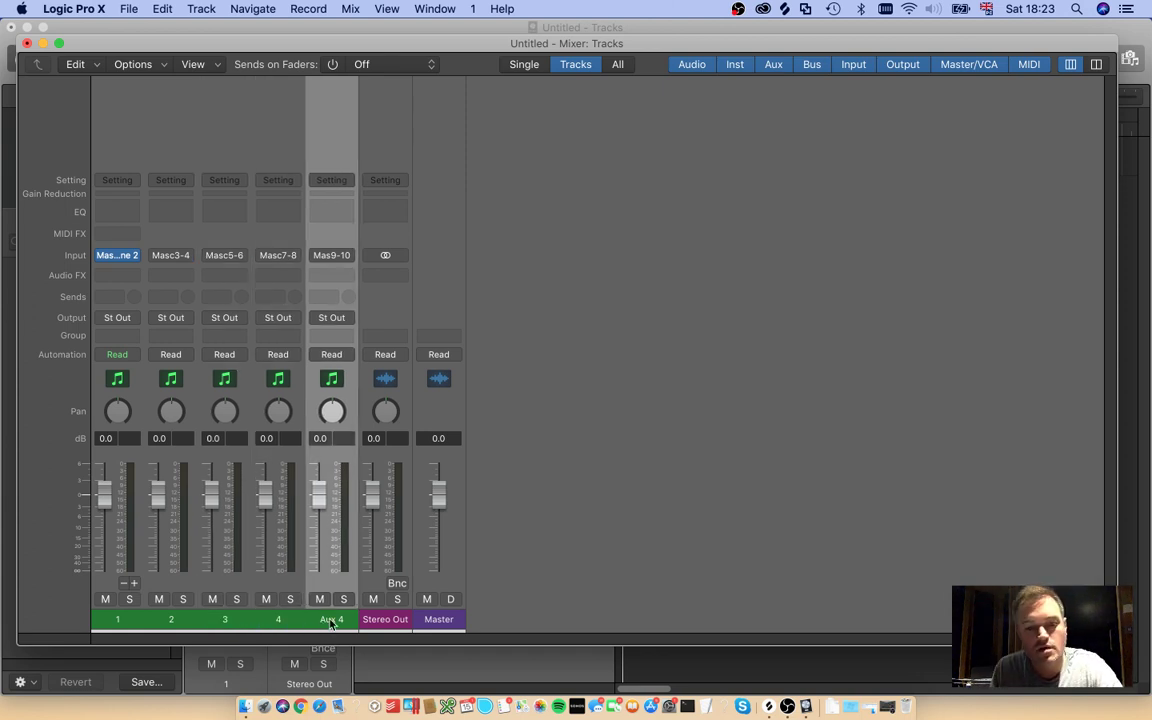
{"action": "double_click", "coordinate": [331, 620]}
{"action": "type", "text": "5"}
{"action": "left_click", "coordinate": [590, 560]}
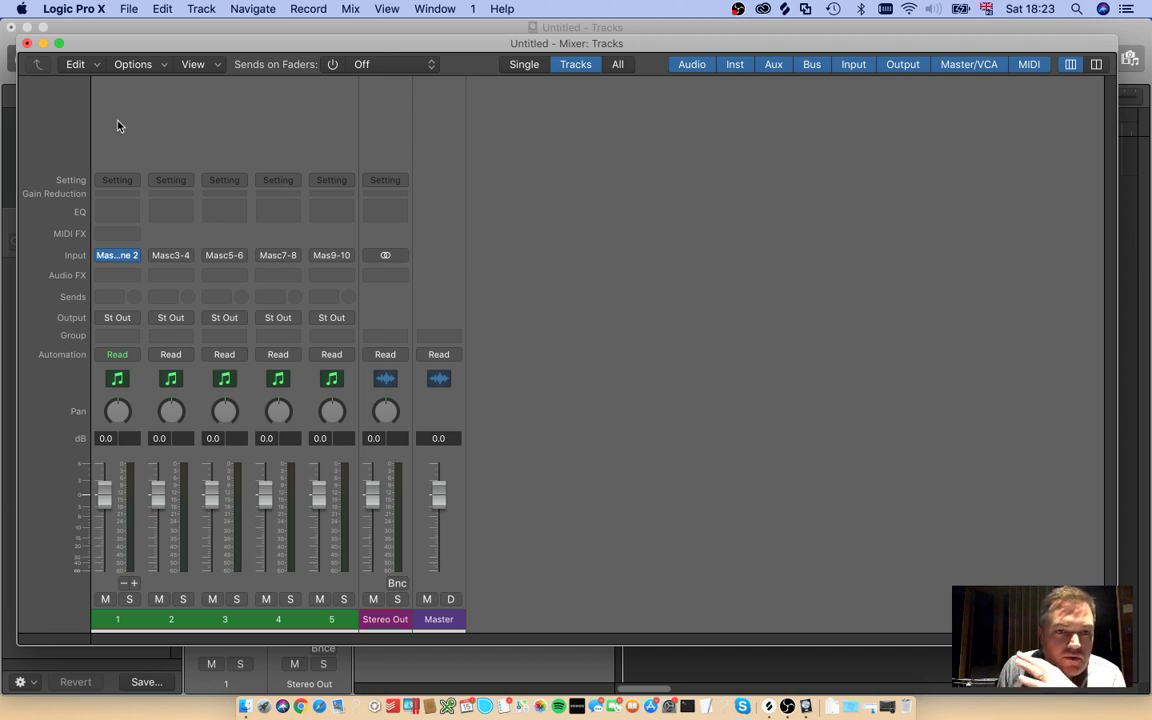
{"action": "left_click", "coordinate": [27, 43]}
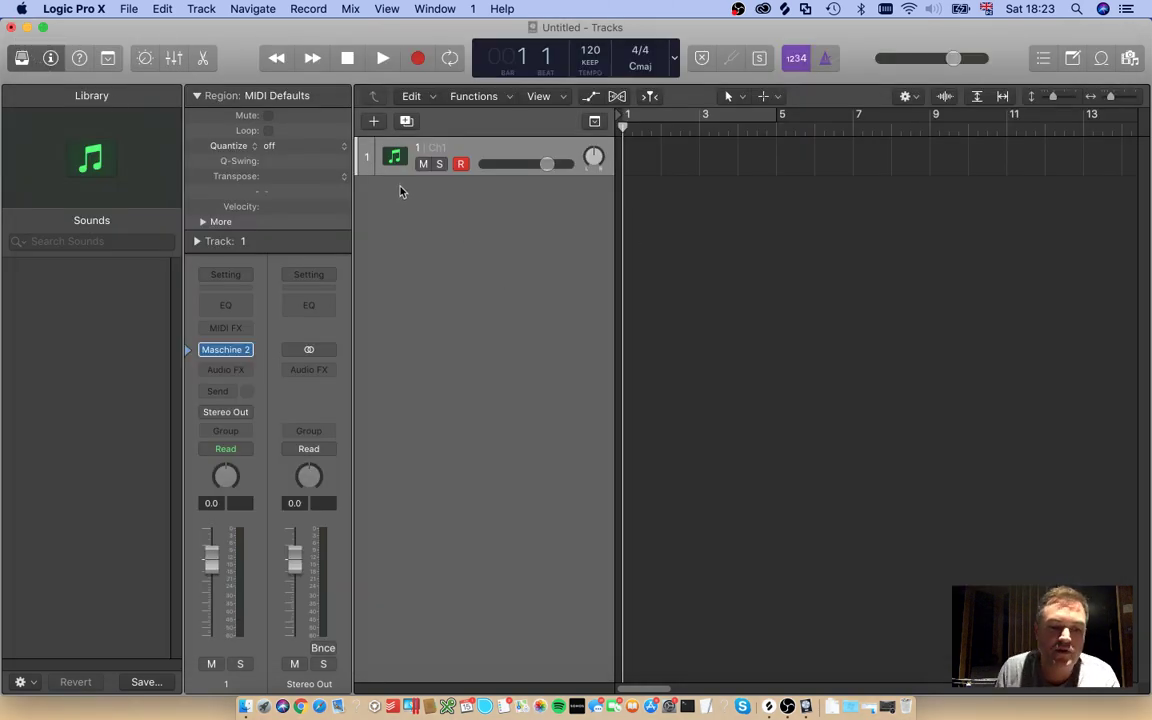
Step: Create arrangement tracks for mixer channel strips 1 to 5, and close the mixer window
{"action": "key", "text": "super+2"}
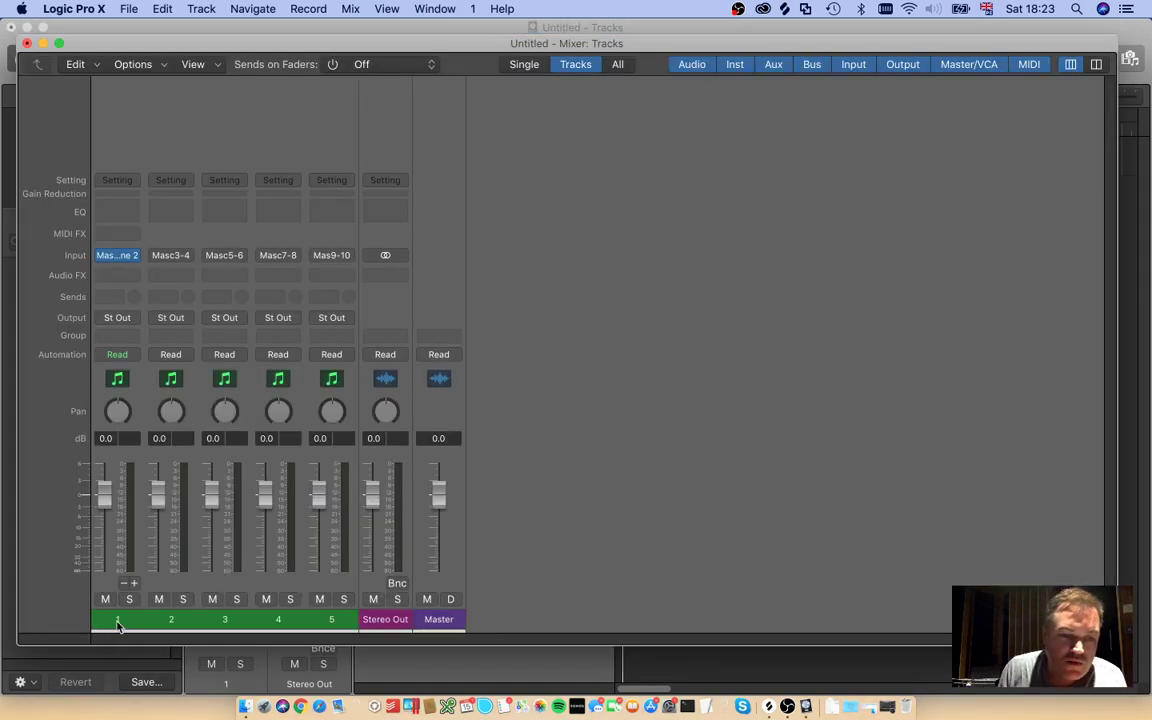
{"action": "left_click", "coordinate": [117, 621]}
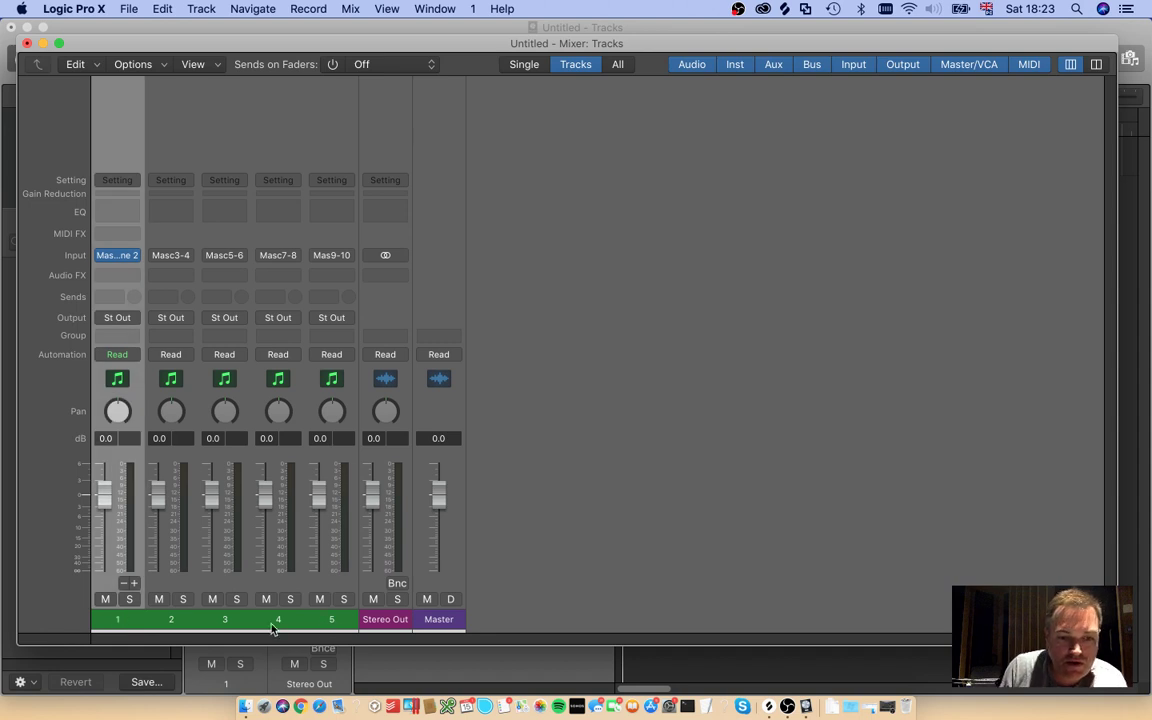
{"action": "left_click", "coordinate": [328, 621], "text": "shift"}
{"action": "right_click", "coordinate": [330, 622]}
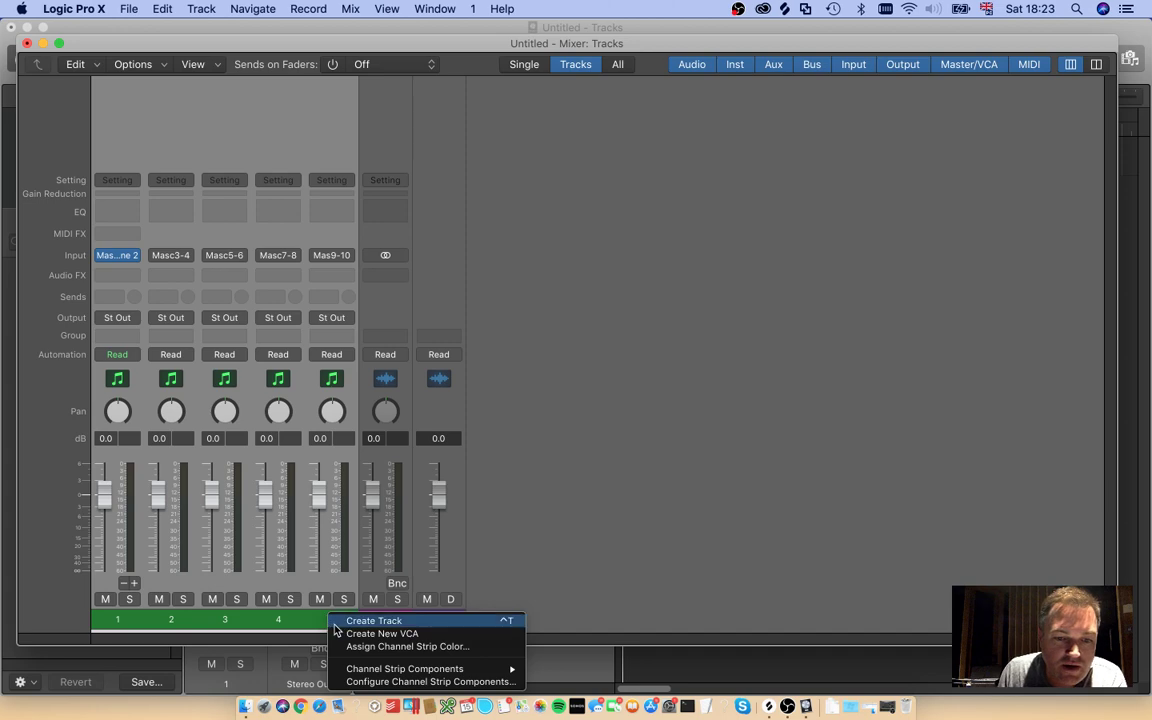
{"action": "left_click", "coordinate": [340, 623]}
{"action": "left_click_drag", "start_coordinate": [238, 44], "coordinate": [544, 456]}
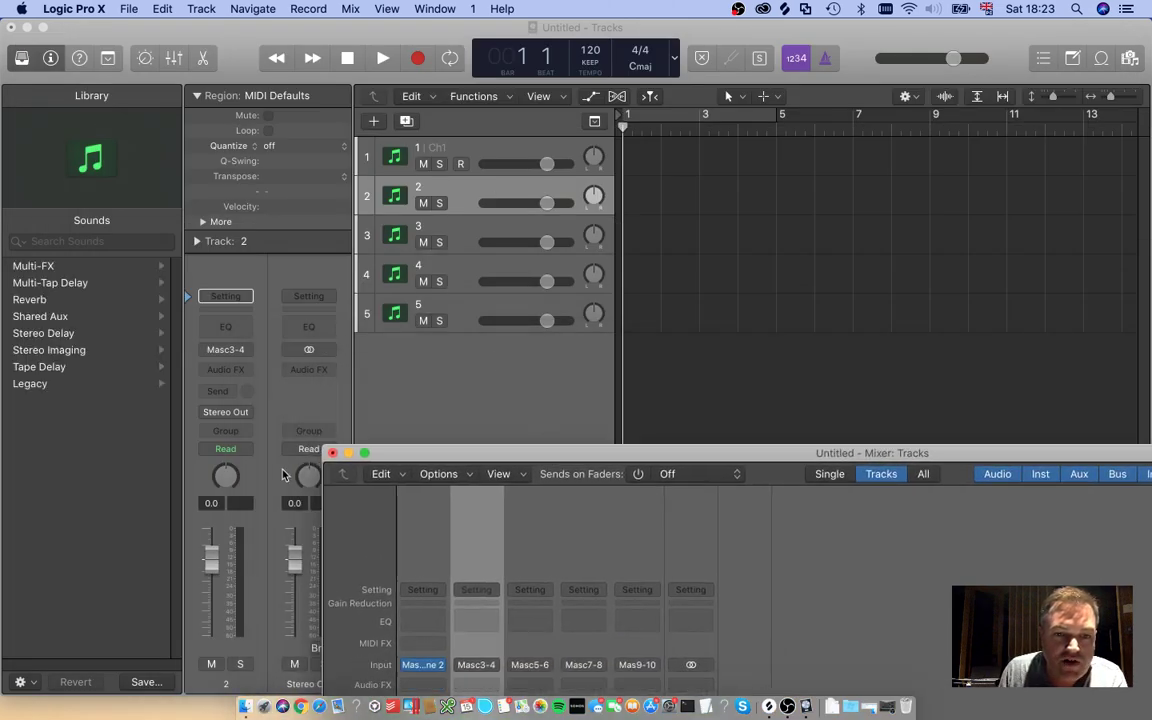
{"action": "left_click", "coordinate": [332, 453]}
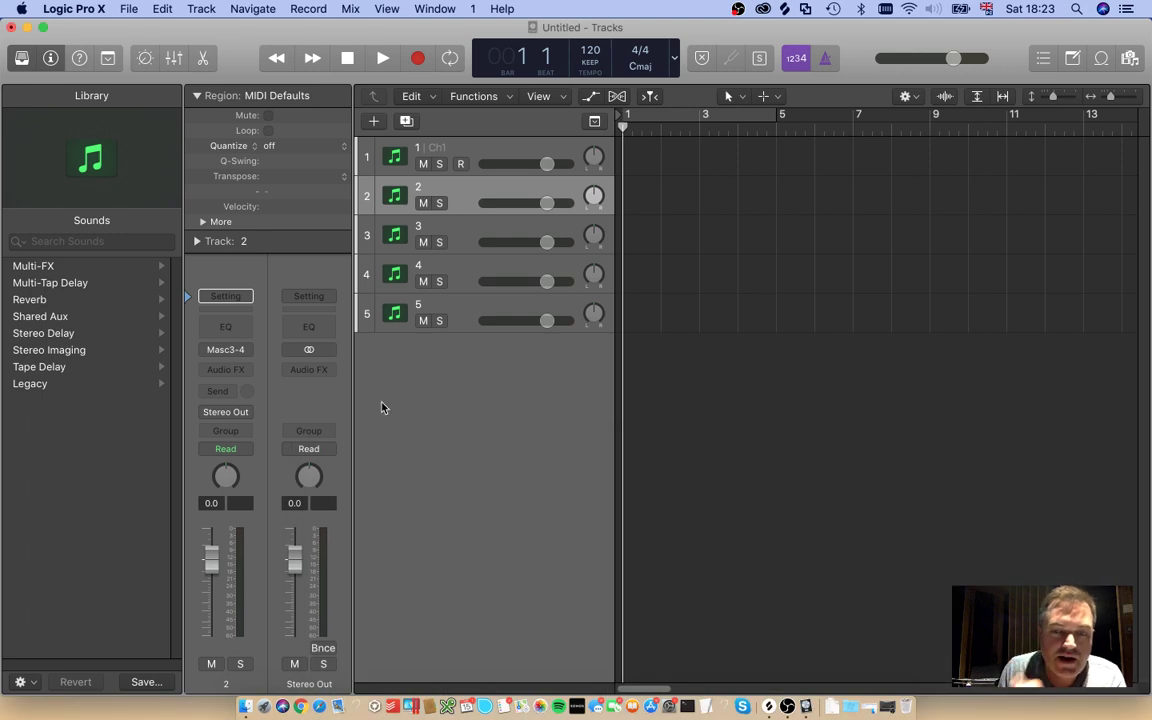
Step: Select track 1 and open its Maschine 2 plug-in from the mixer, moving the plug-in window so it is fully in view
{"action": "left_click", "coordinate": [469, 150]}
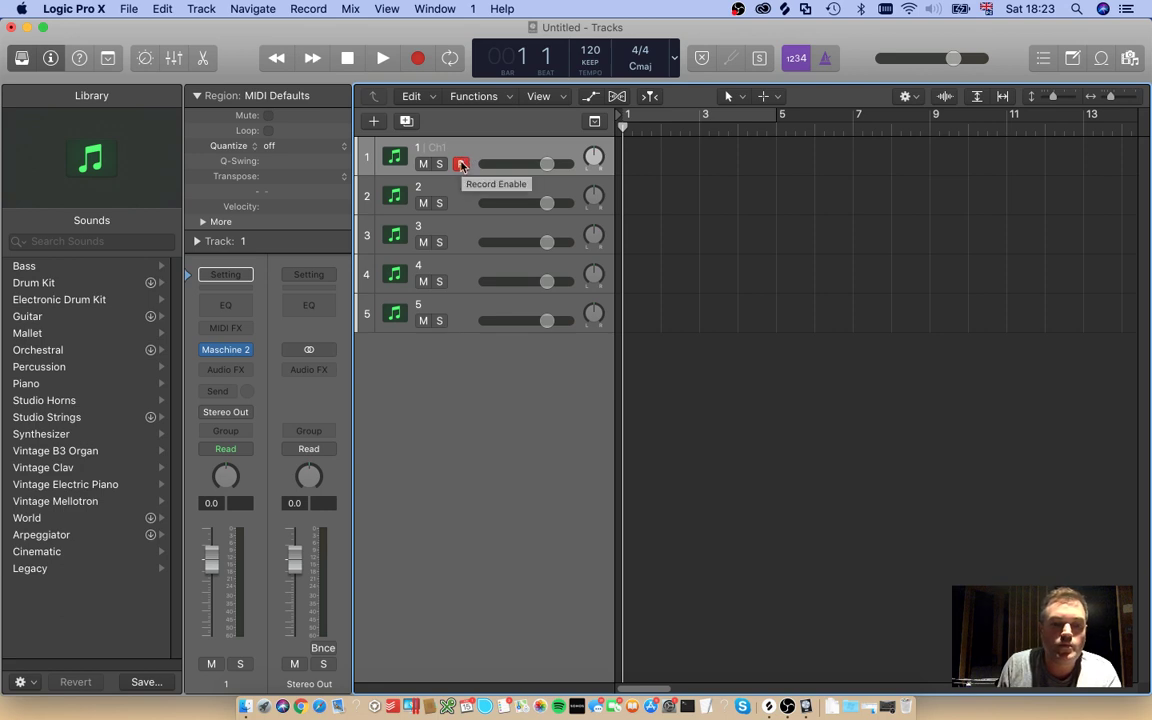
{"action": "key", "text": "super+2"}
{"action": "mouse_move", "coordinate": [150, 311]}
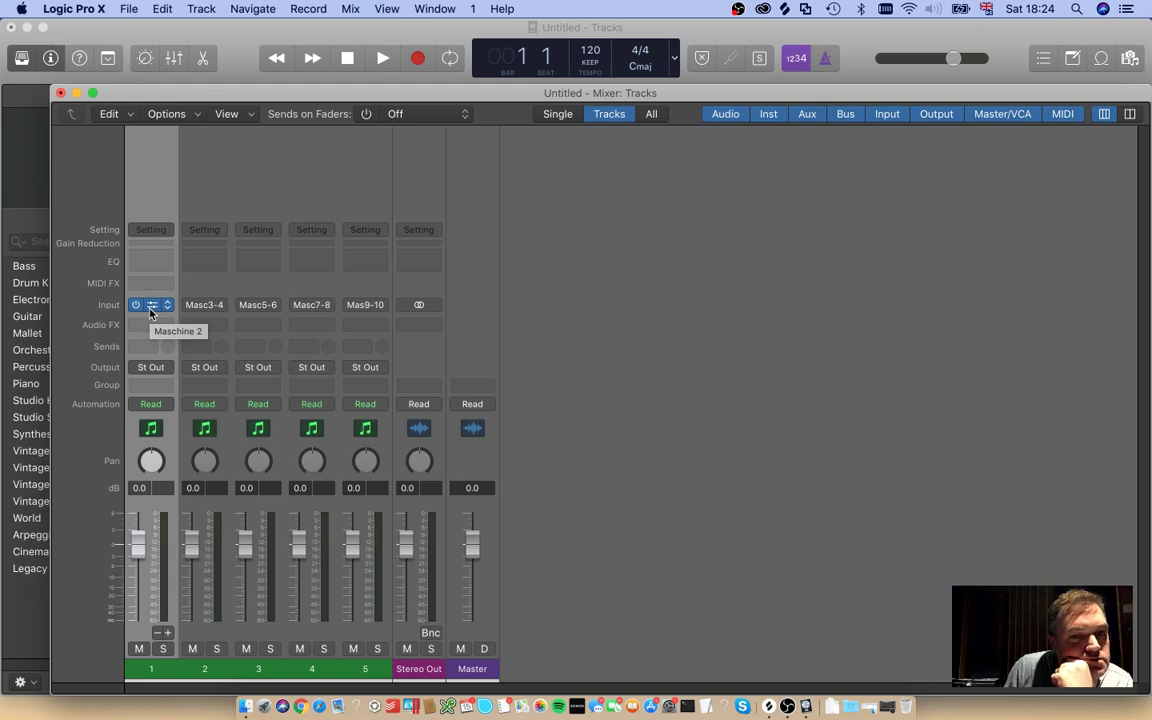
{"action": "left_click", "coordinate": [151, 311]}
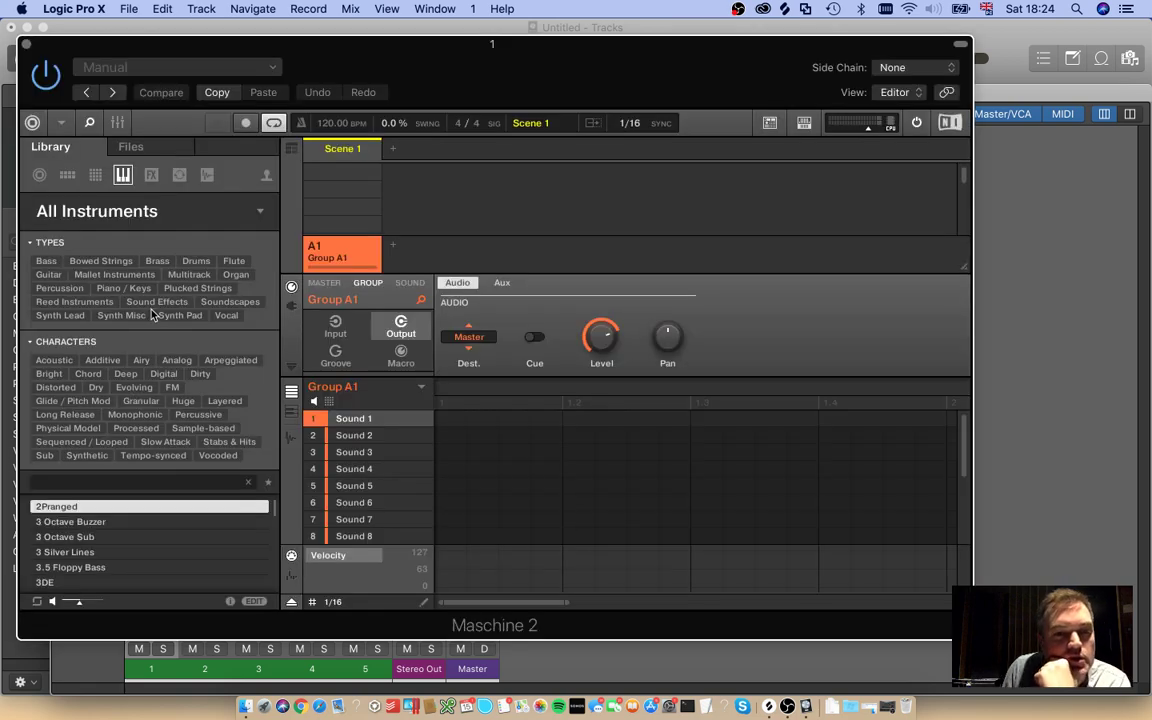
{"action": "mouse_move", "coordinate": [53, 43]}
{"action": "left_mouse_down"}
{"action": "mouse_move", "coordinate": [330, 370]}
{"action": "mouse_move", "coordinate": [192, 168]}
{"action": "mouse_move", "coordinate": [71, 88]}
{"action": "mouse_move", "coordinate": [66, 50]}
{"action": "left_mouse_up"}
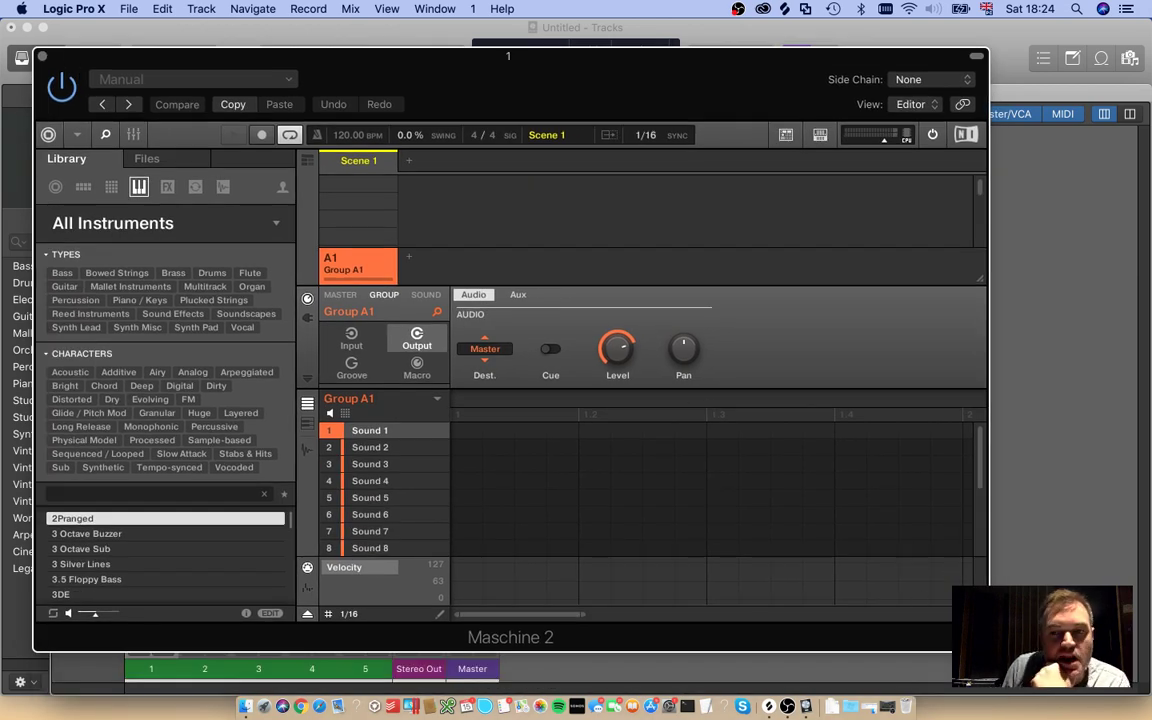
{"action": "left_click_drag", "start_coordinate": [774, 72], "coordinate": [752, 44]}
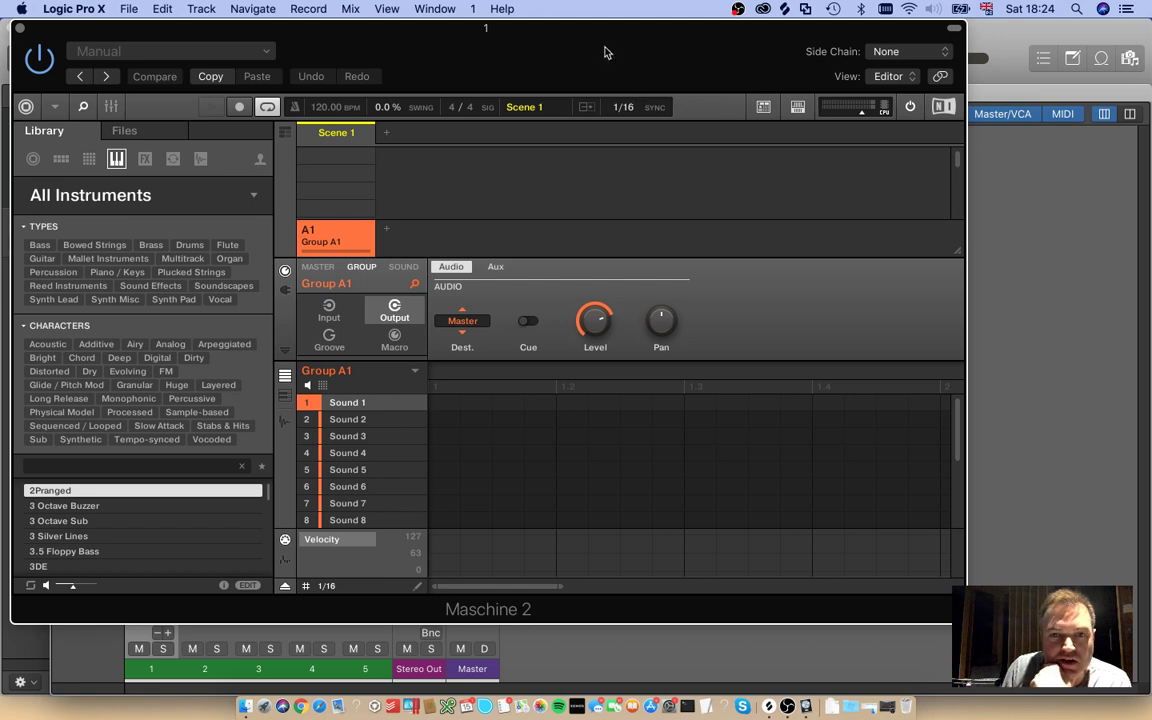
Step: Load the user project Roll V01 from the Maschine 2 plug-in's project library
{"action": "left_click_drag", "start_coordinate": [605, 52], "coordinate": [612, 69]}
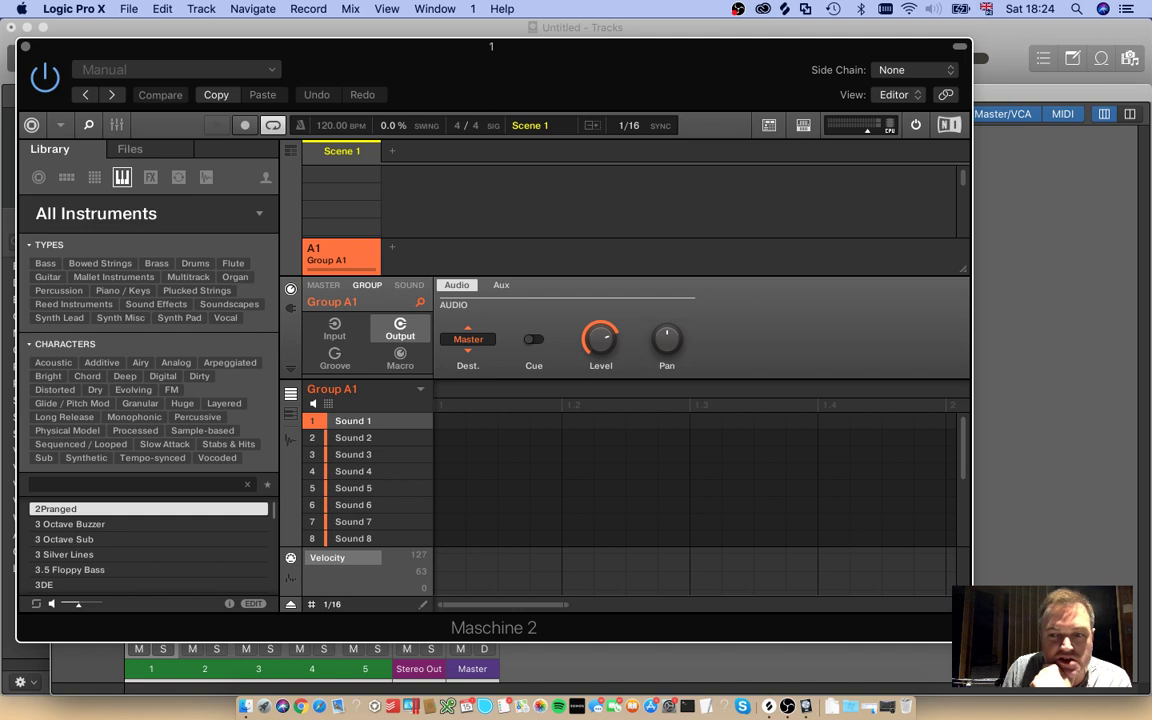
{"action": "left_click", "coordinate": [900, 94]}
{"action": "left_click", "coordinate": [913, 76]}
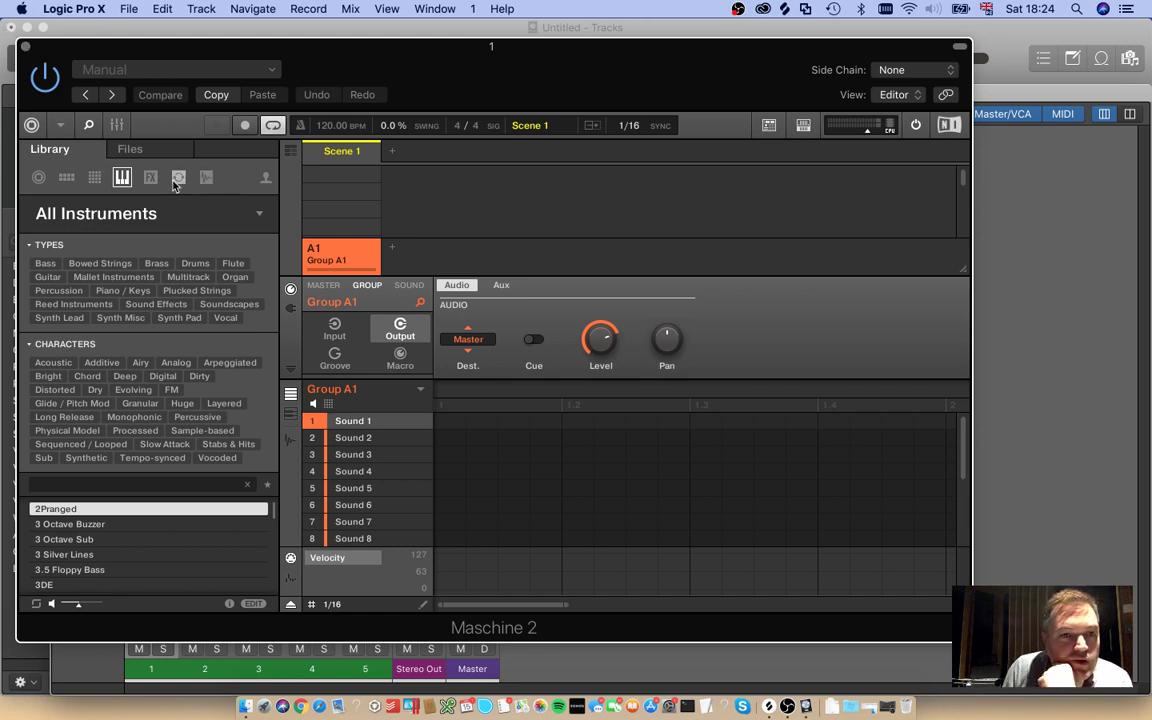
{"action": "left_click", "coordinate": [38, 177]}
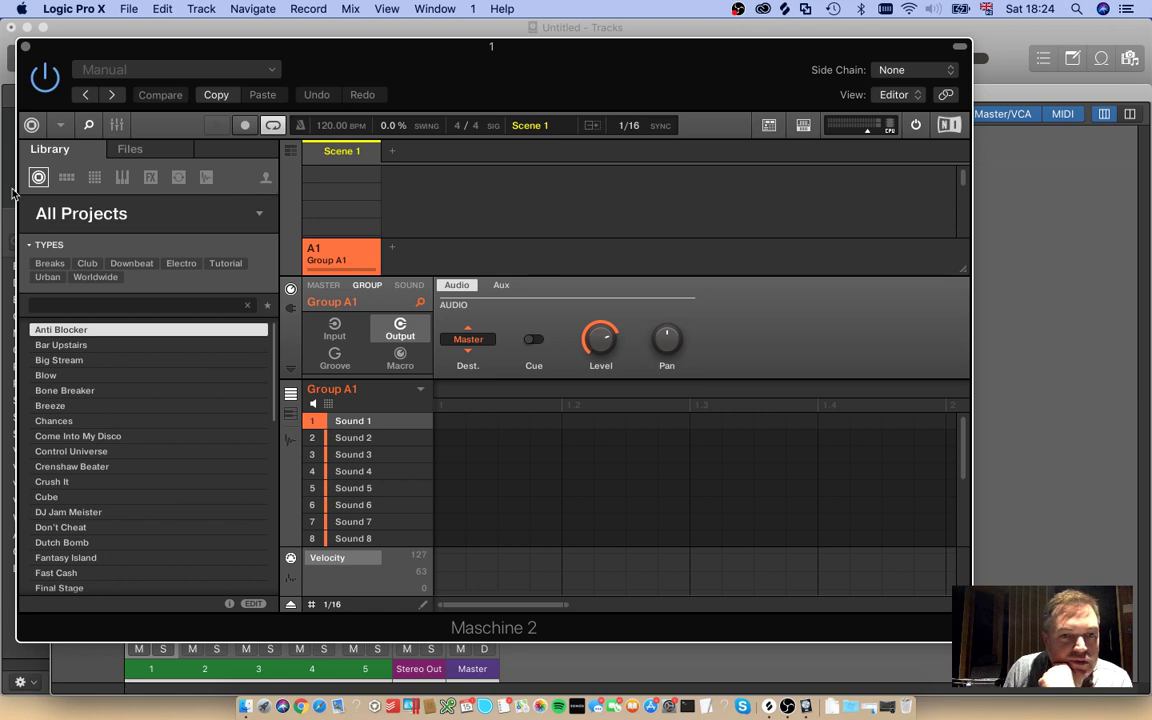
{"action": "left_click", "coordinate": [265, 180]}
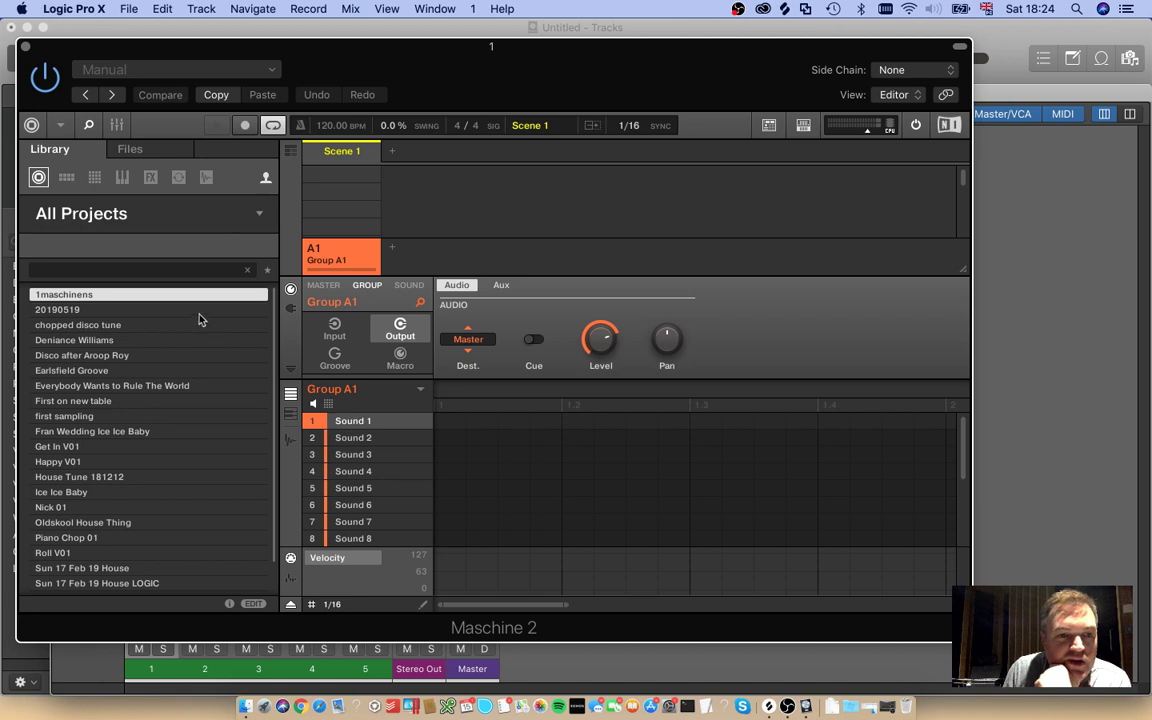
{"action": "left_click", "coordinate": [58, 558]}
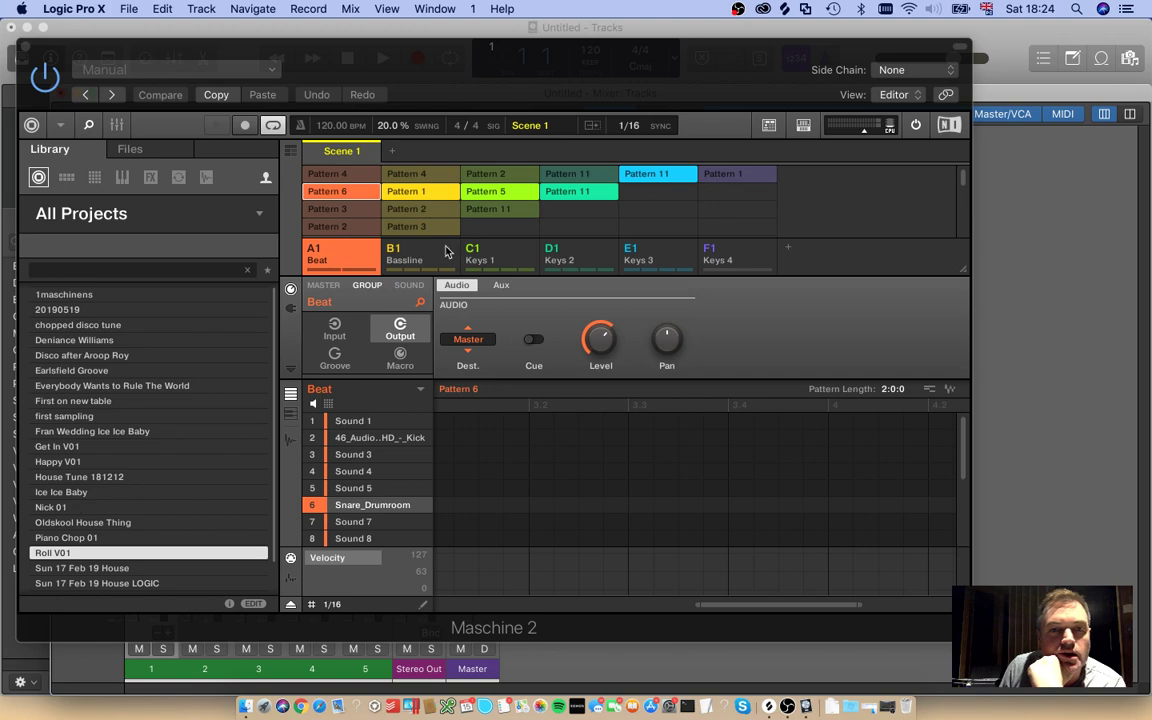
Step: Uncover the track list and play the project to check which tracks receive signal, then stop playback
{"action": "left_click_drag", "start_coordinate": [403, 25], "coordinate": [547, 266]}
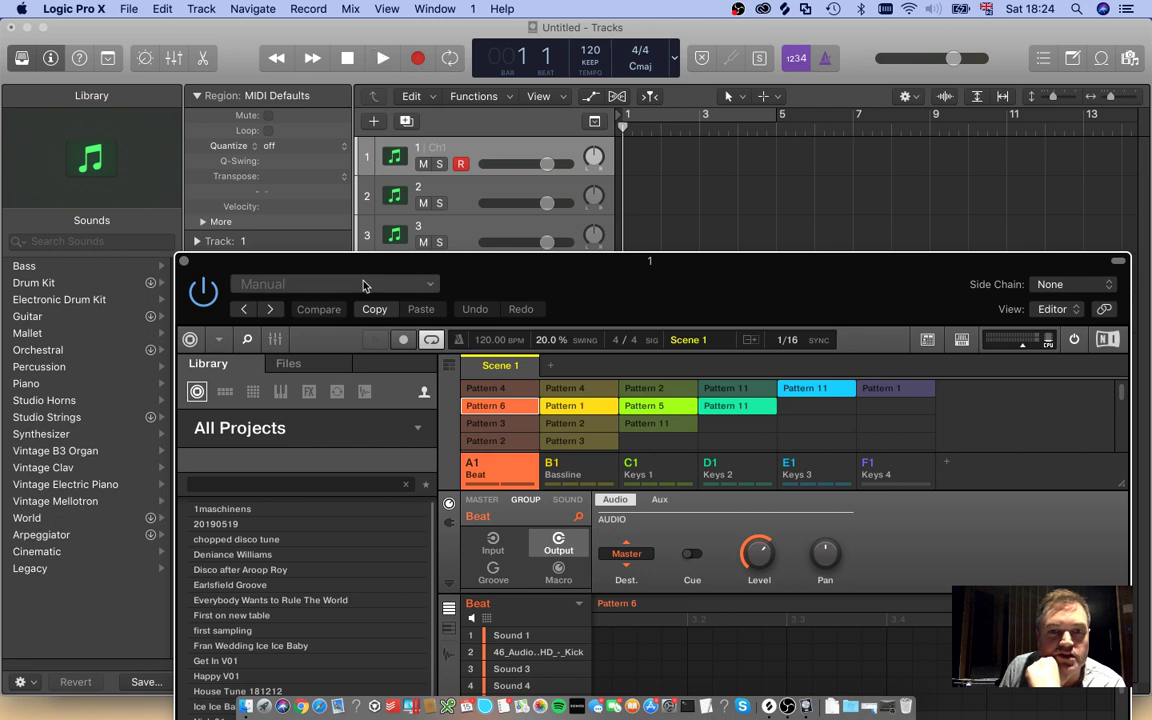
{"action": "left_click_drag", "start_coordinate": [363, 283], "coordinate": [281, 362]}
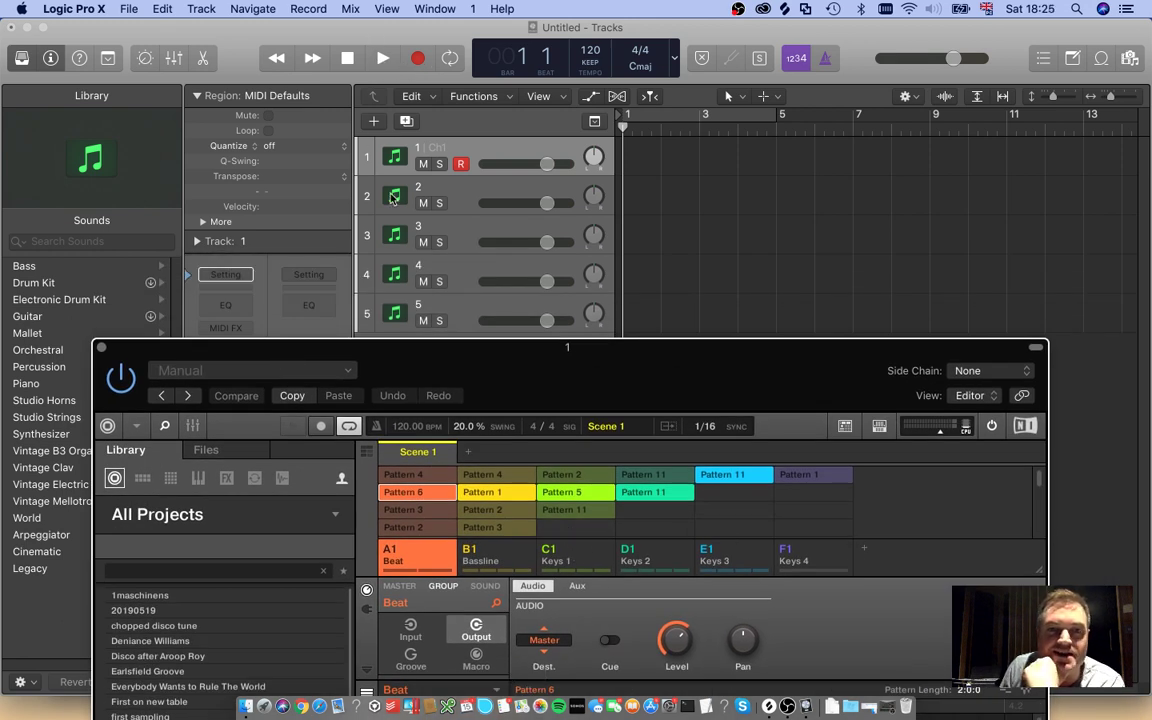
{"action": "left_click_drag", "start_coordinate": [390, 348], "coordinate": [399, 392]}
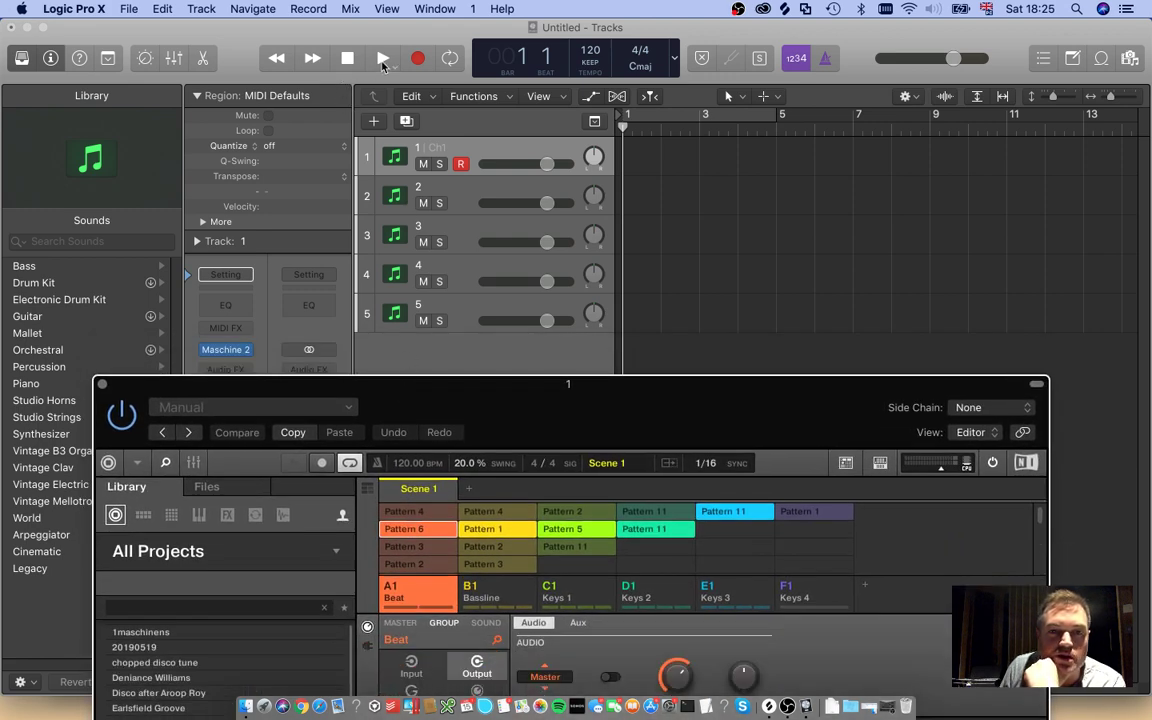
{"action": "left_click", "coordinate": [383, 60]}
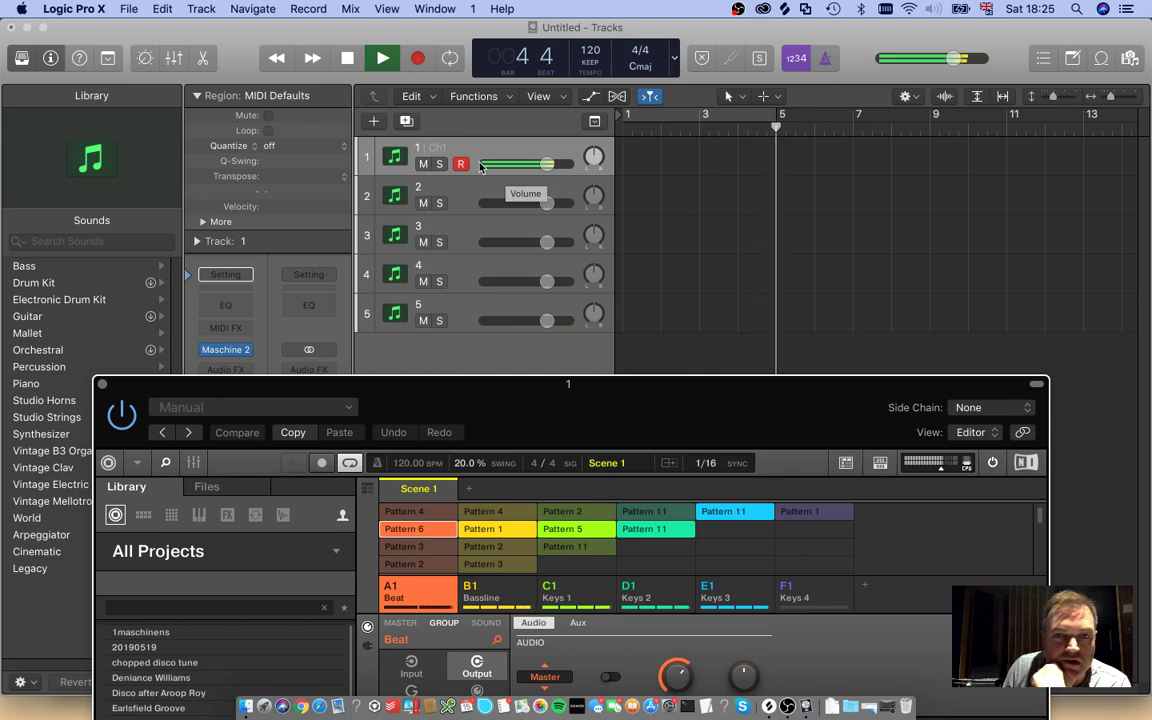
{"action": "left_click_drag", "start_coordinate": [633, 409], "coordinate": [692, 108]}
{"action": "key", "text": "space"}
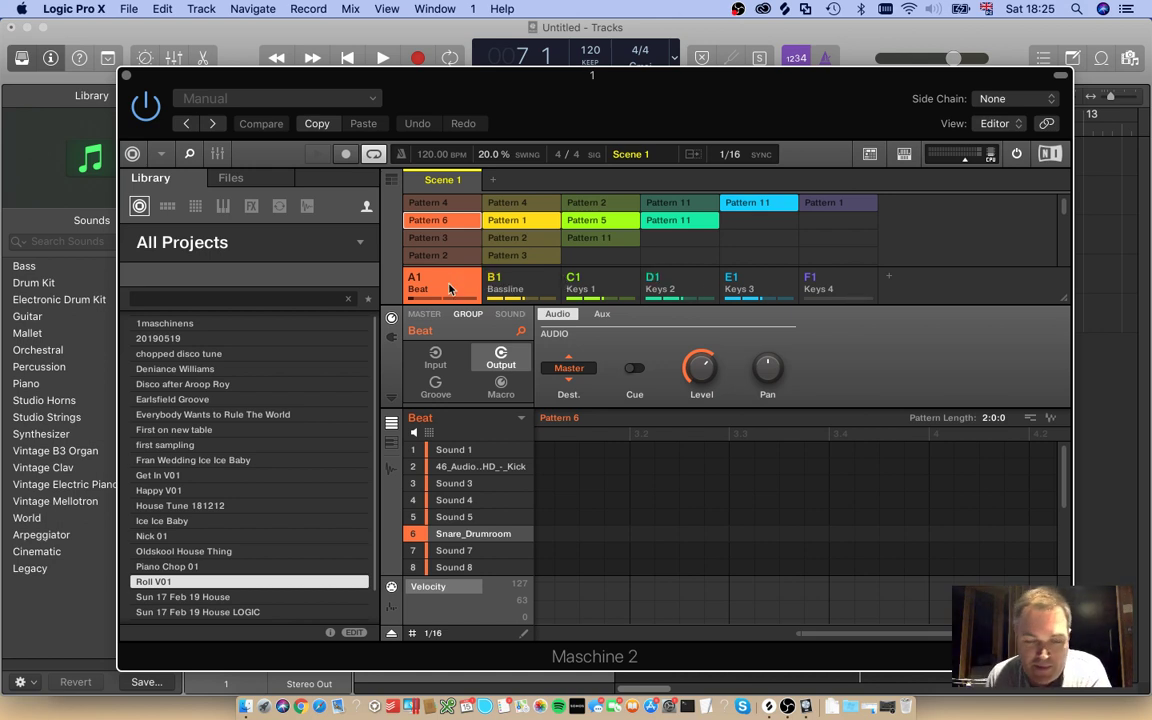
Step: Route the Beat group's audio output to Ext. 1
{"action": "left_click_drag", "start_coordinate": [507, 109], "coordinate": [476, 67]}
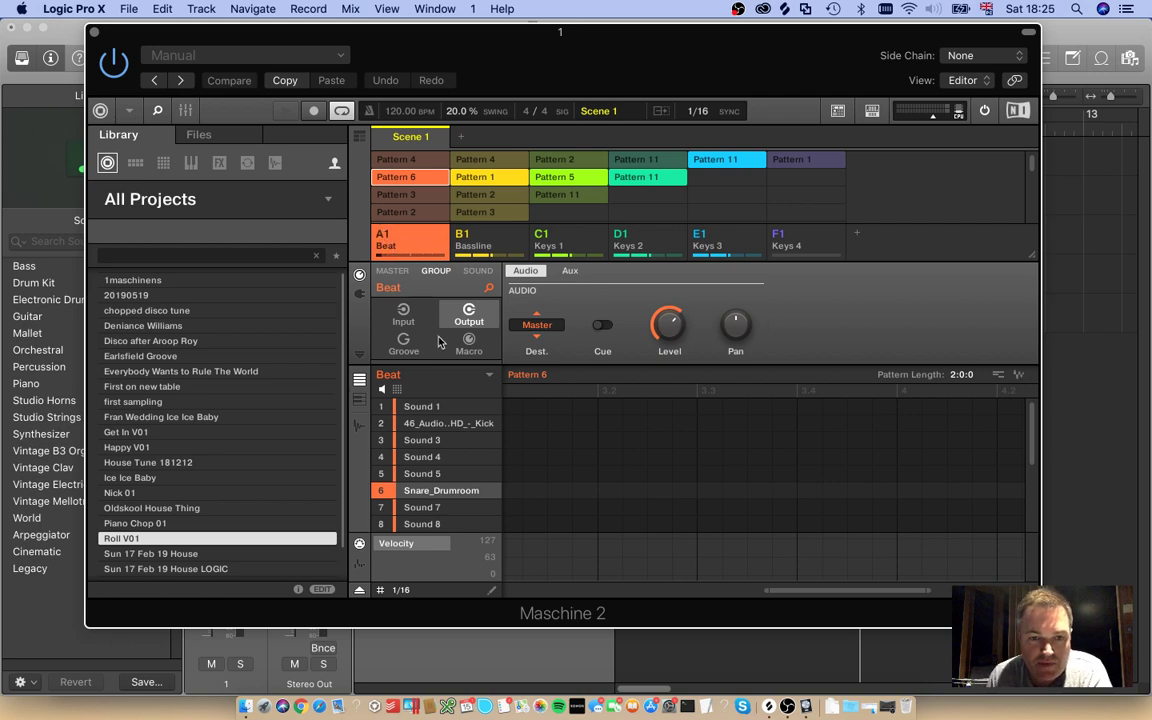
{"action": "scroll", "coordinate": [452, 485], "scroll_direction": "down", "scroll_amount": 1}
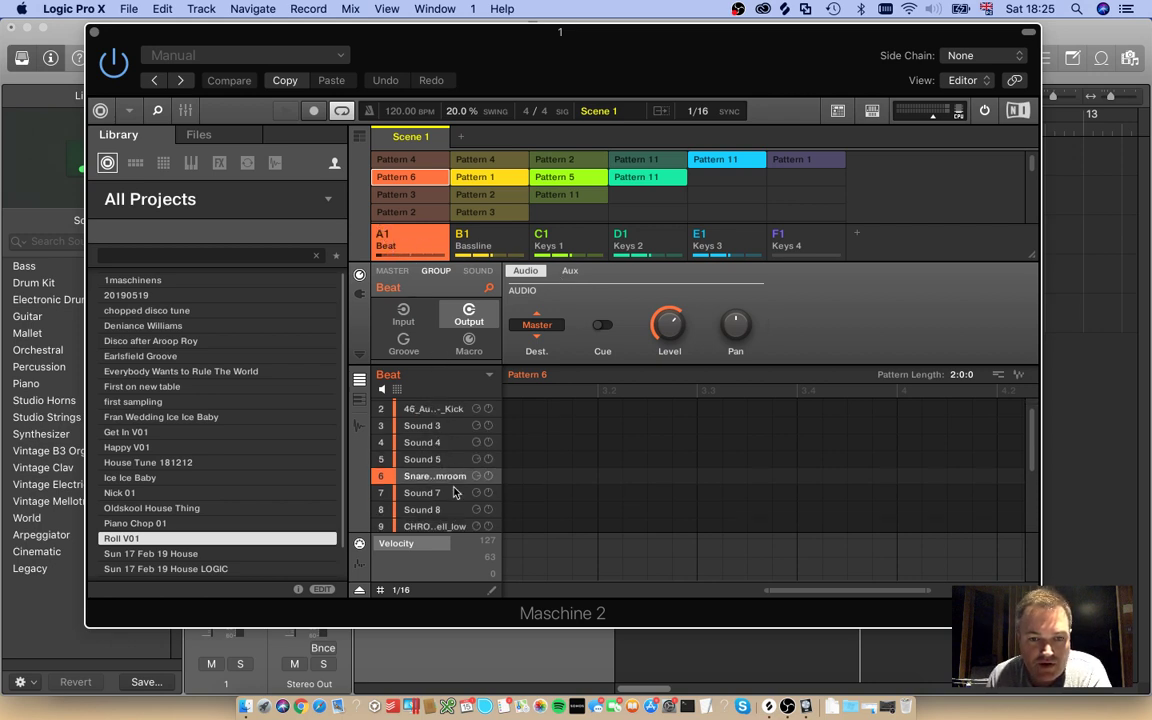
{"action": "scroll", "coordinate": [1035, 430], "scroll_direction": "up", "scroll_amount": 1}
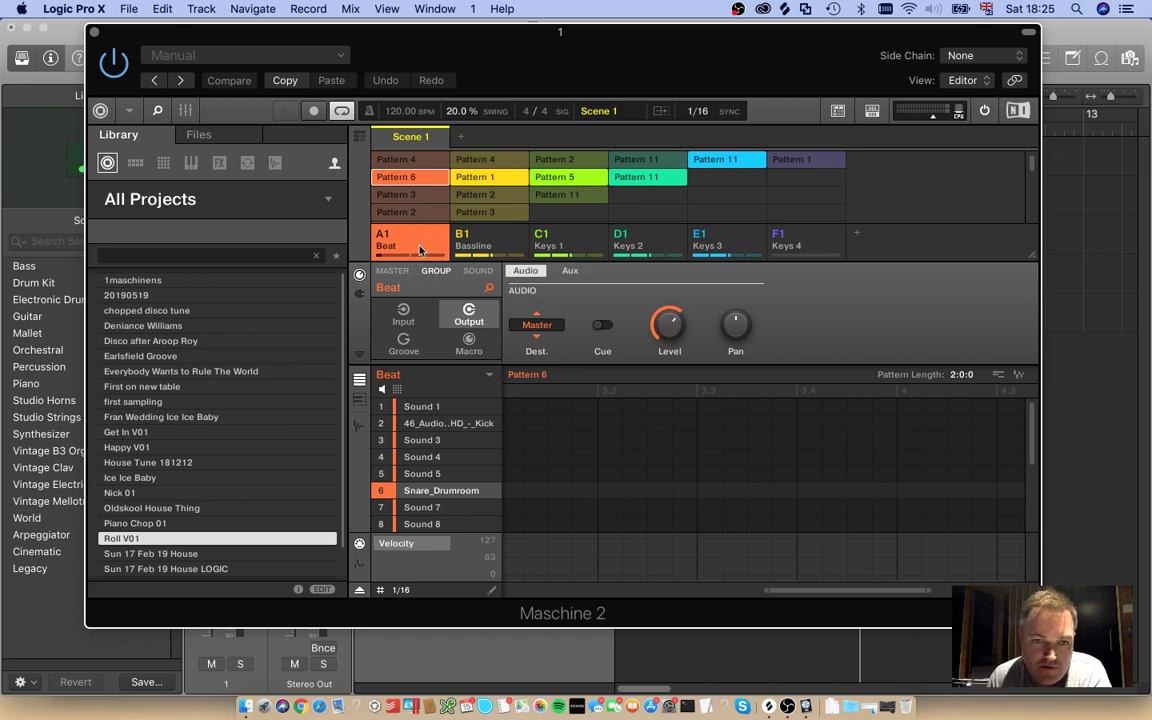
{"action": "left_click", "coordinate": [537, 325]}
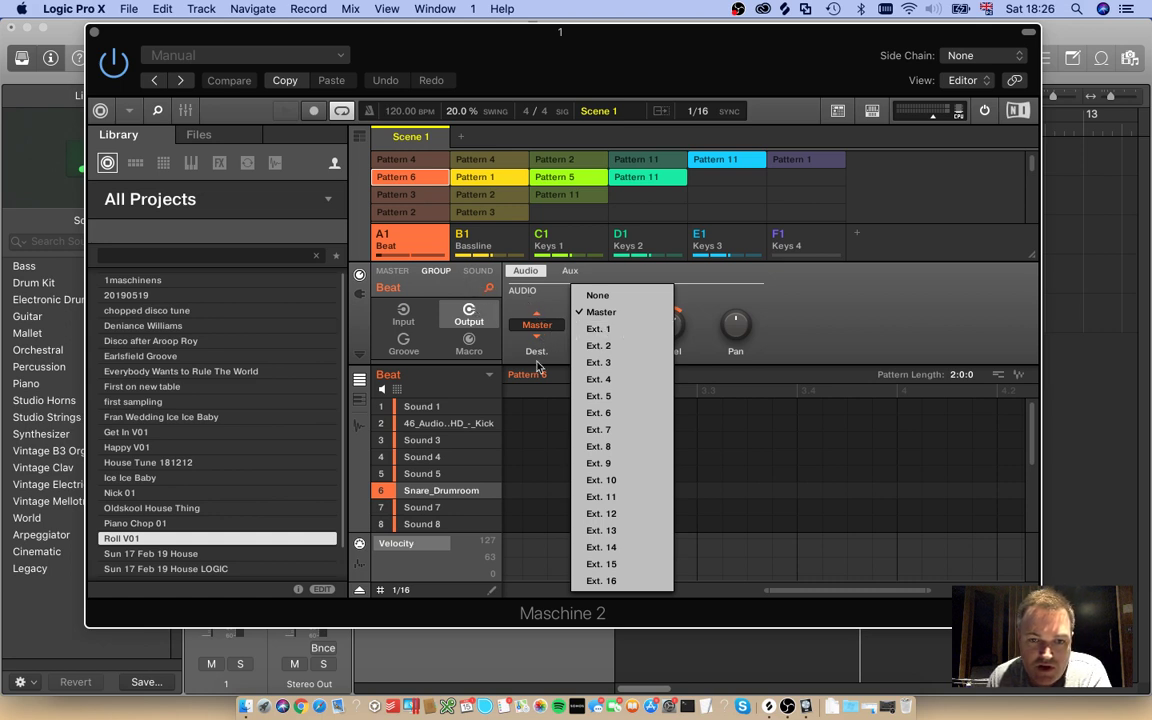
{"action": "left_click", "coordinate": [616, 330]}
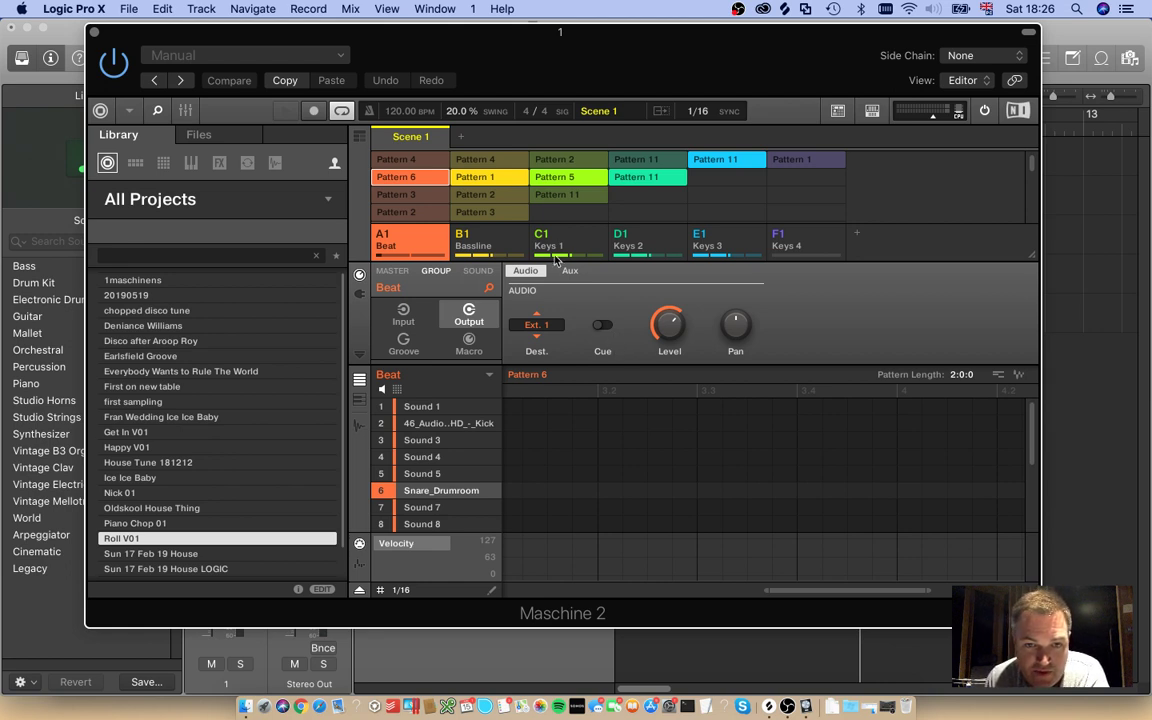
Step: Route the Pluck Bass sound in the Bassline group to Ext. 2 at sound level
{"action": "left_click", "coordinate": [499, 240]}
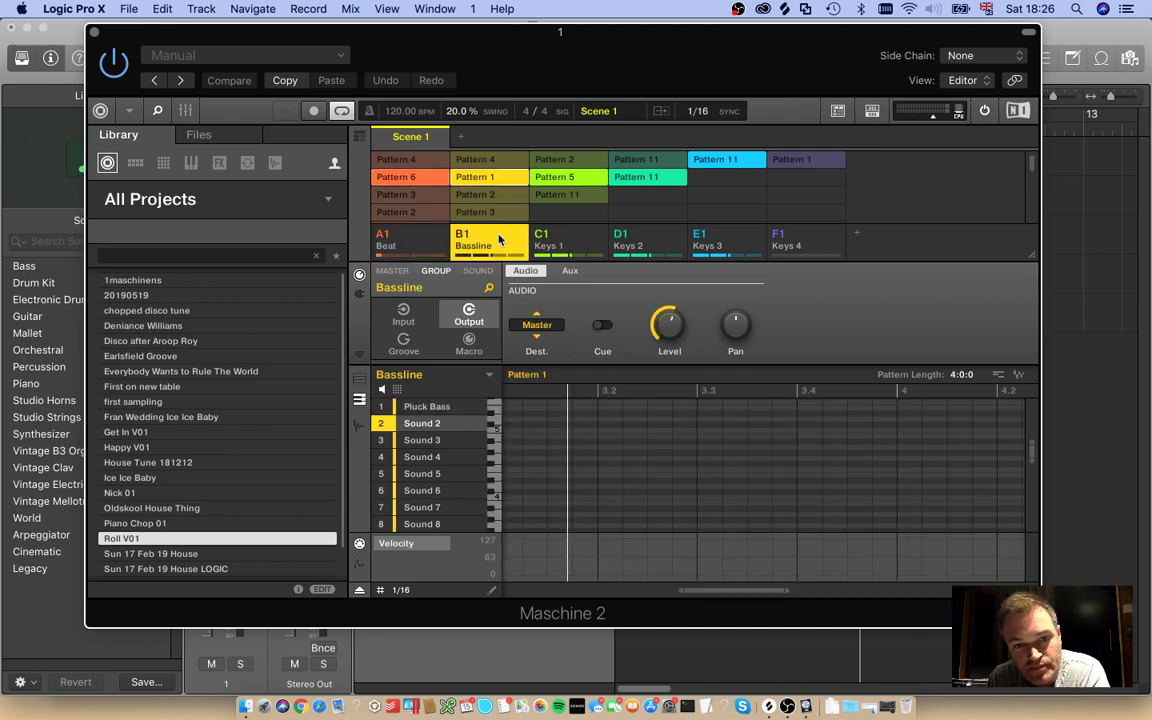
{"action": "left_click", "coordinate": [425, 407]}
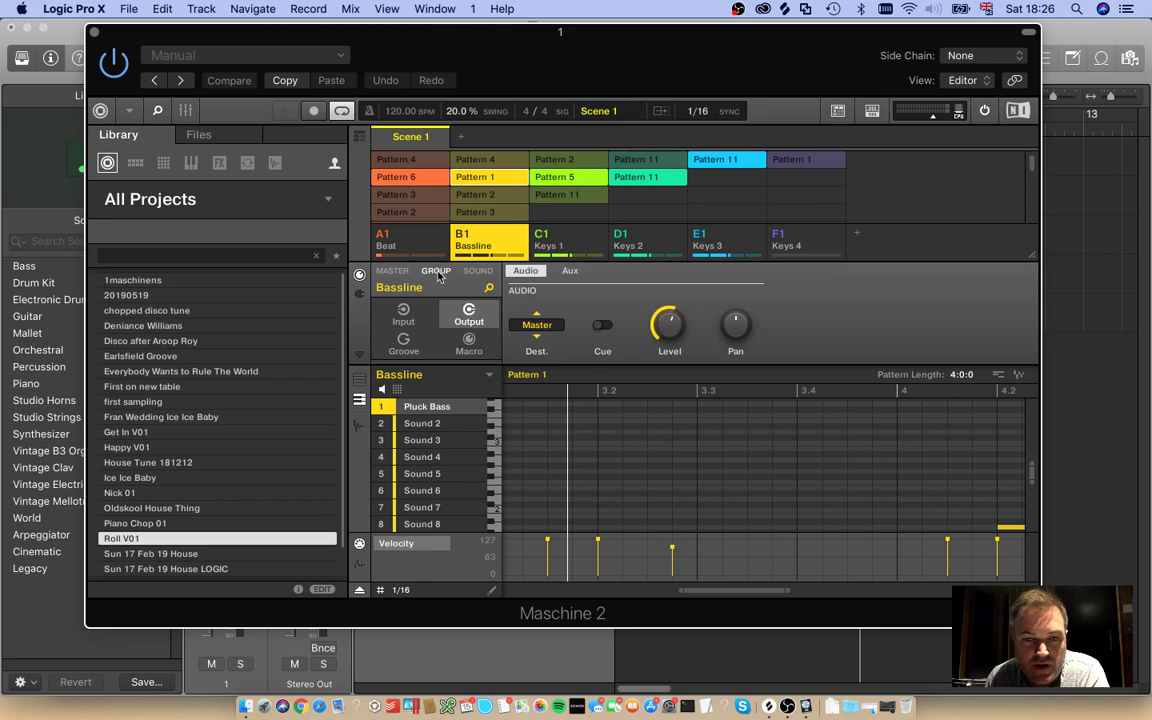
{"action": "left_click", "coordinate": [537, 325]}
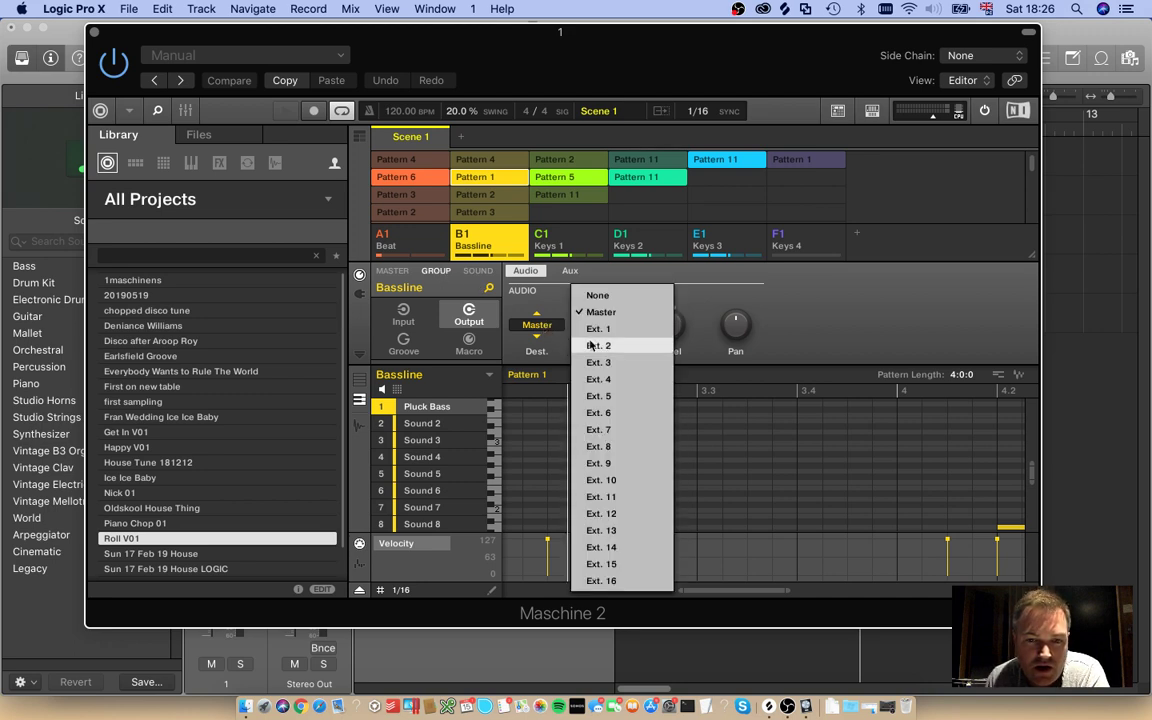
{"action": "left_click", "coordinate": [467, 276]}
{"action": "left_click", "coordinate": [467, 276]}
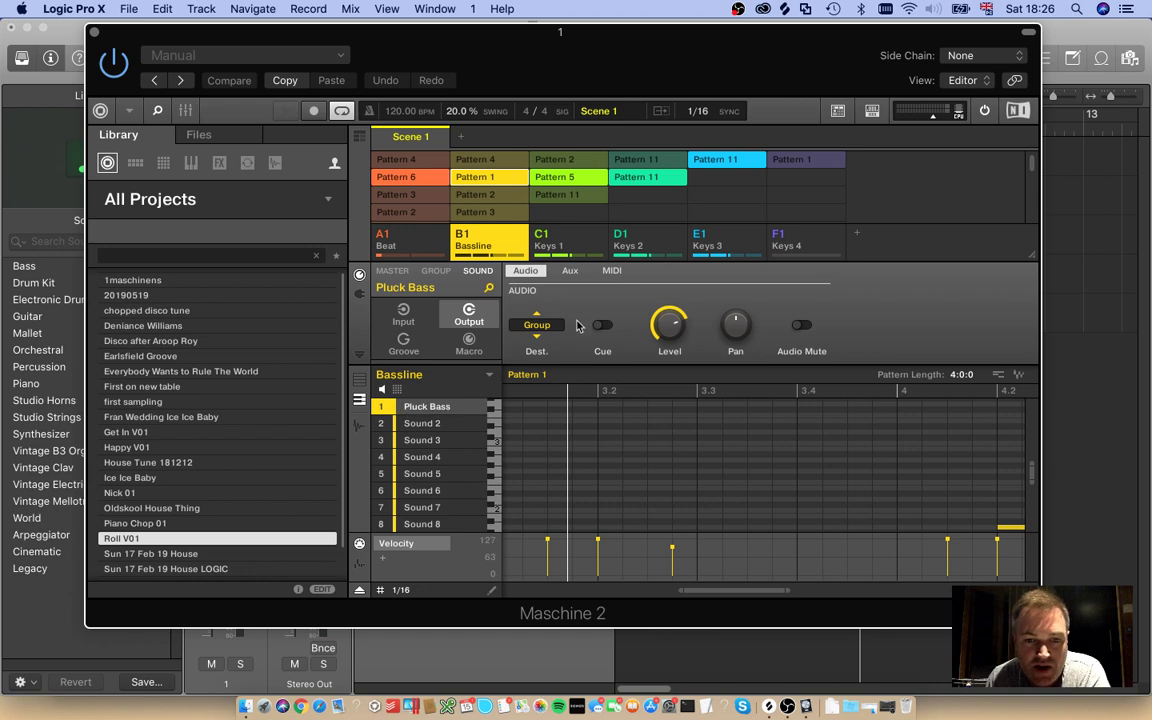
{"action": "left_click", "coordinate": [537, 325]}
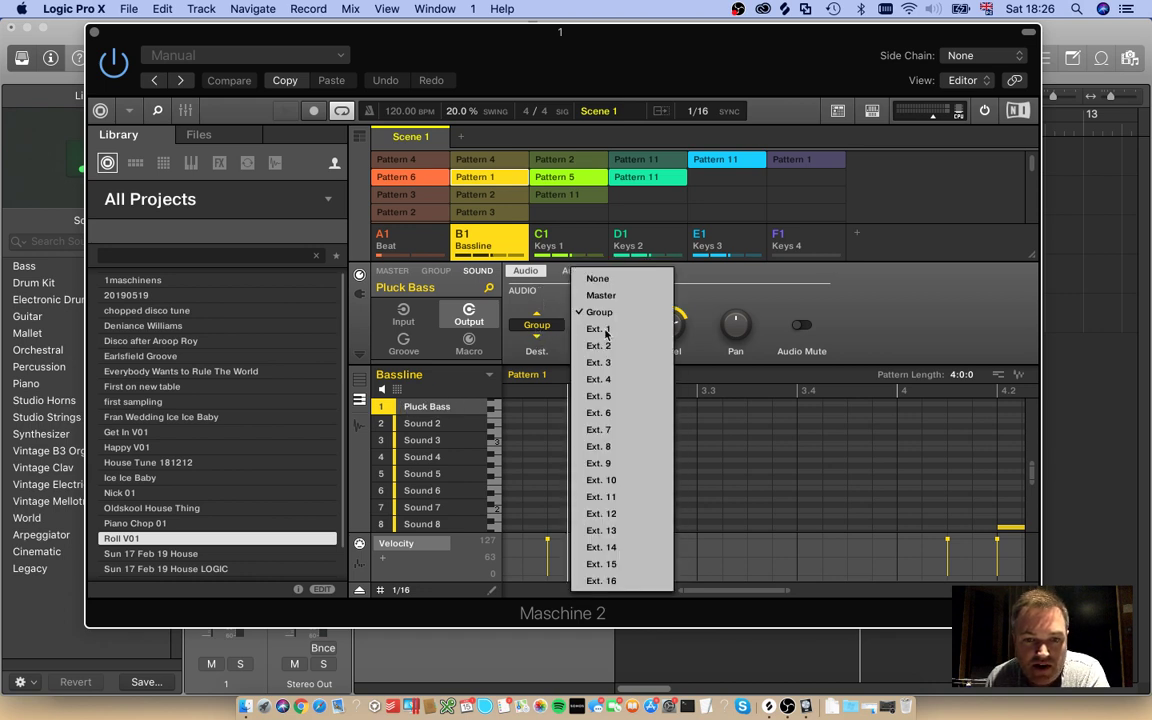
{"action": "left_click", "coordinate": [608, 346]}
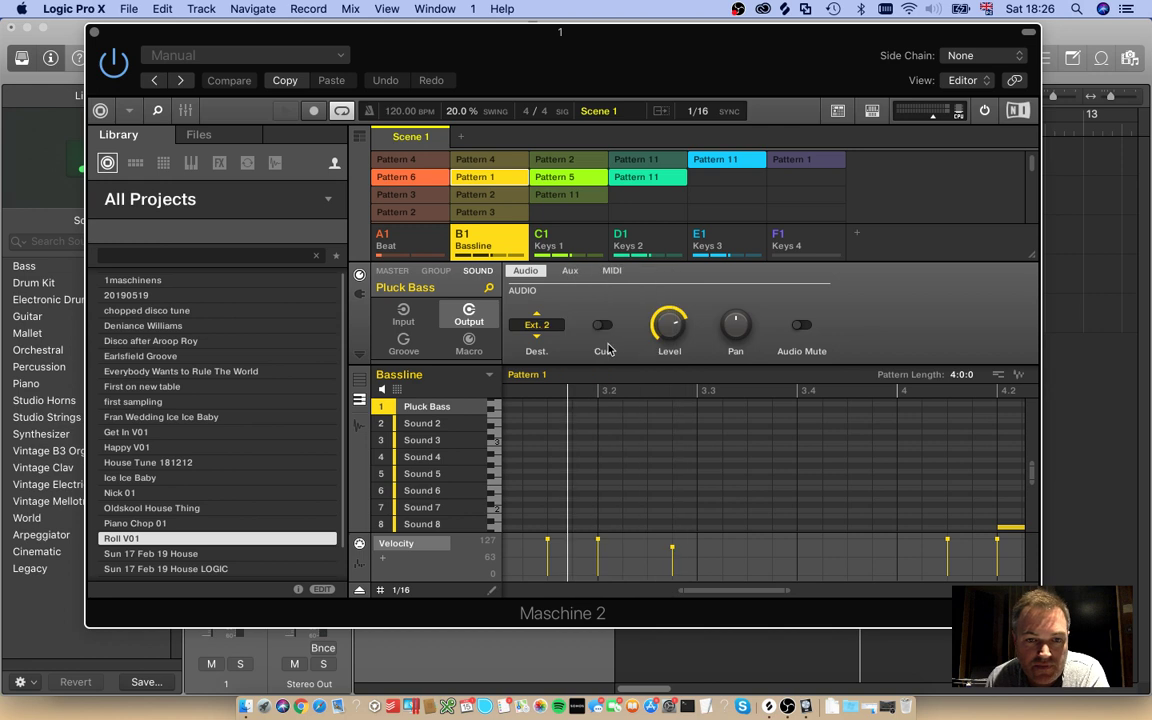
Step: Route the Blue Ballad sound in the Keys 1 group to Ext. 3 and the one in Keys 2 to Ext. 4
{"action": "left_click", "coordinate": [581, 236]}
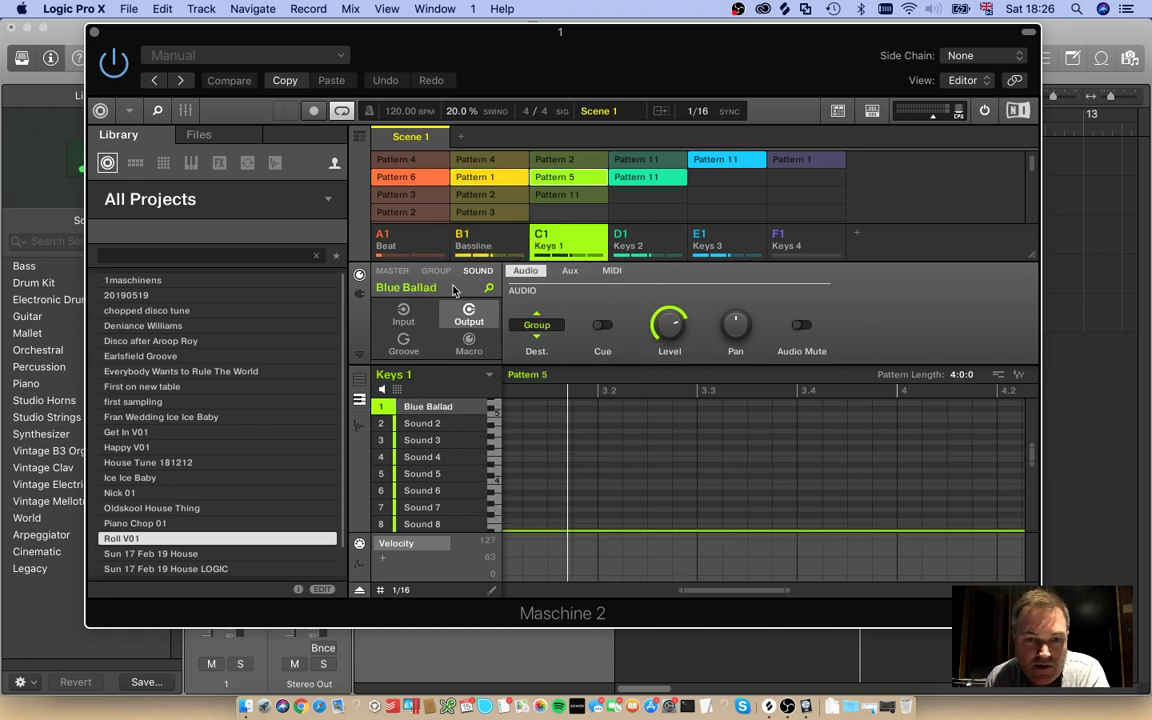
{"action": "left_click", "coordinate": [537, 325]}
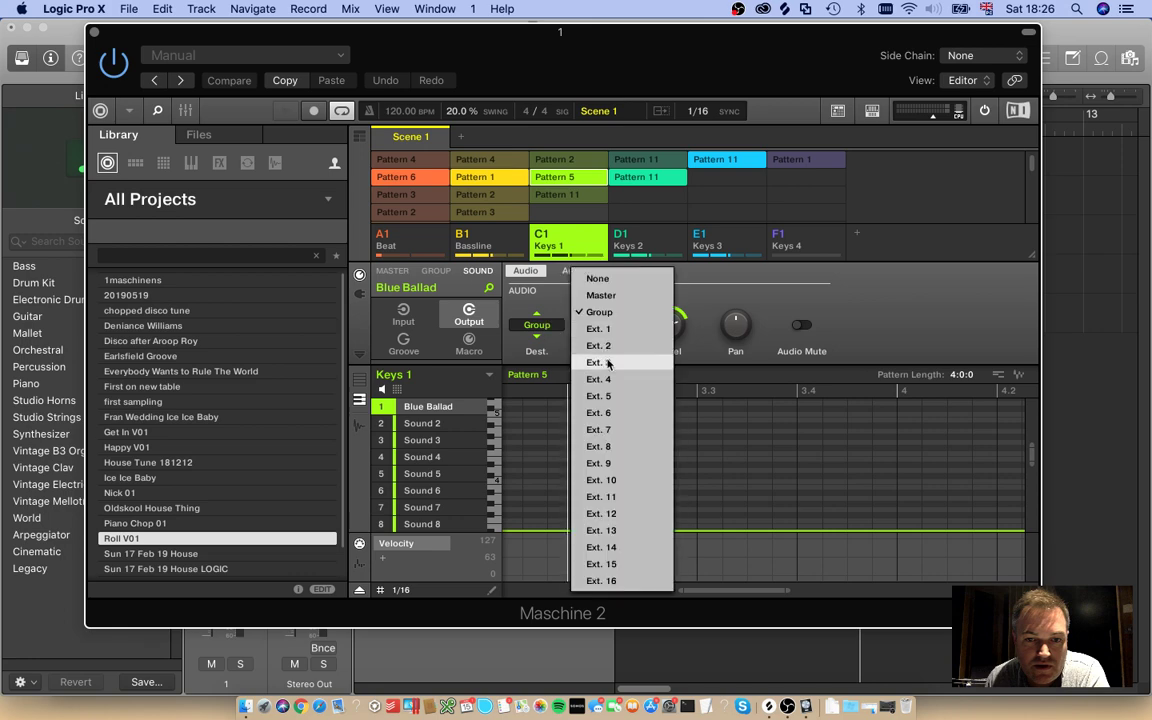
{"action": "left_click", "coordinate": [607, 363]}
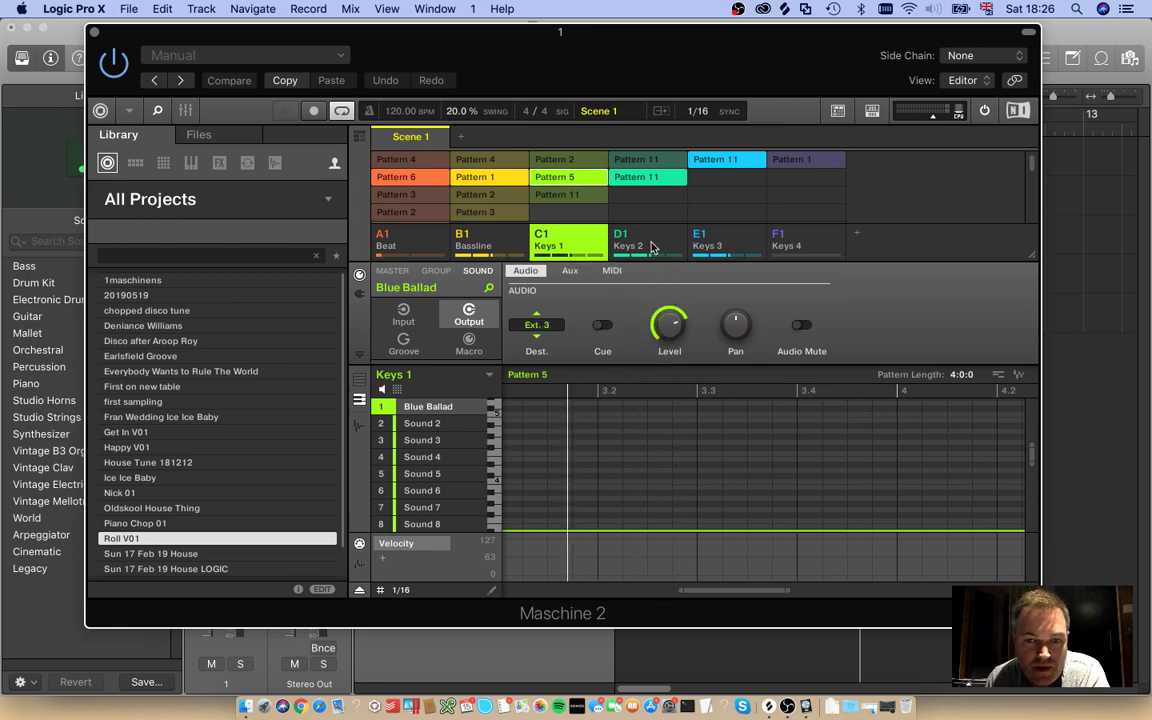
{"action": "left_click", "coordinate": [648, 243]}
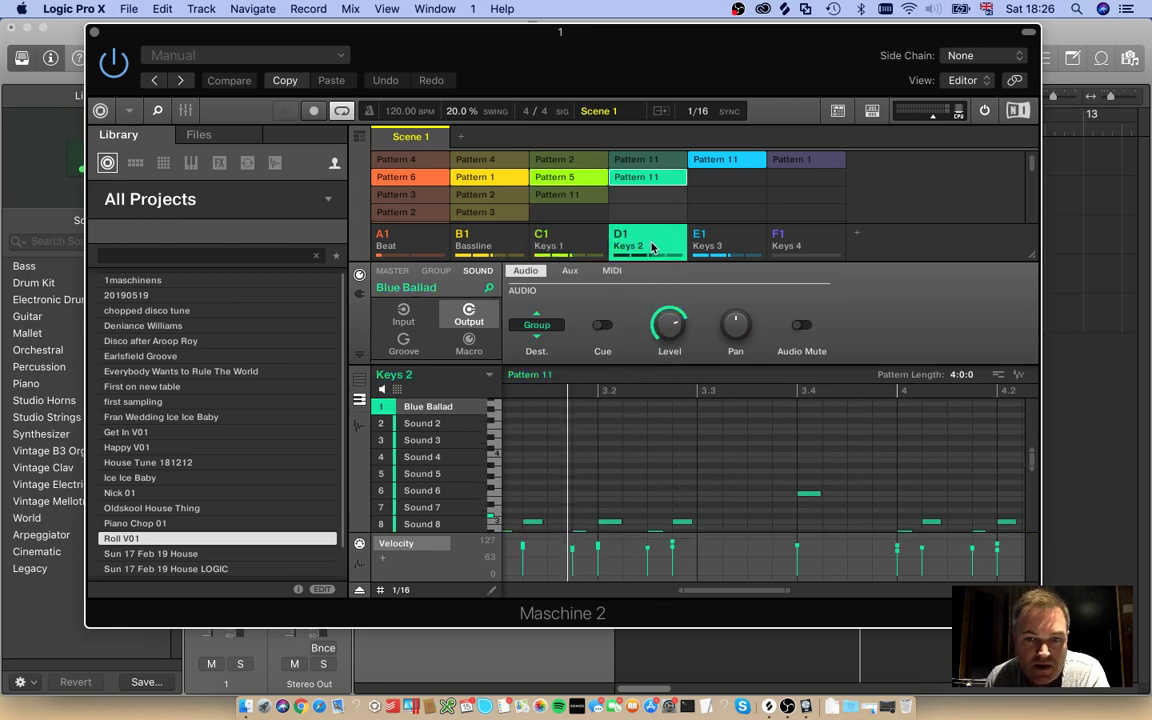
{"action": "left_click", "coordinate": [537, 326]}
{"action": "left_click", "coordinate": [552, 340]}
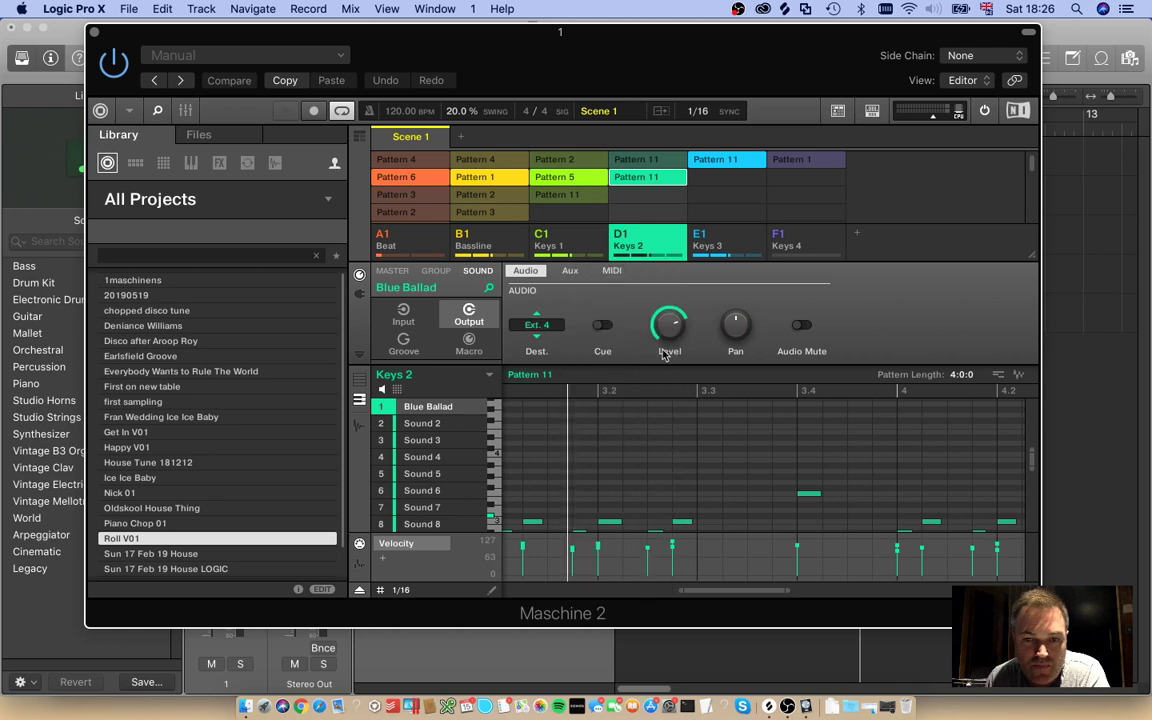
Step: Route the Blue Ballad sound in the Keys 3 group to Ext. 5
{"action": "left_click", "coordinate": [735, 245]}
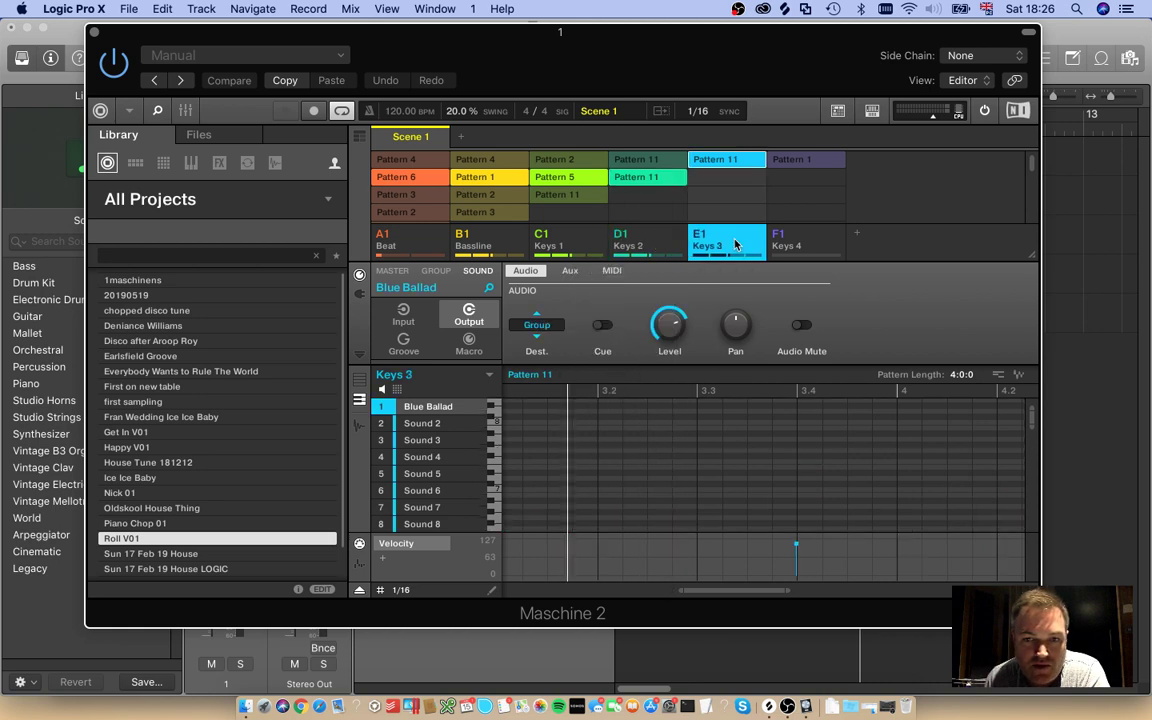
{"action": "left_click", "coordinate": [560, 334]}
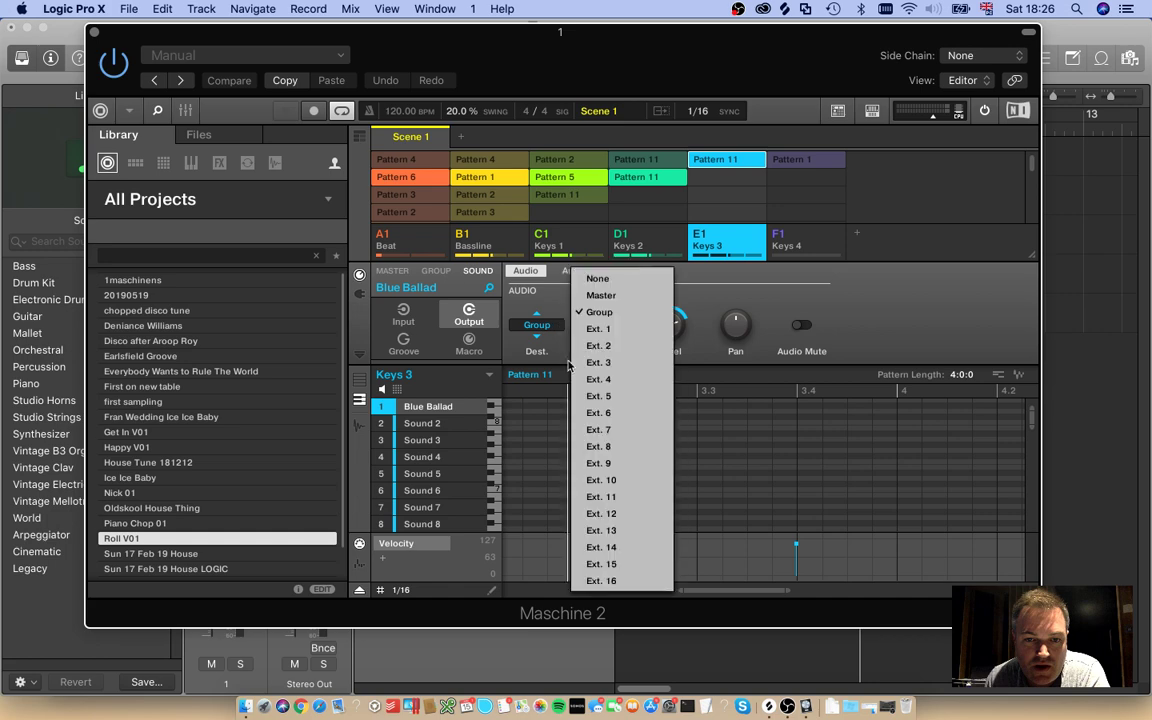
{"action": "left_click", "coordinate": [597, 398]}
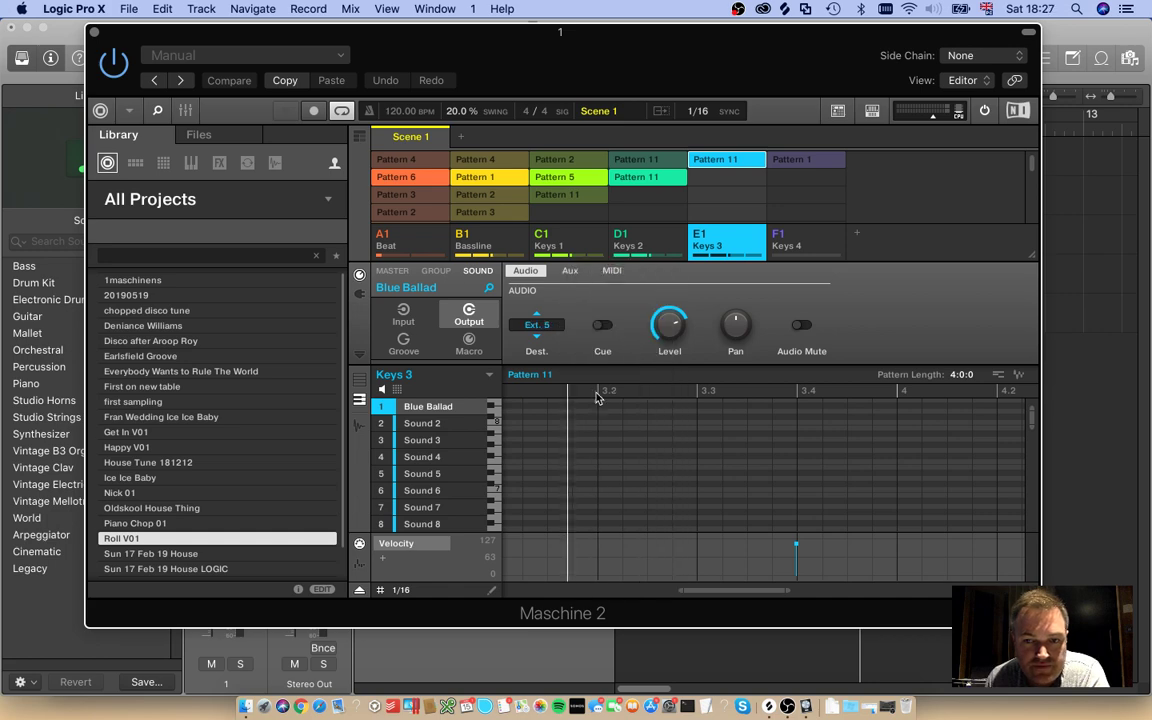
Step: Move the plug-in window clear of the tracks and play from the start to check the meters of tracks 1 to 5
{"action": "left_click_drag", "start_coordinate": [474, 34], "coordinate": [465, 93]}
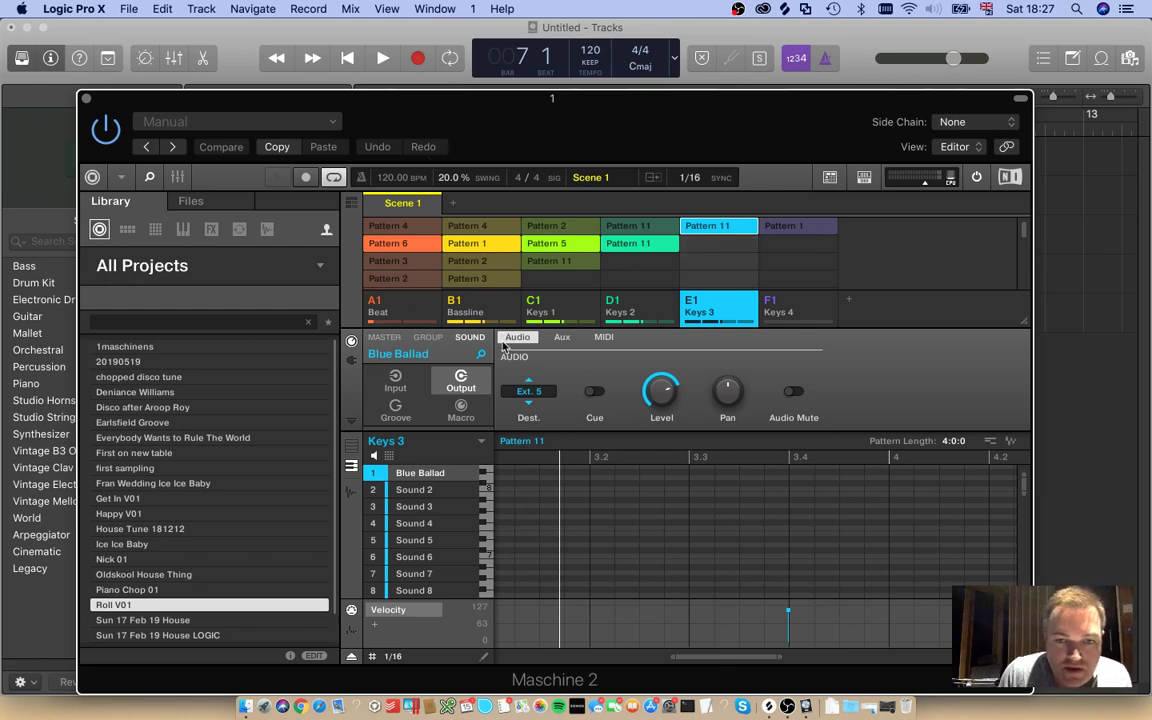
{"action": "left_click_drag", "start_coordinate": [403, 108], "coordinate": [463, 429]}
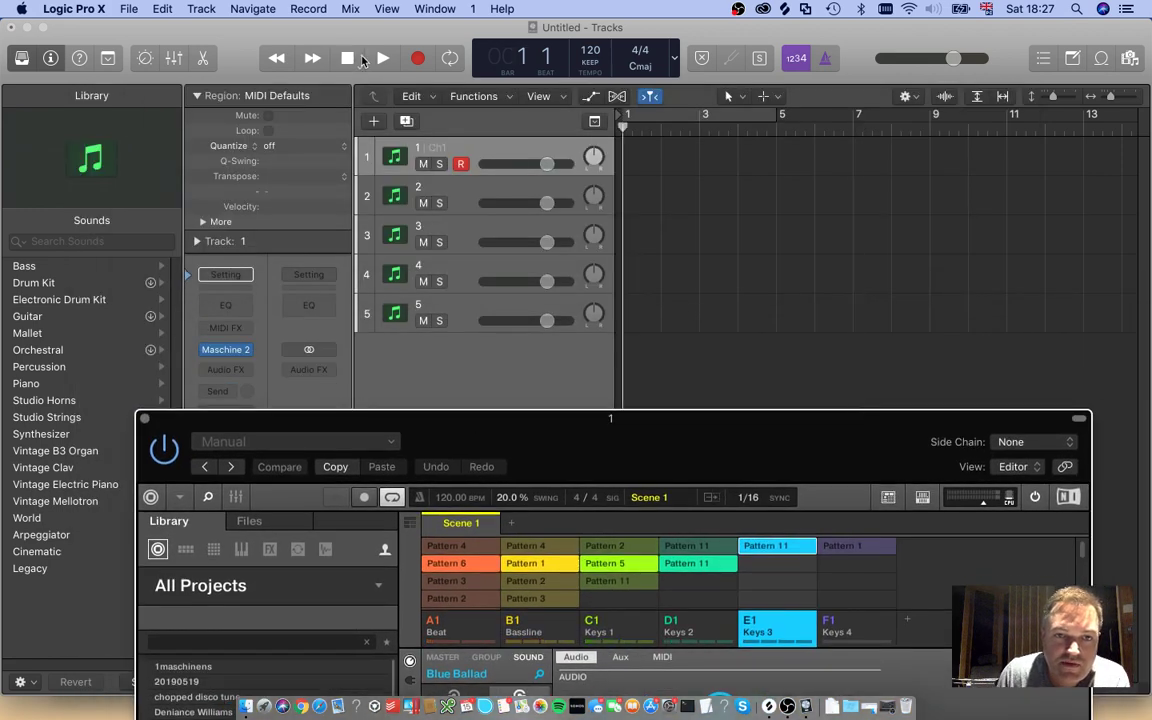
{"action": "left_click", "coordinate": [347, 58]}
{"action": "left_click", "coordinate": [382, 58]}
{"action": "left_click", "coordinate": [383, 58]}
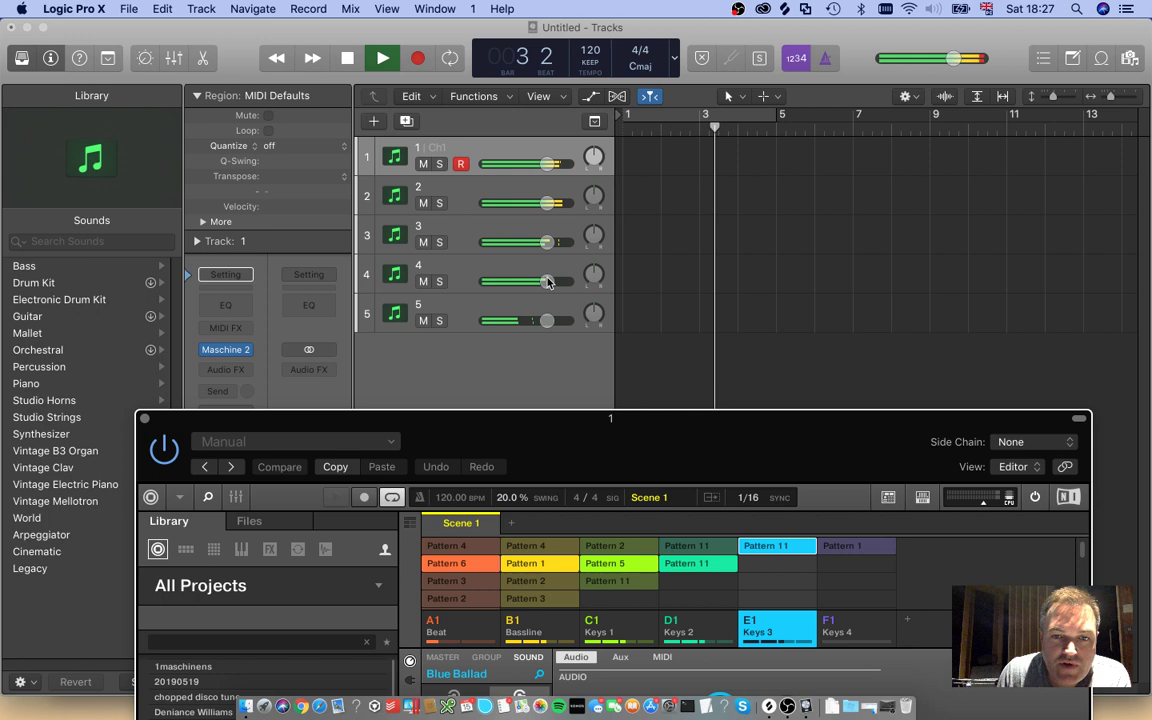
Step: Lower the volumes of tracks 1, 2, 3 and 5 during playback to test their separate outputs
{"action": "left_click_drag", "start_coordinate": [548, 163], "coordinate": [515, 203]}
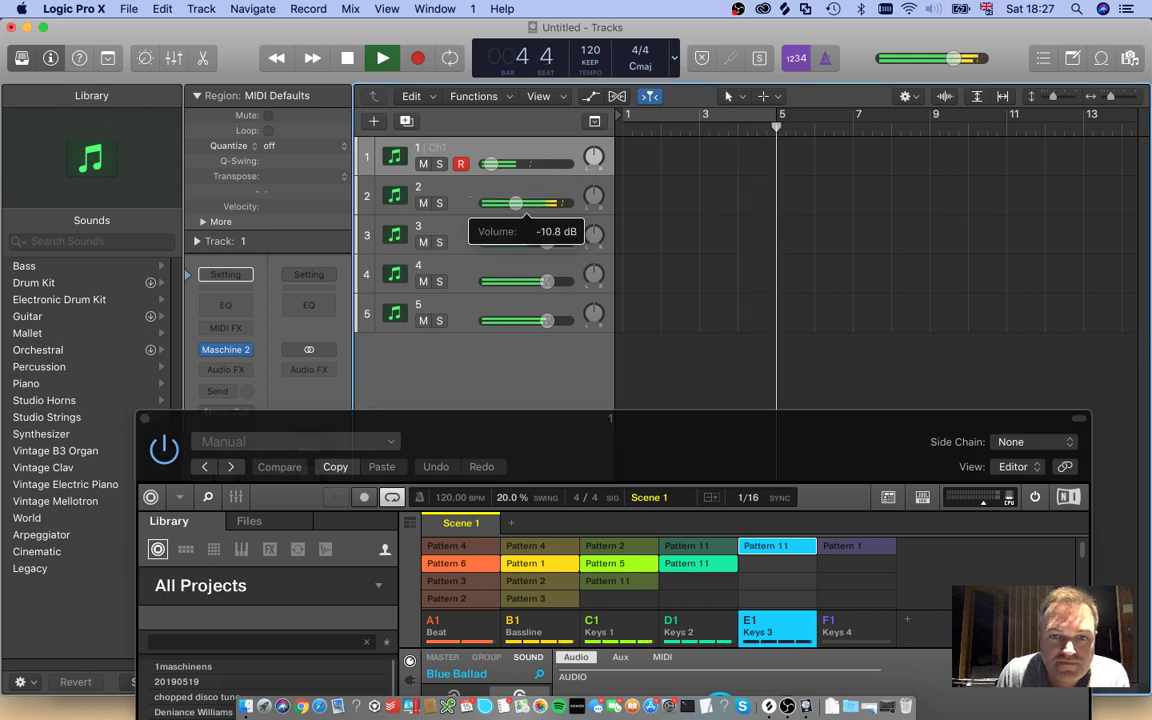
{"action": "left_click_drag", "start_coordinate": [547, 242], "coordinate": [509, 242]}
{"action": "left_click_drag", "start_coordinate": [547, 281], "coordinate": [503, 281]}
{"action": "left_click_drag", "start_coordinate": [547, 320], "coordinate": [534, 320]}
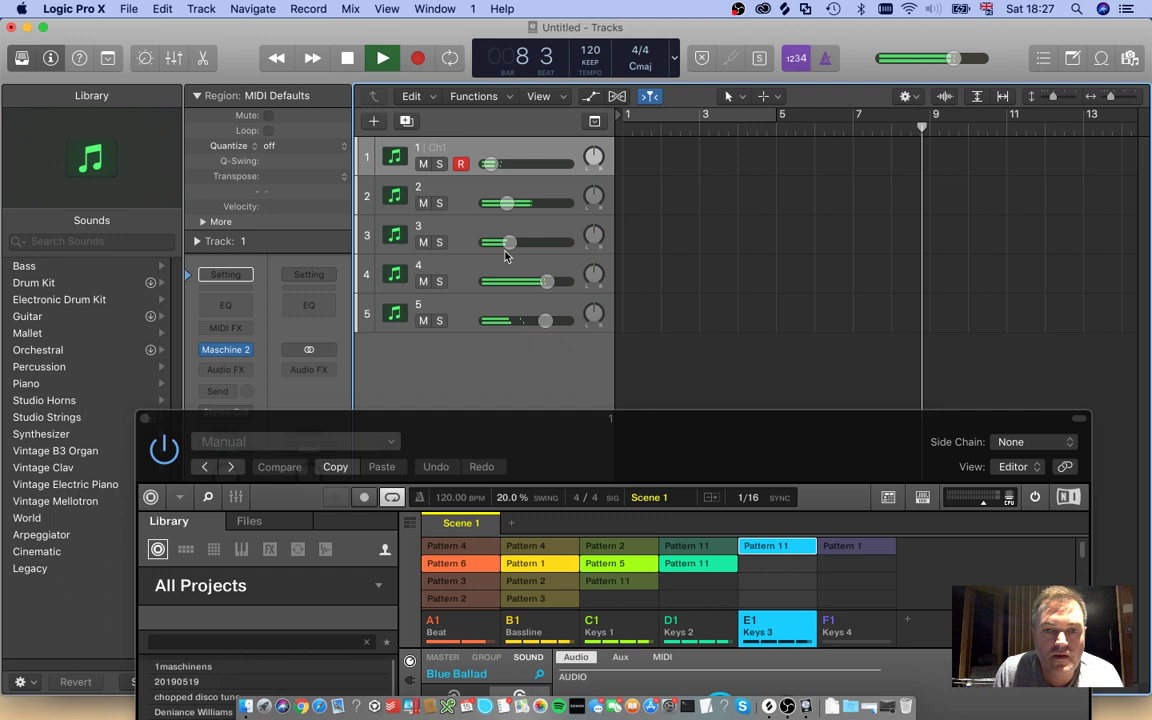
Step: Reset the lowered track volumes to 0.0 dB, stop playback and return the playhead to the start
{"action": "double_click", "coordinate": [508, 243], "text": "alt"}
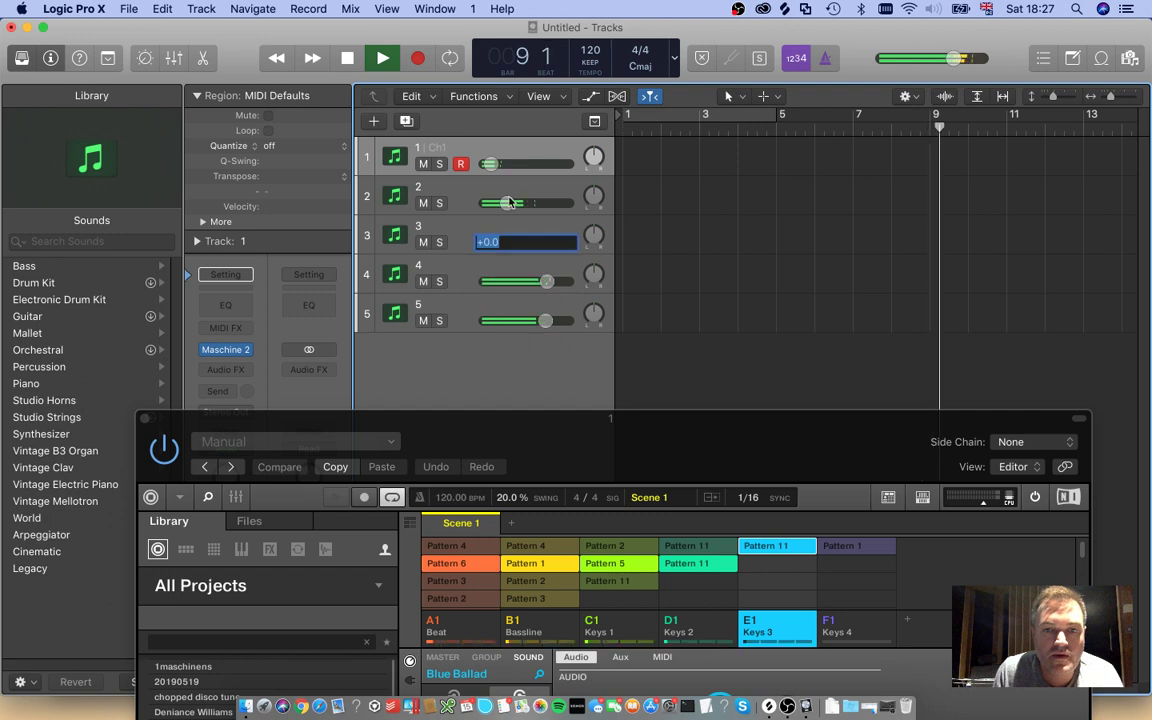
{"action": "double_click", "coordinate": [510, 203], "text": "alt"}
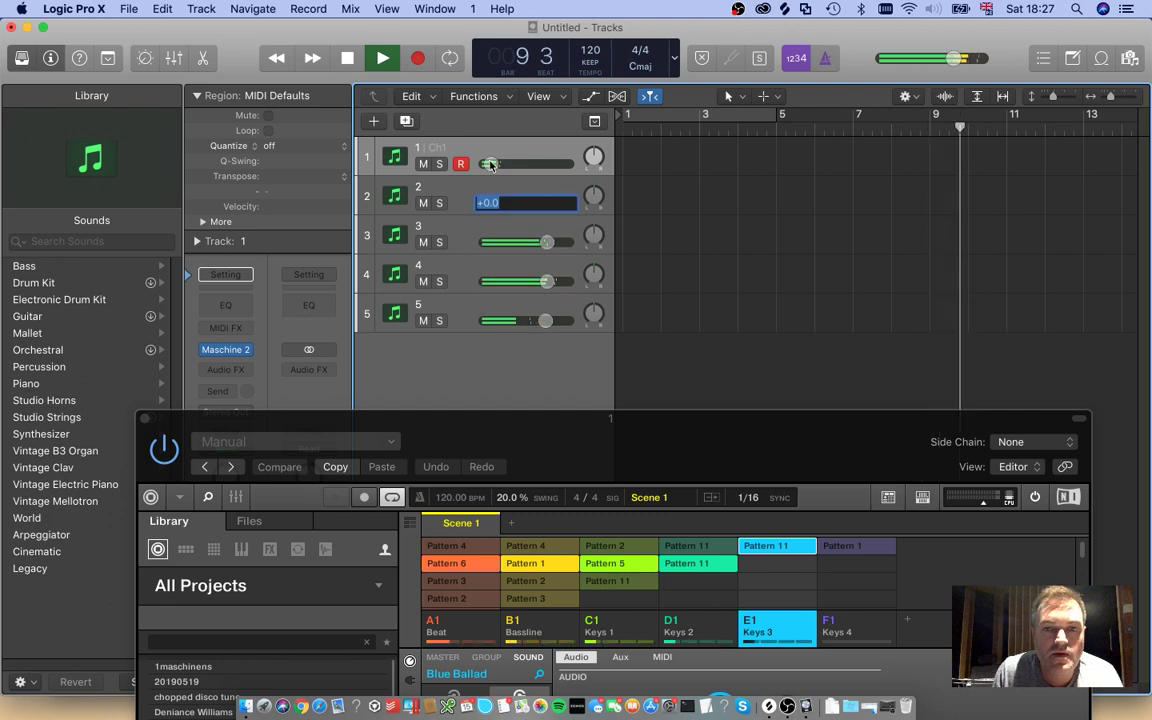
{"action": "left_click", "coordinate": [490, 164], "text": "alt"}
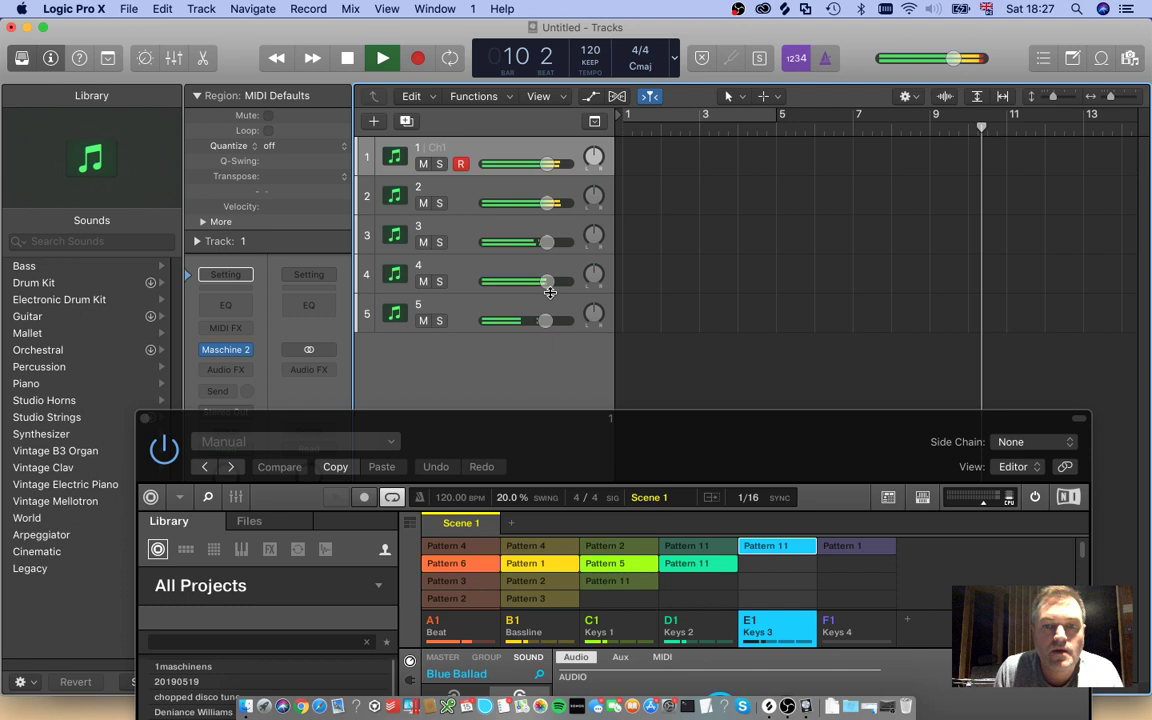
{"action": "double_click", "coordinate": [510, 320], "text": "alt"}
{"action": "key", "text": "space"}
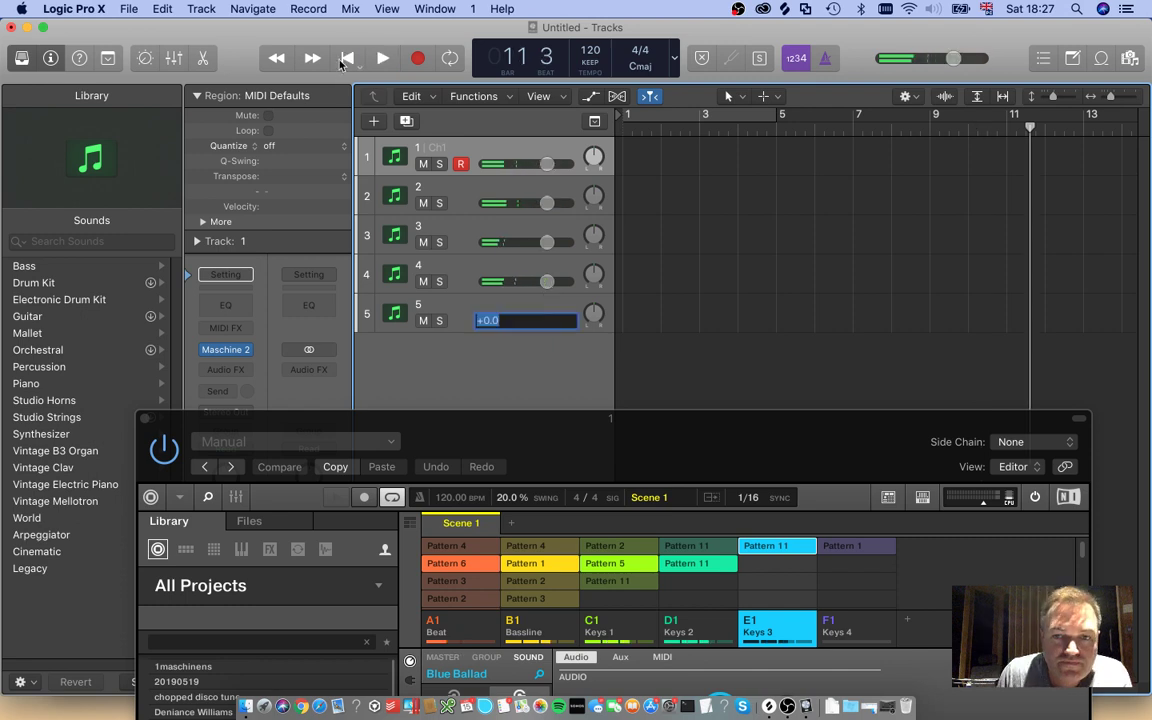
{"action": "left_click", "coordinate": [343, 60]}
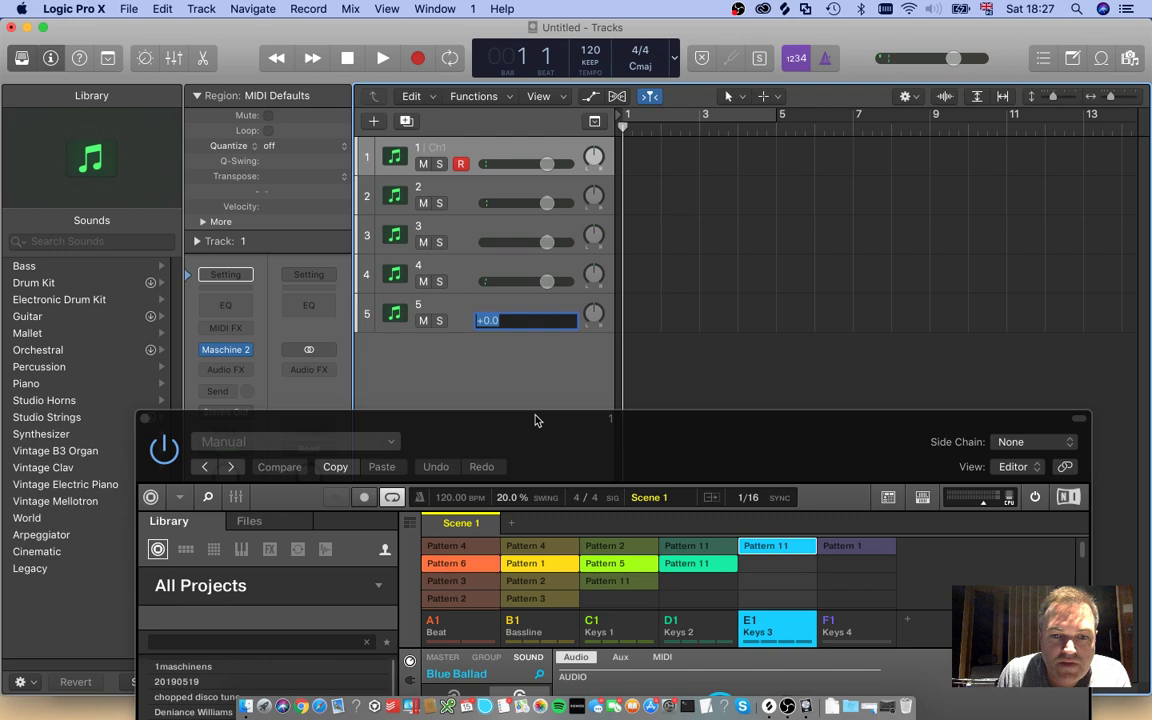
Step: In the Beat group's MIDI input routing, set Key Mode to Manual and Channel to 1
{"action": "left_click_drag", "start_coordinate": [535, 420], "coordinate": [694, 92]}
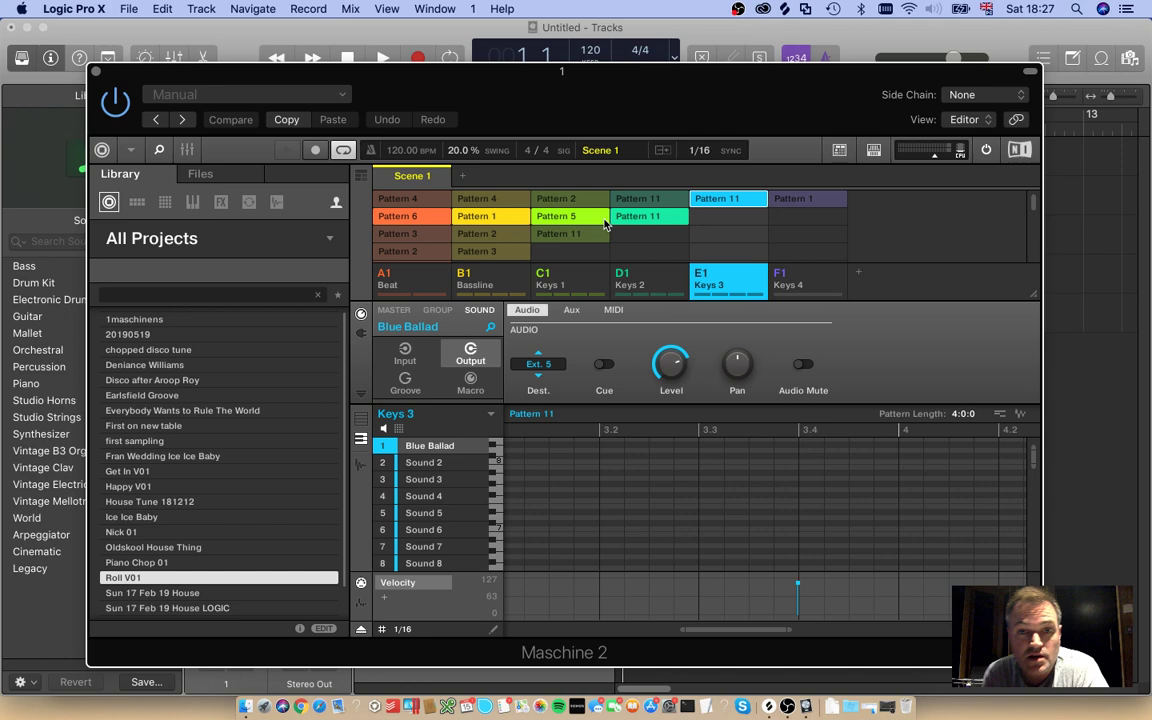
{"action": "left_click_drag", "start_coordinate": [591, 72], "coordinate": [639, 284]}
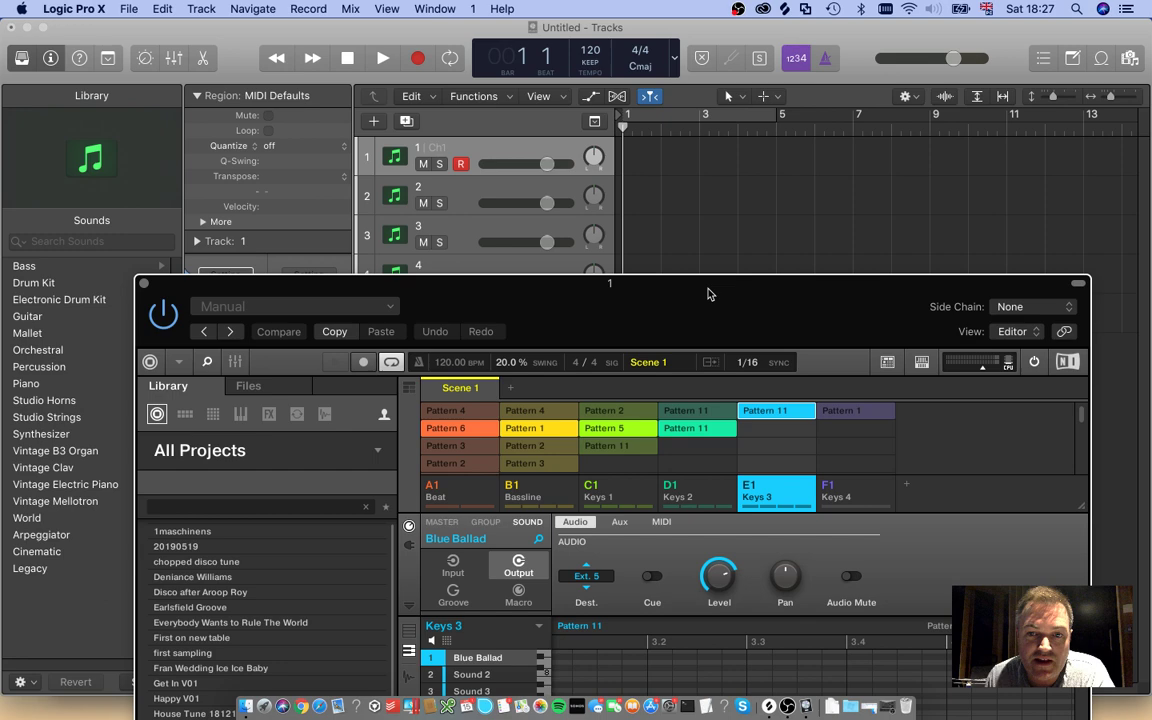
{"action": "left_click_drag", "start_coordinate": [598, 298], "coordinate": [602, 95]}
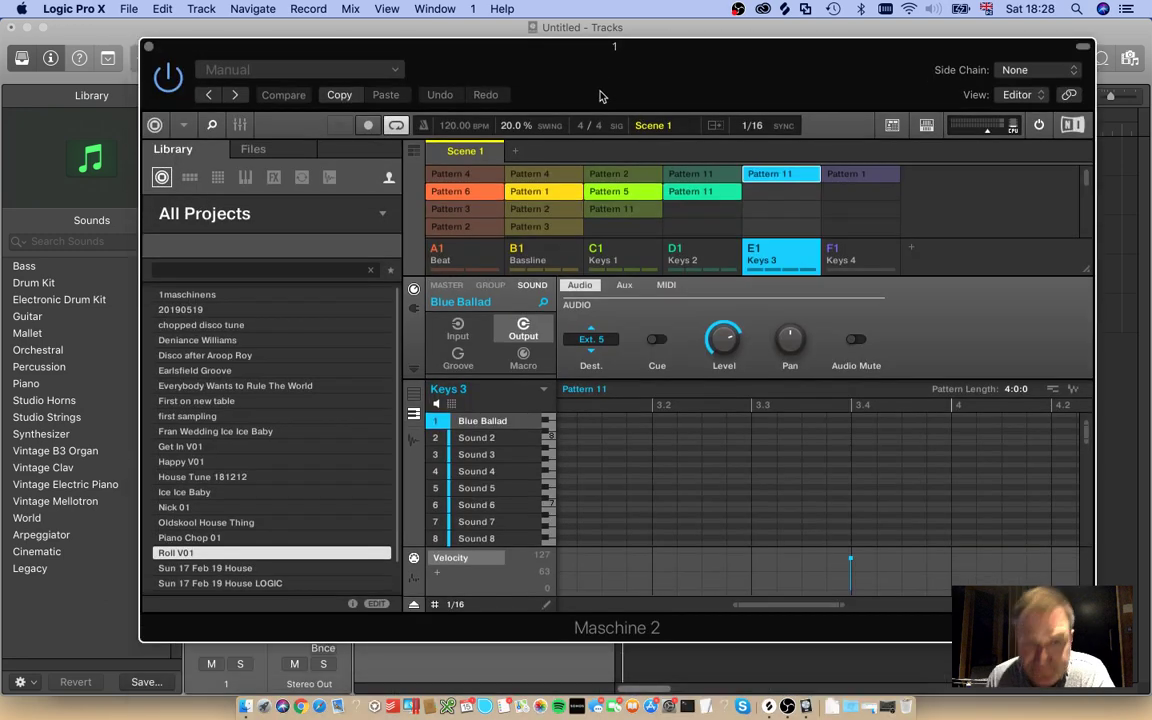
{"action": "left_click", "coordinate": [476, 252]}
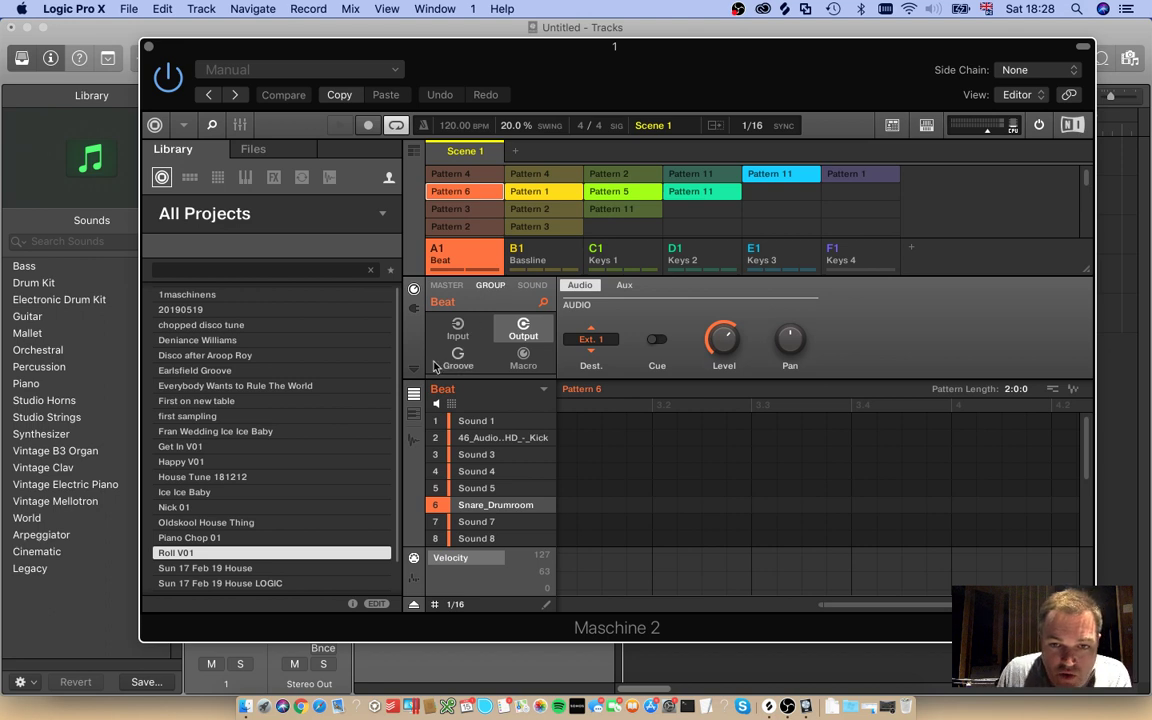
{"action": "left_click", "coordinate": [462, 330]}
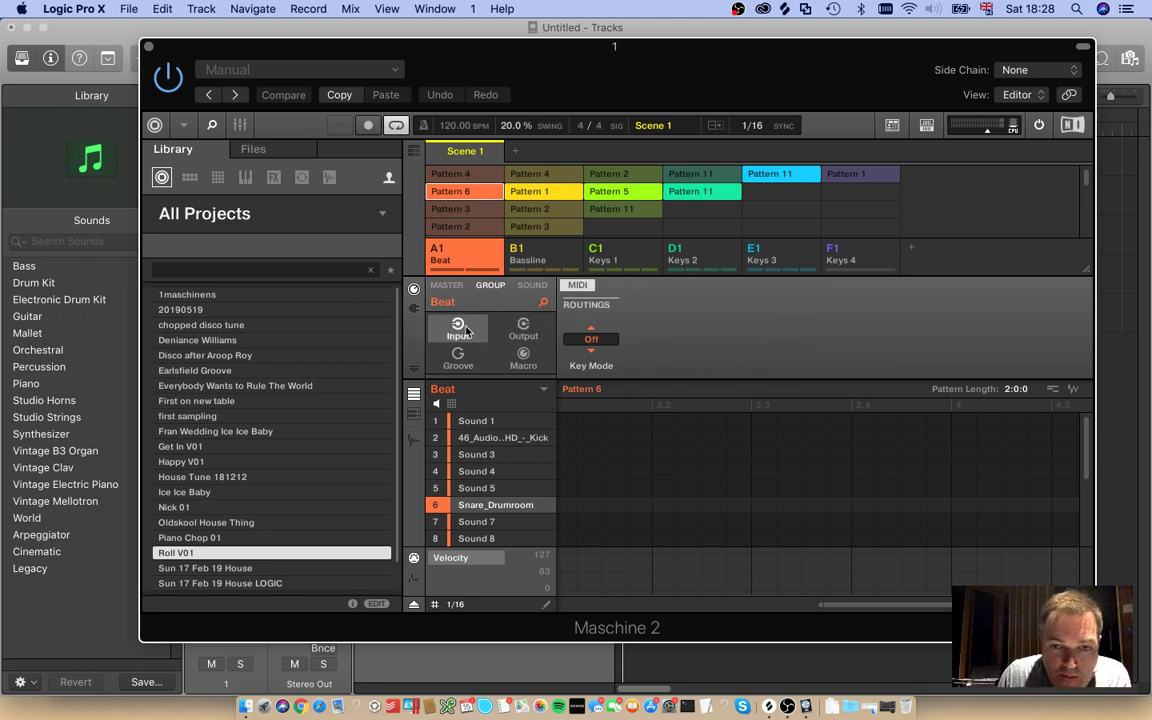
{"action": "left_click", "coordinate": [593, 340]}
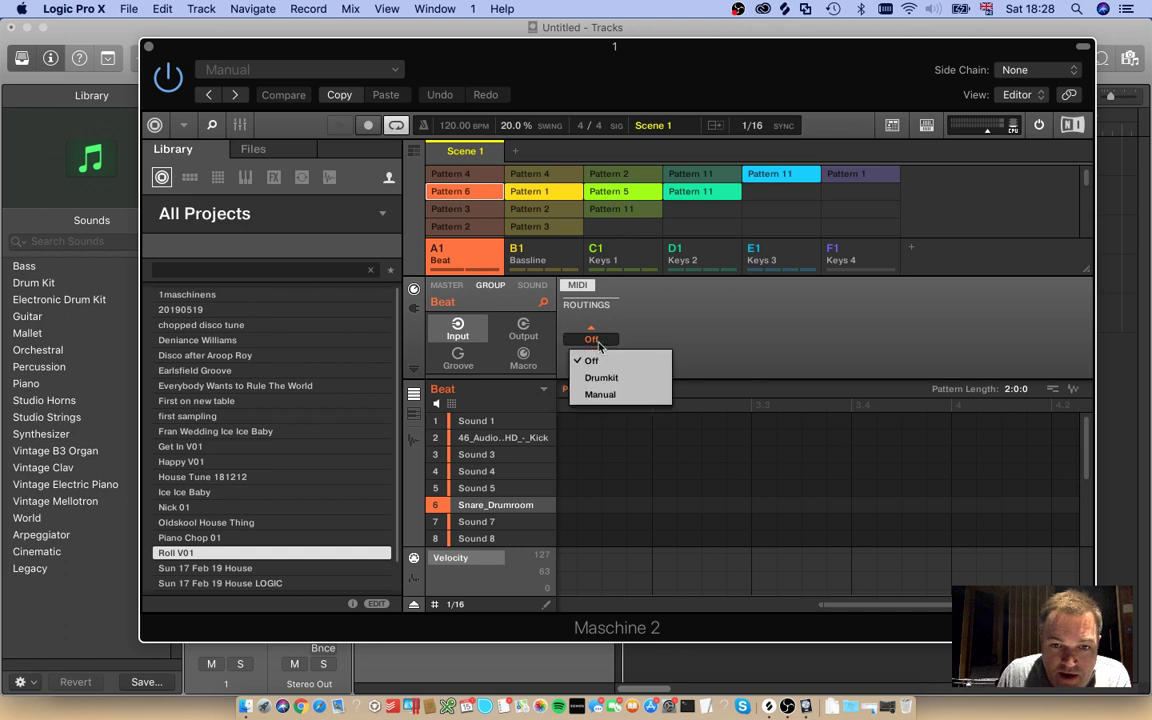
{"action": "left_click", "coordinate": [453, 331]}
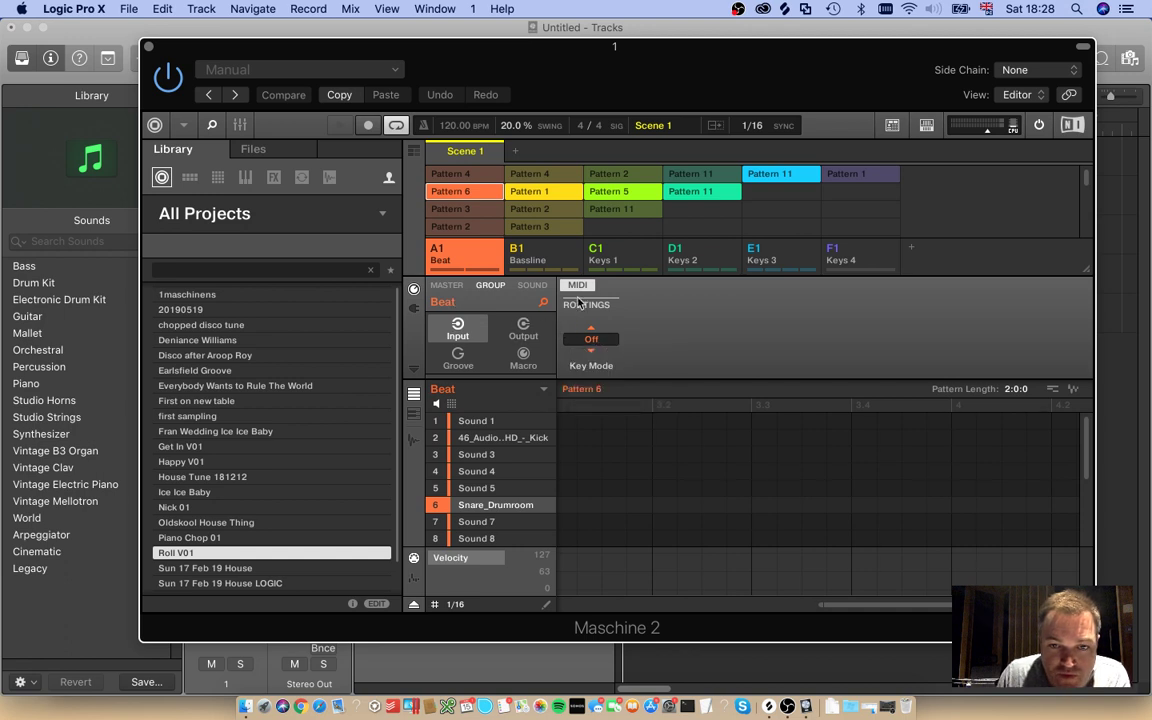
{"action": "left_click", "coordinate": [591, 339]}
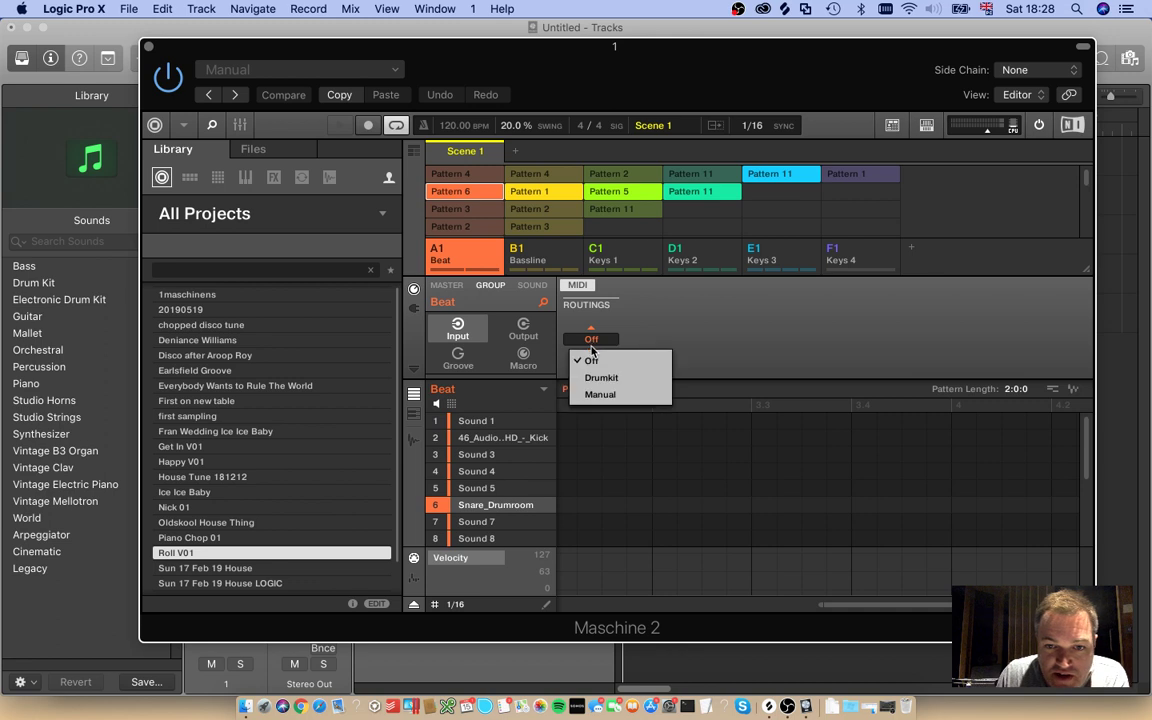
{"action": "left_click", "coordinate": [594, 395]}
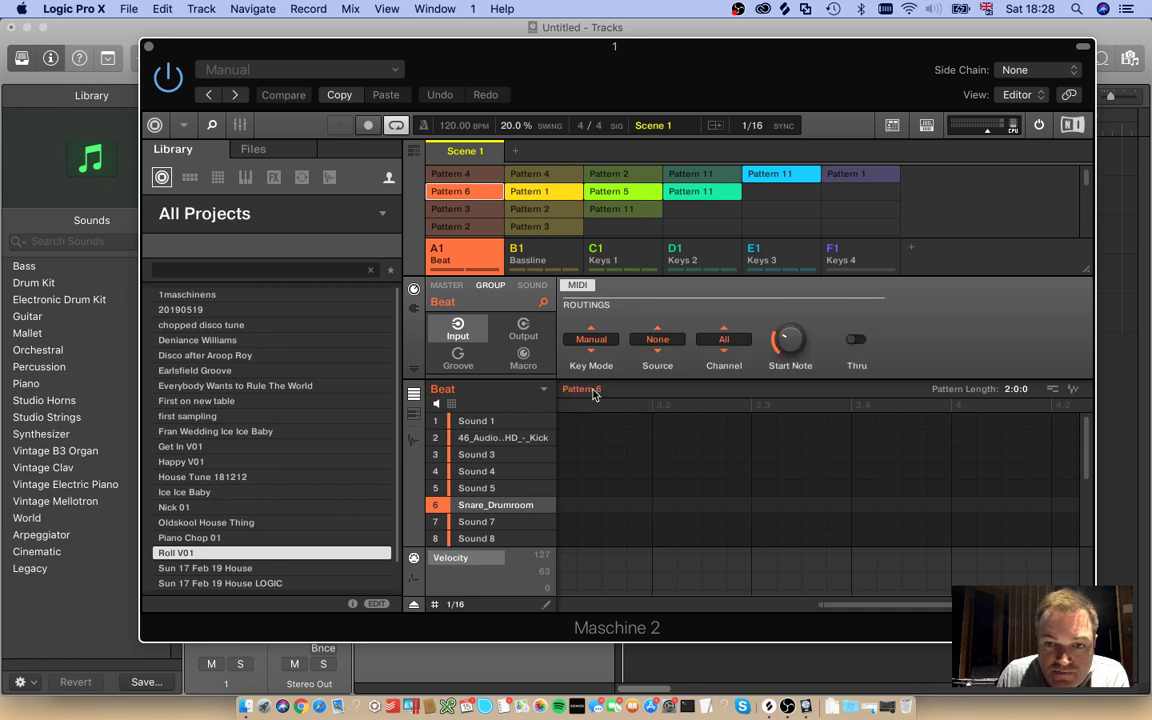
{"action": "left_click", "coordinate": [724, 340]}
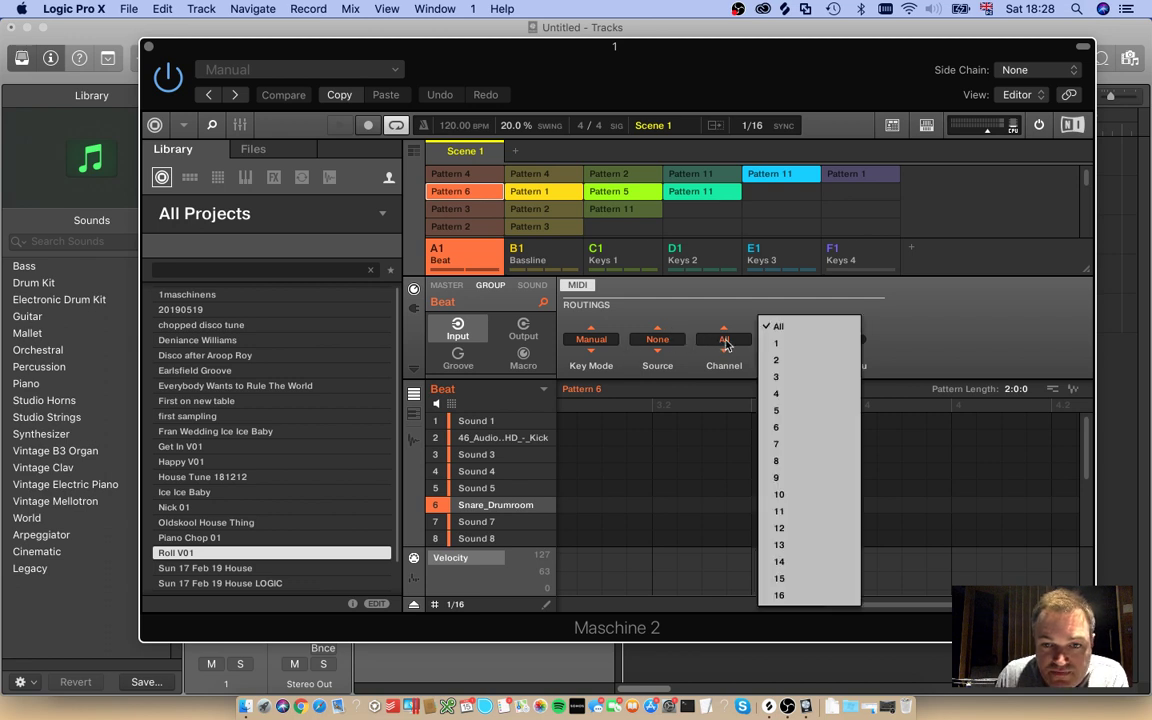
{"action": "left_click", "coordinate": [778, 345]}
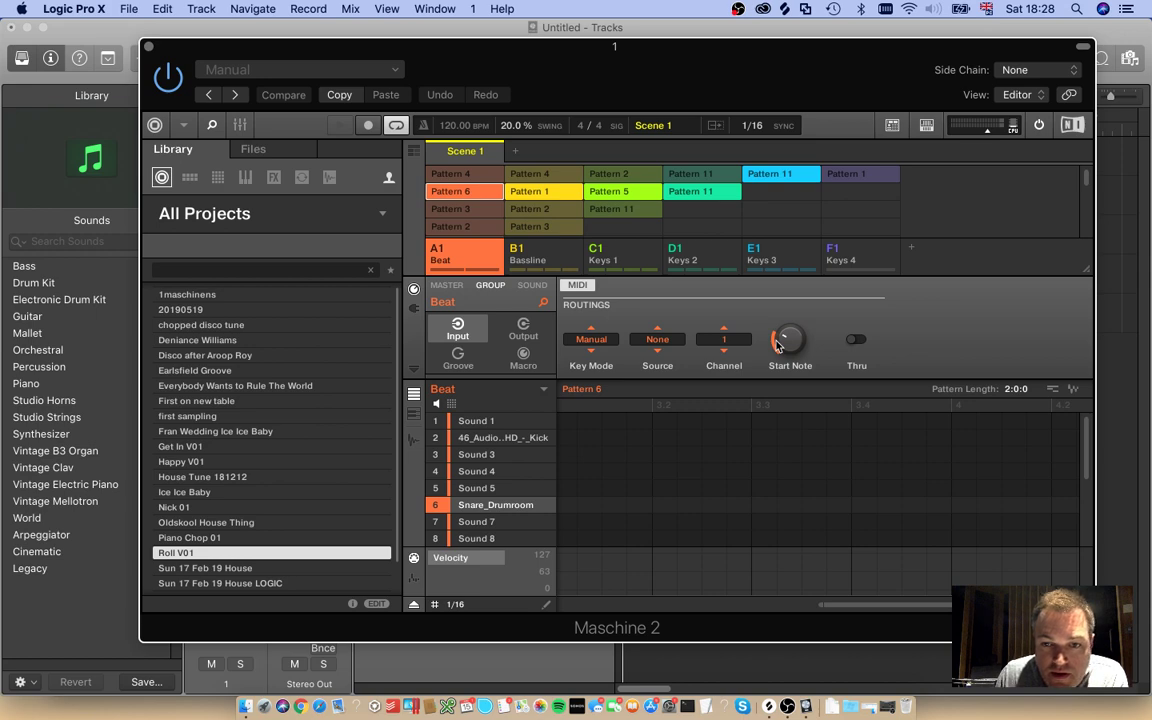
Step: Move the plug-in window aside, expand the track settings and check the MIDI channel assigned to each of tracks 1 to 5
{"action": "left_click_drag", "start_coordinate": [451, 45], "coordinate": [528, 345]}
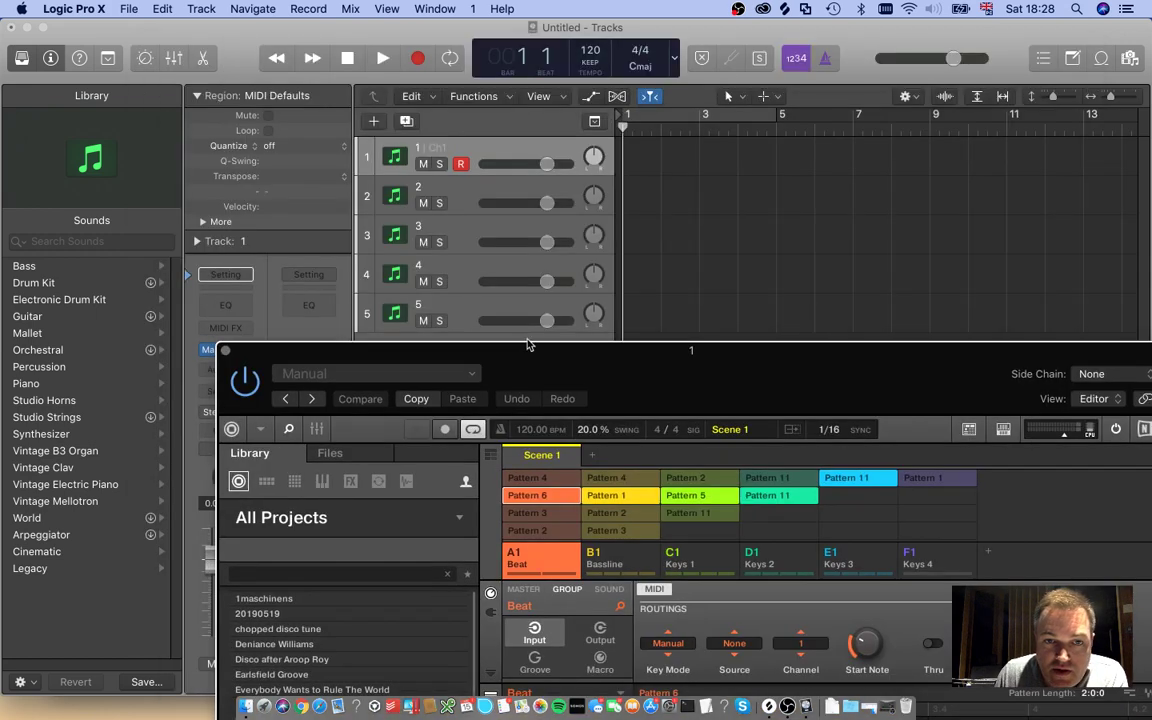
{"action": "left_click", "coordinate": [456, 148]}
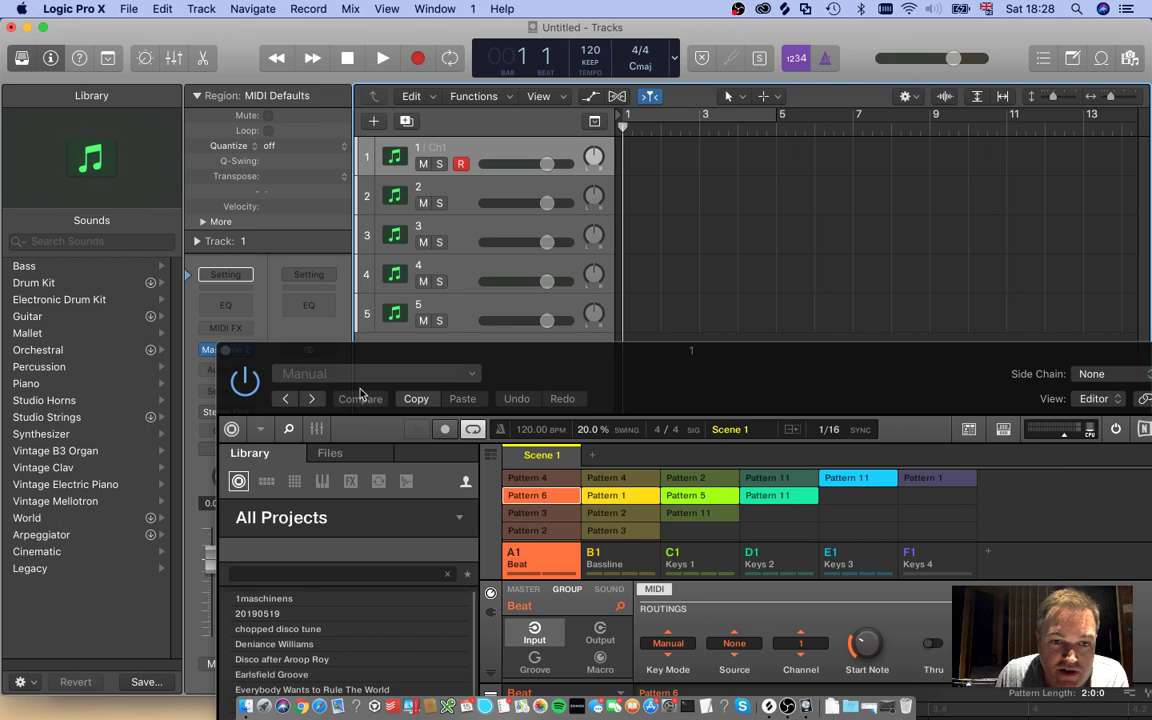
{"action": "left_click_drag", "start_coordinate": [267, 351], "coordinate": [724, 480]}
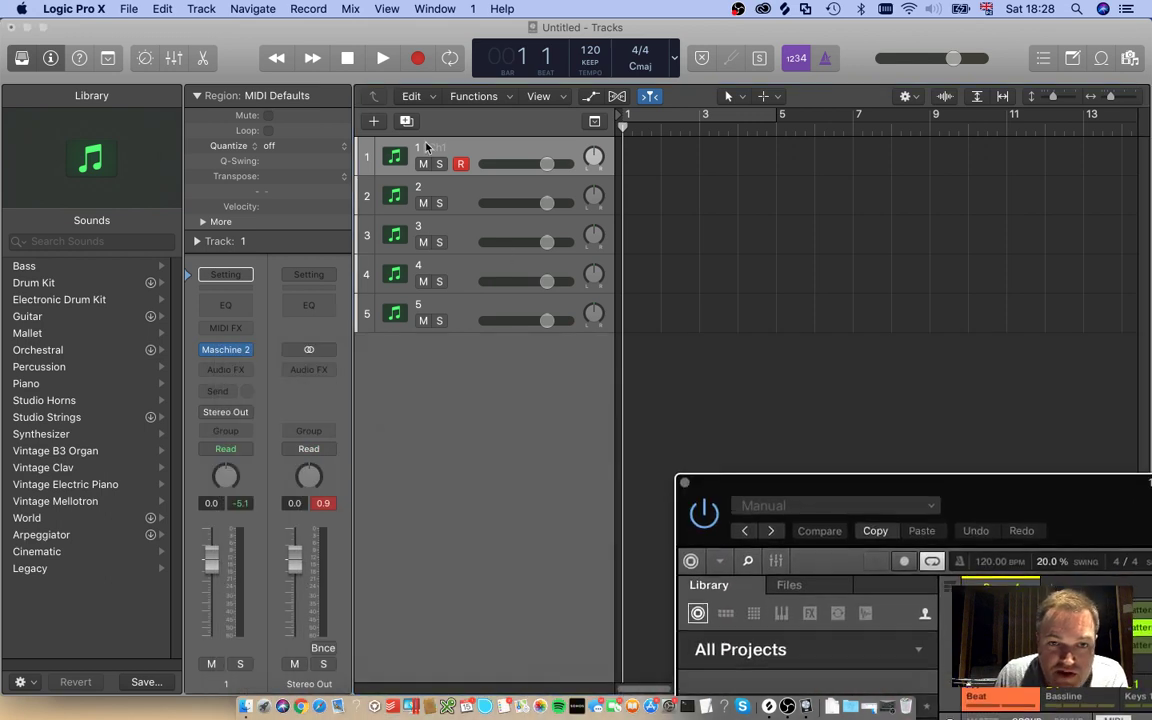
{"action": "left_click", "coordinate": [198, 243]}
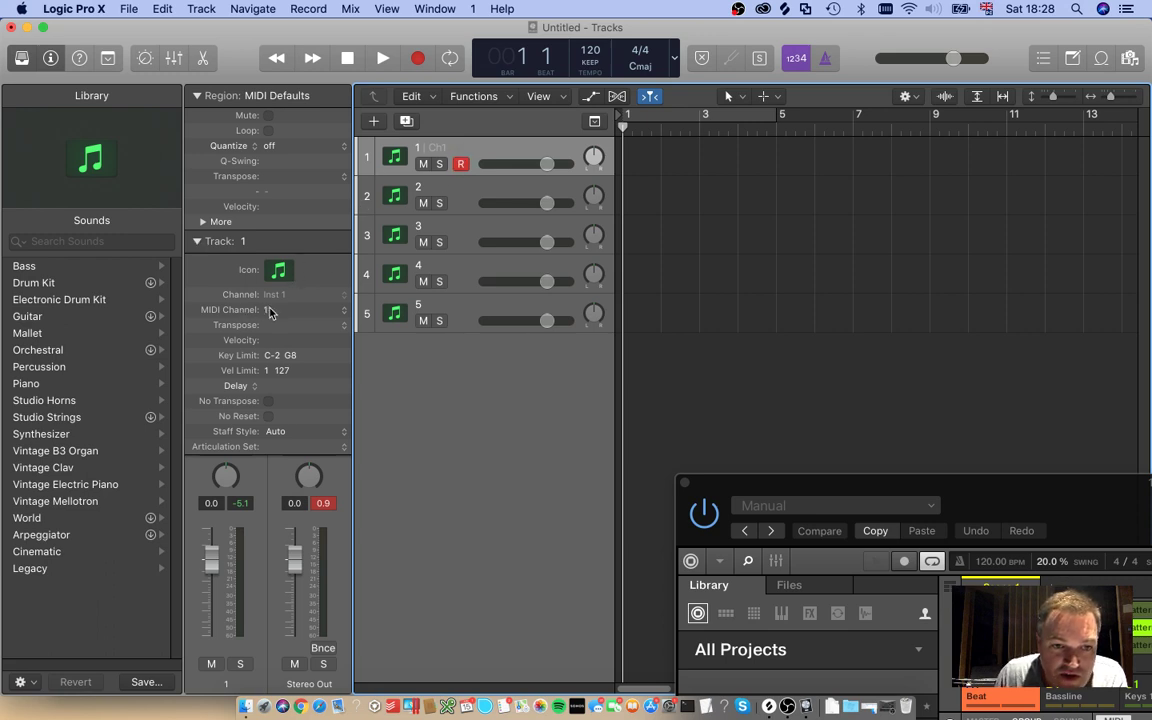
{"action": "left_click", "coordinate": [481, 195]}
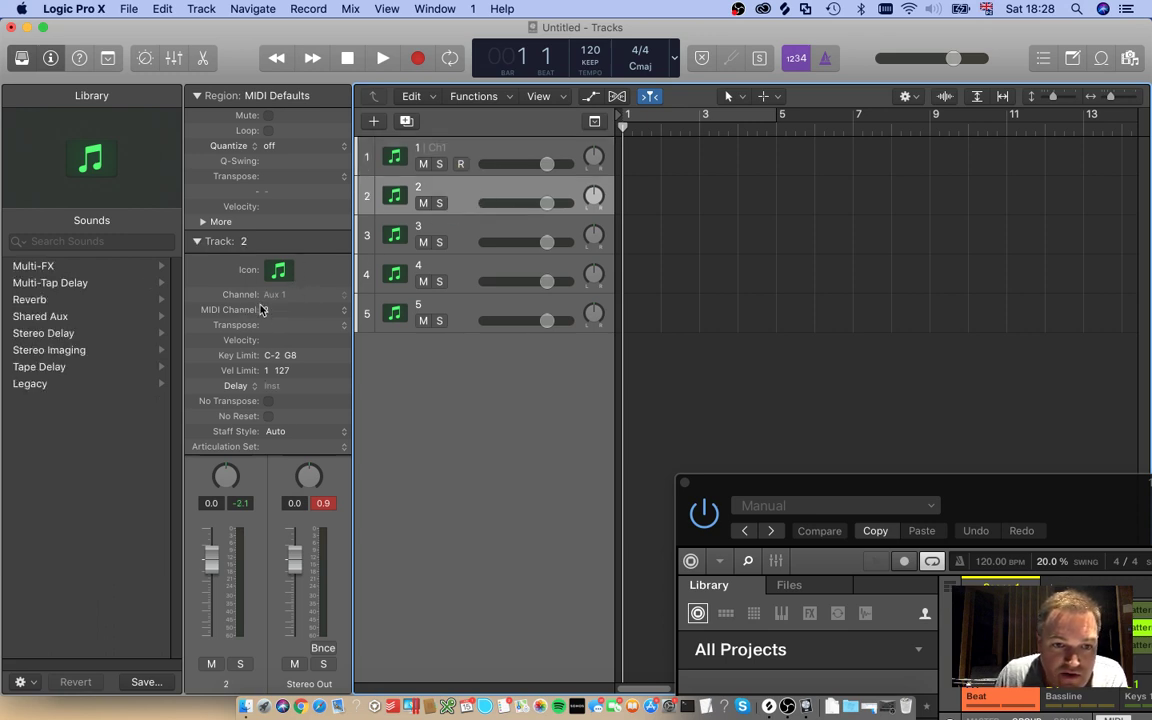
{"action": "left_click", "coordinate": [452, 232]}
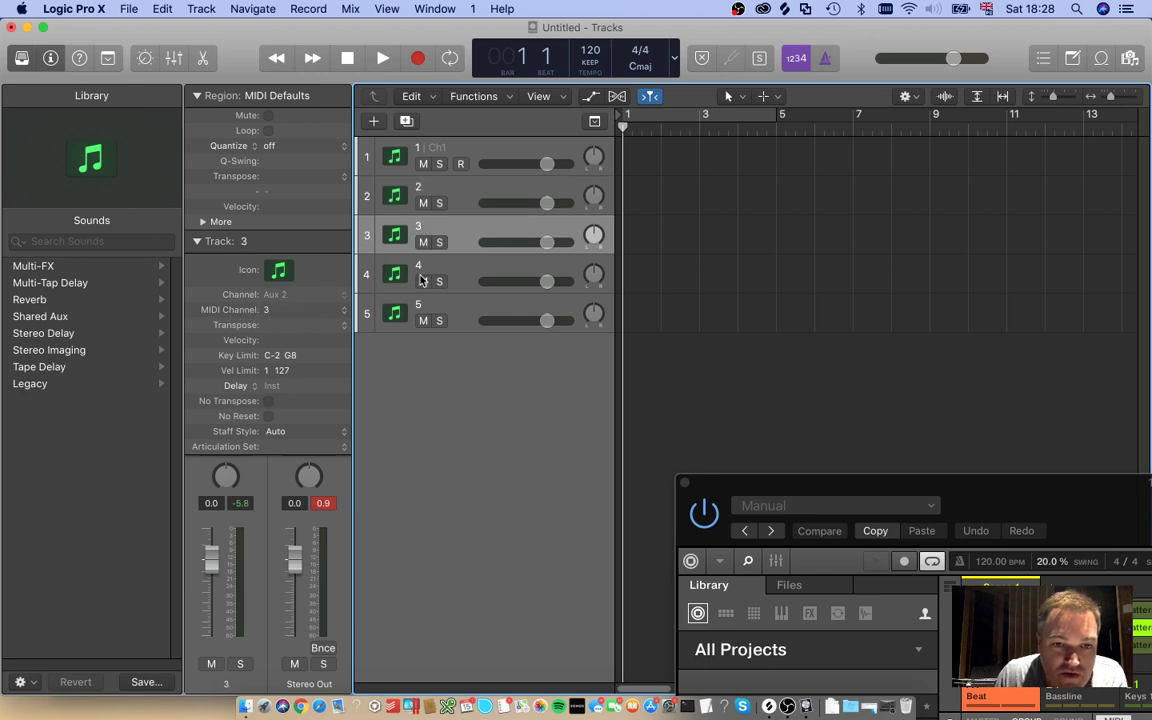
{"action": "left_click", "coordinate": [452, 270]}
{"action": "left_click", "coordinate": [442, 308]}
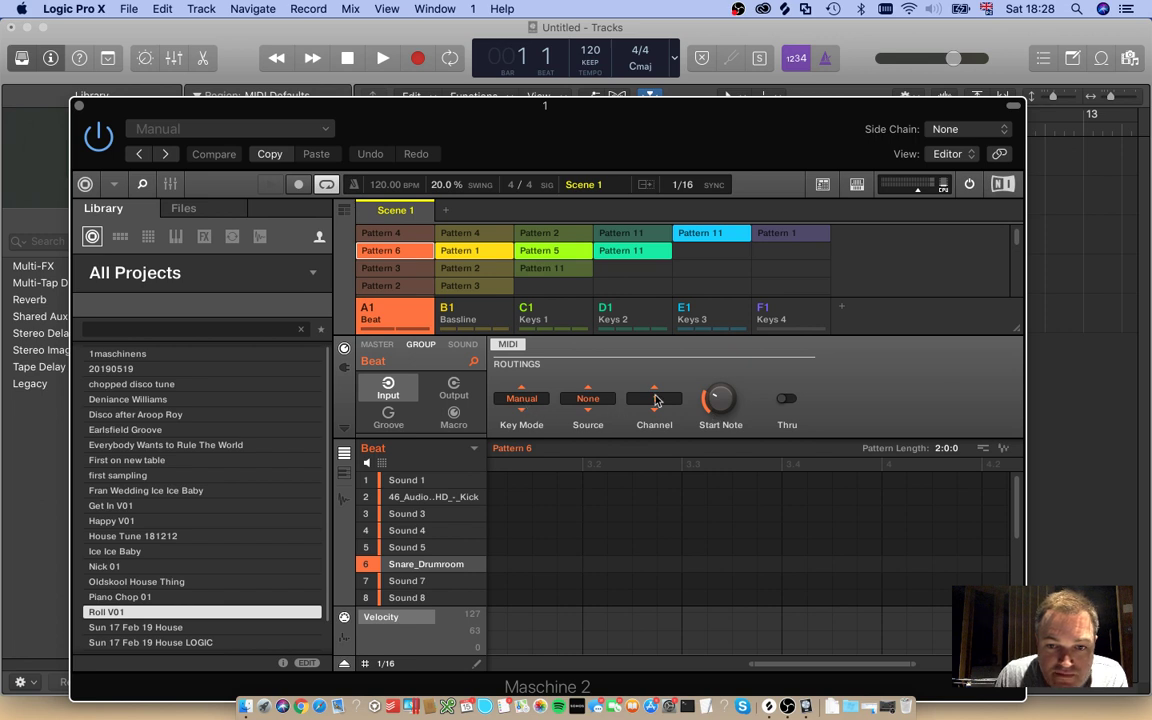
Step: Switch the Bassline group's input settings to sound level and examine the kick and snare notes in the Beat group's Pattern 6
{"action": "mouse_move", "coordinate": [720, 409]}
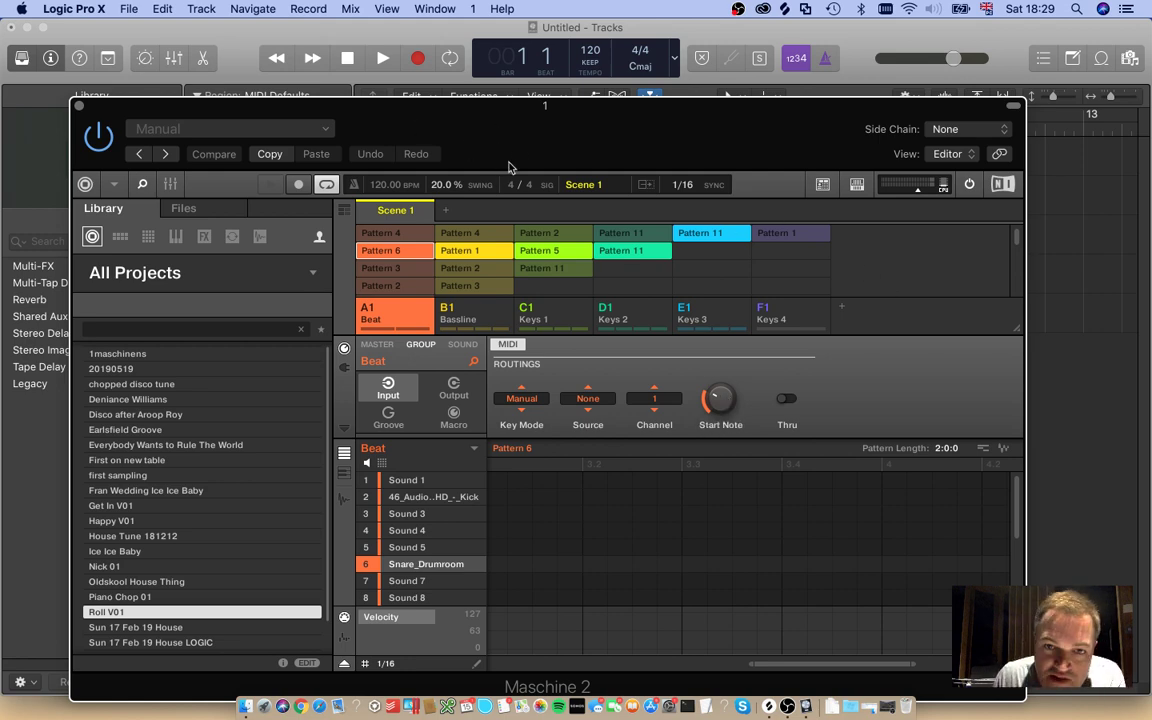
{"action": "left_click_drag", "start_coordinate": [520, 138], "coordinate": [489, 118]}
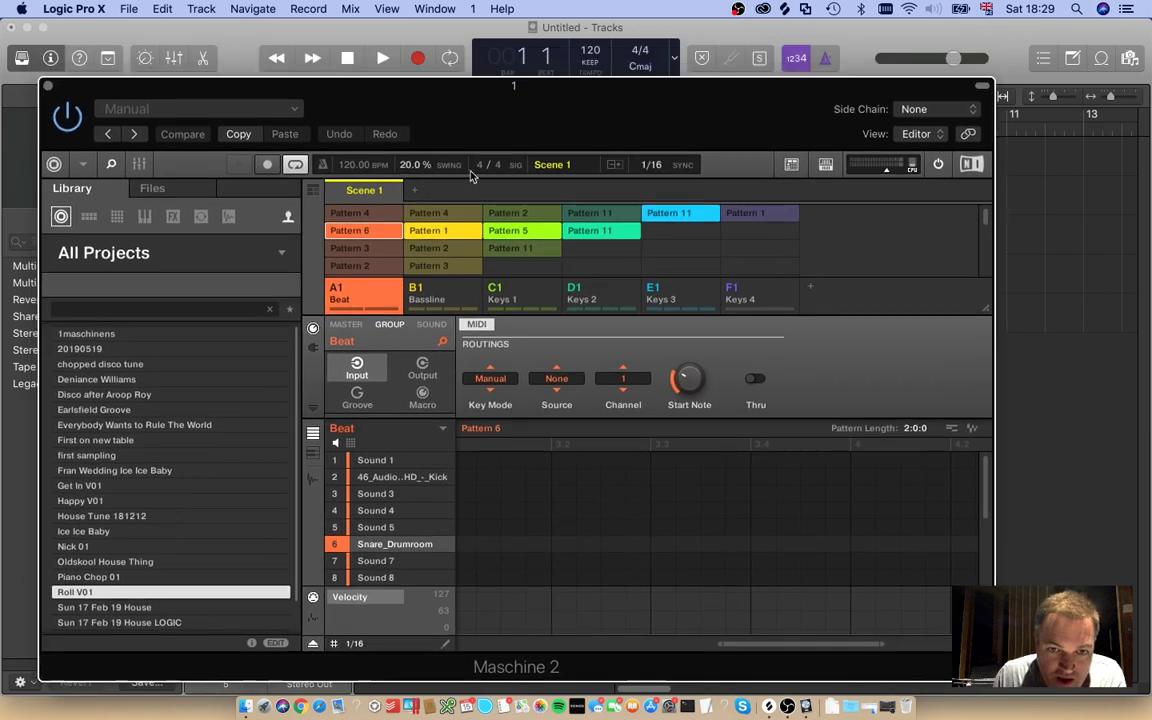
{"action": "left_click", "coordinate": [463, 301]}
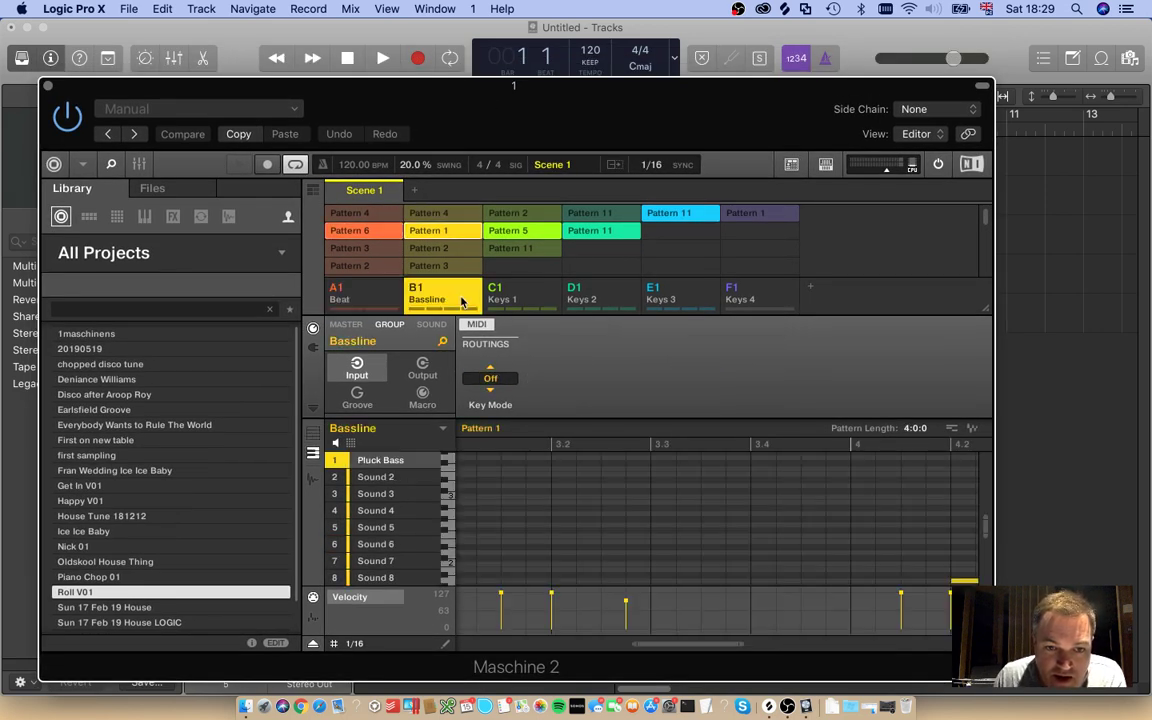
{"action": "left_click", "coordinate": [440, 327]}
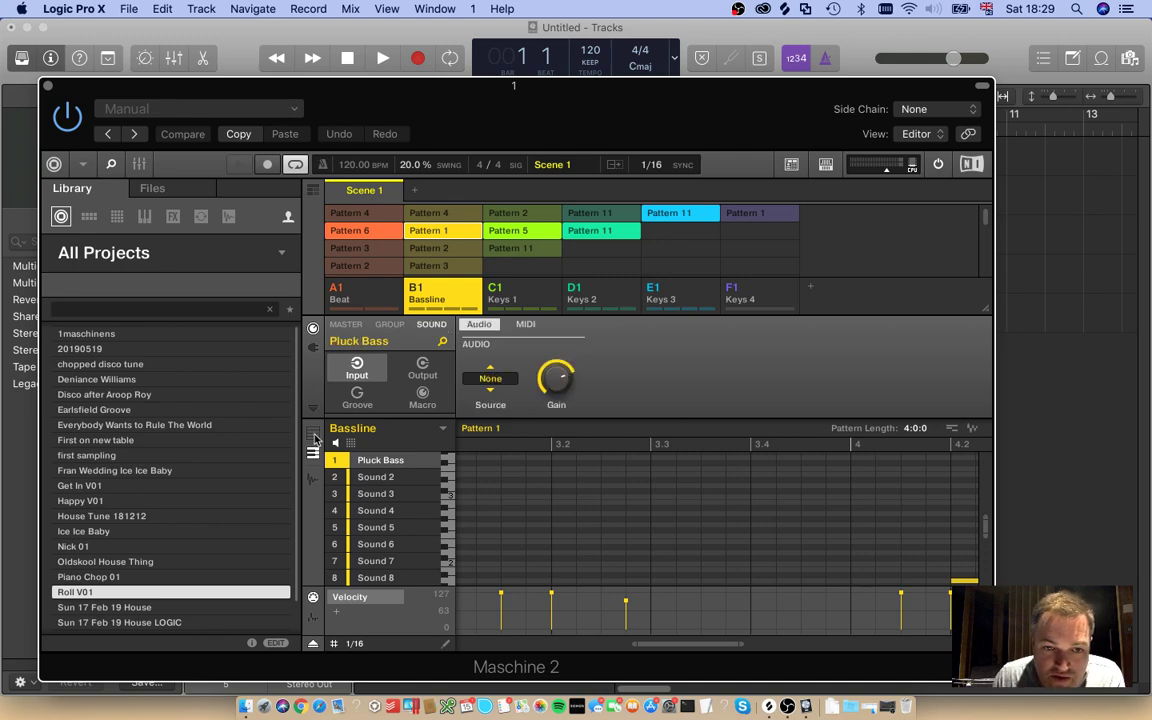
{"action": "left_click", "coordinate": [340, 295]}
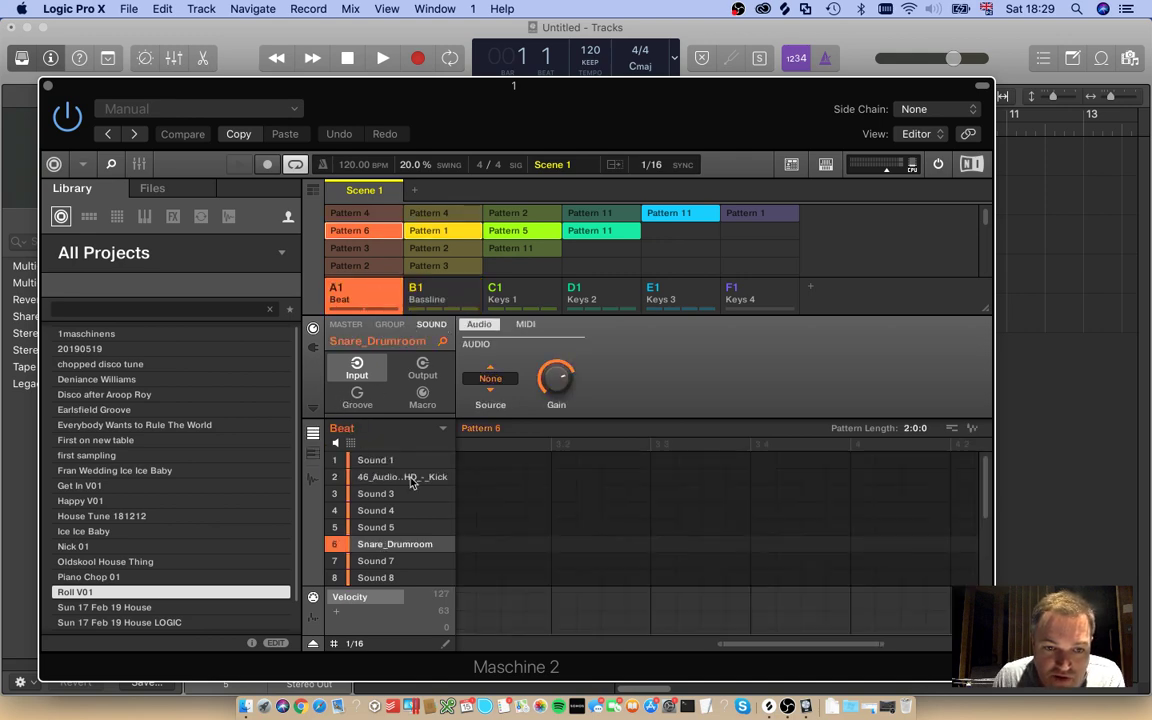
{"action": "left_click_drag", "start_coordinate": [839, 645], "coordinate": [820, 644]}
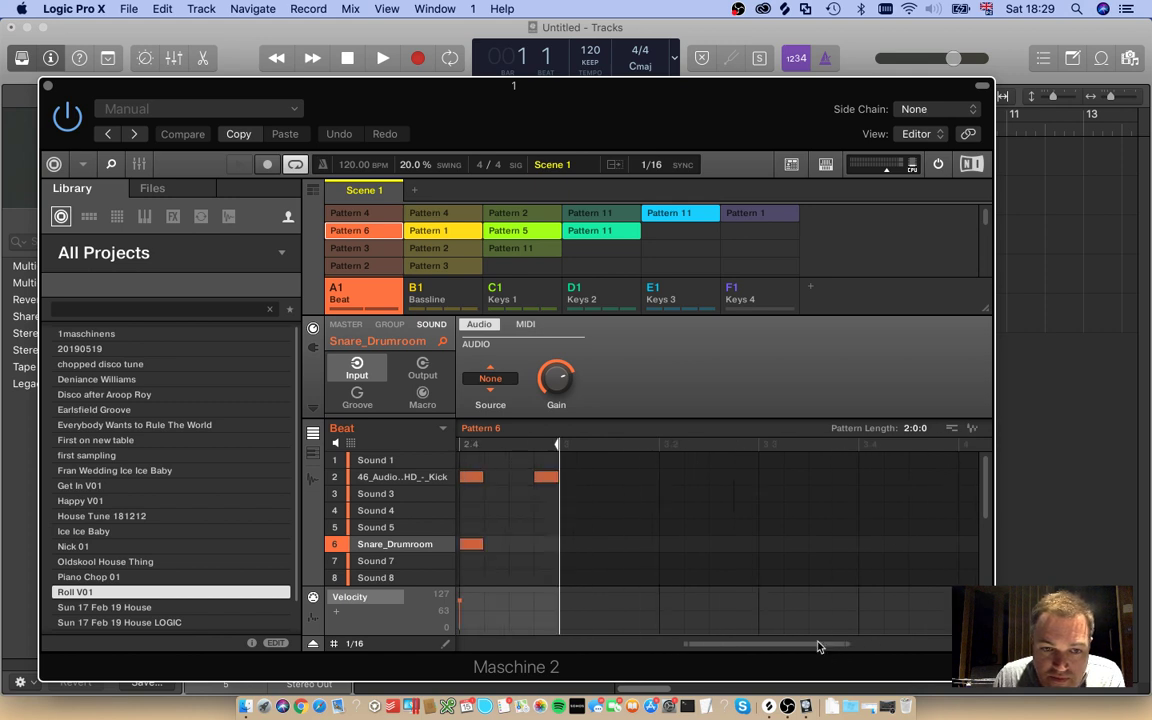
Step: Set the MIDI input channel of the Pluck Bass sound in the Bassline group to 2, keeping Source at Default
{"action": "left_click", "coordinate": [428, 293]}
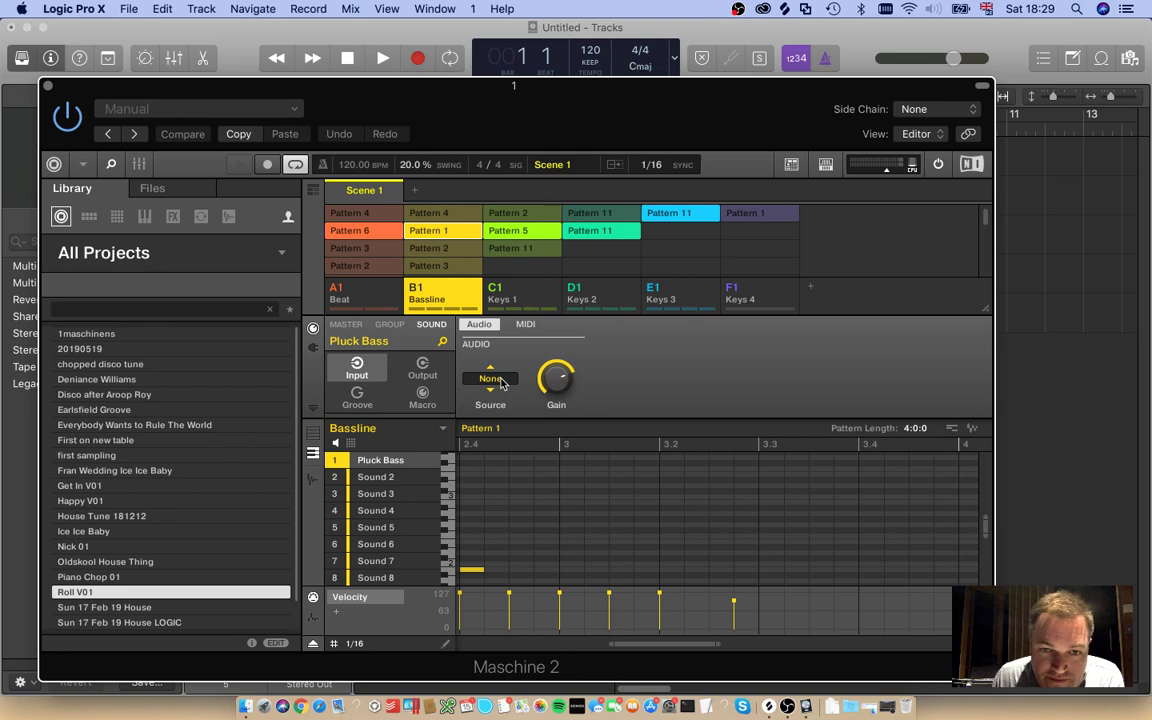
{"action": "left_click", "coordinate": [525, 324]}
{"action": "left_click", "coordinate": [501, 381]}
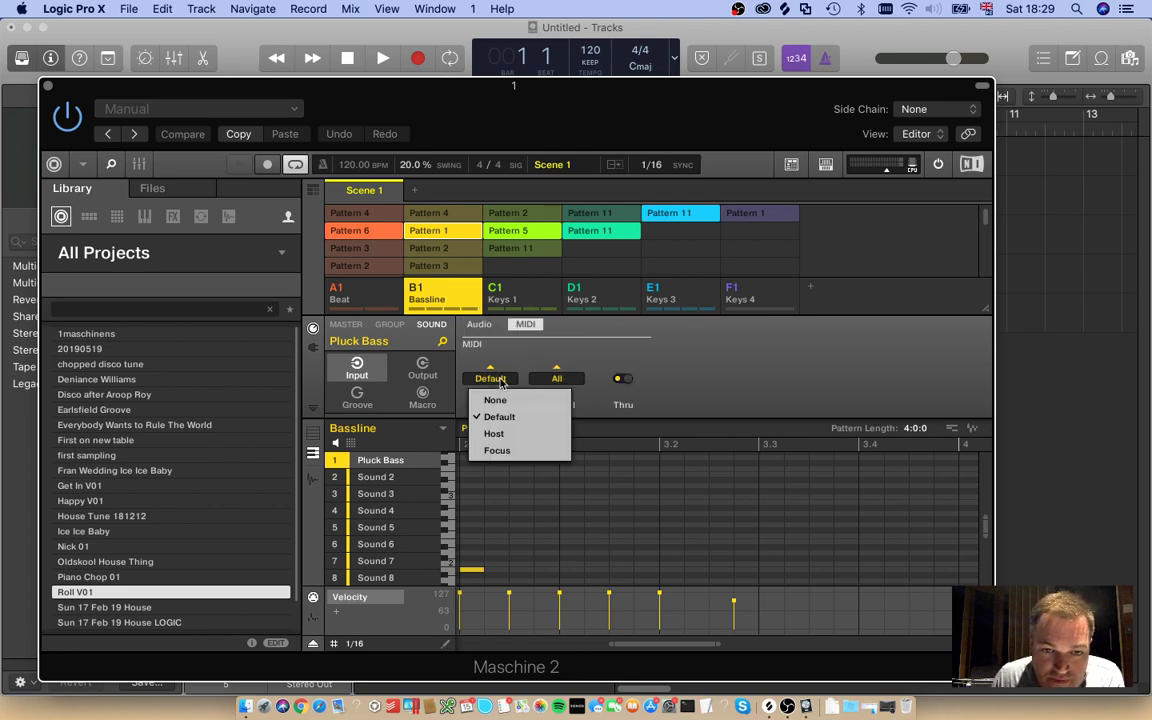
{"action": "left_click", "coordinate": [570, 364]}
{"action": "left_click", "coordinate": [557, 378]}
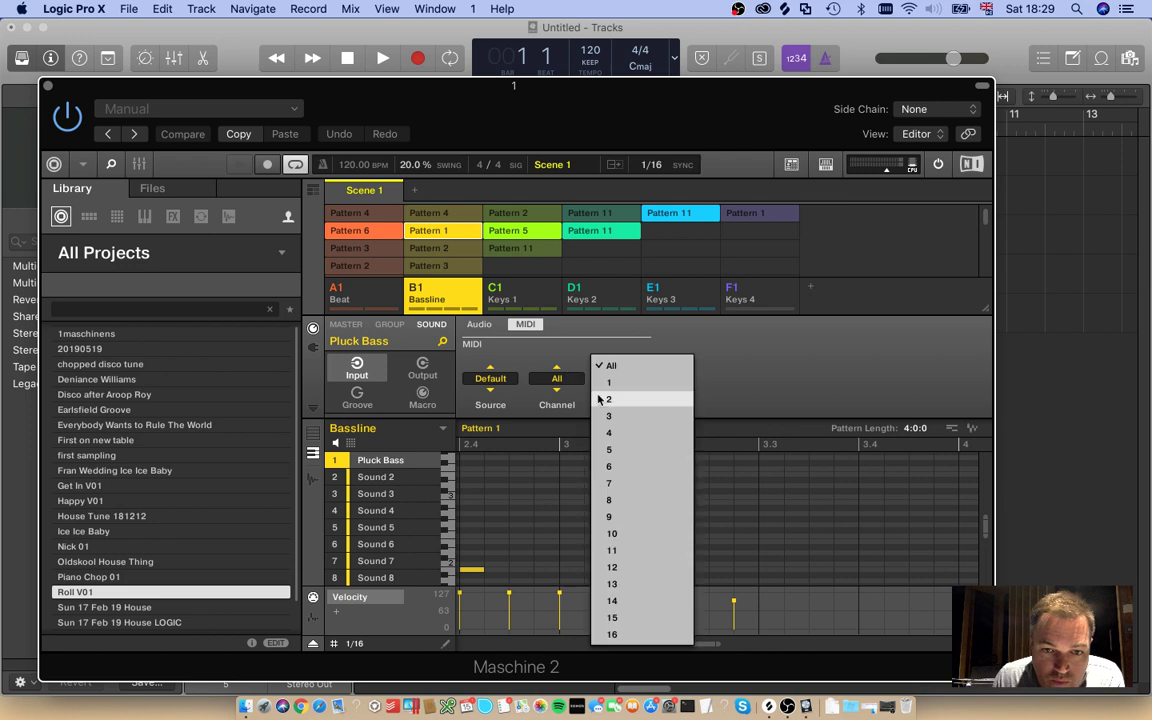
{"action": "left_click", "coordinate": [604, 399]}
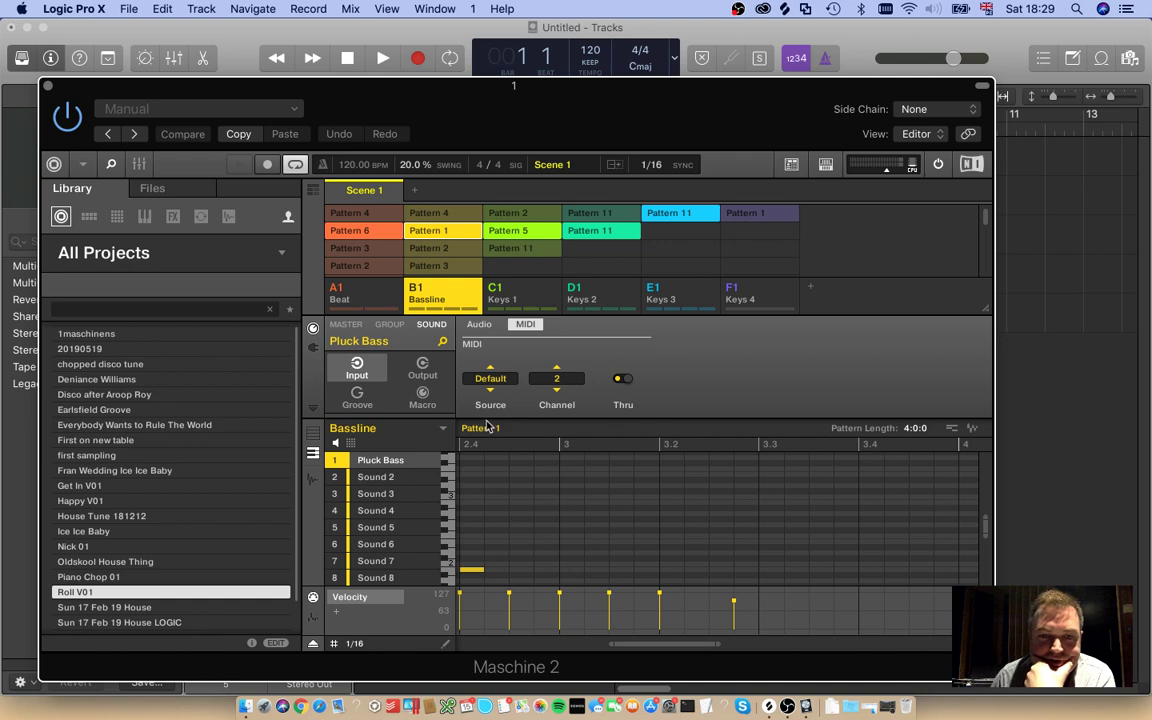
Step: Set the MIDI input channel of the Blue Ballad sound in the Keys 1 group to 3
{"action": "left_click", "coordinate": [540, 298]}
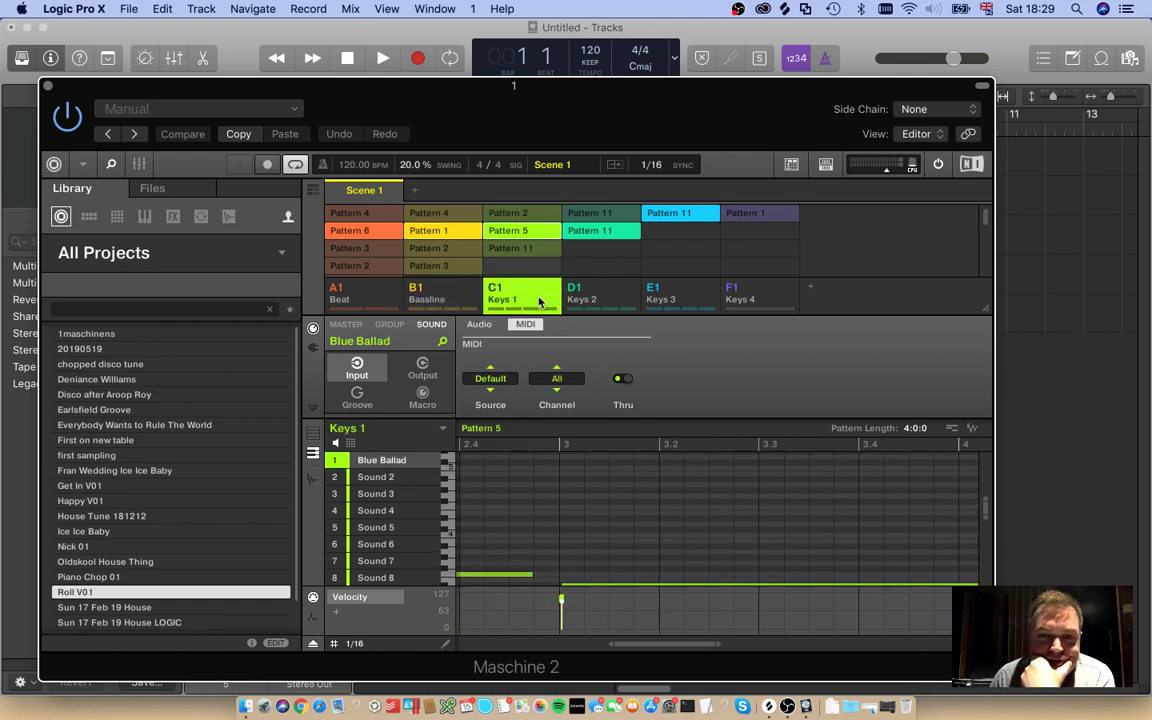
{"action": "left_click", "coordinate": [560, 380]}
{"action": "left_click", "coordinate": [519, 382]}
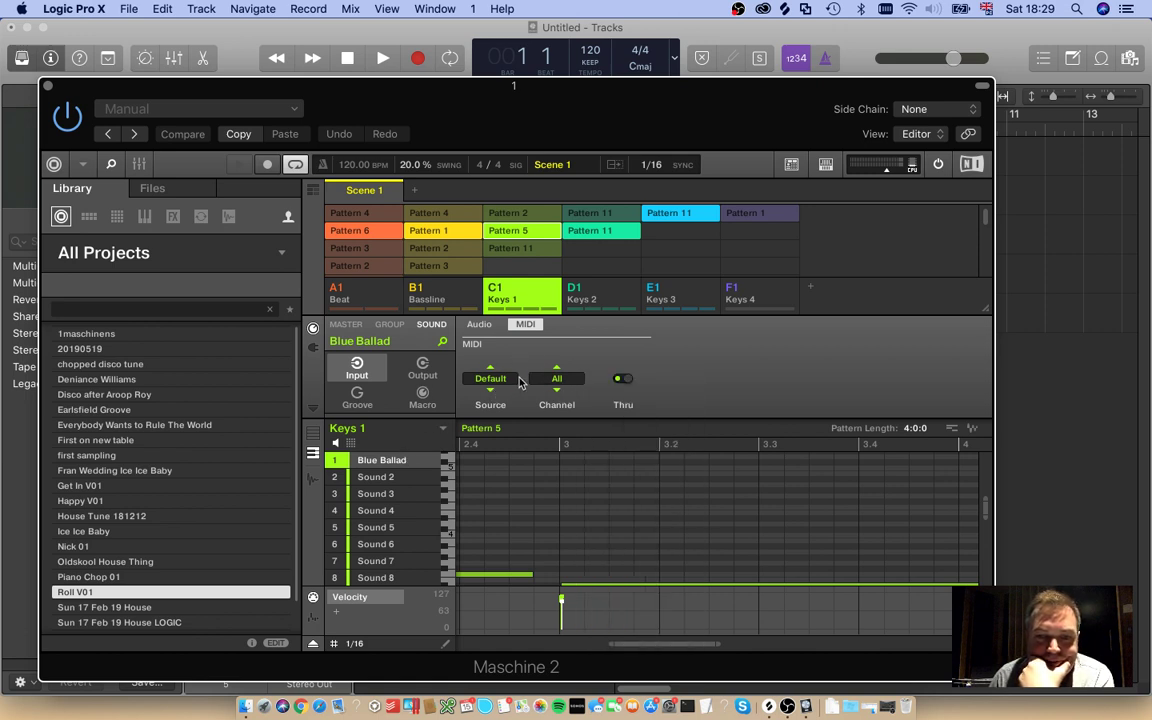
{"action": "left_click", "coordinate": [552, 380]}
{"action": "left_click", "coordinate": [602, 417]}
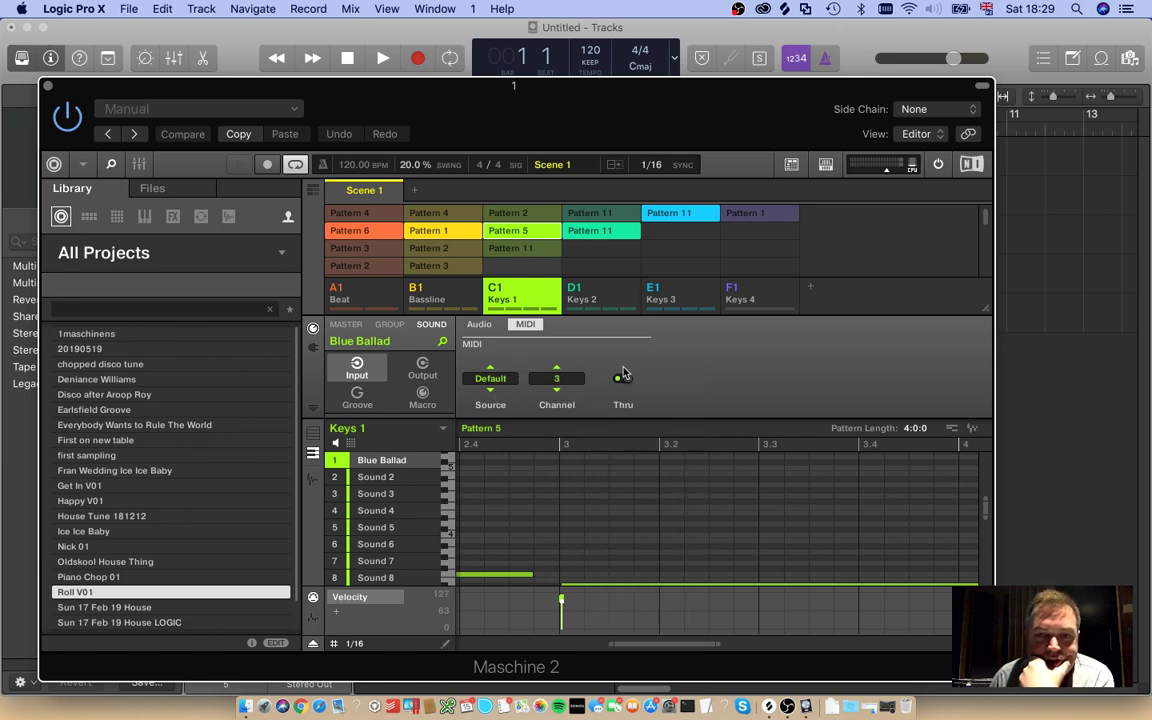
Step: Set the Blue Ballad sound's MIDI input channel to 4 in the Keys 2 group and to 5 in the Keys 3 group
{"action": "left_click", "coordinate": [617, 293]}
{"action": "left_click", "coordinate": [576, 378]}
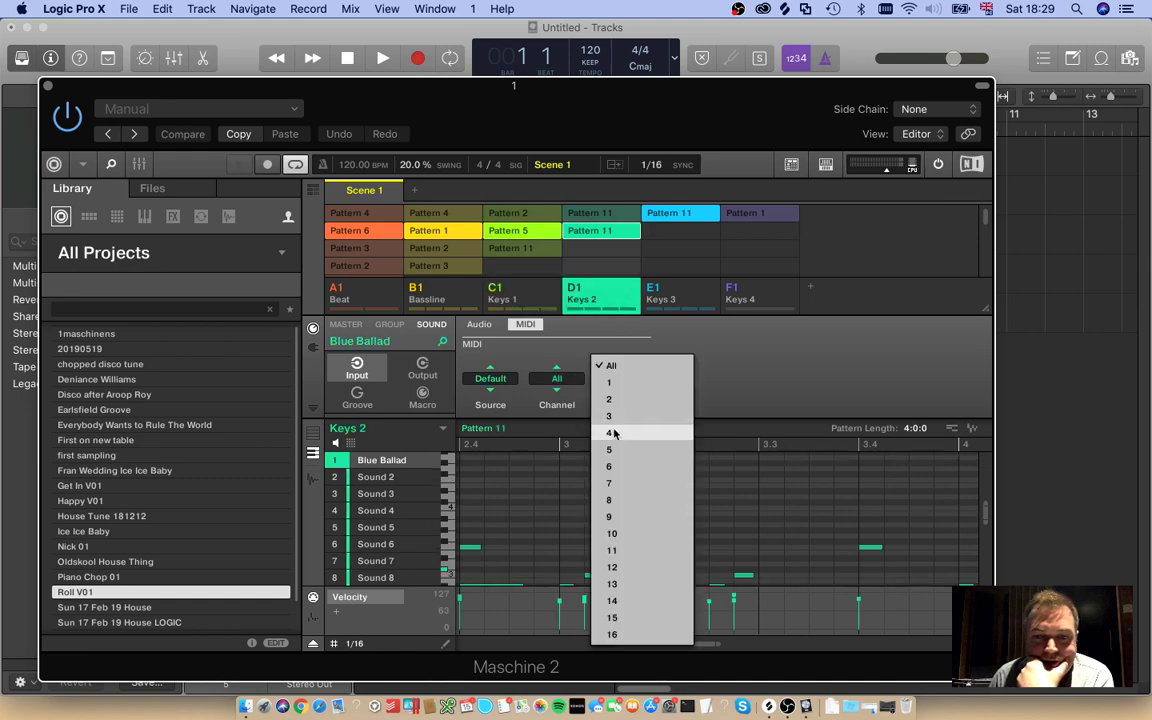
{"action": "left_click", "coordinate": [610, 432]}
{"action": "left_click", "coordinate": [677, 298]}
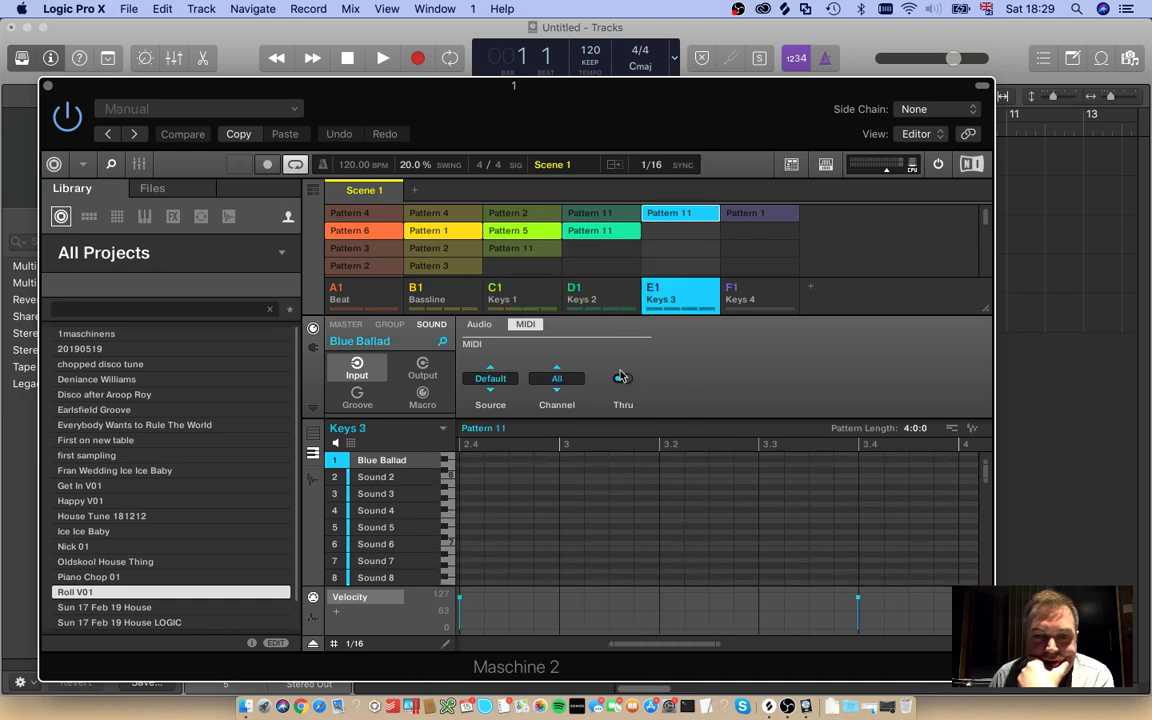
{"action": "left_click", "coordinate": [560, 380]}
{"action": "left_click", "coordinate": [608, 450]}
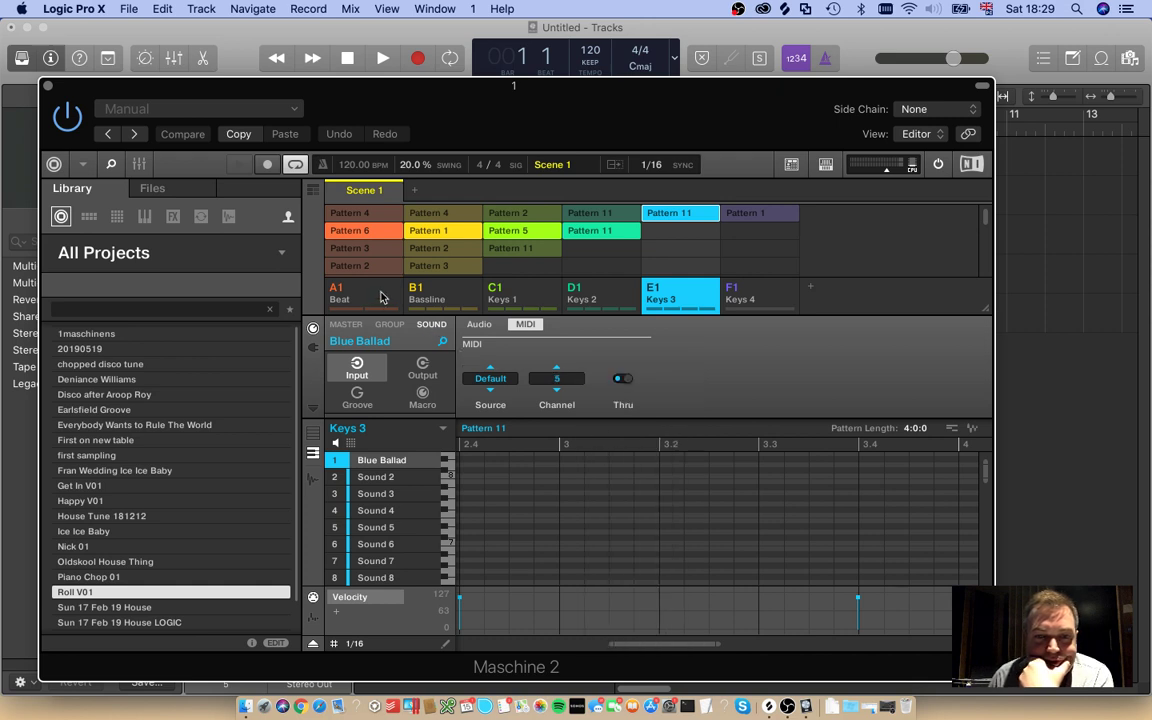
Step: Review the Beat group's MIDI routings and start note, and check the sound-level MIDI input channels of the Bassline and Keys groups
{"action": "left_click", "coordinate": [380, 297]}
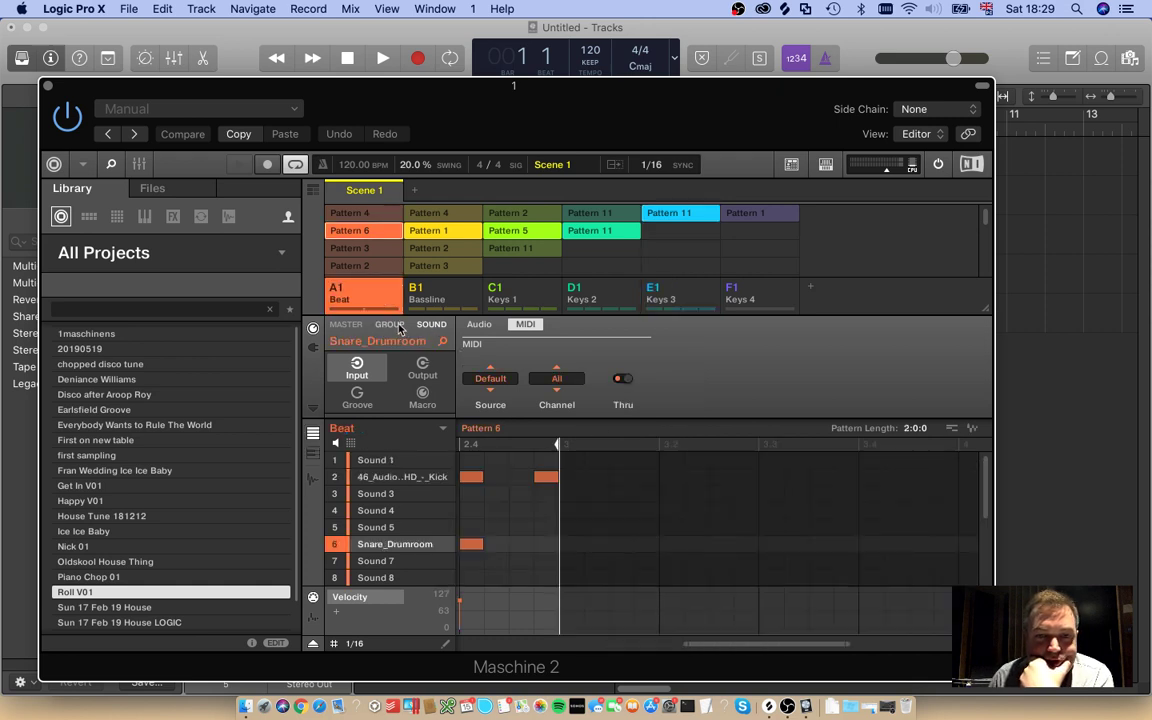
{"action": "left_click", "coordinate": [392, 325]}
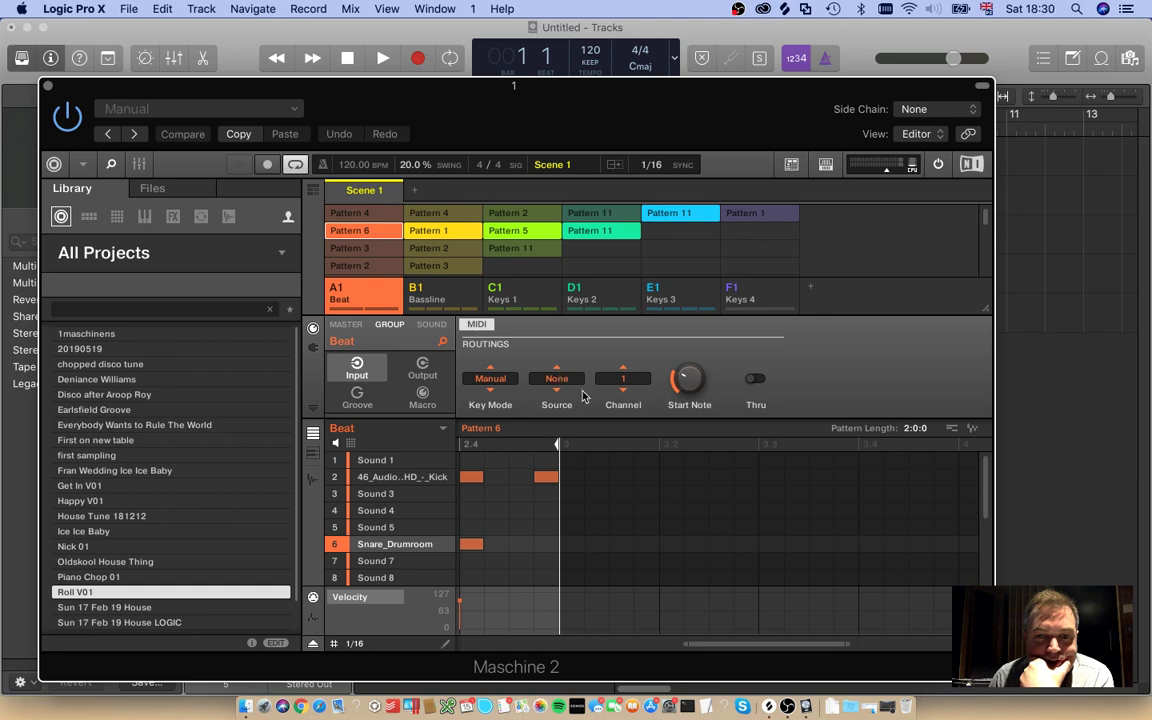
{"action": "mouse_move", "coordinate": [697, 392]}
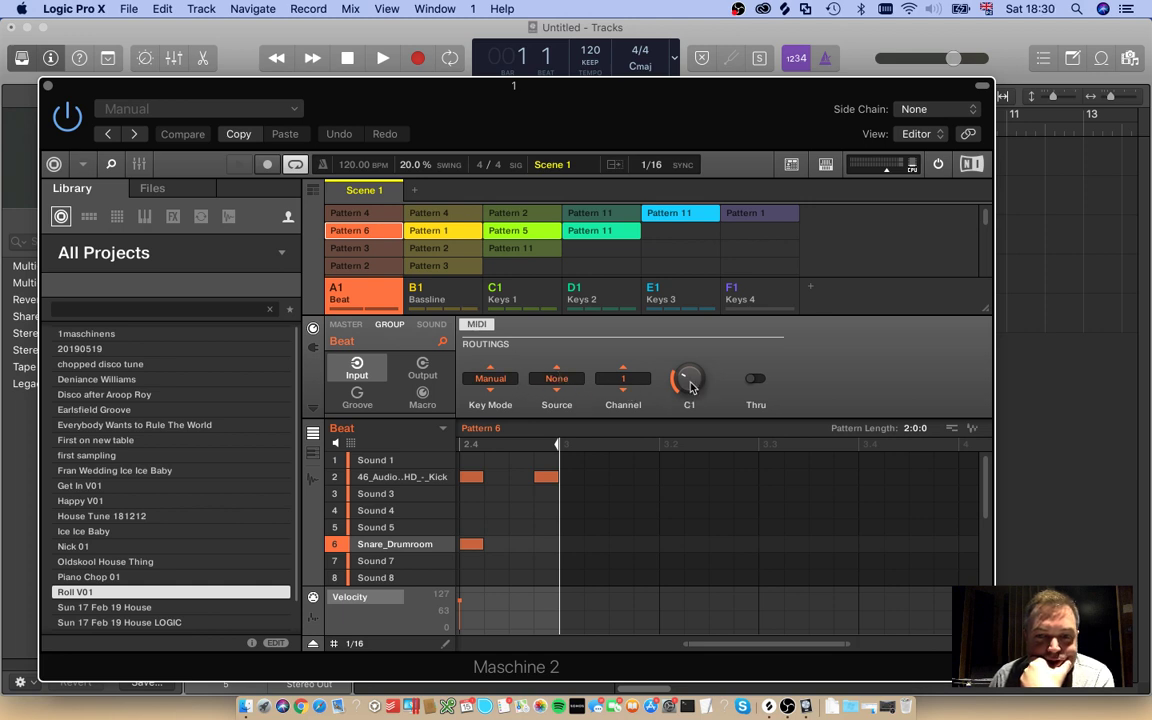
{"action": "left_click", "coordinate": [466, 296]}
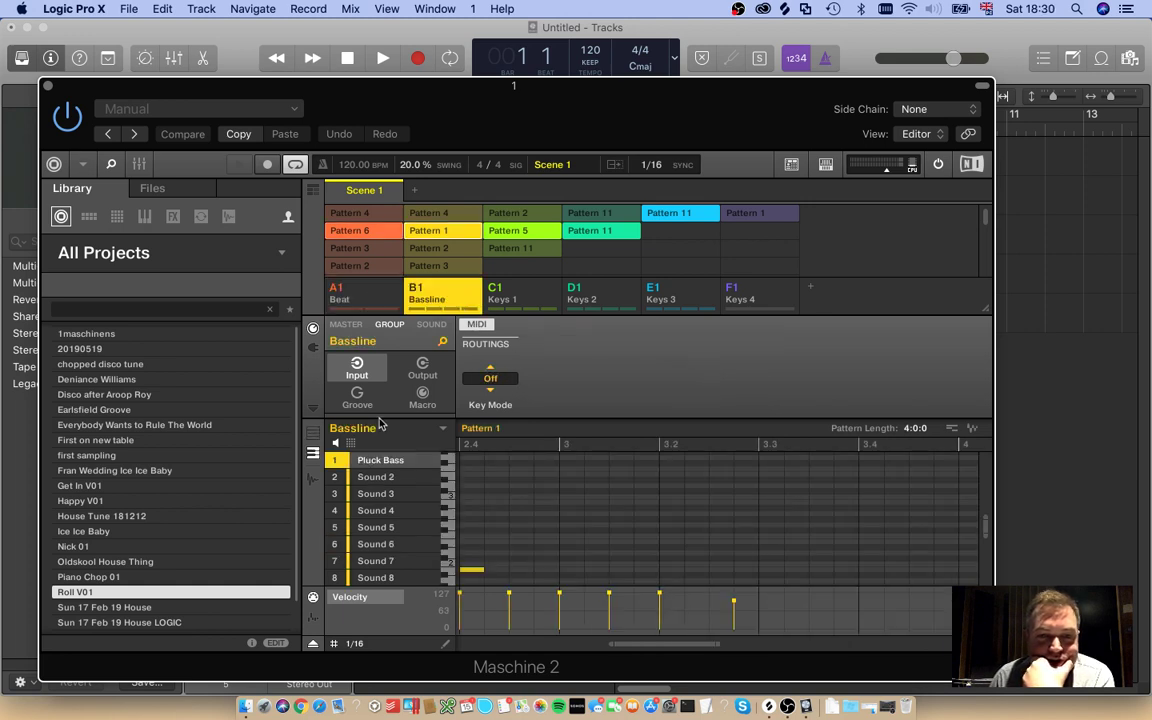
{"action": "left_click", "coordinate": [431, 324]}
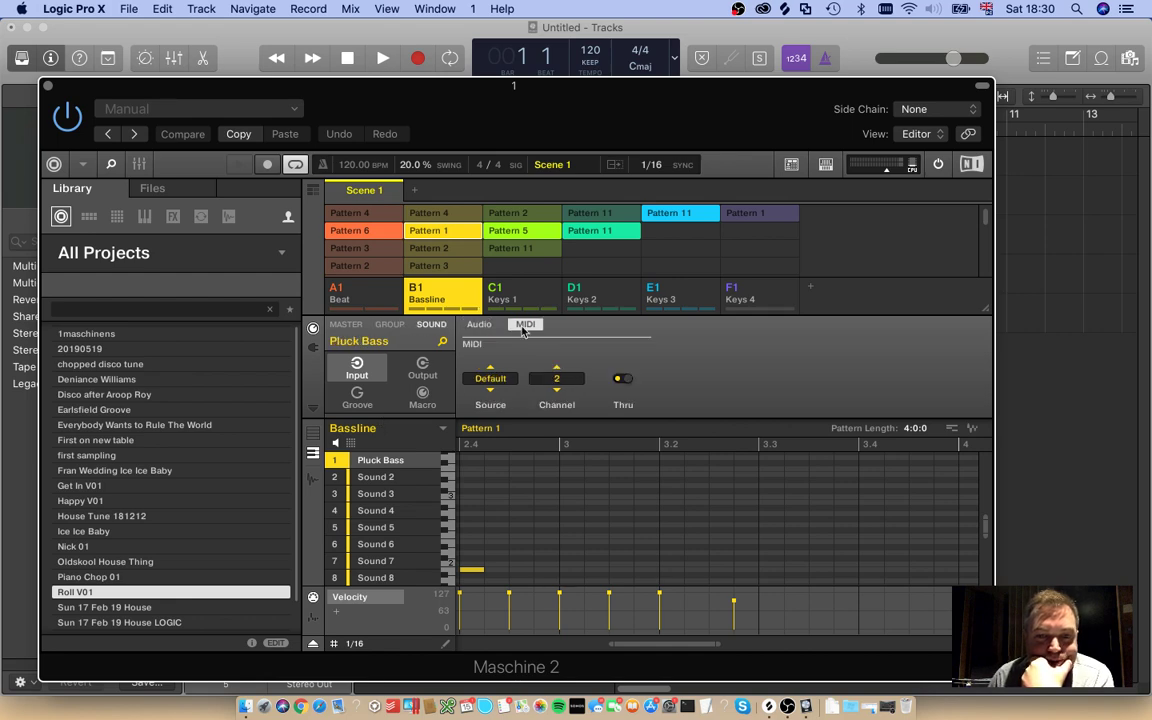
{"action": "left_click", "coordinate": [543, 295]}
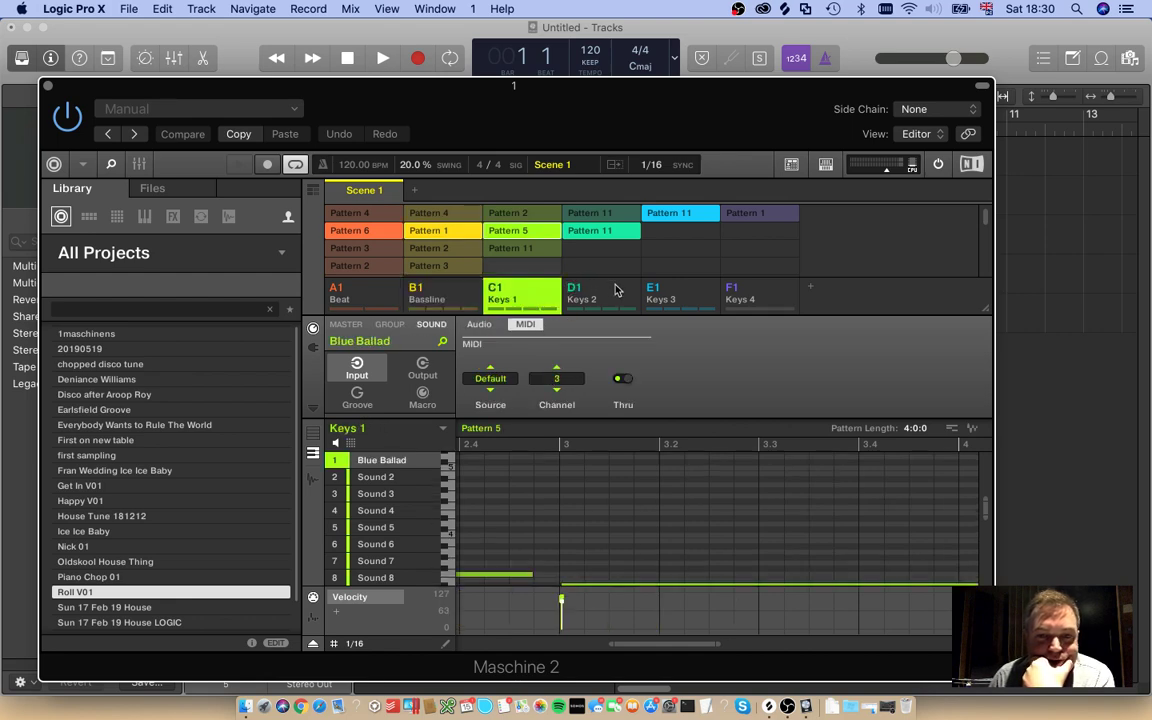
{"action": "left_click", "coordinate": [612, 292]}
{"action": "left_click", "coordinate": [690, 292]}
{"action": "left_click", "coordinate": [763, 290]}
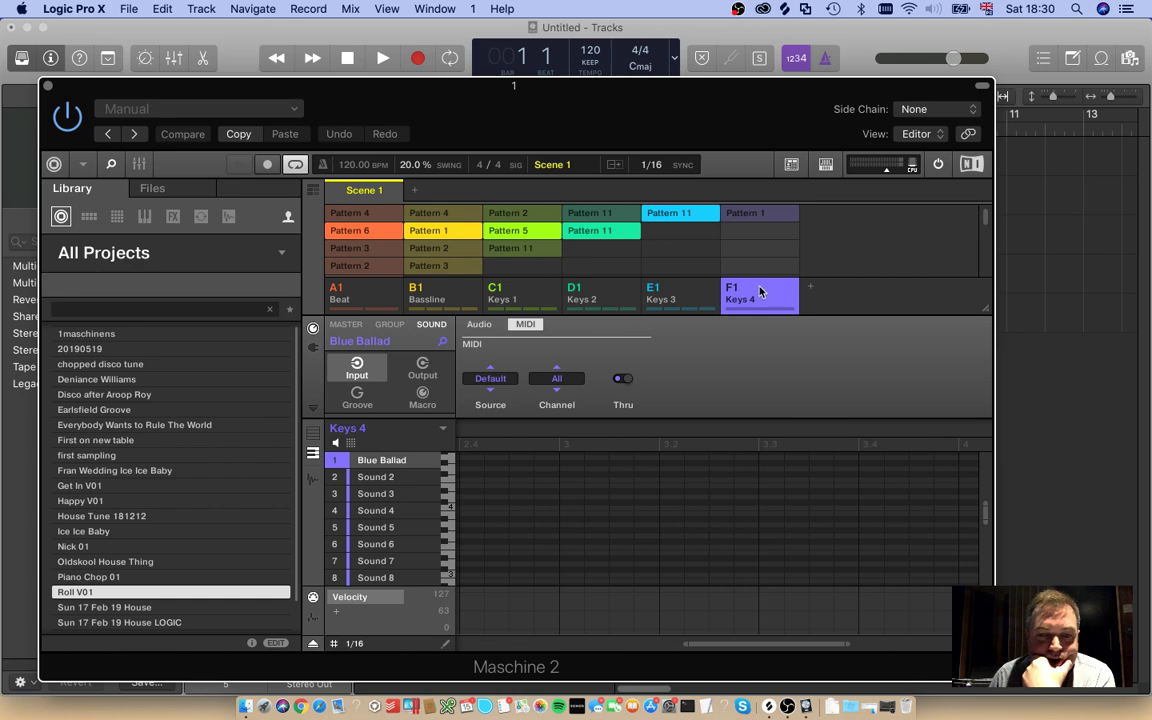
{"action": "left_click", "coordinate": [702, 297]}
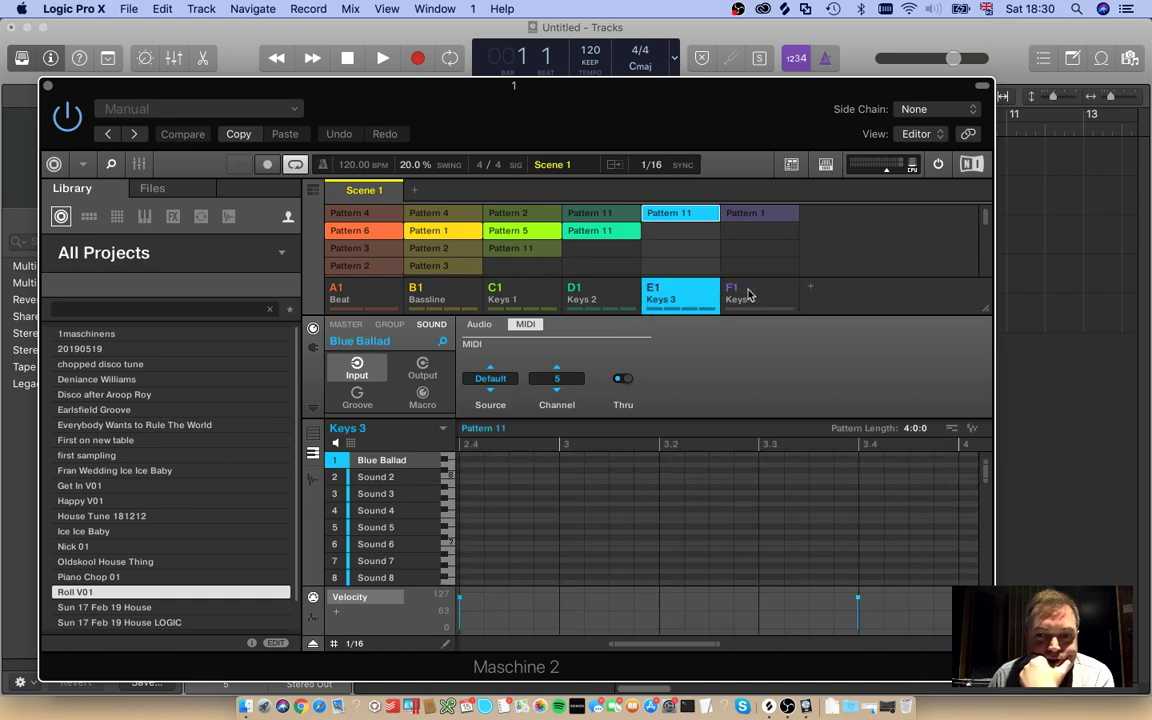
{"action": "left_click", "coordinate": [380, 295]}
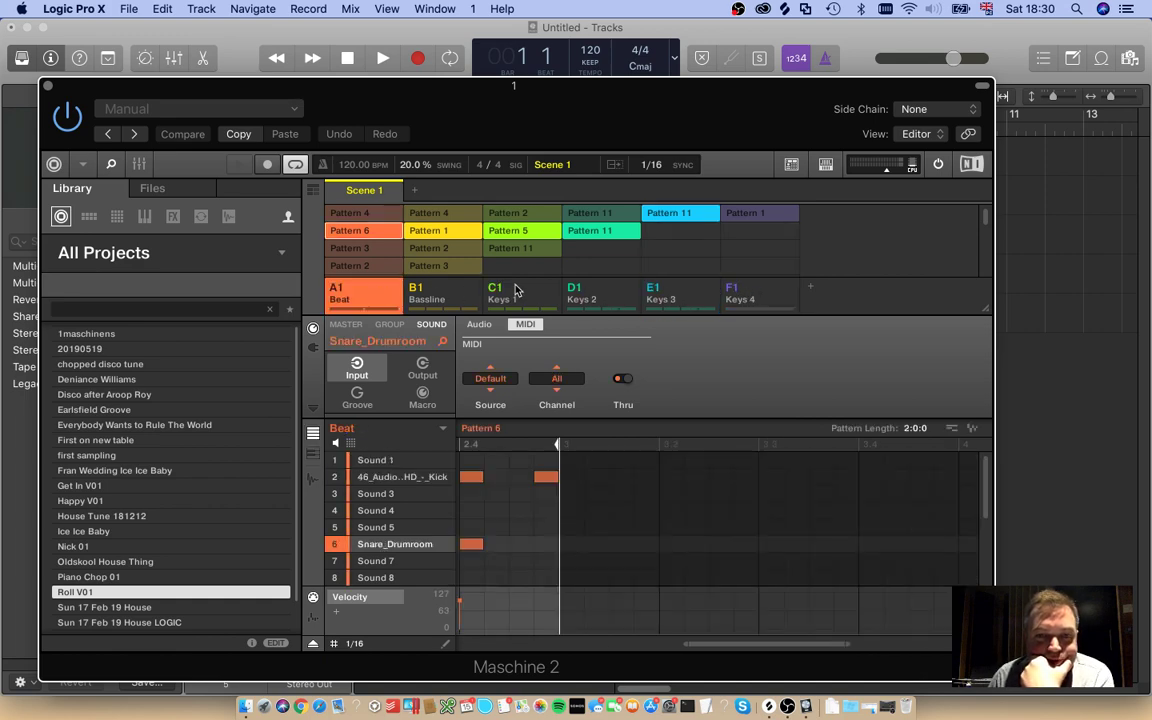
Step: Move the plug-in window down to expose the tracks, play the project briefly to watch the track meters, and stop playback
{"action": "left_click_drag", "start_coordinate": [507, 92], "coordinate": [537, 256]}
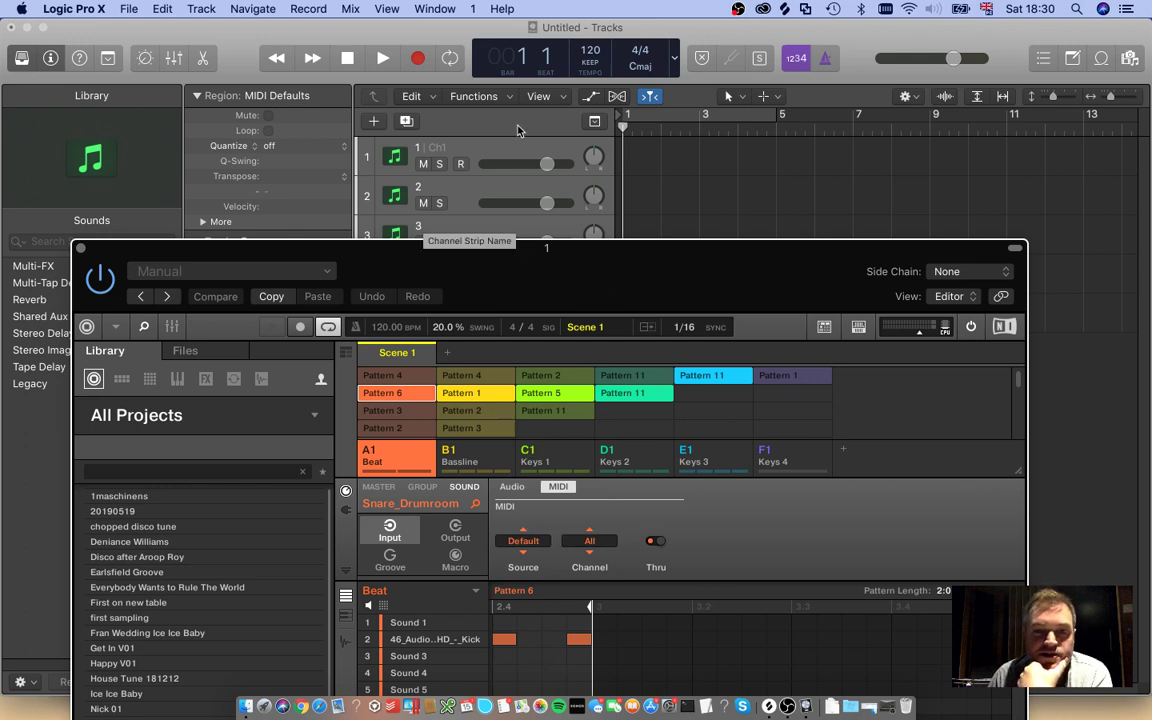
{"action": "left_click", "coordinate": [380, 58]}
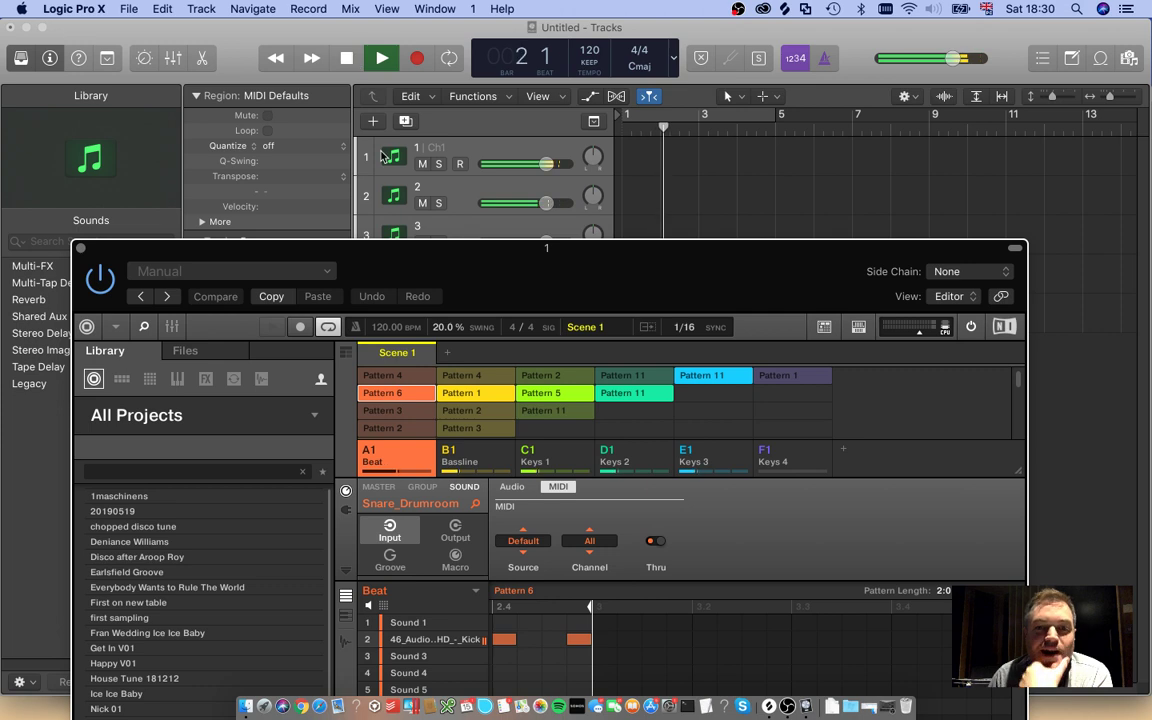
{"action": "left_click", "coordinate": [344, 60]}
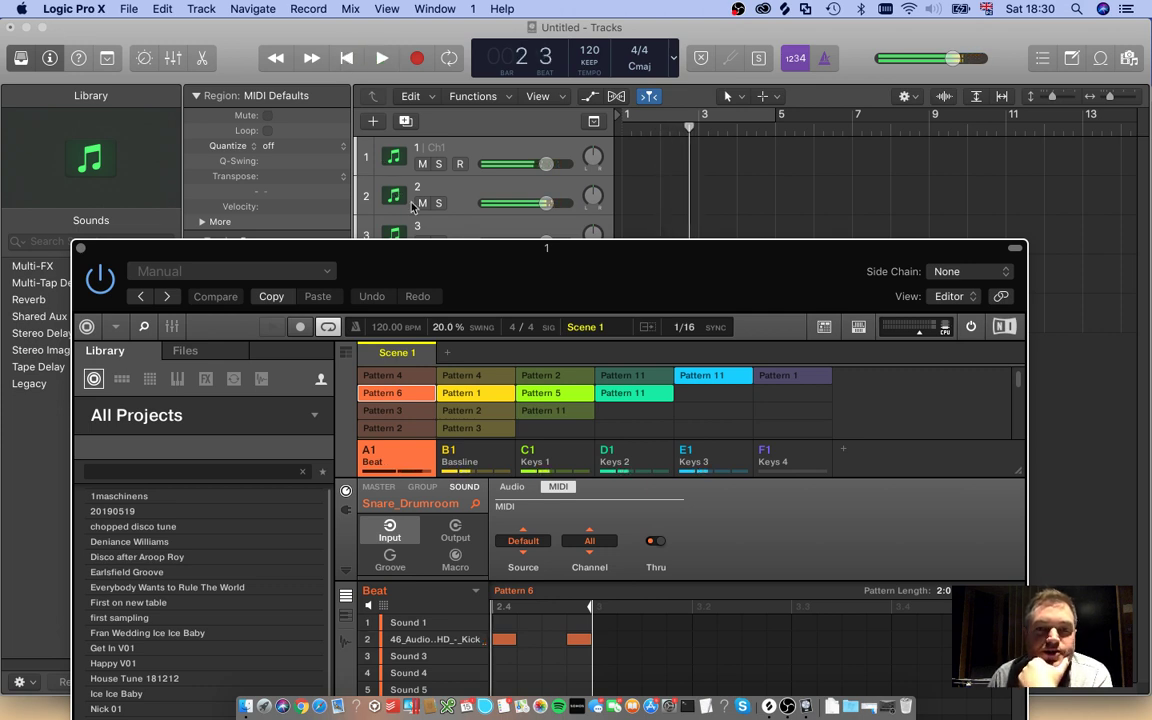
Step: Deactivate the active patterns of the Beat, Bassline, Keys 1, Keys 2 and Keys 3 groups in Scene 1
{"action": "left_click", "coordinate": [410, 398]}
{"action": "left_click", "coordinate": [465, 395]}
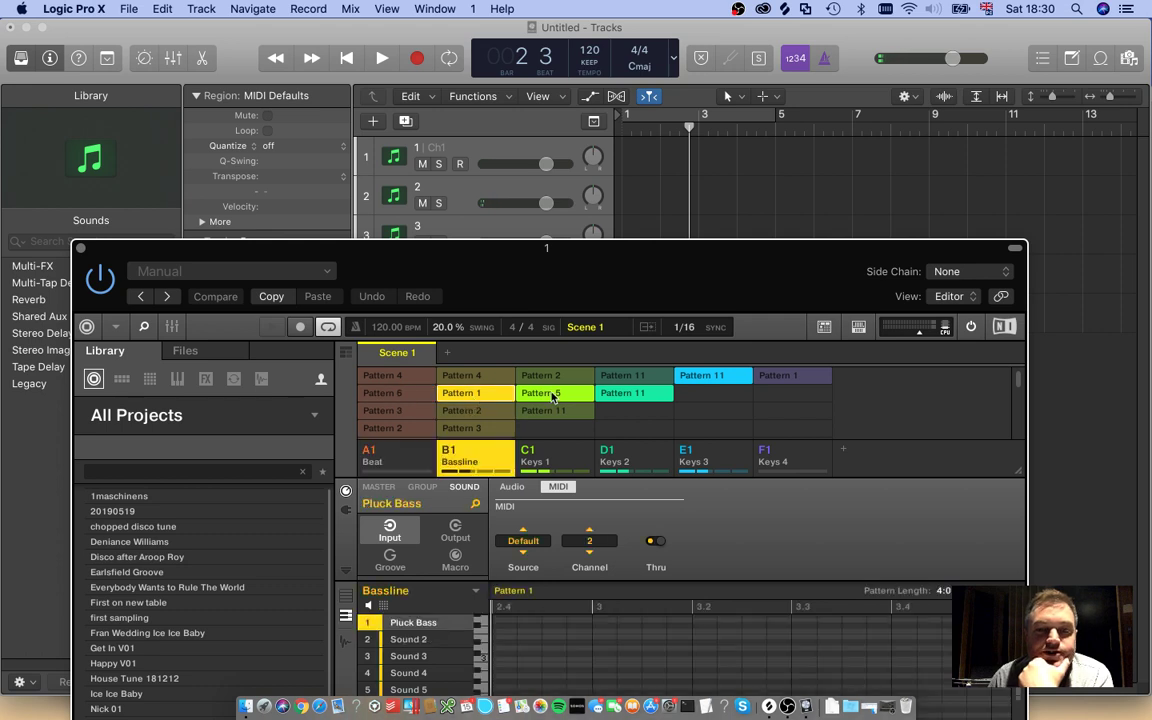
{"action": "left_click", "coordinate": [538, 395]}
{"action": "left_click", "coordinate": [618, 394]}
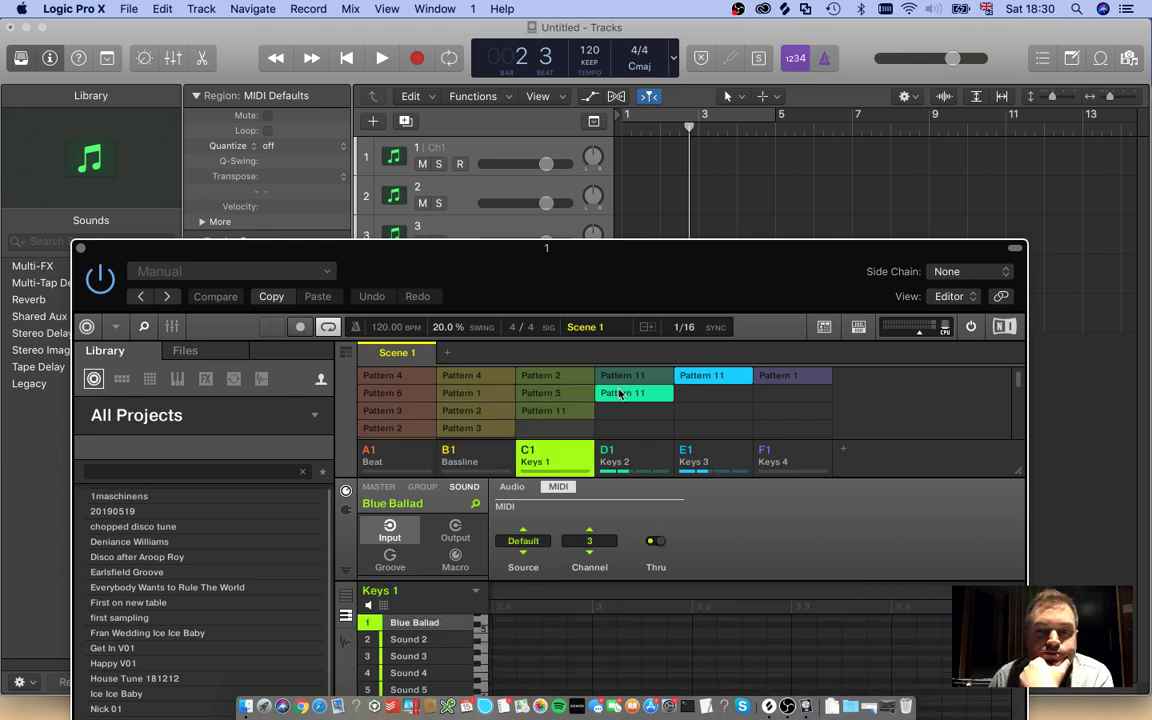
{"action": "left_click", "coordinate": [620, 395]}
{"action": "left_click", "coordinate": [699, 375]}
{"action": "left_click", "coordinate": [700, 376]}
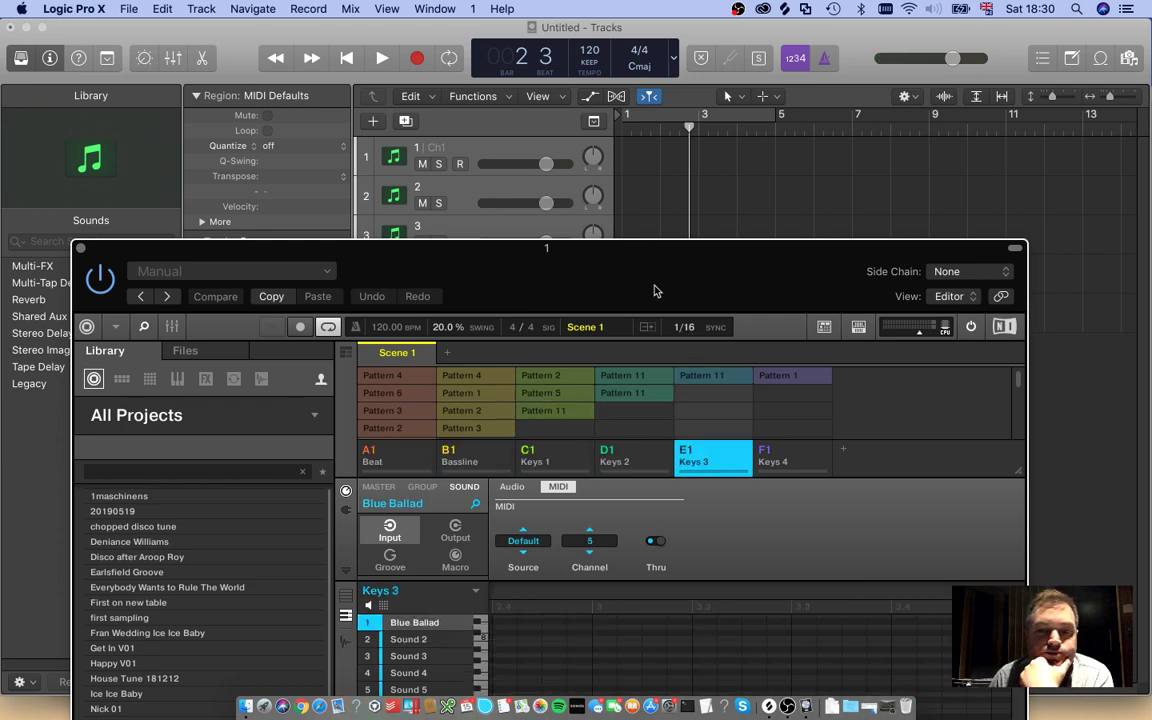
Step: Test playback while switching the Beat group's Pattern 6 on and off, and stop the transport
{"action": "left_click", "coordinate": [374, 59]}
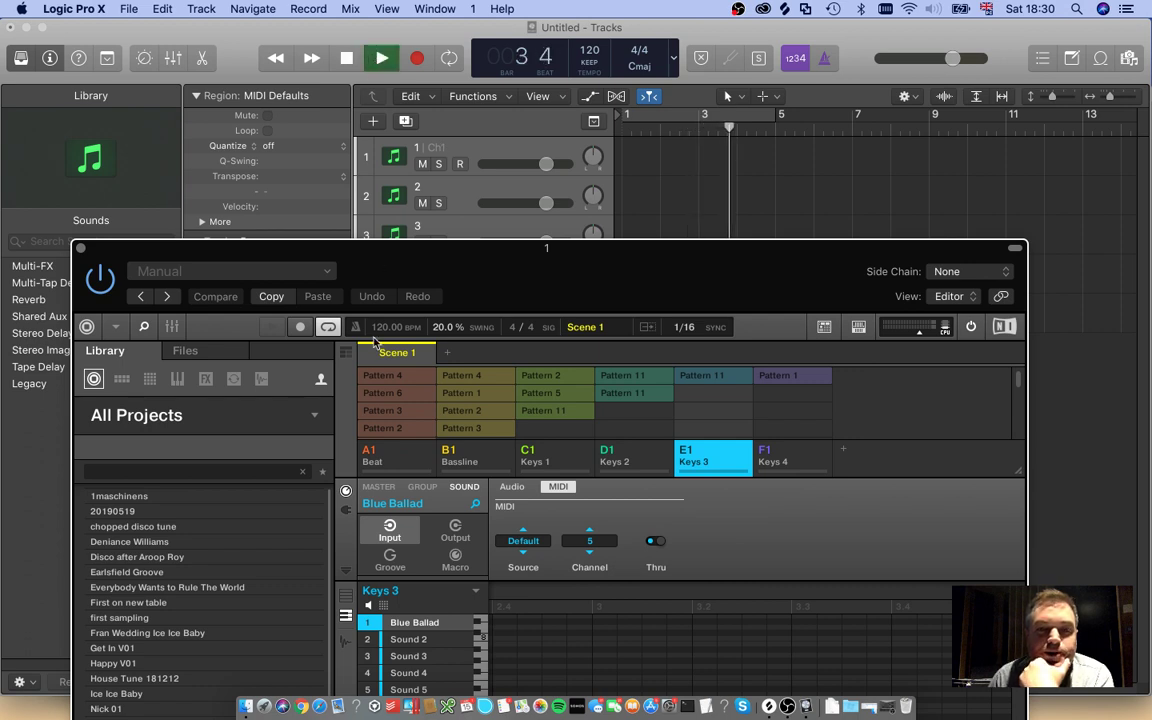
{"action": "left_click", "coordinate": [381, 396]}
{"action": "left_click", "coordinate": [381, 397]}
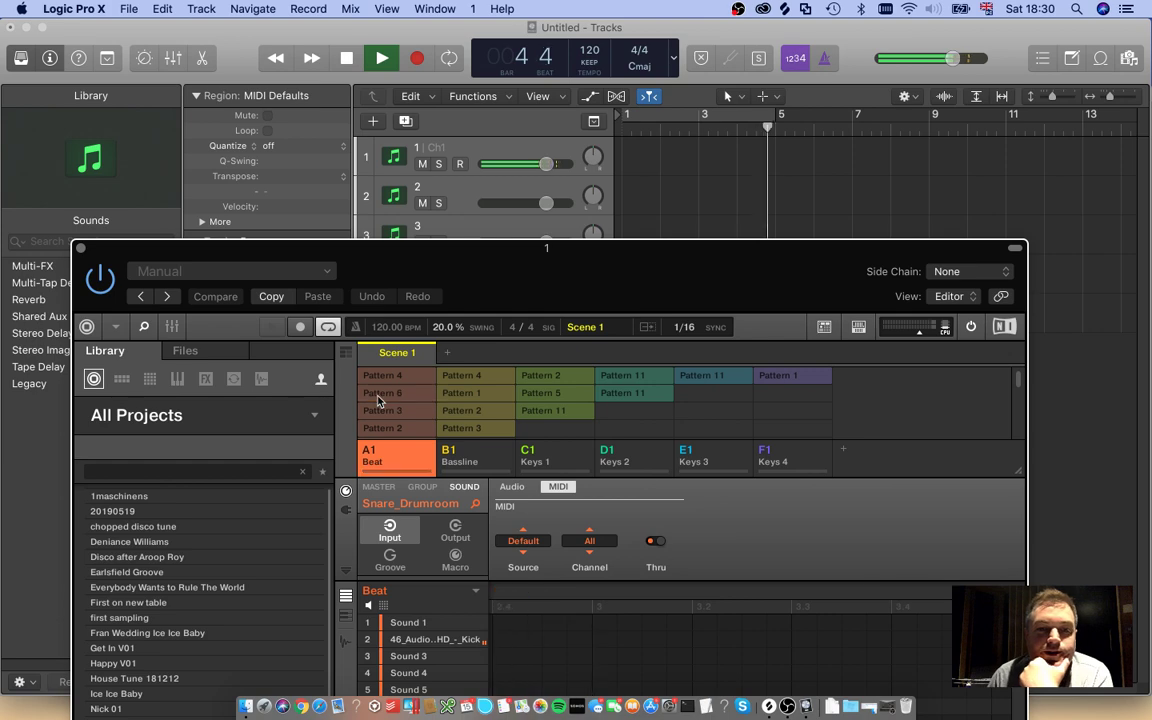
{"action": "left_click", "coordinate": [347, 59]}
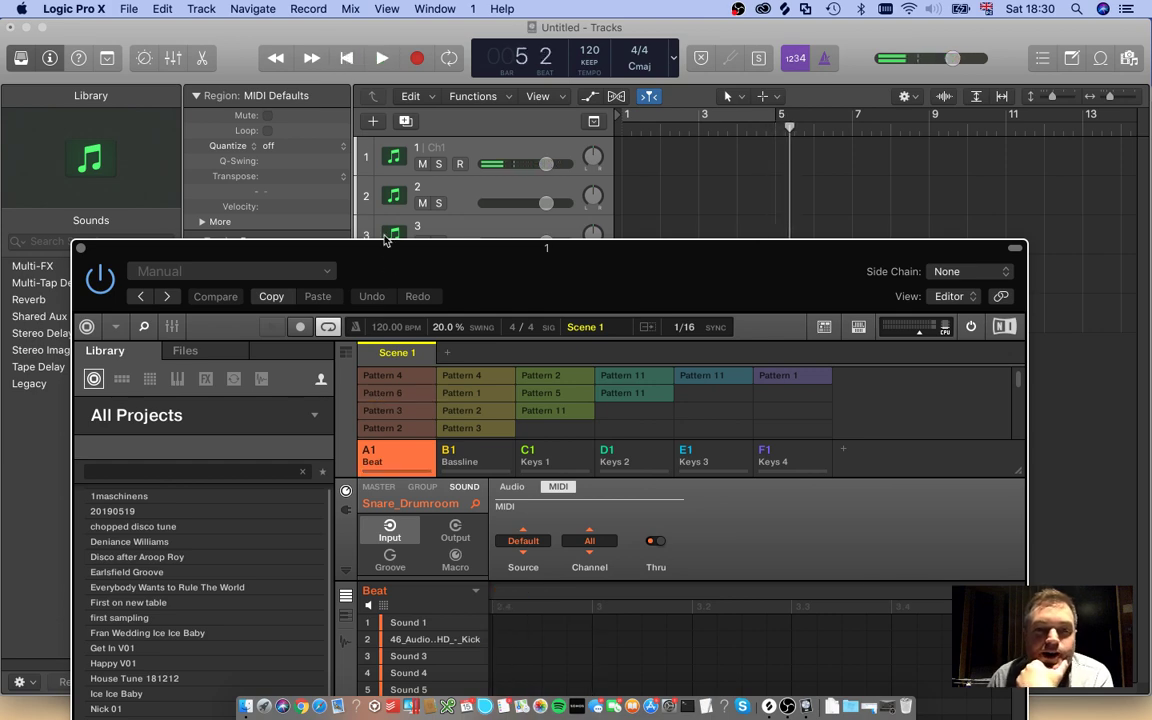
Step: Activate Pattern 6 of the Beat group in Scene 1 and show the beginning of its notes
{"action": "left_click_drag", "start_coordinate": [408, 264], "coordinate": [531, 266]}
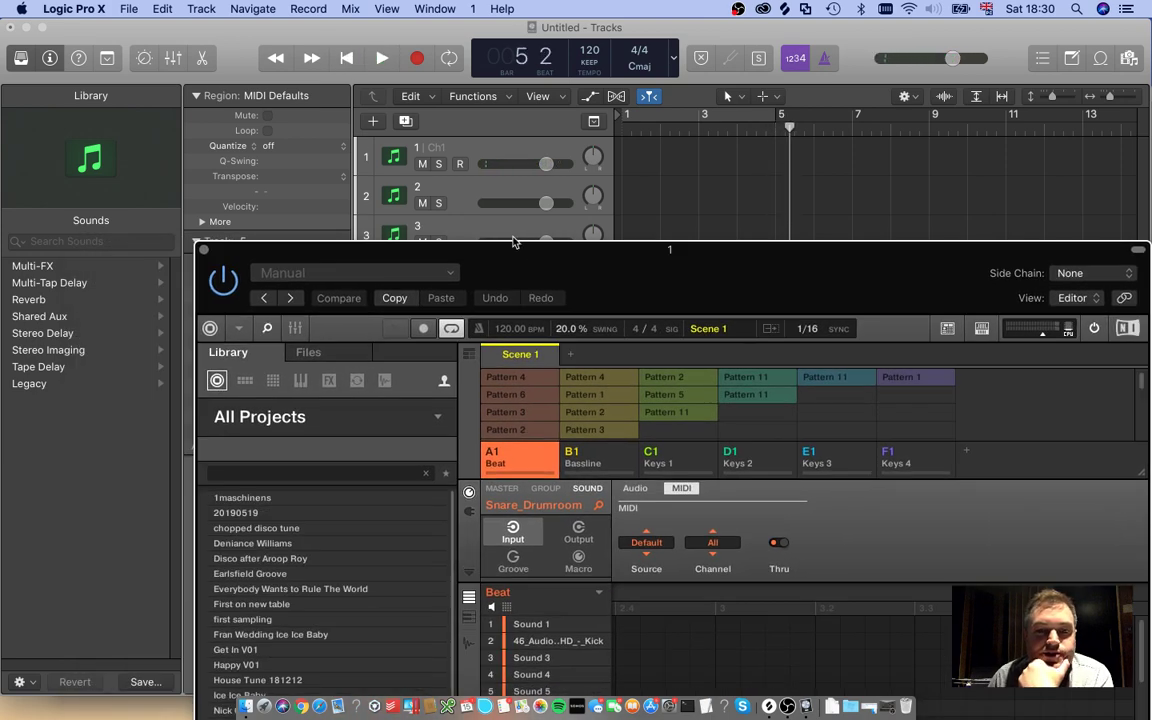
{"action": "left_click", "coordinate": [514, 402]}
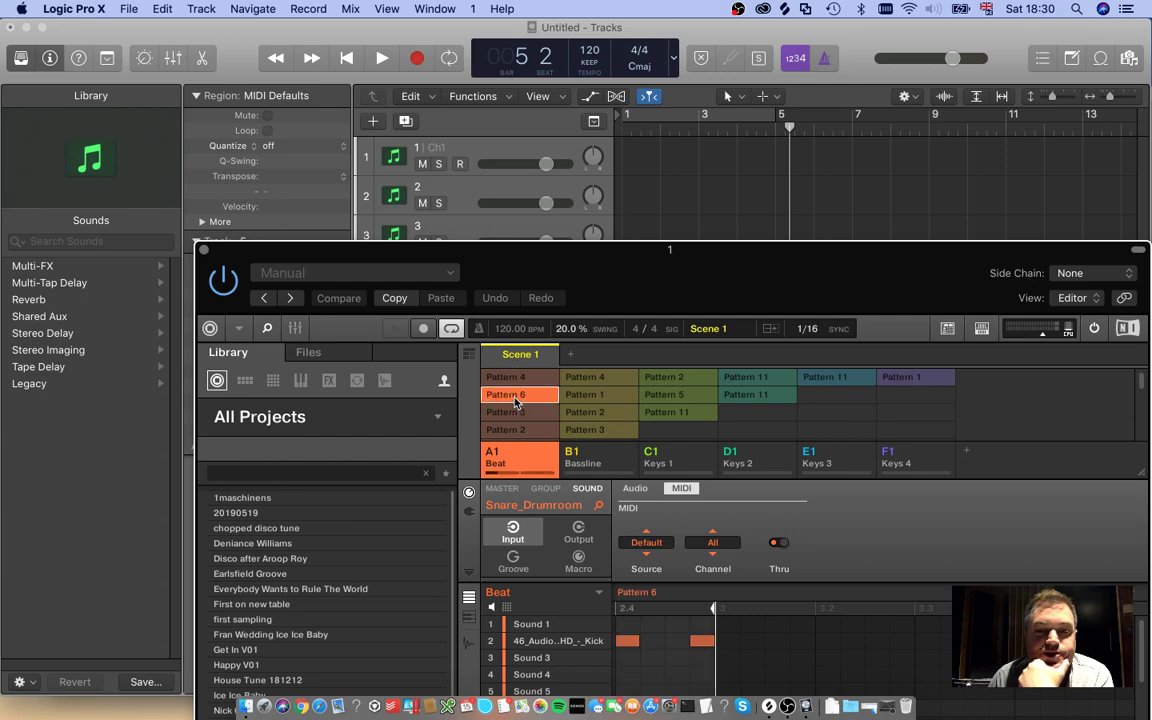
{"action": "left_click_drag", "start_coordinate": [628, 258], "coordinate": [450, 86]}
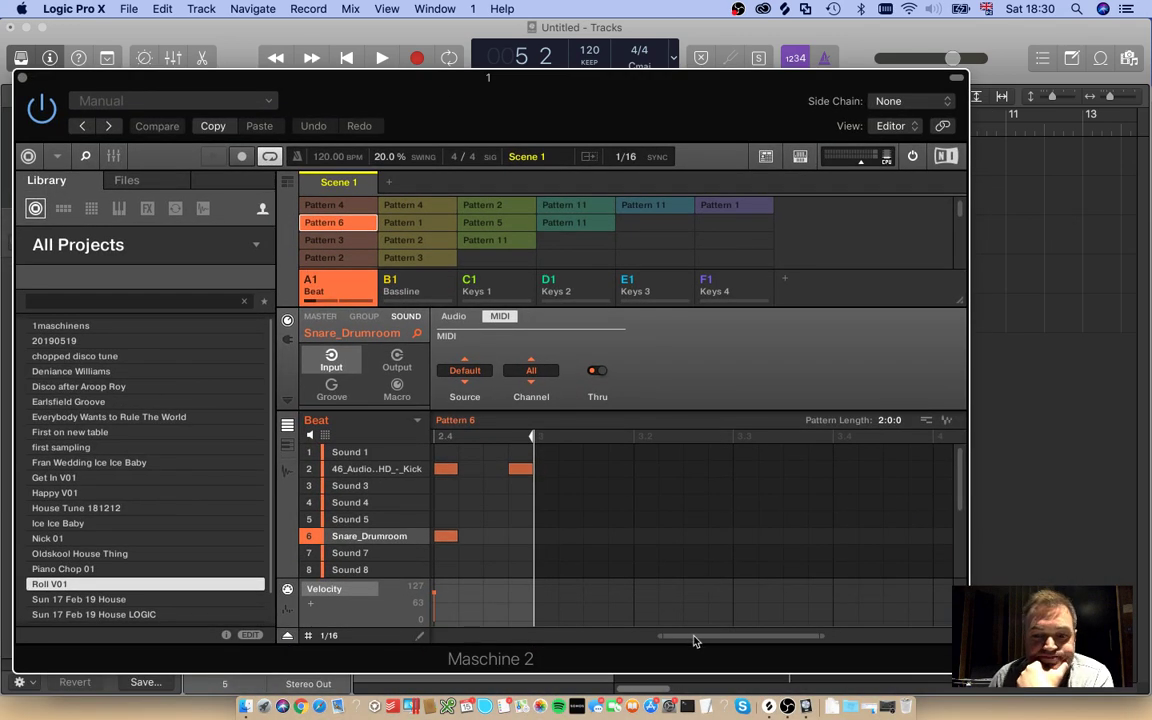
{"action": "left_click_drag", "start_coordinate": [694, 636], "coordinate": [469, 636]}
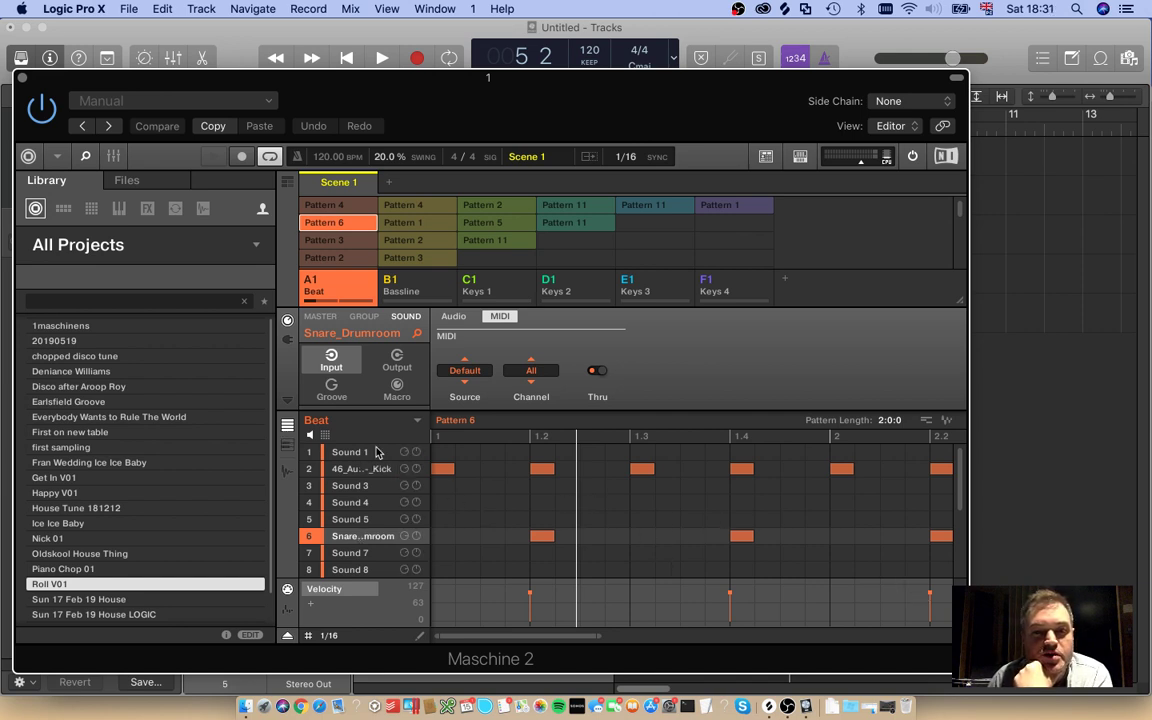
Step: Set the Beat group's Group MIDI Batch Setup to Sounds to MIDI Notes
{"action": "right_click", "coordinate": [337, 292]}
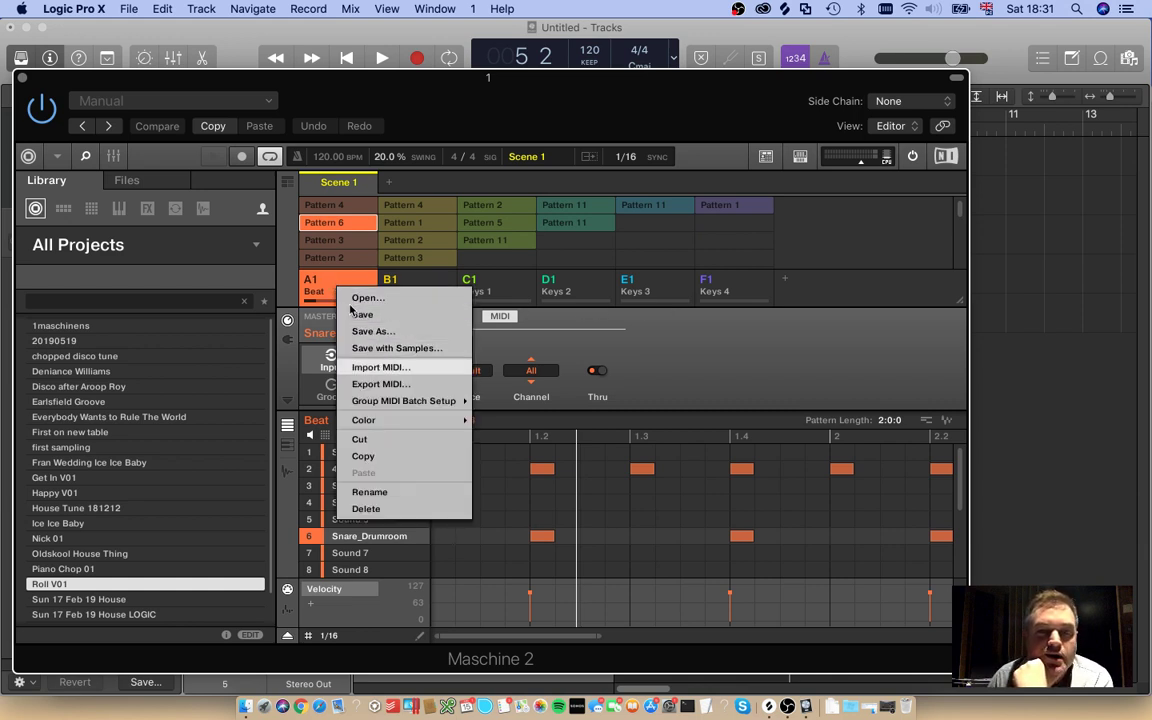
{"action": "mouse_move", "coordinate": [377, 401]}
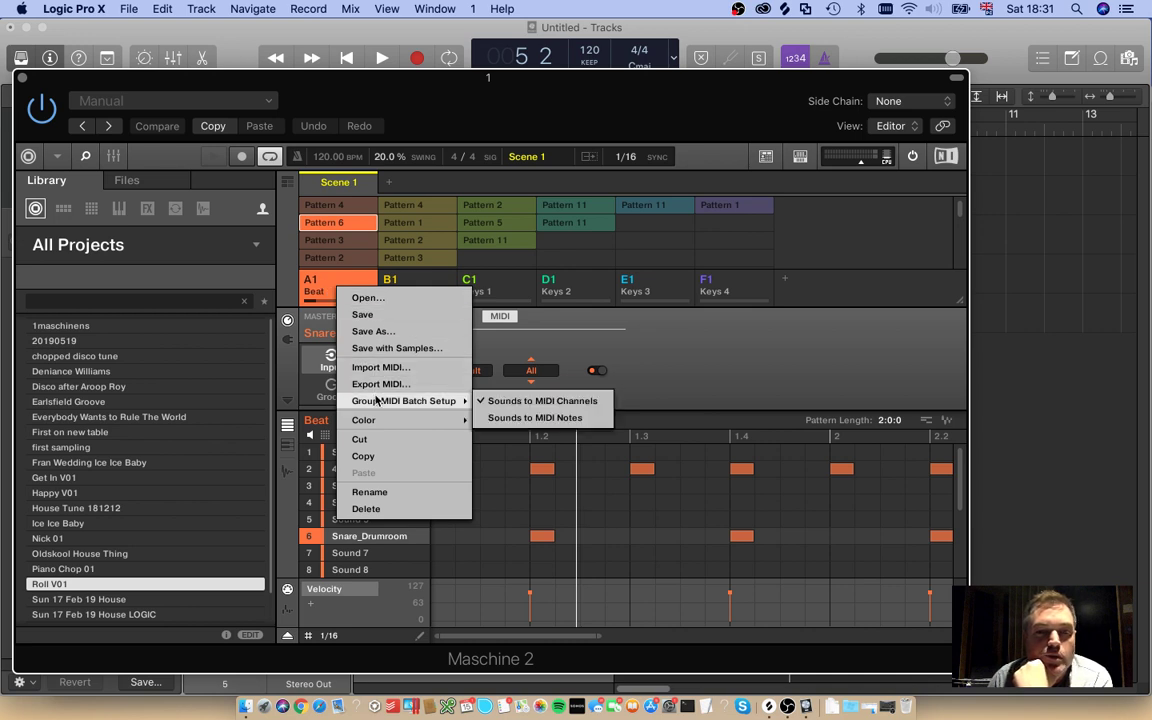
{"action": "left_click", "coordinate": [509, 420]}
Step: Apply the Sounds to MIDI Notes batch setup to the Bassline and Keys 1 groups
{"action": "right_click", "coordinate": [423, 285]}
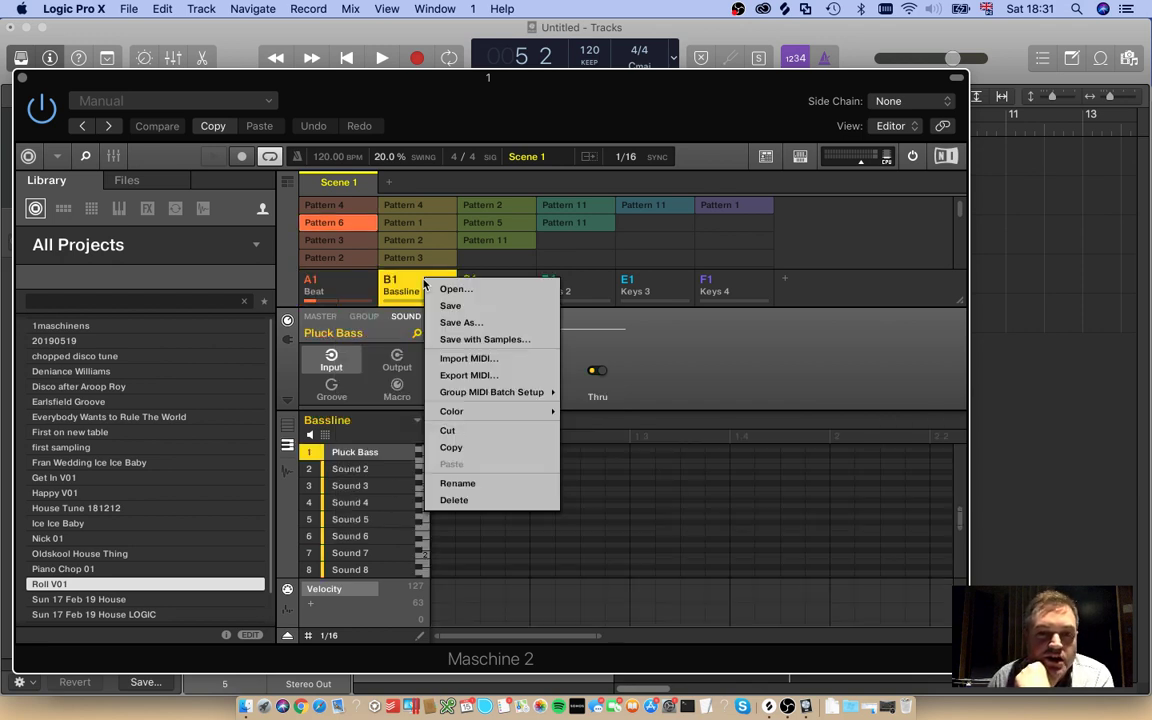
{"action": "mouse_move", "coordinate": [540, 391]}
{"action": "left_click", "coordinate": [613, 408]}
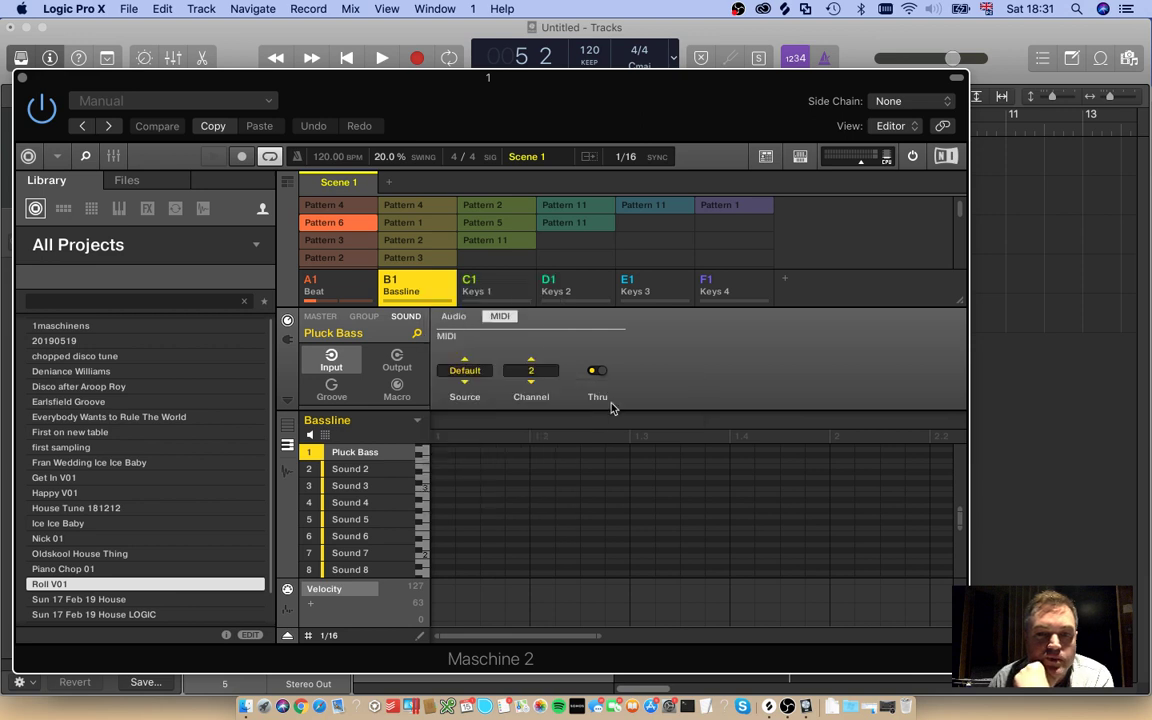
{"action": "right_click", "coordinate": [509, 287]}
{"action": "mouse_move", "coordinate": [590, 394]}
{"action": "left_click", "coordinate": [685, 410]}
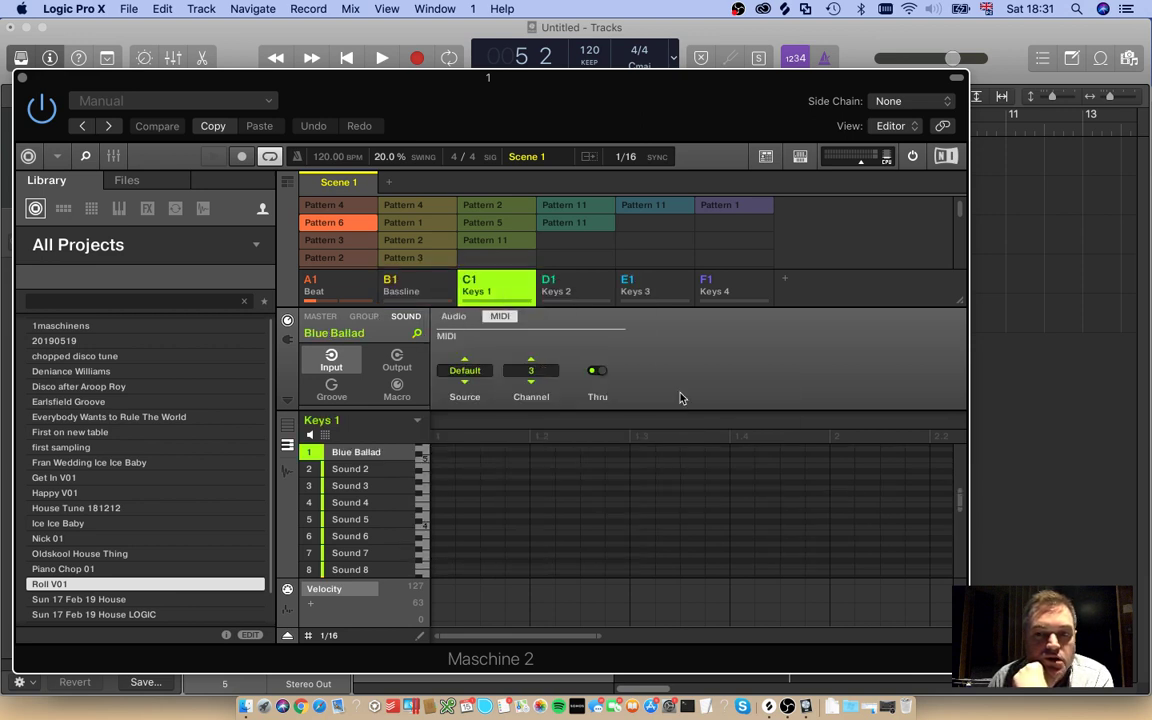
Step: Apply the Sounds to MIDI Notes batch setup to the Keys 2 and Keys 3 groups
{"action": "right_click", "coordinate": [561, 282]}
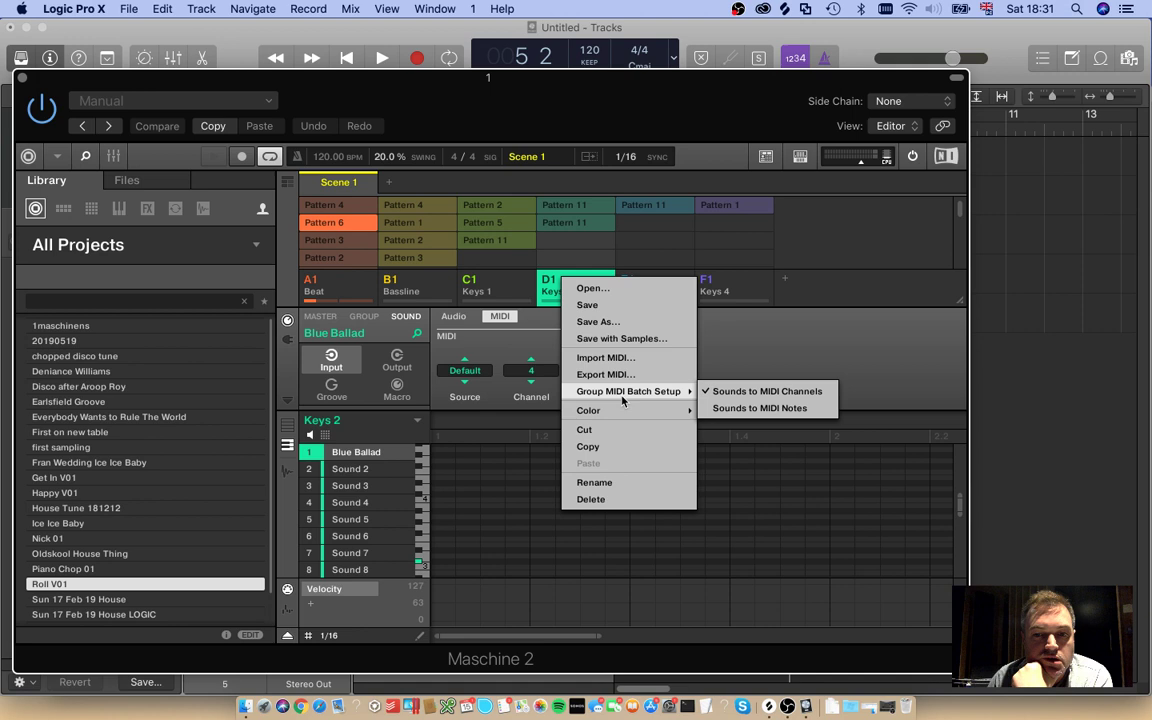
{"action": "left_click", "coordinate": [740, 408]}
{"action": "right_click", "coordinate": [660, 285]}
{"action": "mouse_move", "coordinate": [730, 398]}
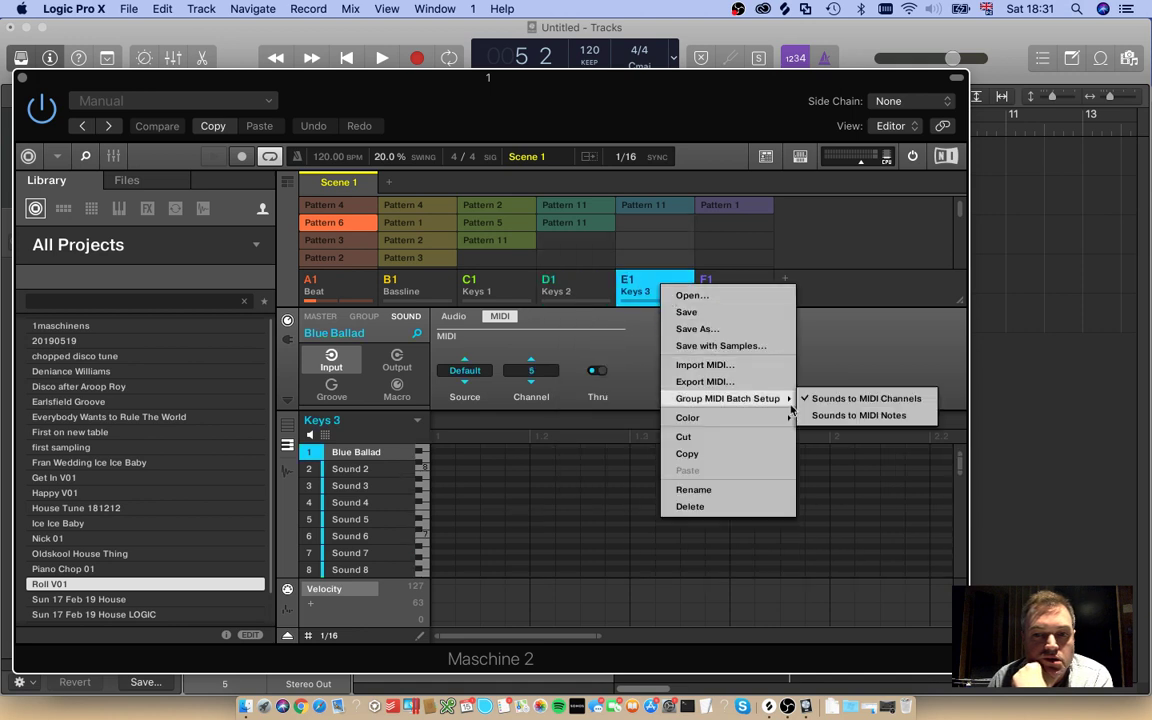
{"action": "left_click", "coordinate": [820, 413]}
Step: Copy the Beat group's Pattern 6 as a MIDI region onto track 1 at bar 1, without importing its tempo
{"action": "left_click", "coordinate": [365, 286]}
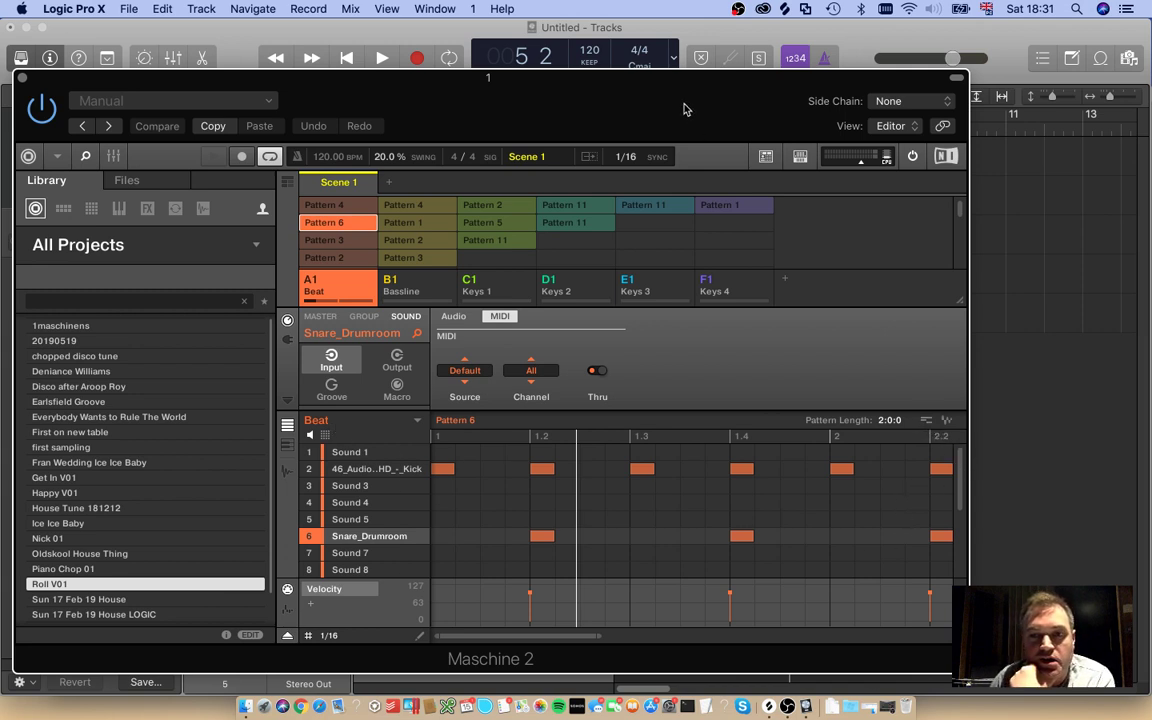
{"action": "left_click_drag", "start_coordinate": [681, 108], "coordinate": [625, 156]}
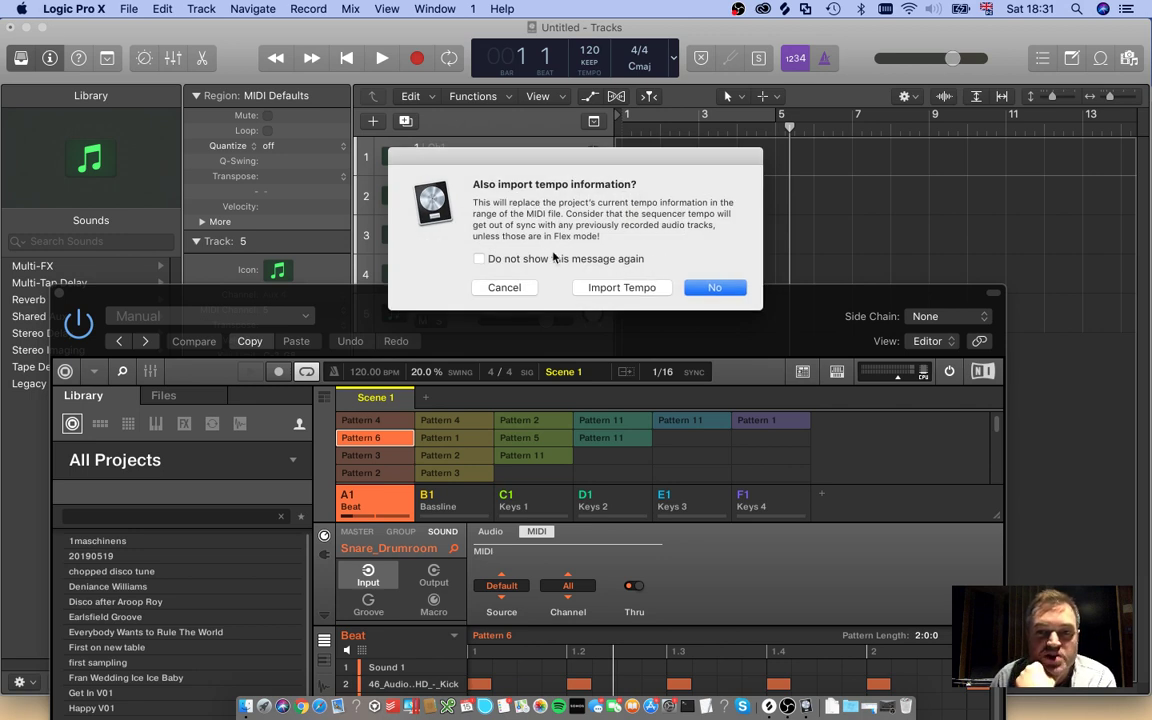
{"action": "left_click", "coordinate": [714, 288]}
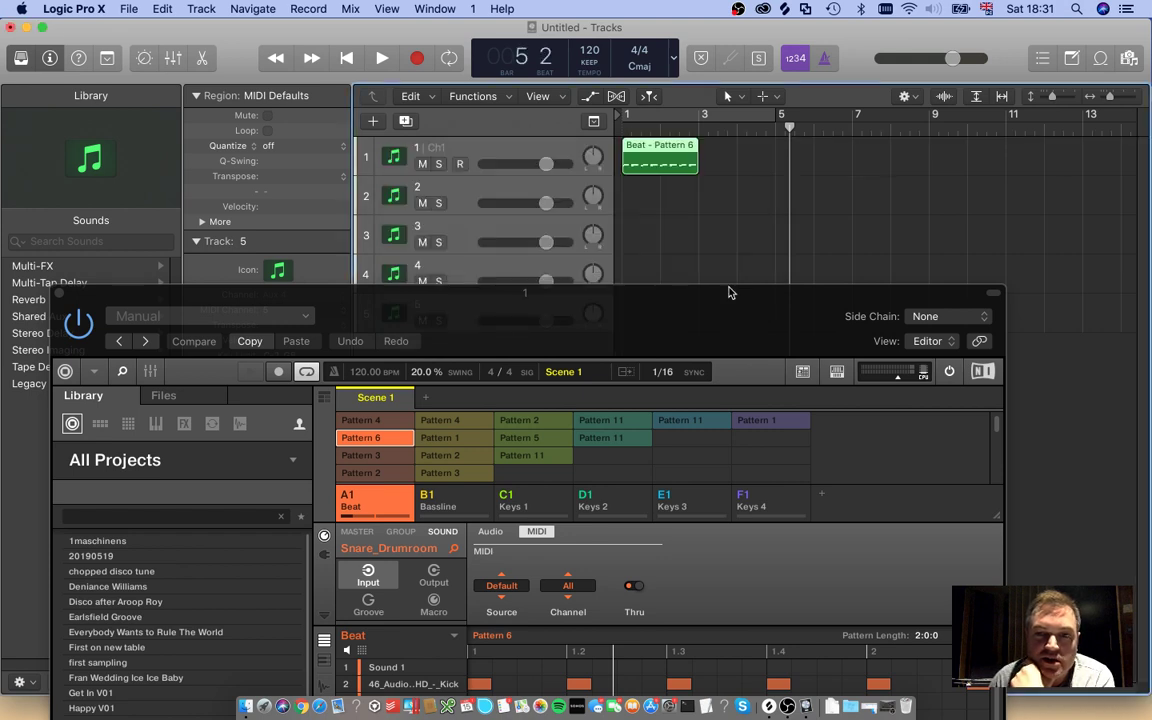
Step: Switch off the Beat group's Pattern 6 in Maschine and play the MIDI region on track 1 from the start
{"action": "left_click", "coordinate": [392, 443]}
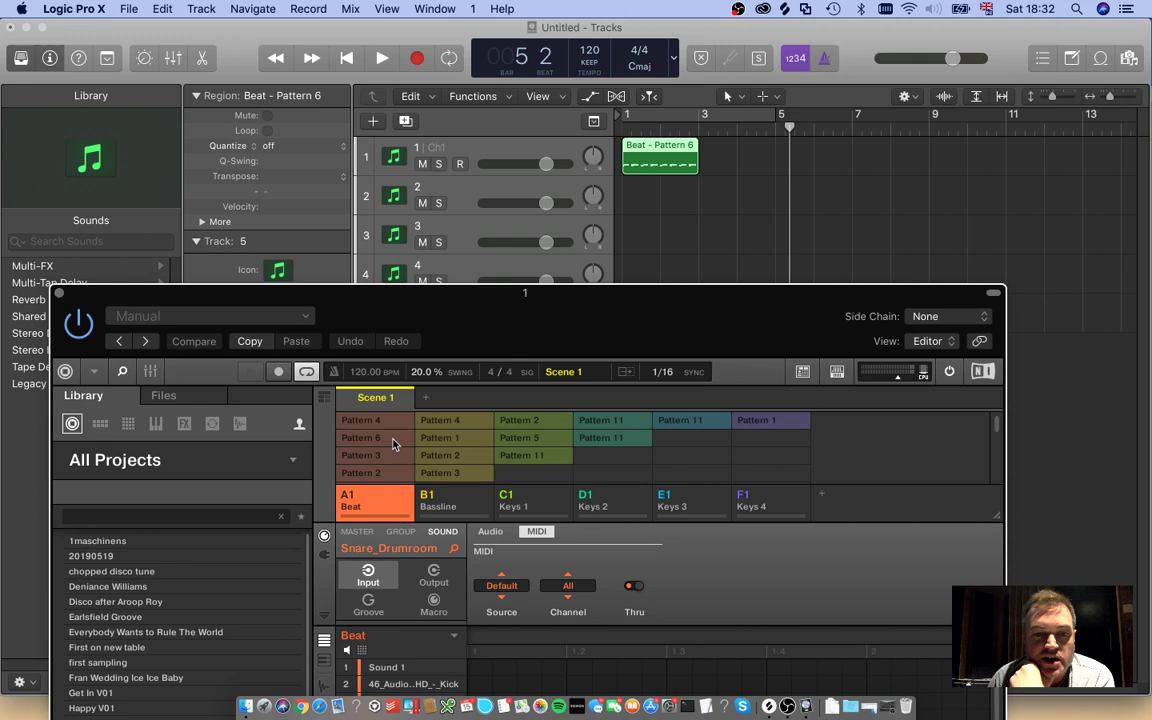
{"action": "left_click", "coordinate": [348, 58]}
{"action": "left_click", "coordinate": [381, 59]}
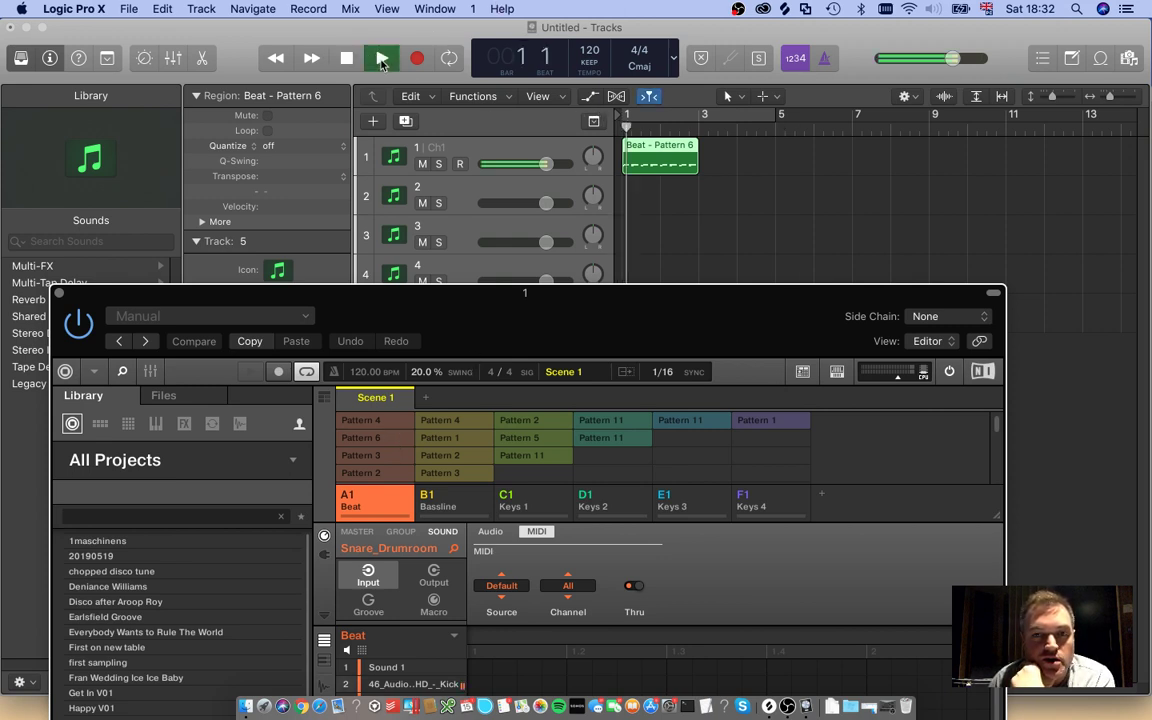
{"action": "left_click", "coordinate": [687, 185]}
{"action": "left_click", "coordinate": [681, 156]}
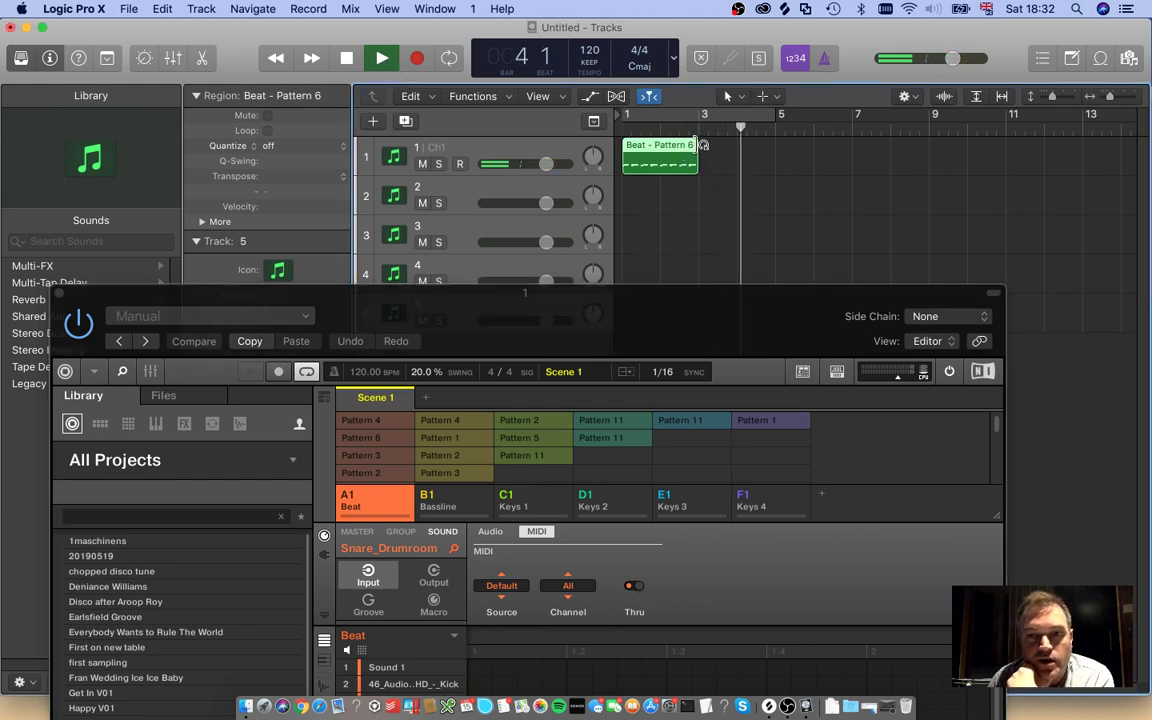
Step: Loop the Beat region up to bar 11, set the cycle range to bars 1 to 11, and stop playback
{"action": "left_click_drag", "start_coordinate": [700, 147], "coordinate": [1006, 143]}
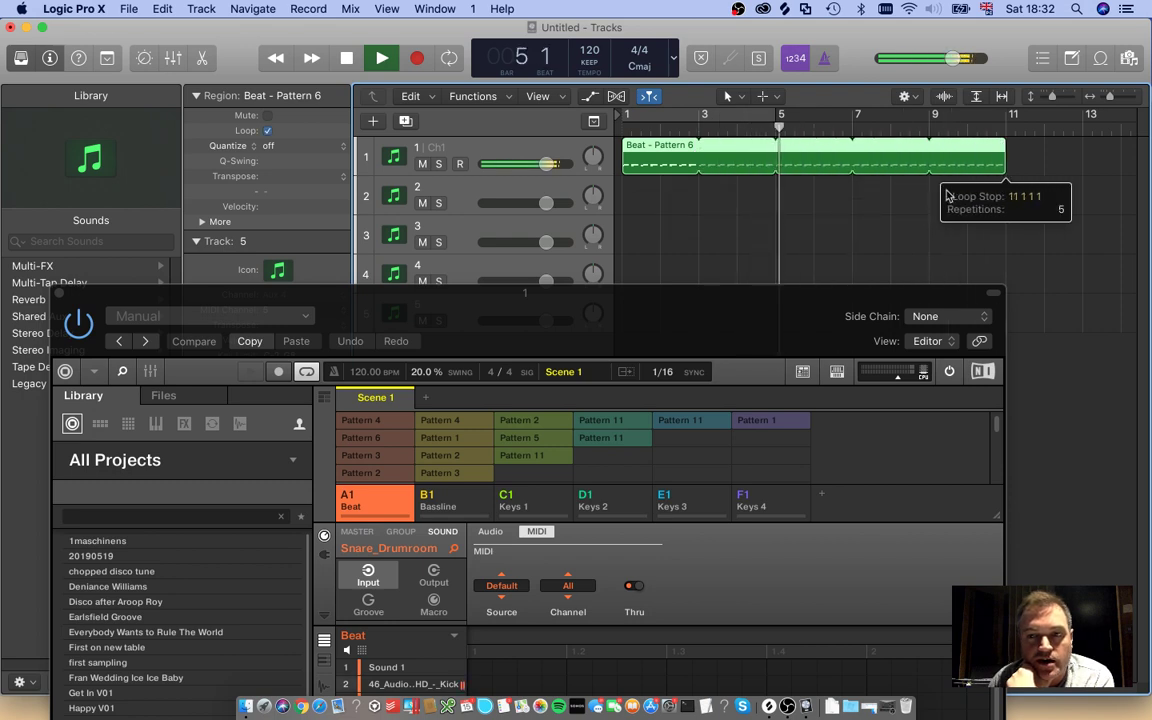
{"action": "left_click", "coordinate": [628, 117]}
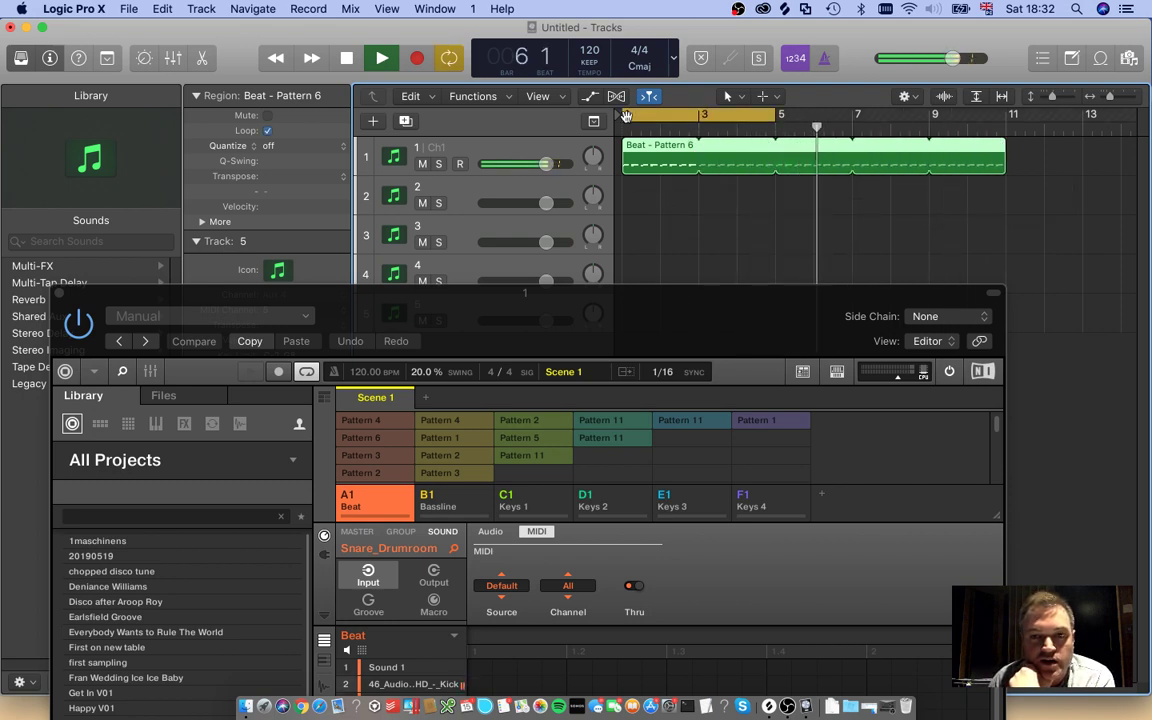
{"action": "left_click", "coordinate": [628, 117]}
{"action": "left_click_drag", "start_coordinate": [634, 119], "coordinate": [1006, 118]}
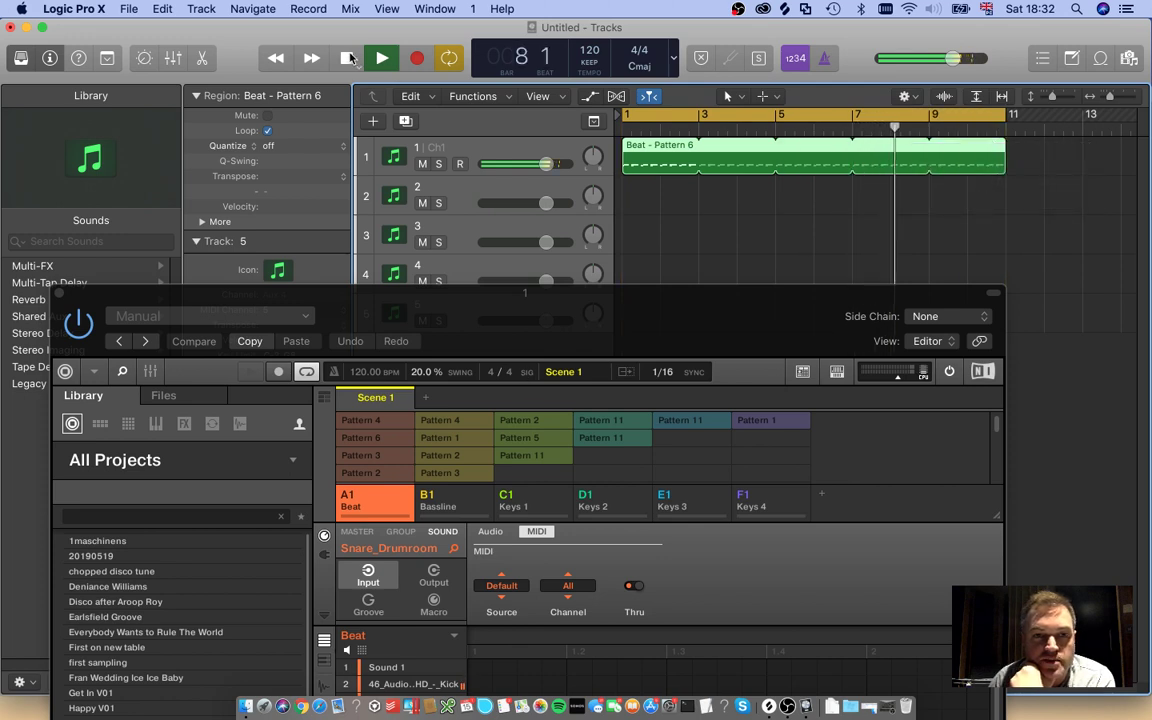
{"action": "key", "text": "space"}
Step: Activate Pattern 1 of the Bassline group and show its Pluck Bass notes in the keyboard view
{"action": "left_click", "coordinate": [480, 448]}
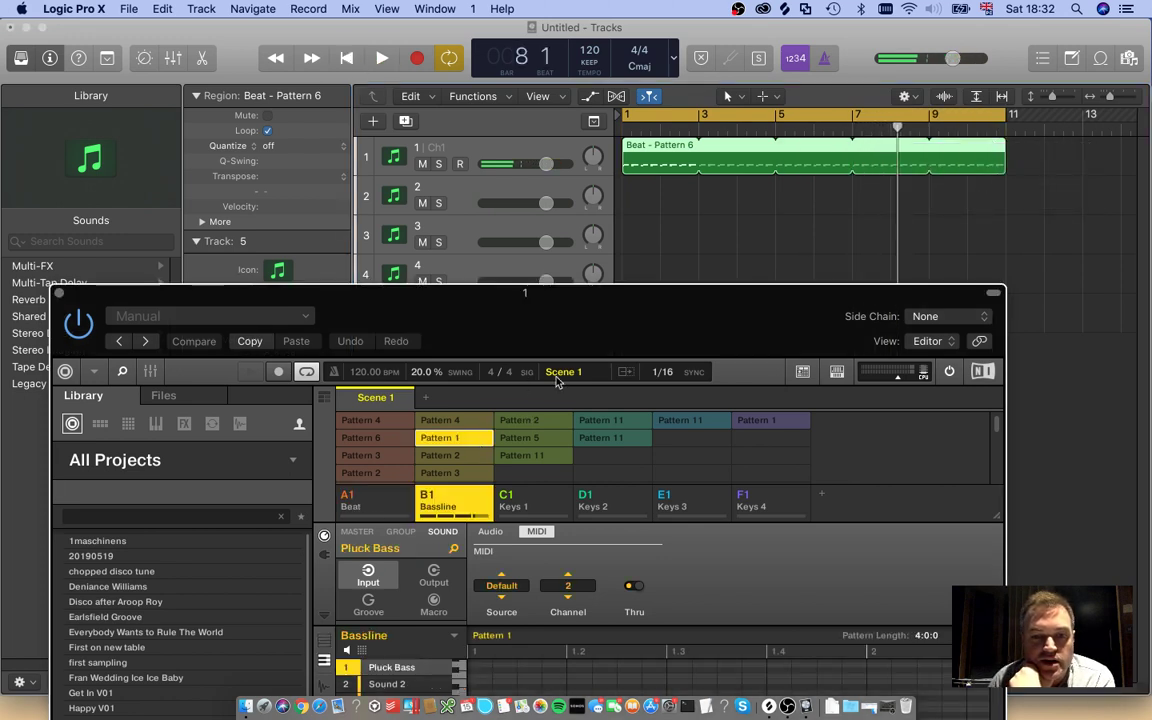
{"action": "left_click_drag", "start_coordinate": [587, 323], "coordinate": [484, 188]}
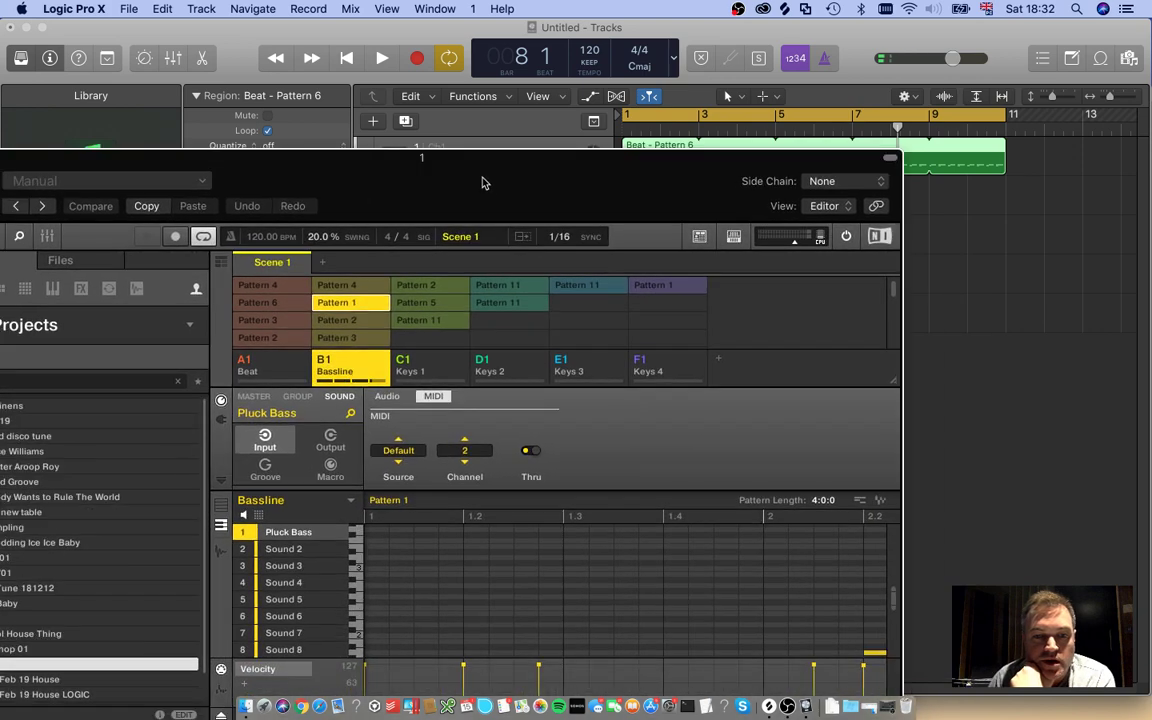
{"action": "left_click", "coordinate": [221, 507]}
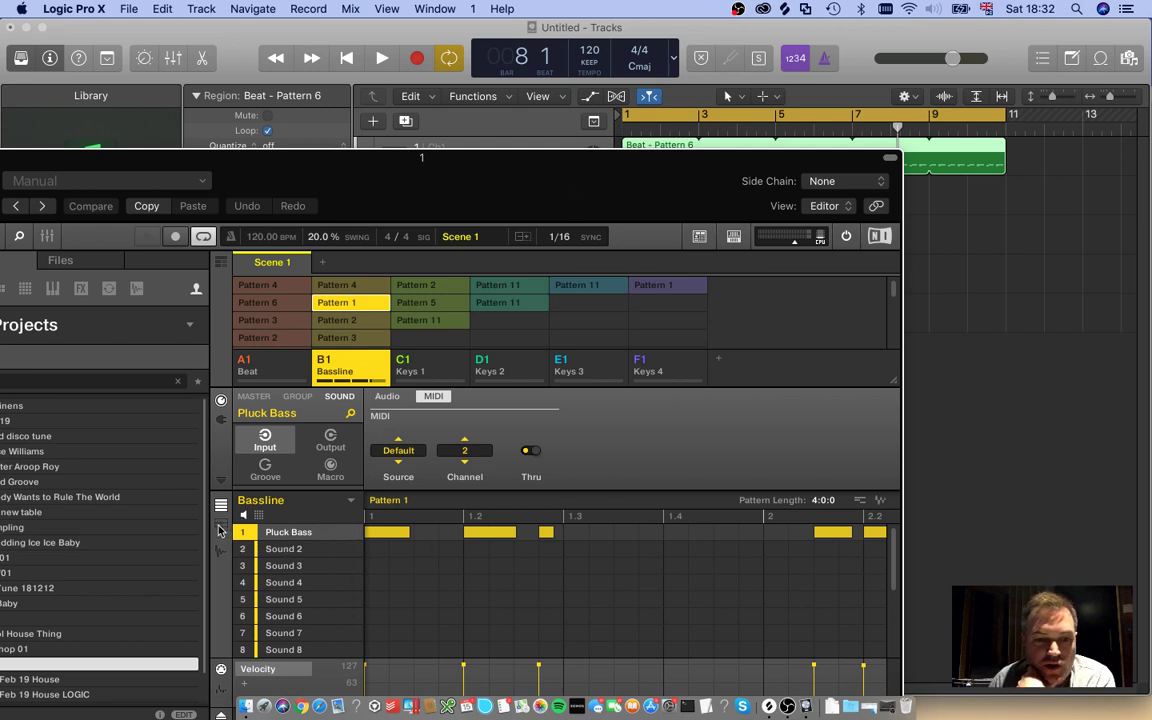
{"action": "left_click", "coordinate": [221, 530]}
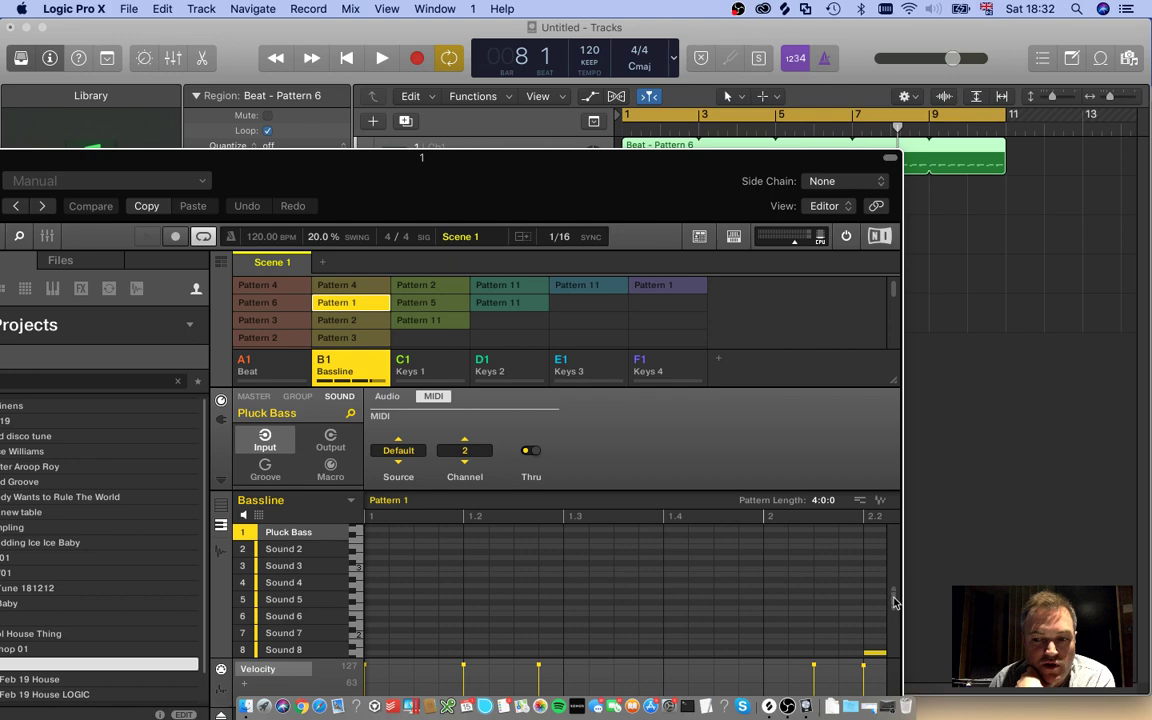
{"action": "left_click_drag", "start_coordinate": [893, 597], "coordinate": [893, 612]}
Step: Copy the Bassline group's Pattern 1 as a MIDI region onto track 2 at bar 1, without importing its tempo
{"action": "left_click_drag", "start_coordinate": [659, 191], "coordinate": [587, 334]}
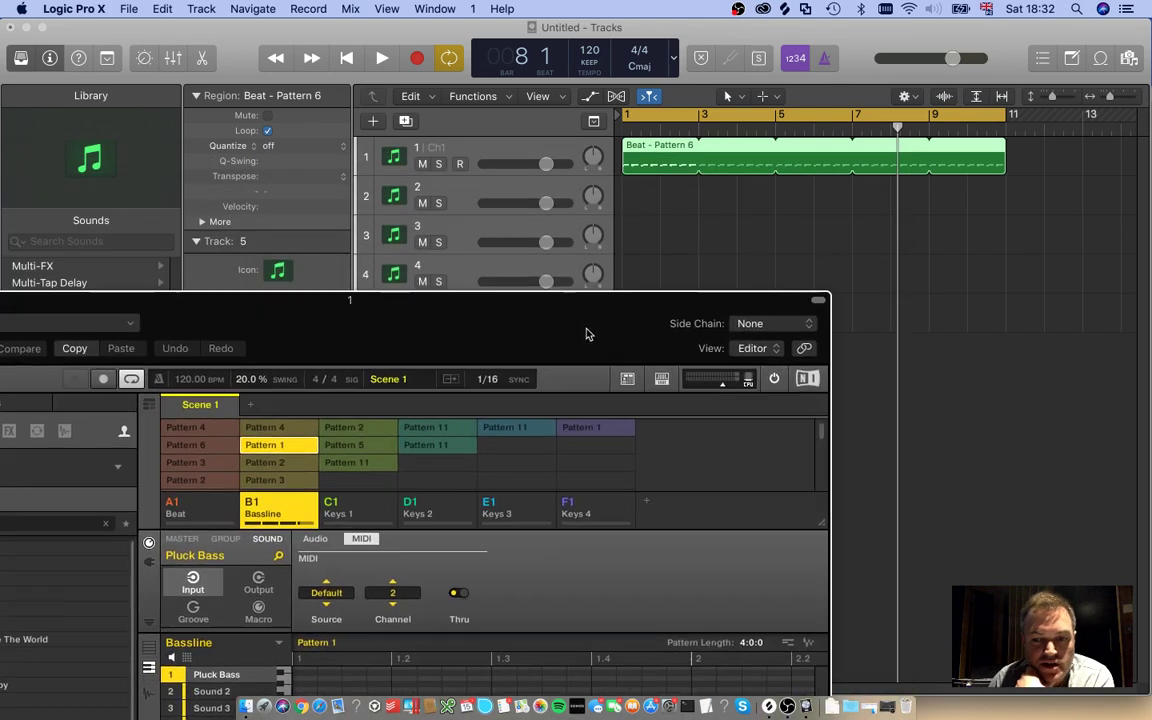
{"action": "left_click_drag", "start_coordinate": [787, 645], "coordinate": [623, 195]}
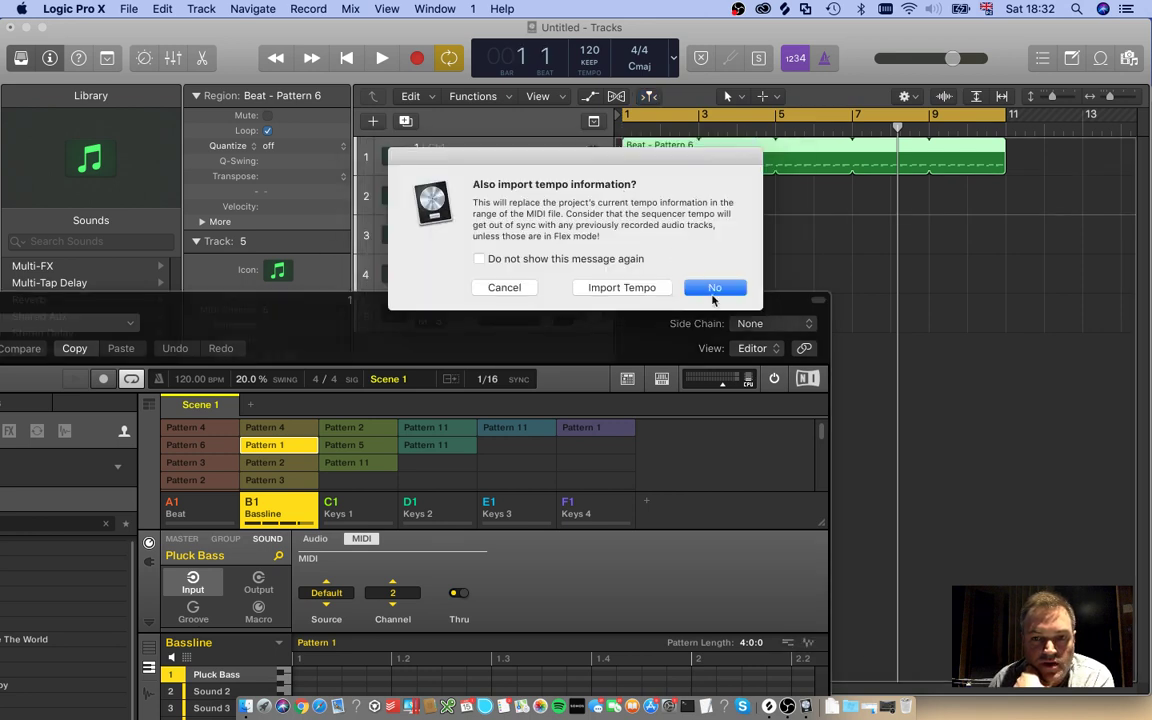
{"action": "left_click", "coordinate": [712, 289]}
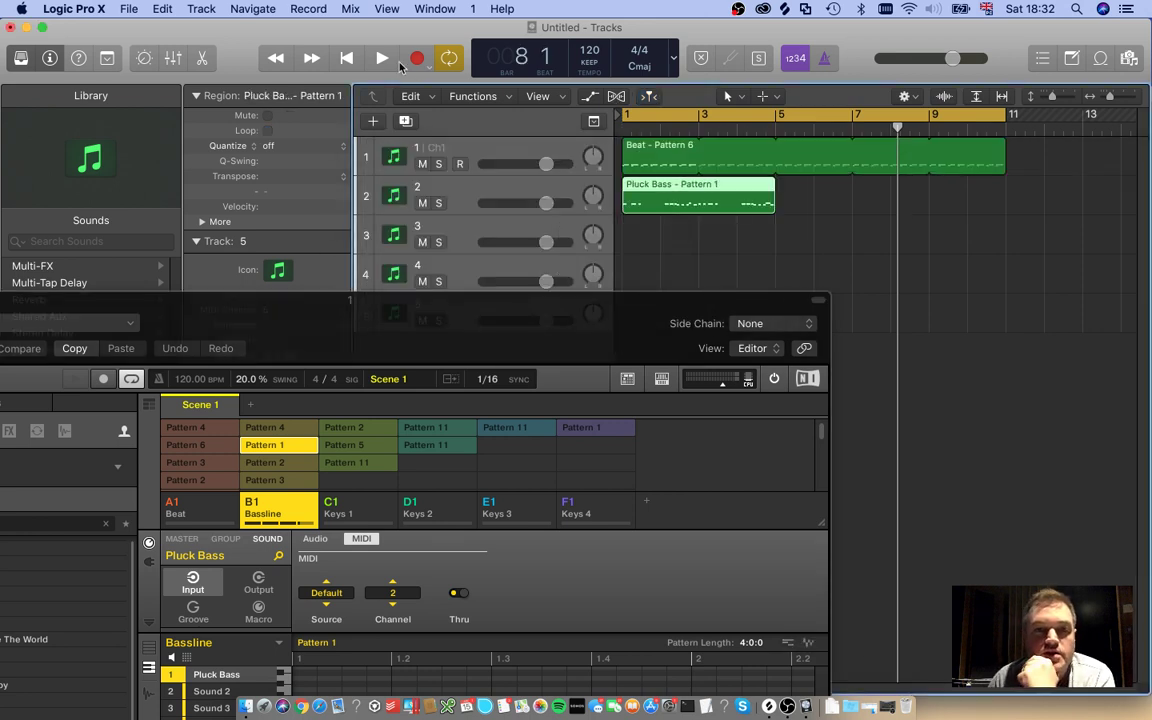
Step: Play the Beat and Pluck Bass regions from the start, and move the Maschine window clear of the track headers
{"action": "left_click", "coordinate": [352, 59]}
{"action": "left_click", "coordinate": [380, 59]}
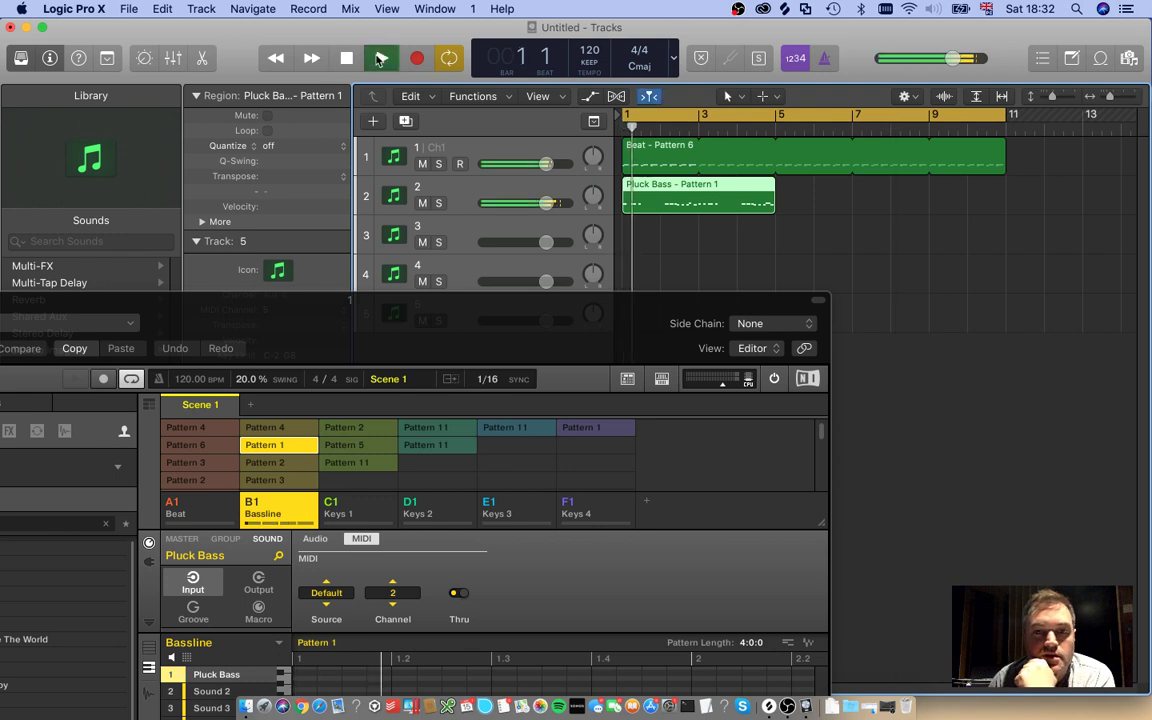
{"action": "left_click_drag", "start_coordinate": [462, 298], "coordinate": [624, 260]}
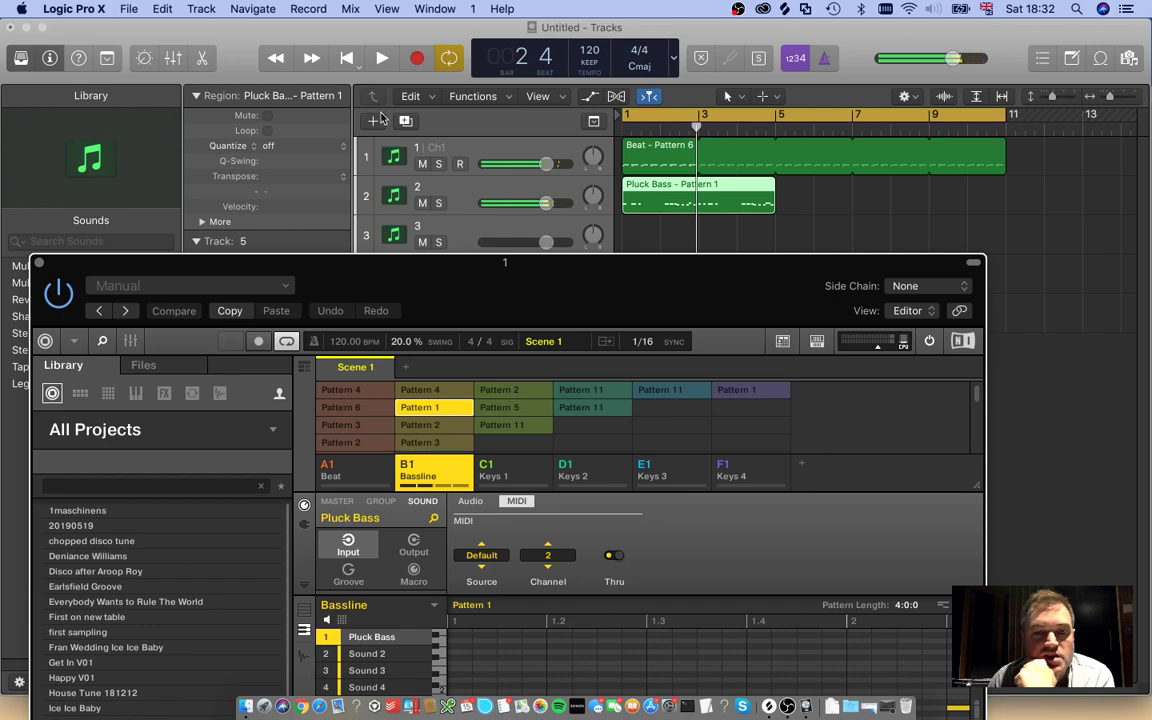
{"action": "left_click_drag", "start_coordinate": [509, 266], "coordinate": [657, 265]}
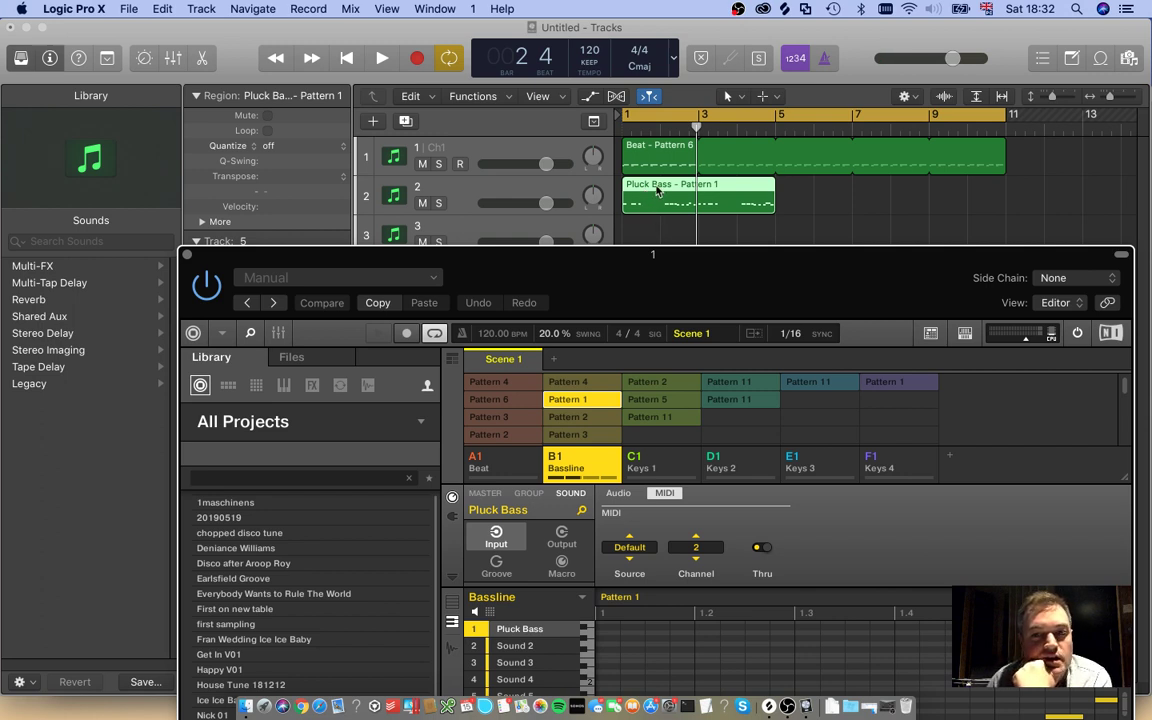
Step: Select track 1 and set the MIDI input source of the Bassline group's Pluck Bass sound to Host
{"action": "left_click", "coordinate": [501, 158]}
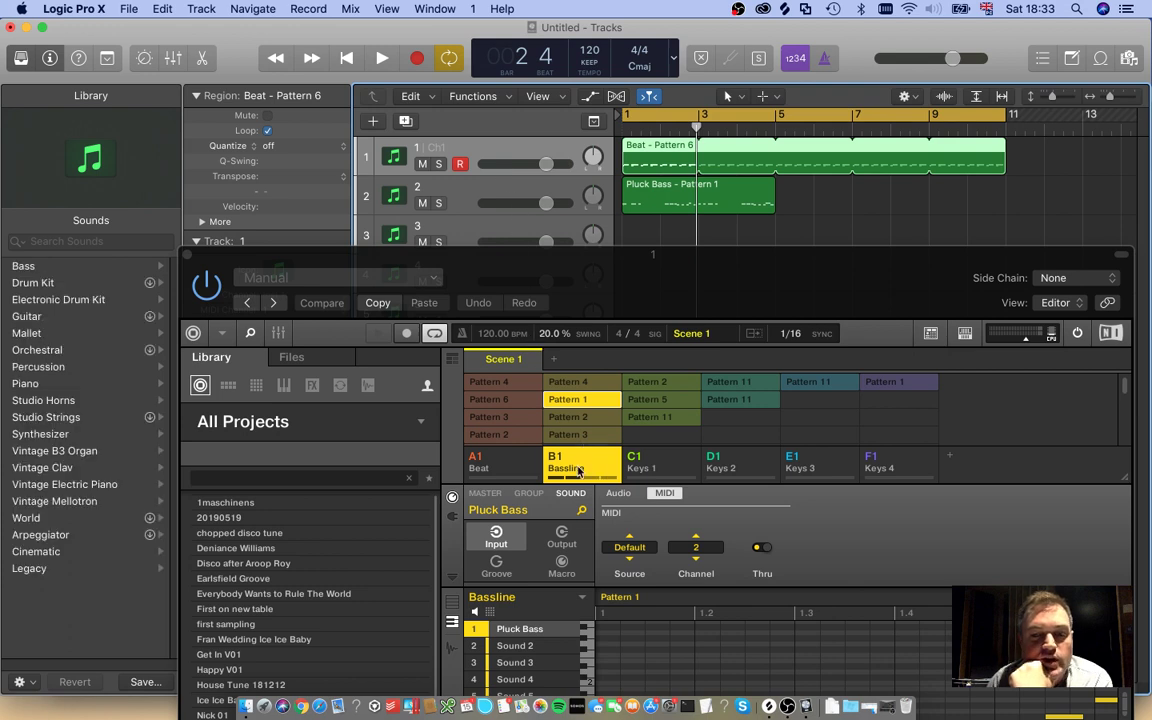
{"action": "left_click", "coordinate": [628, 548]}
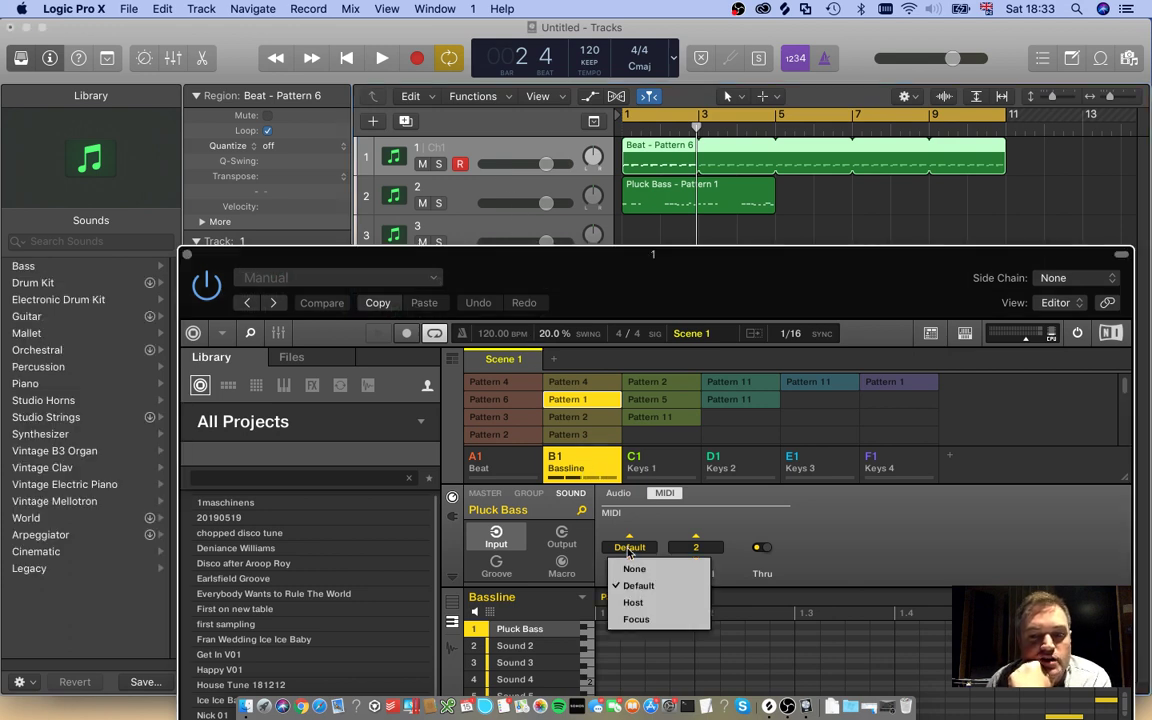
{"action": "left_click", "coordinate": [633, 603]}
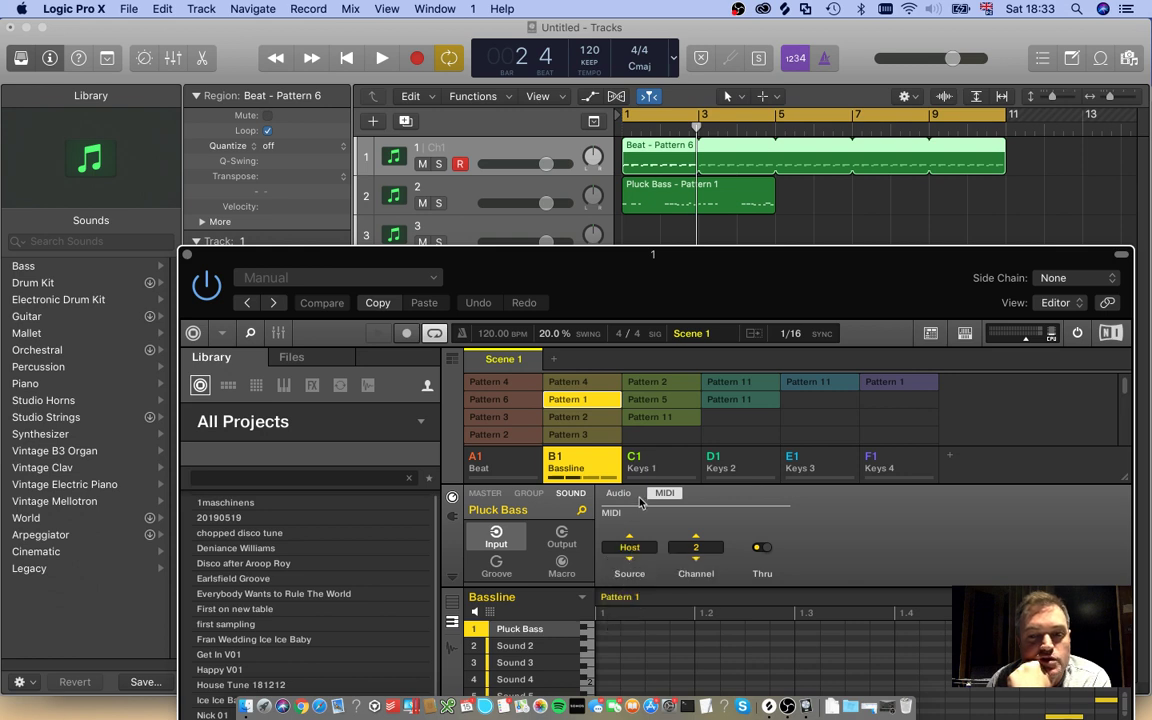
Step: Test playback from the start before and after switching off the Bassline group's Pattern 1, and stop the transport
{"action": "left_click", "coordinate": [346, 58]}
{"action": "left_click", "coordinate": [382, 58]}
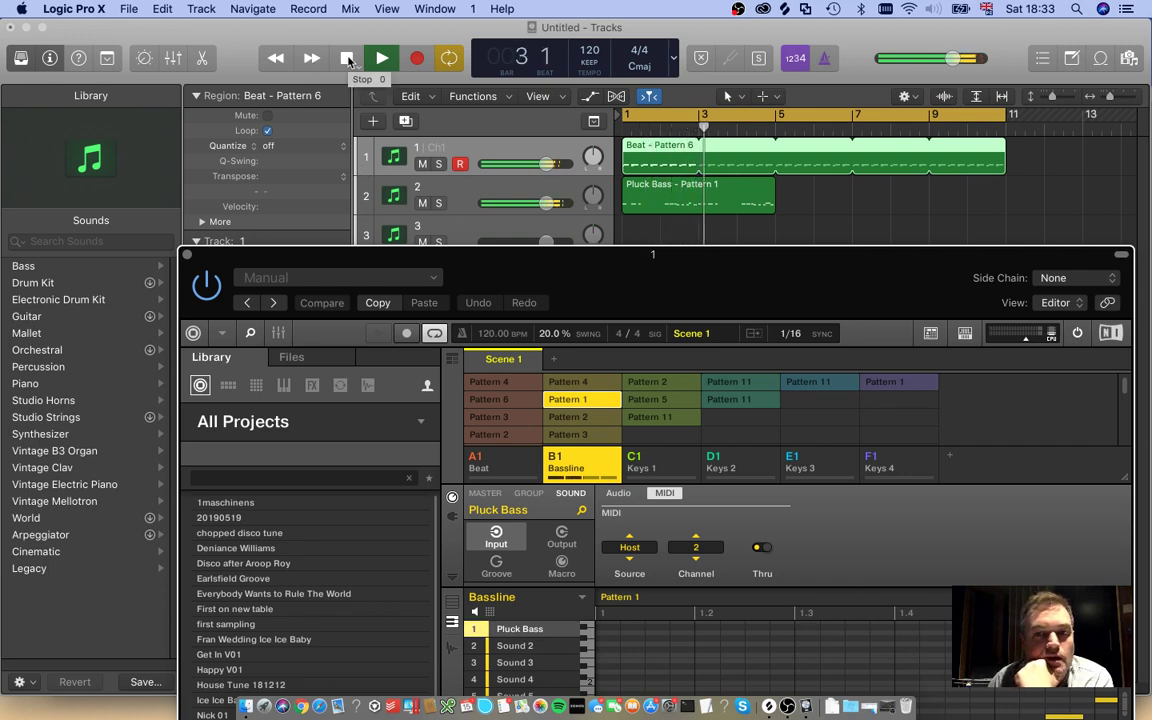
{"action": "left_click", "coordinate": [349, 60]}
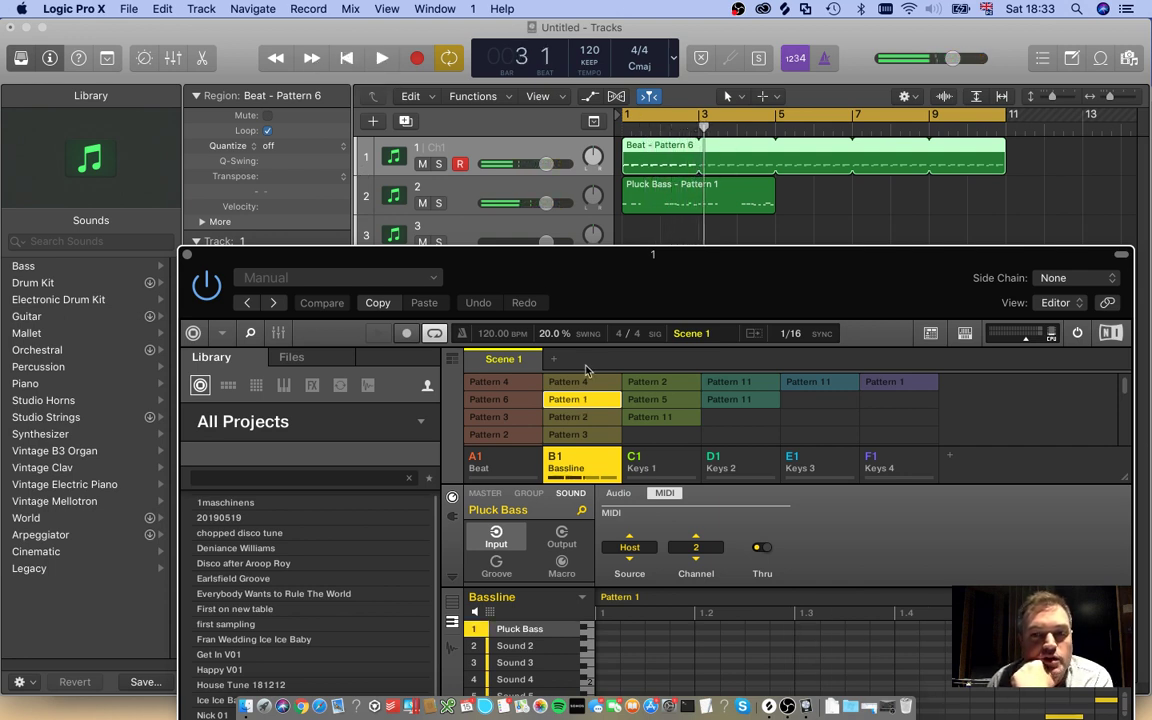
{"action": "left_click", "coordinate": [584, 401]}
{"action": "left_click", "coordinate": [347, 58]}
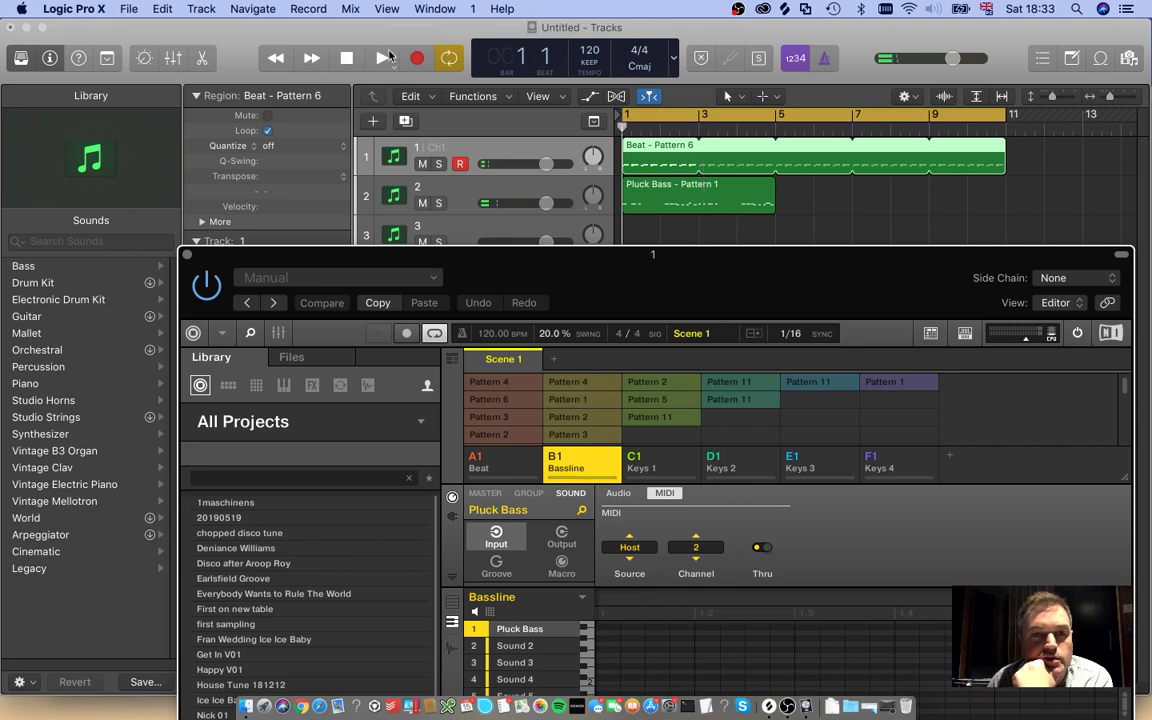
{"action": "left_click", "coordinate": [383, 58]}
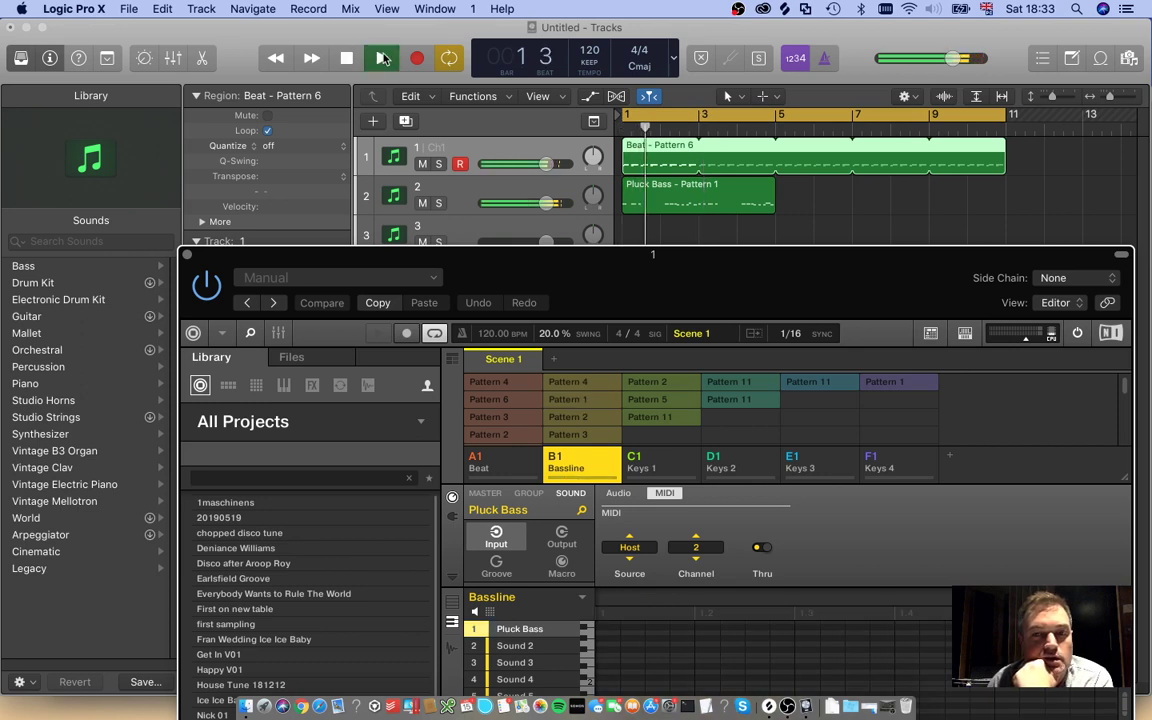
{"action": "key", "text": "space"}
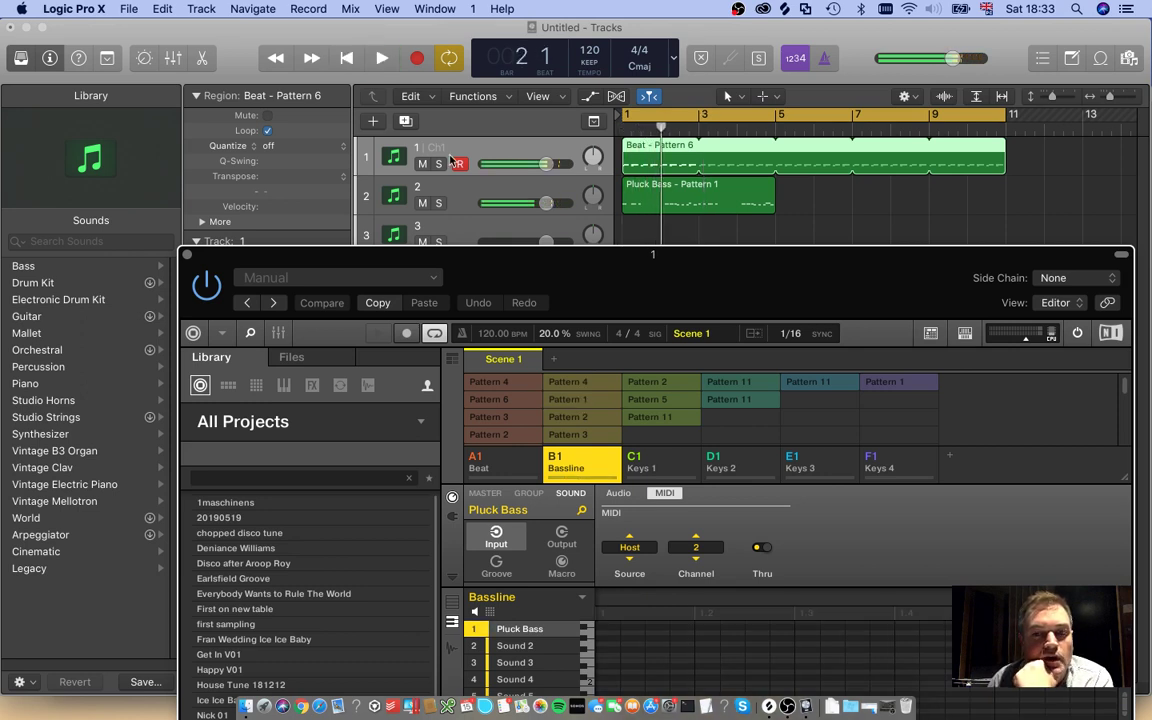
Step: Set the MIDI input source of the Blue Ballad sounds in Keys 1 and Keys 2 to Host
{"action": "left_click", "coordinate": [675, 465]}
{"action": "left_click", "coordinate": [647, 556]}
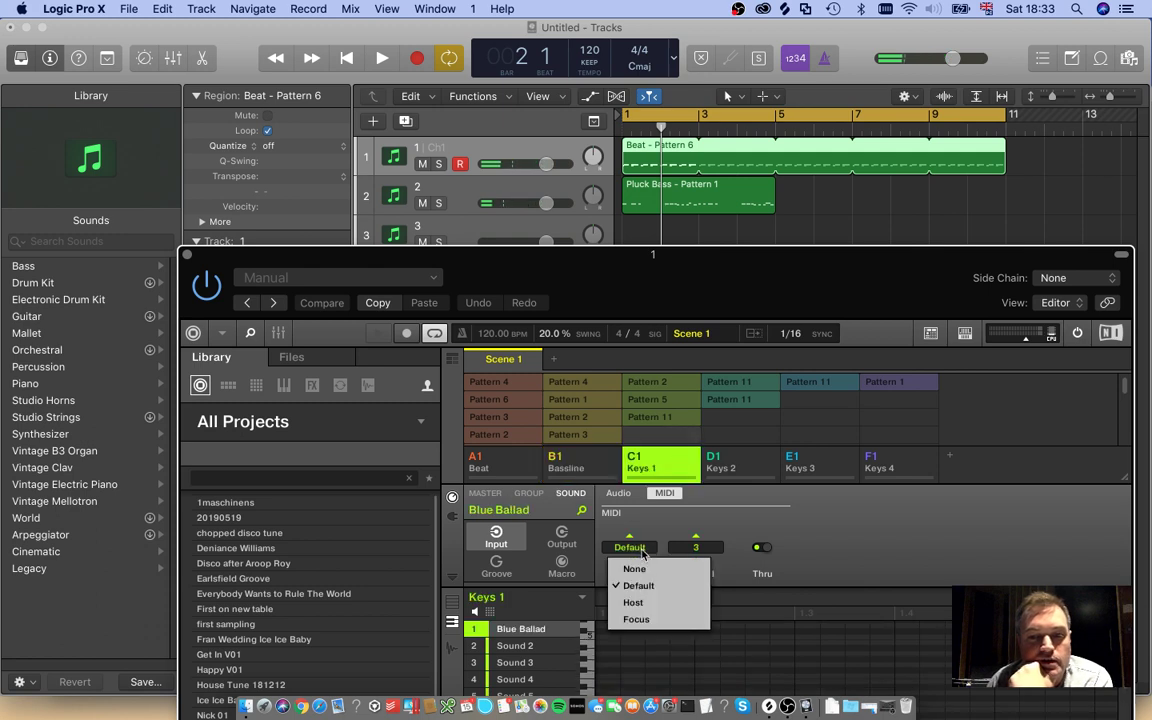
{"action": "left_click", "coordinate": [660, 600]}
{"action": "left_click", "coordinate": [738, 465]}
{"action": "left_click", "coordinate": [629, 547]}
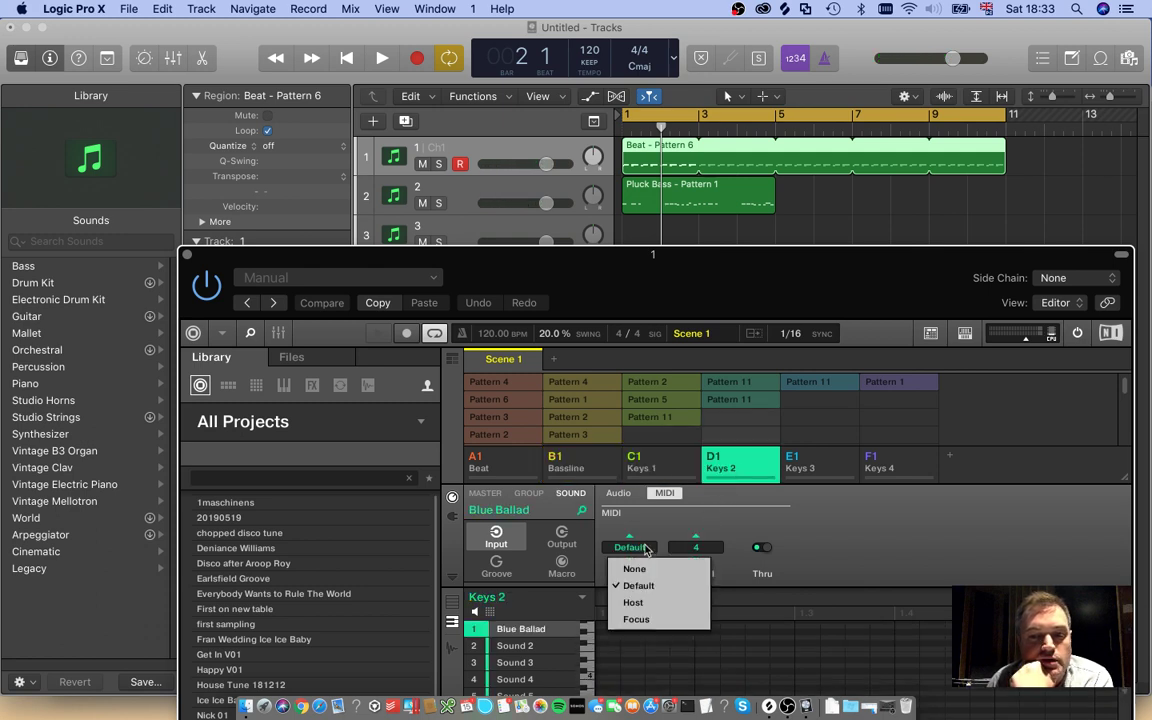
{"action": "left_click", "coordinate": [646, 603]}
Step: Set the MIDI input source of the Blue Ballad sounds in Keys 3 and Keys 4 to Host
{"action": "left_click", "coordinate": [818, 465]}
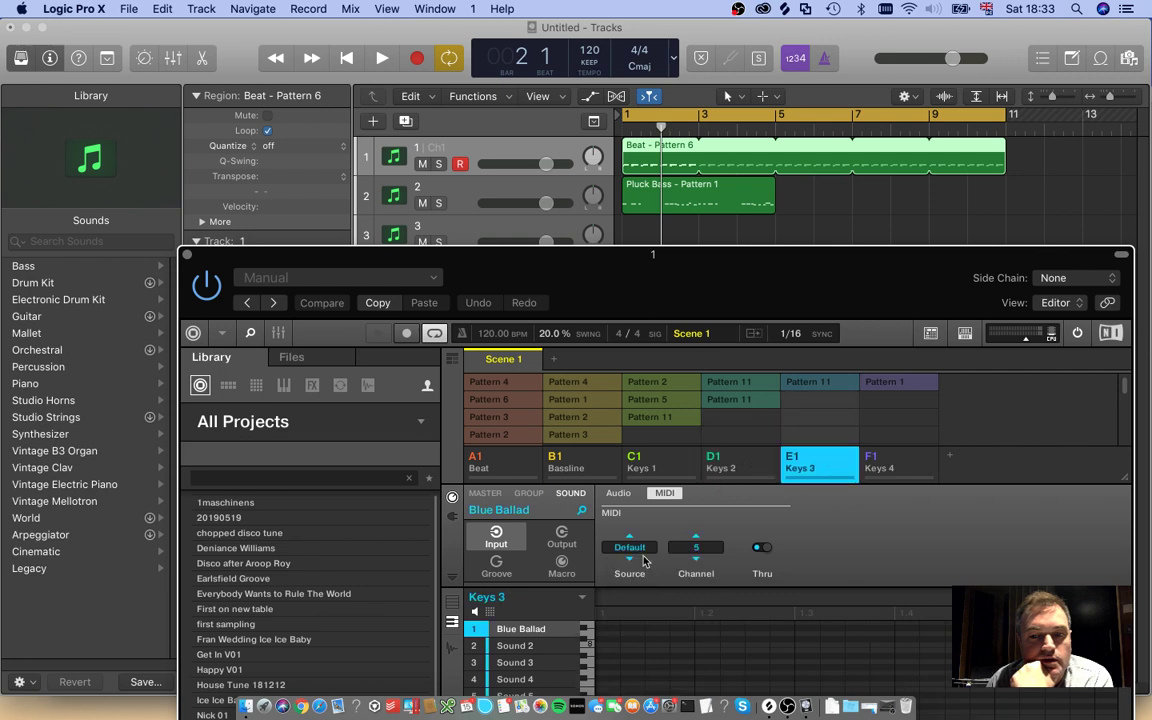
{"action": "left_click", "coordinate": [629, 547]}
{"action": "left_click", "coordinate": [637, 603]}
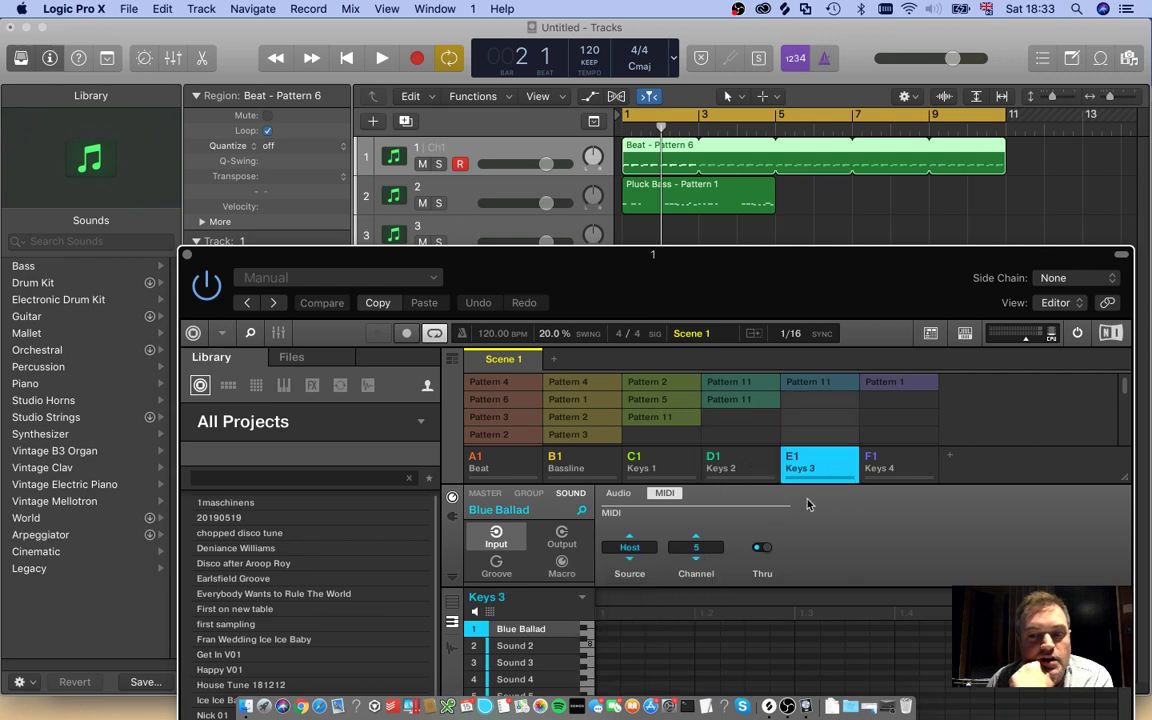
{"action": "left_click", "coordinate": [910, 467]}
{"action": "left_click", "coordinate": [629, 547]}
{"action": "left_click", "coordinate": [637, 603]}
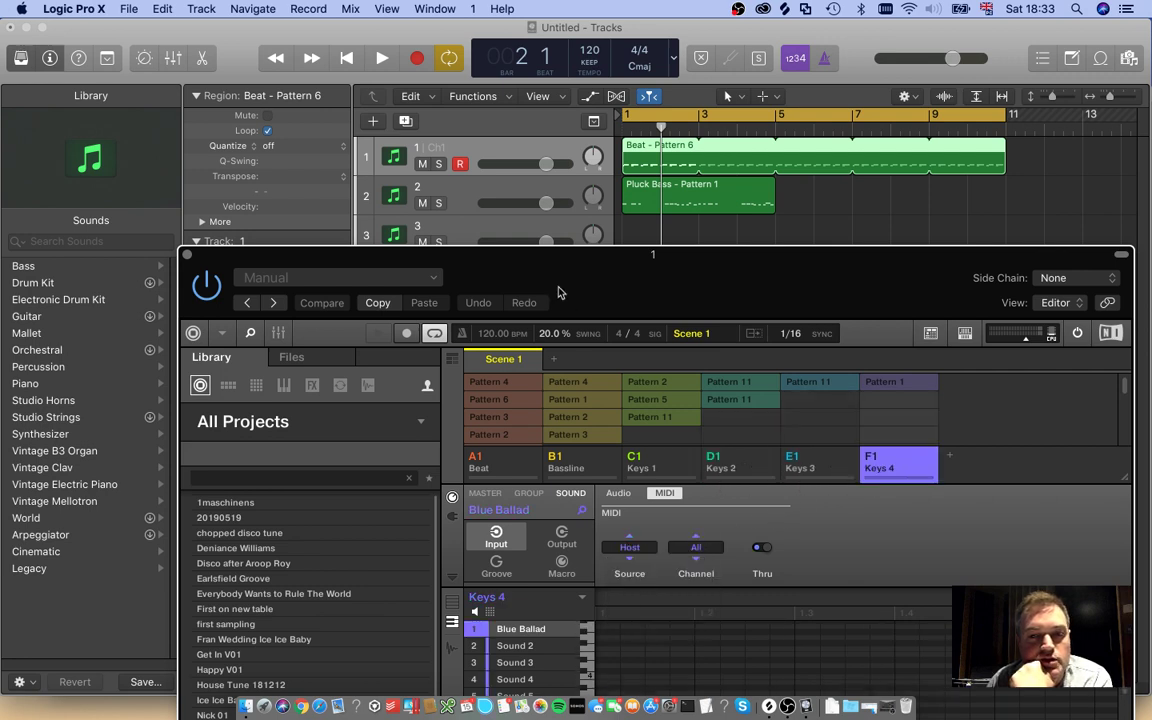
Step: Test playback briefly from the start of the project and stop the transport
{"action": "left_click", "coordinate": [347, 58]}
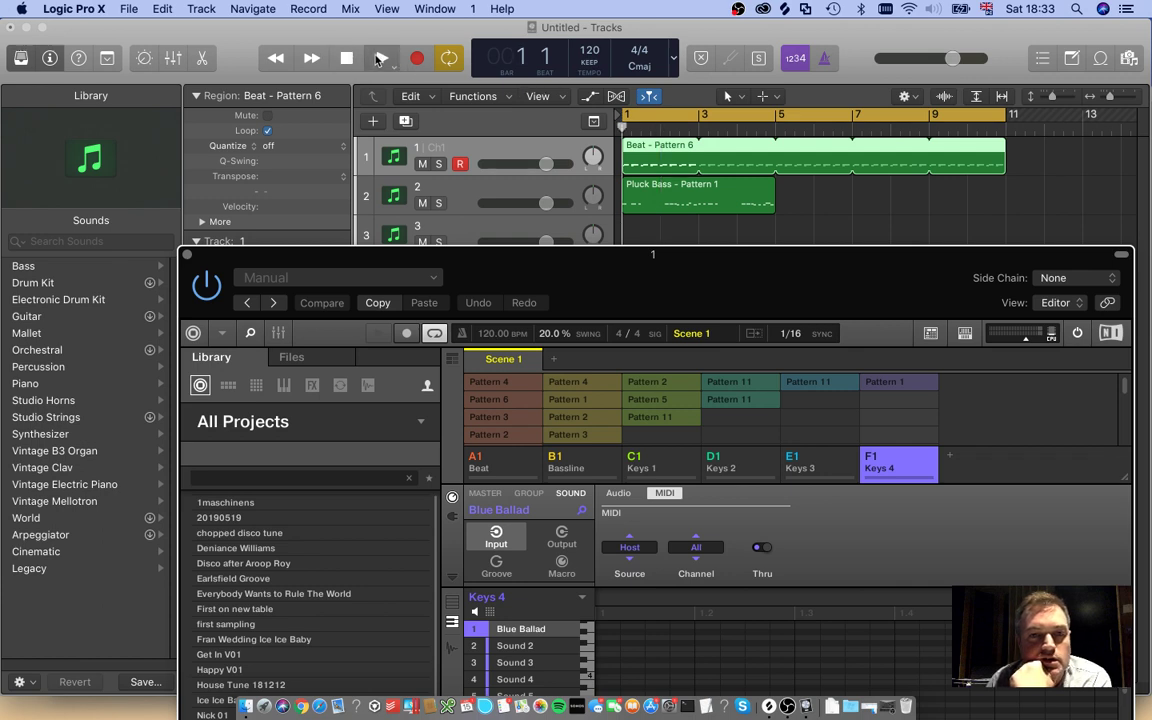
{"action": "left_click", "coordinate": [379, 59]}
{"action": "left_click", "coordinate": [349, 58]}
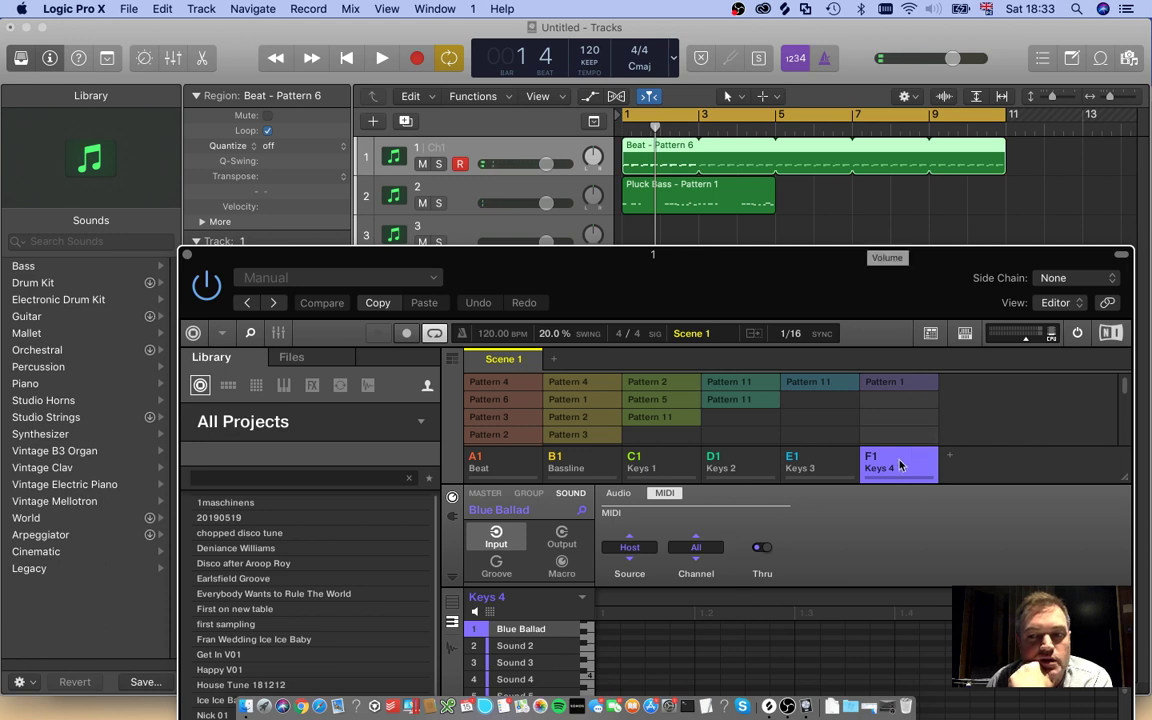
Step: Set the MIDI input channel of the Keys 4 group's Blue Ballad sound to 6 and briefly test playback
{"action": "left_click", "coordinate": [698, 546]}
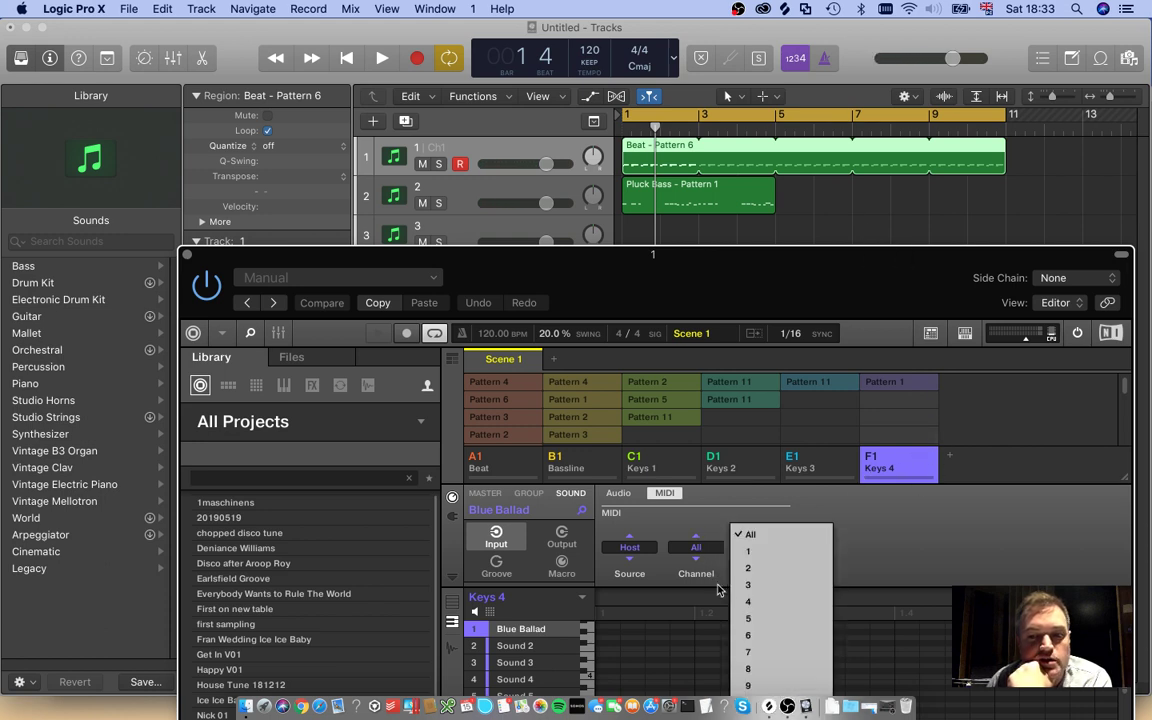
{"action": "left_click", "coordinate": [755, 636]}
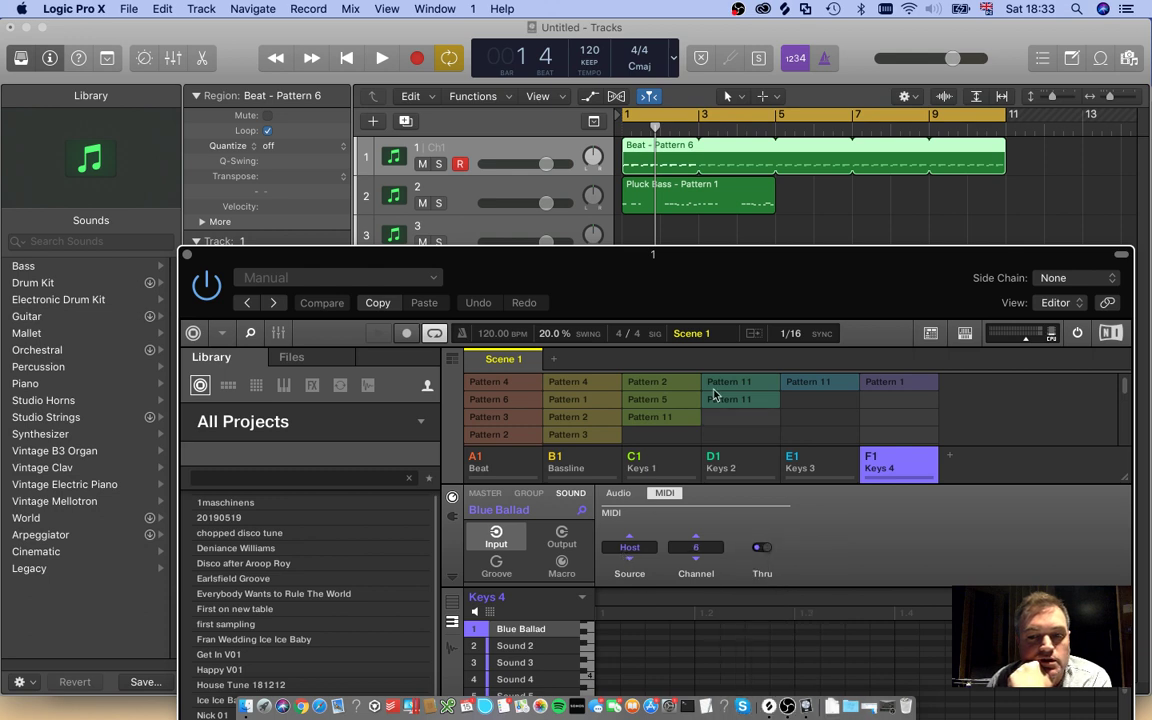
{"action": "left_click", "coordinate": [378, 58]}
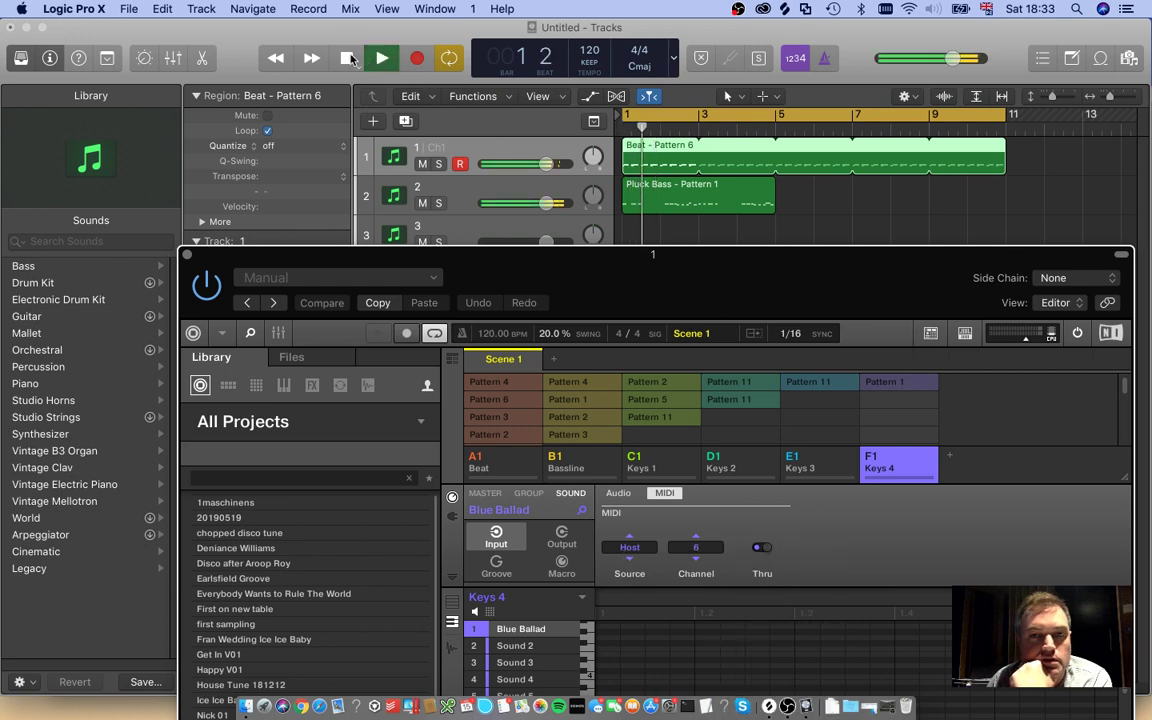
{"action": "key", "text": "space"}
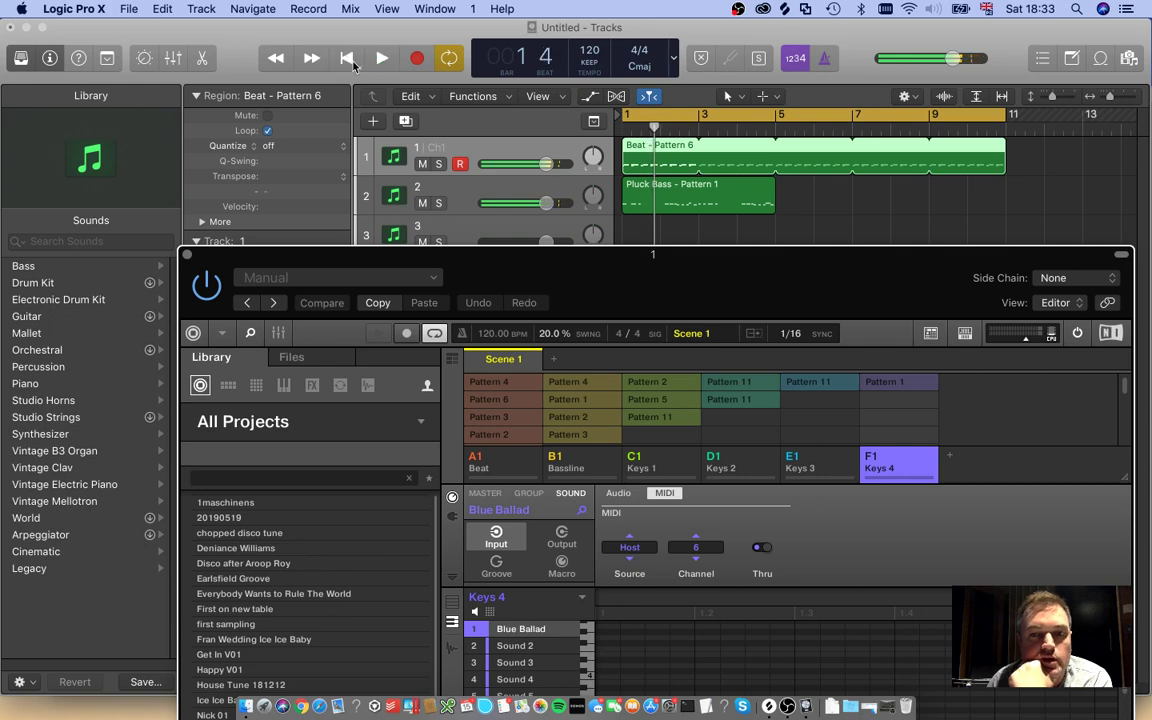
Step: Activate Pattern 5 of the Keys 1 group and copy its MIDI to track 3 at bar 1, without importing tempo information
{"action": "left_click", "coordinate": [519, 469]}
{"action": "left_click_drag", "start_coordinate": [585, 253], "coordinate": [424, 303]}
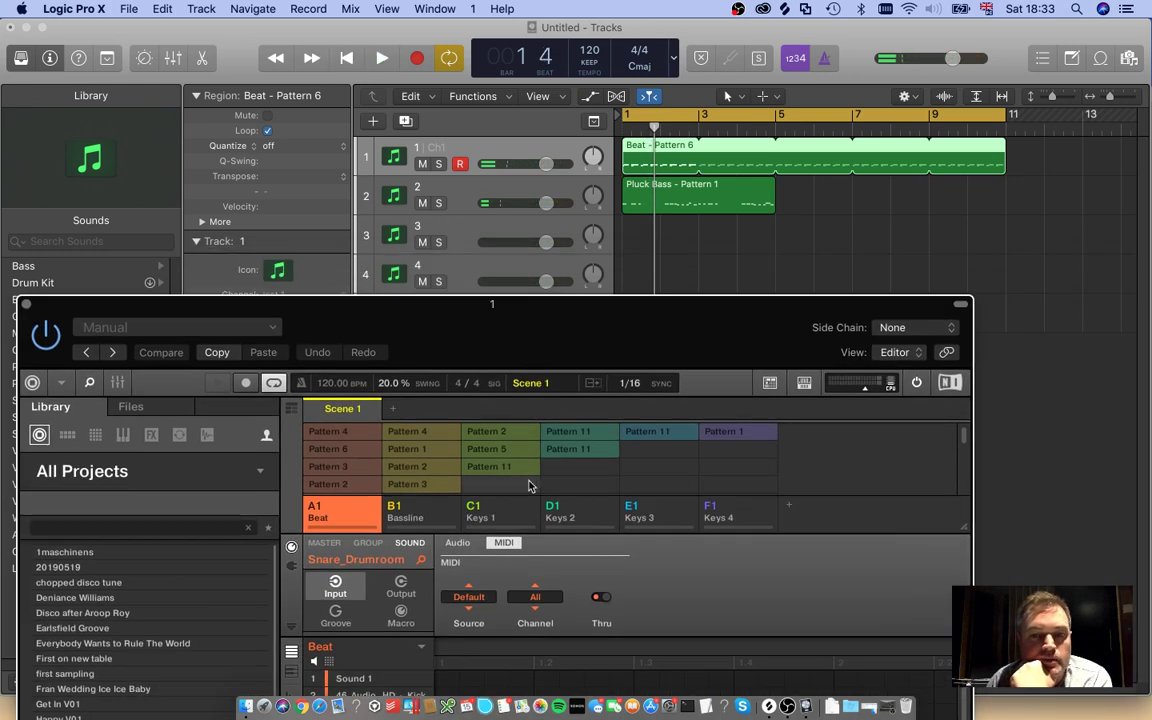
{"action": "left_click", "coordinate": [513, 452]}
{"action": "left_click_drag", "start_coordinate": [522, 330], "coordinate": [469, 170]}
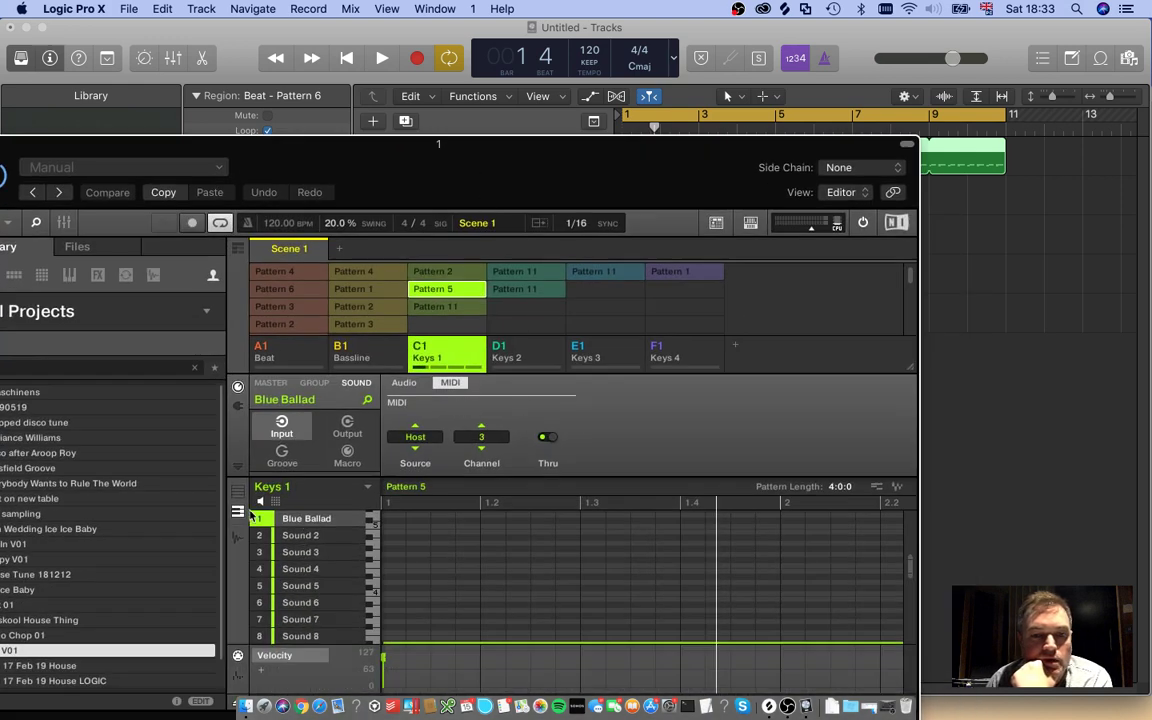
{"action": "left_click_drag", "start_coordinate": [699, 159], "coordinate": [605, 285]}
{"action": "left_click_drag", "start_coordinate": [790, 614], "coordinate": [625, 239]}
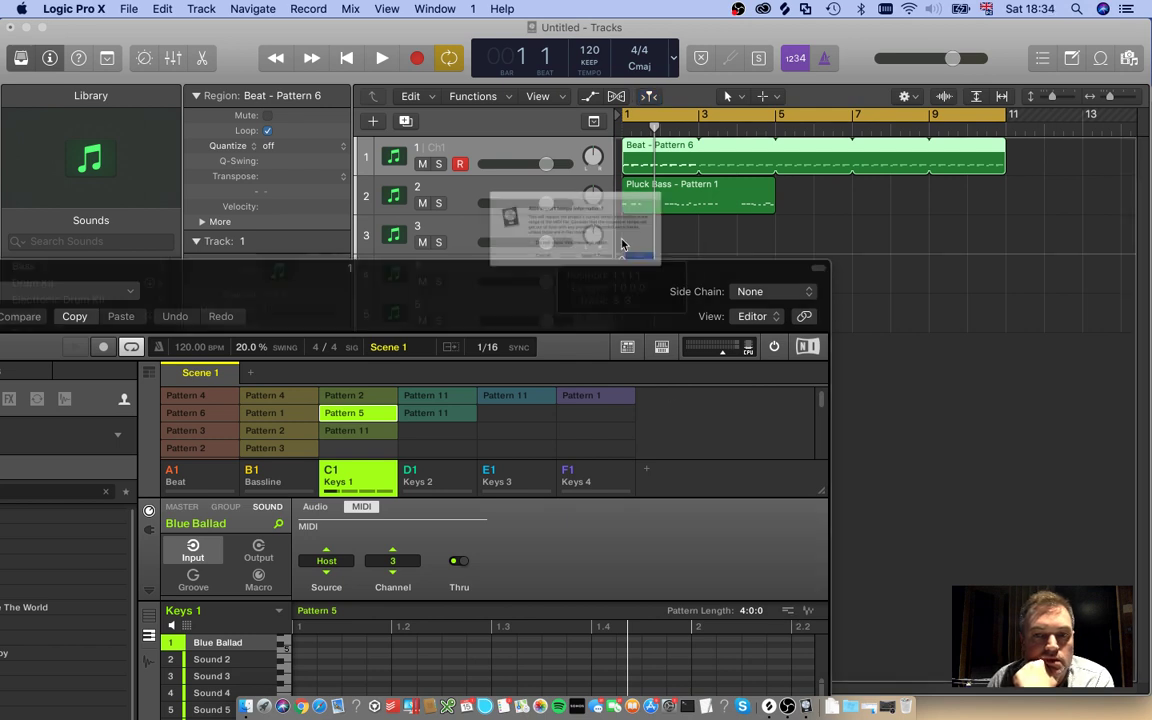
{"action": "left_click", "coordinate": [713, 288]}
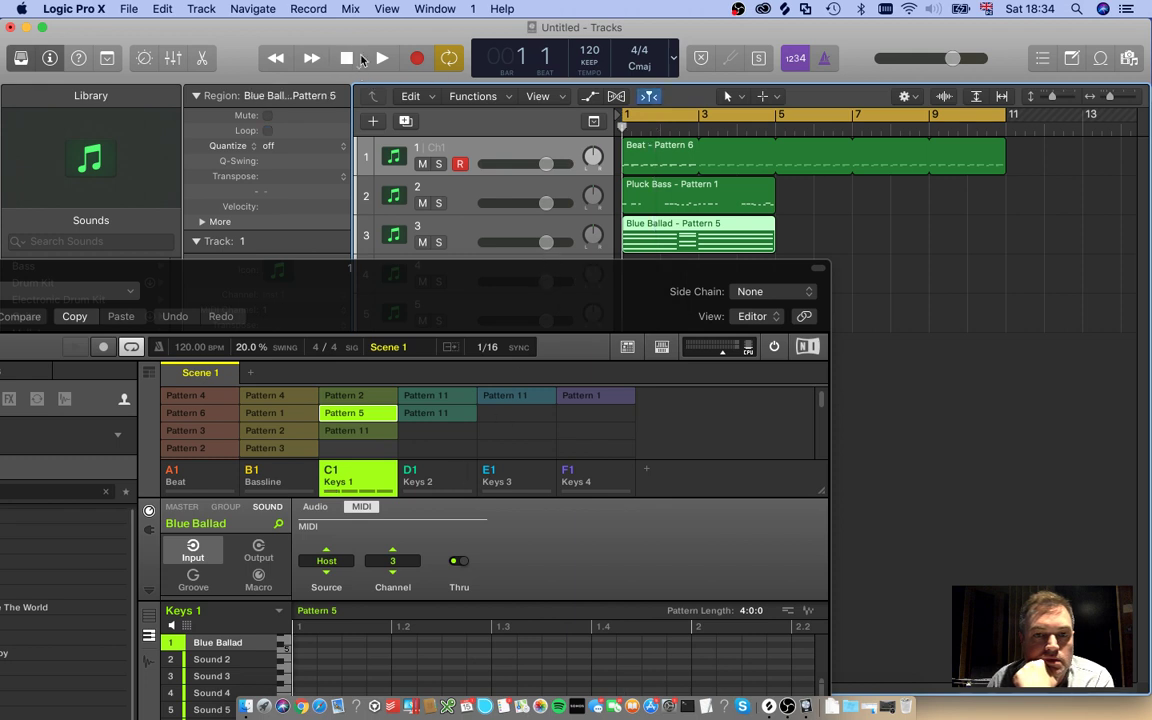
Step: Start playback and switch off Pattern 5 in the Keys 1 group so only the track 3 region triggers it
{"action": "left_click", "coordinate": [381, 58]}
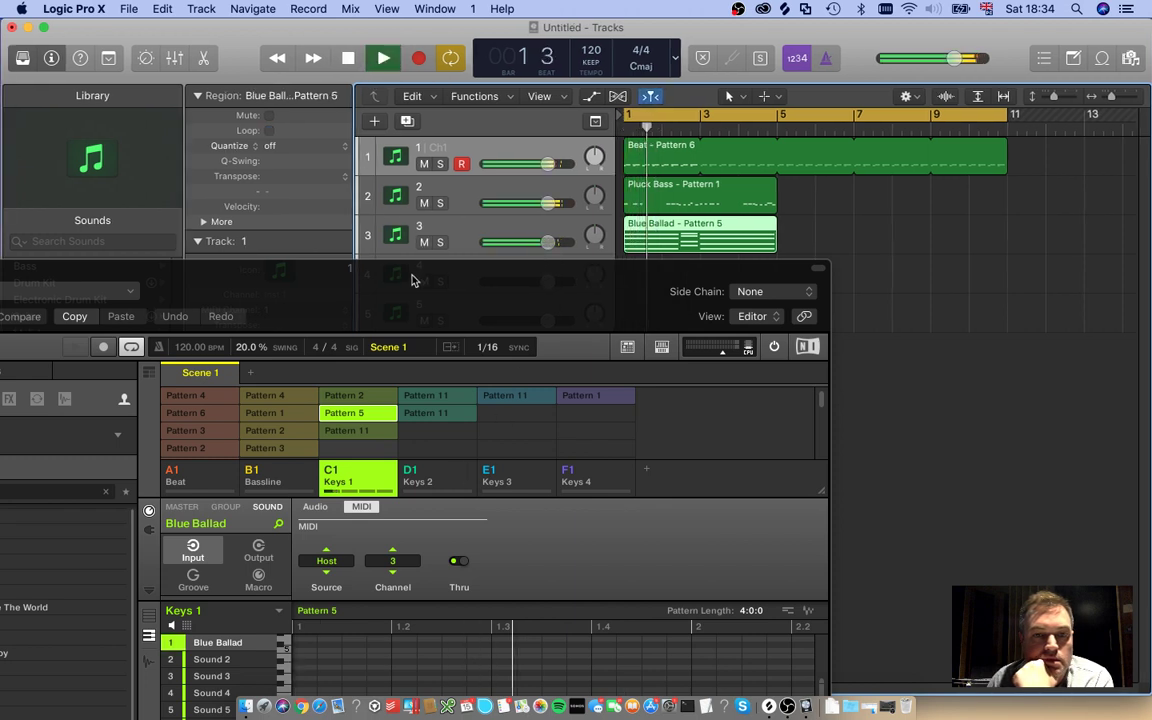
{"action": "left_click", "coordinate": [379, 410]}
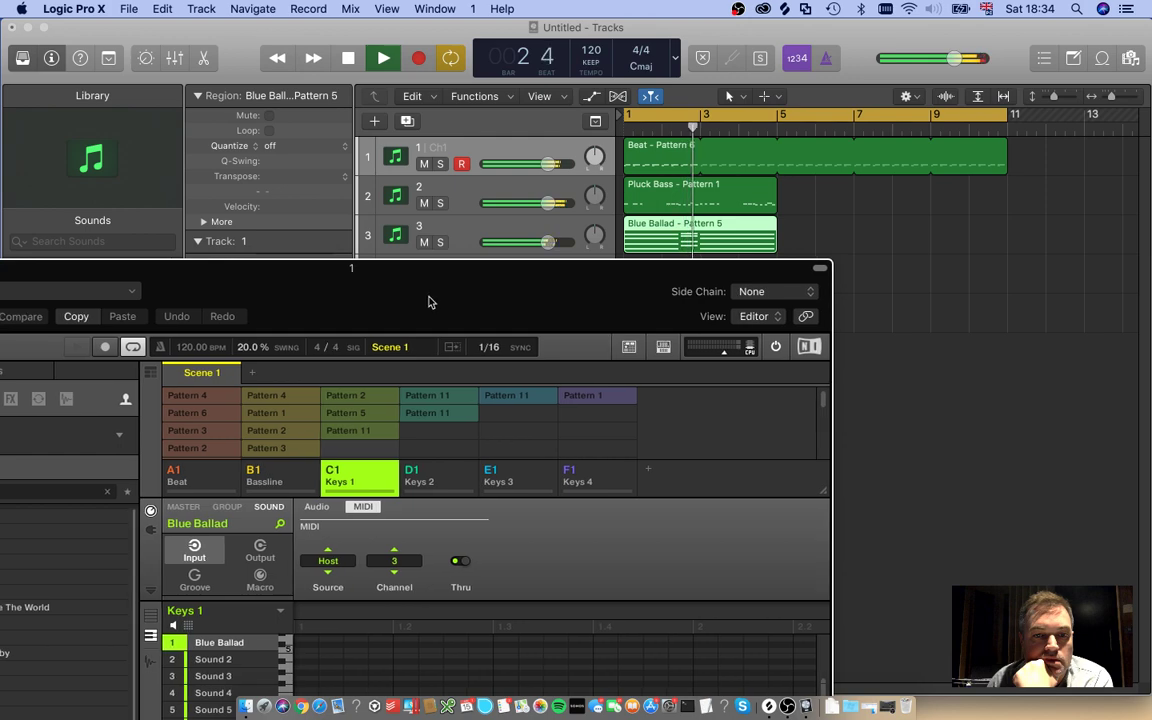
{"action": "left_click_drag", "start_coordinate": [432, 301], "coordinate": [628, 331]}
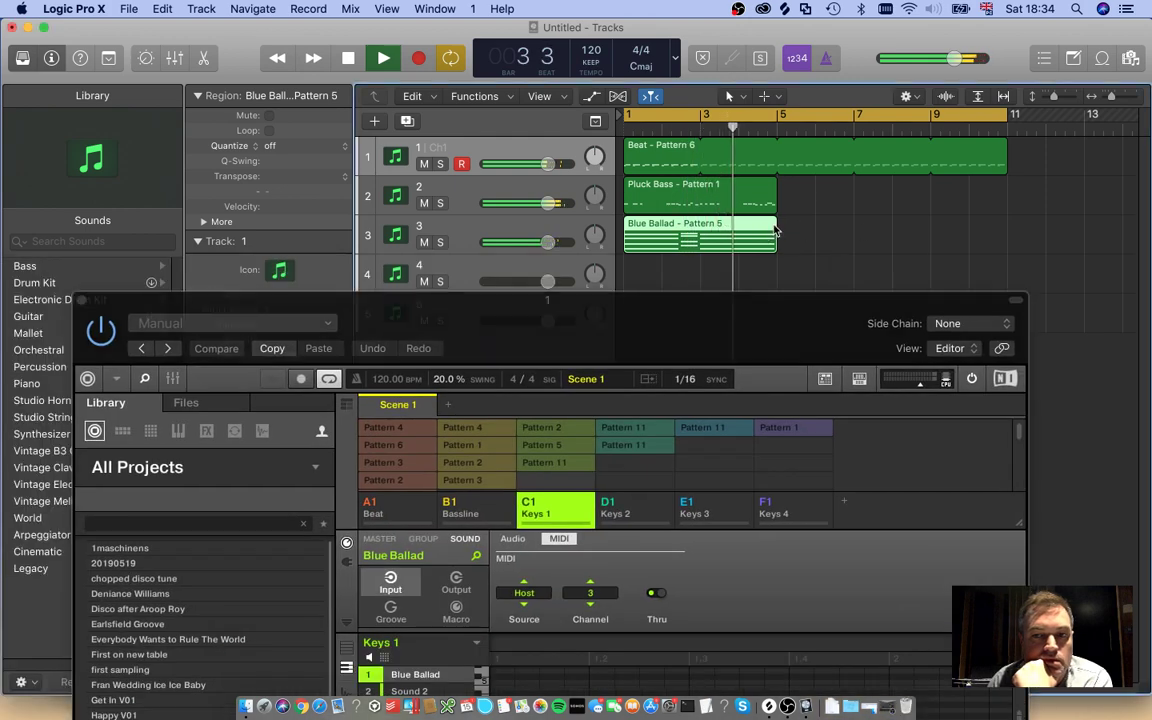
Step: Loop the Blue Ballad - Pattern 5 and Pluck Bass - Pattern 1 regions up to bar 11, and stop playback
{"action": "left_click_drag", "start_coordinate": [774, 225], "coordinate": [1012, 227]}
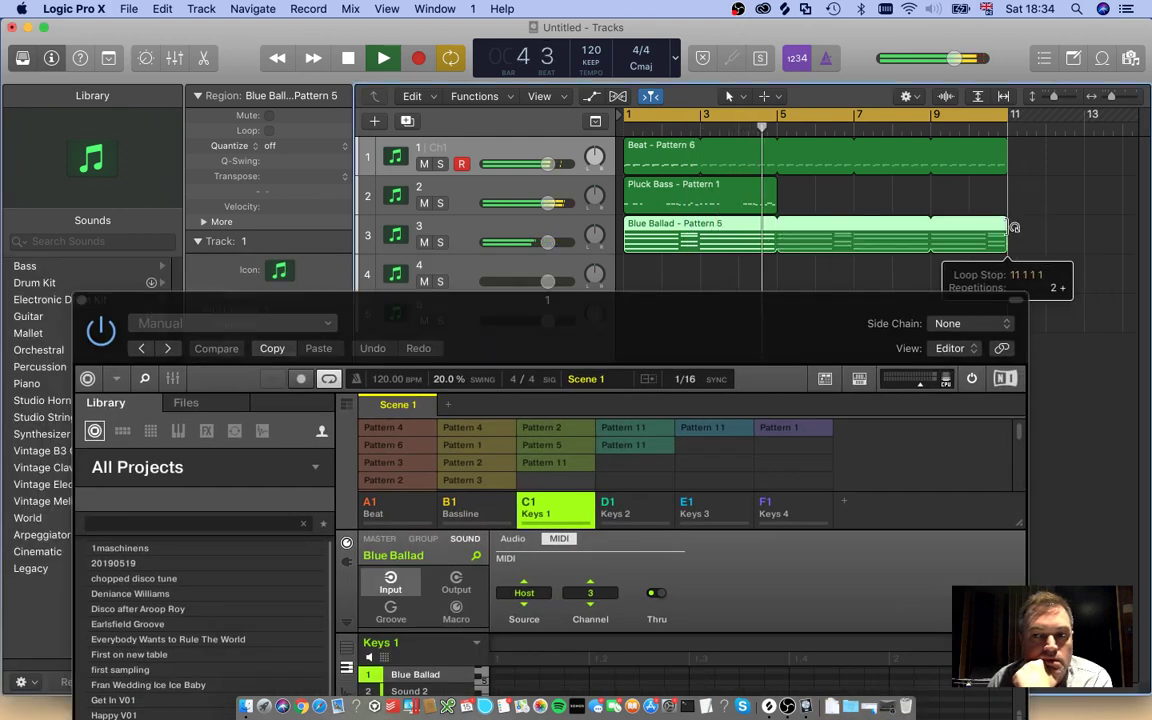
{"action": "left_click", "coordinate": [770, 199]}
{"action": "left_click_drag", "start_coordinate": [776, 186], "coordinate": [1007, 196]}
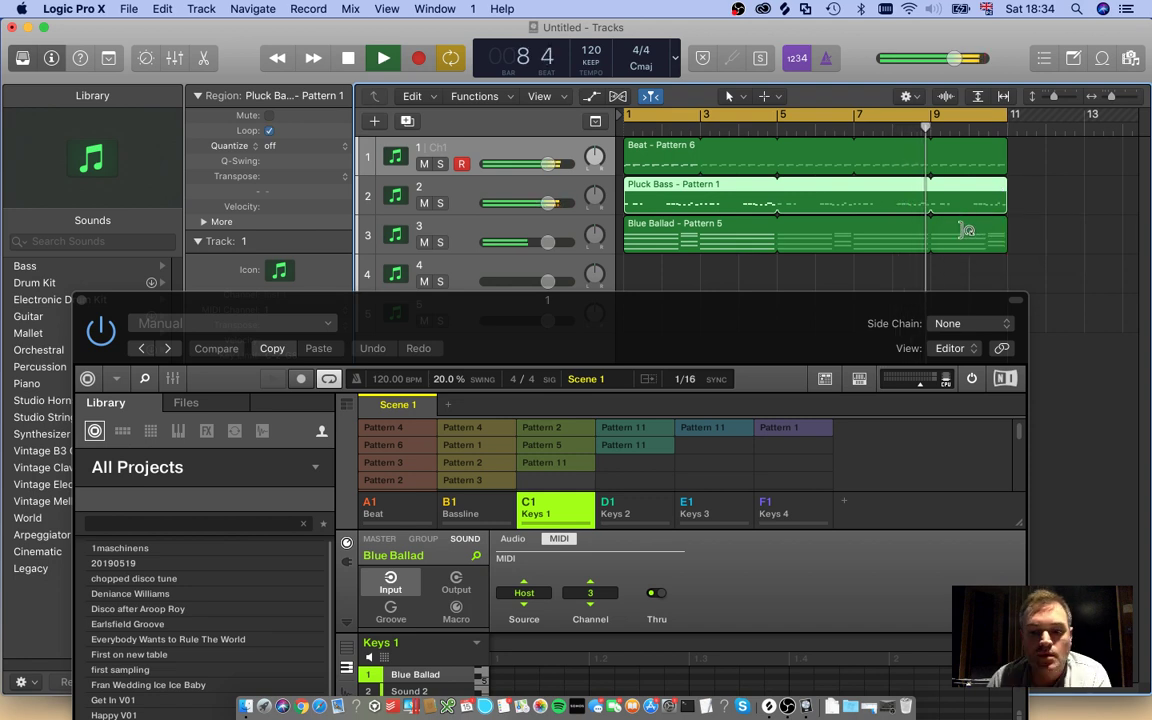
{"action": "key", "text": "space"}
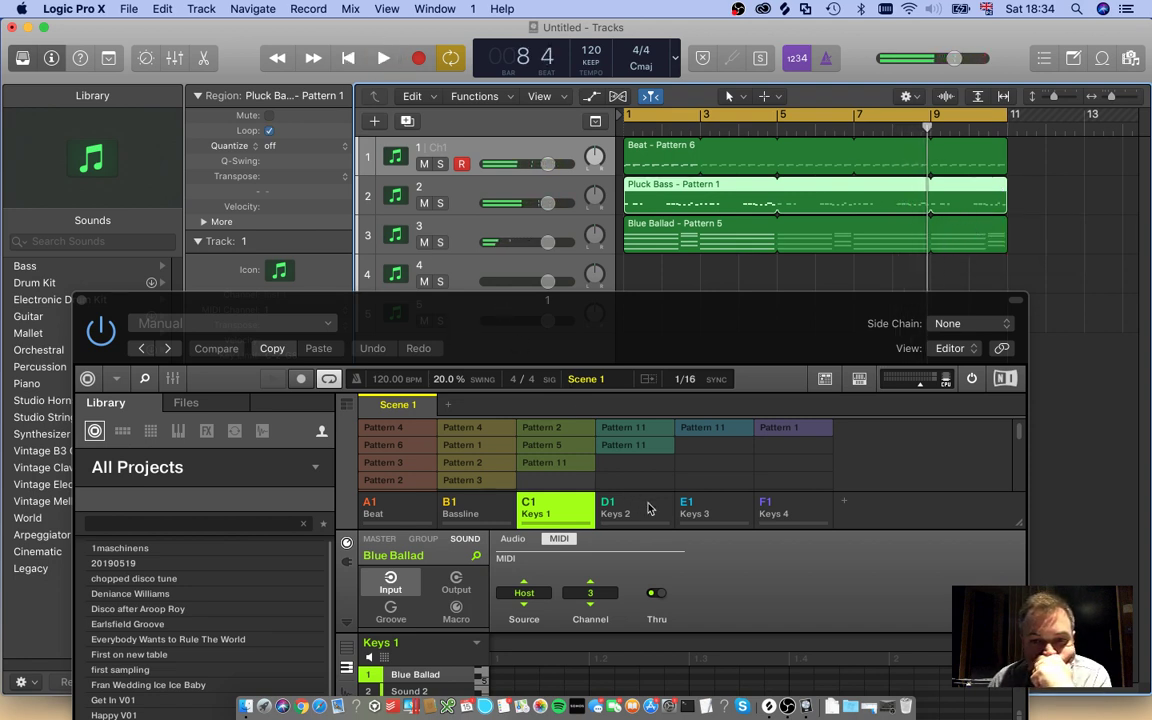
Step: Activate the second Pattern 11 of the Keys 2 group and copy its MIDI to track 4 at bar 1
{"action": "left_click", "coordinate": [658, 447]}
{"action": "left_click_drag", "start_coordinate": [620, 342], "coordinate": [373, 388]}
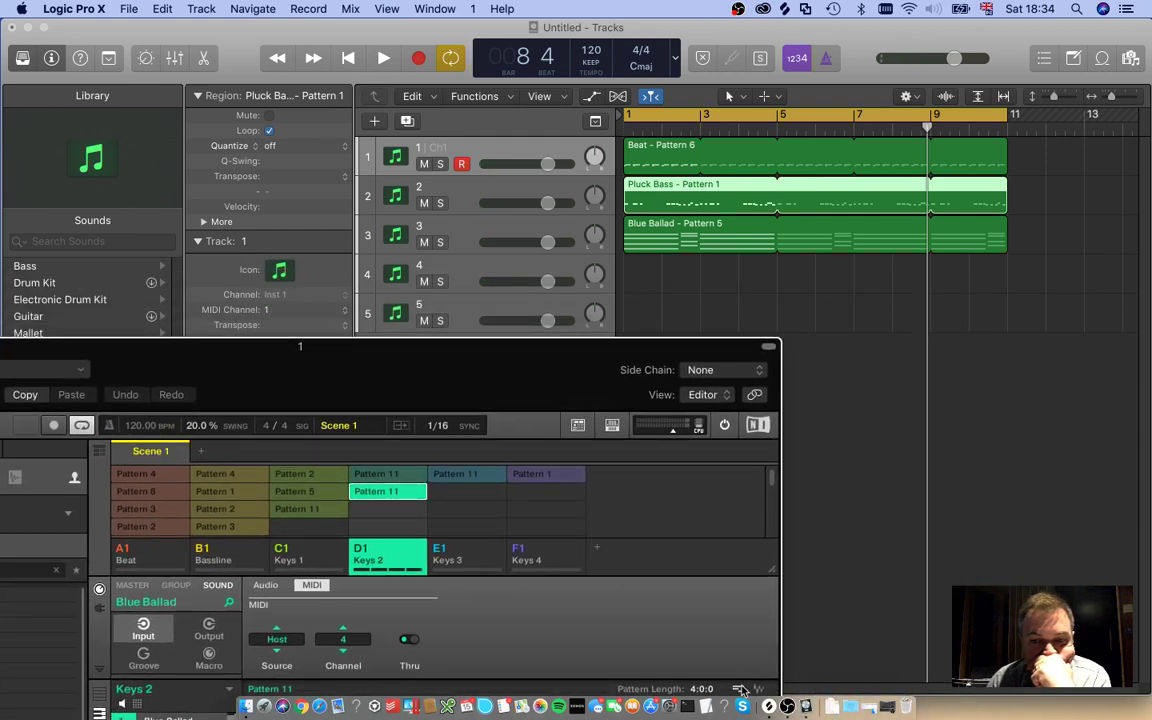
{"action": "left_click_drag", "start_coordinate": [742, 690], "coordinate": [640, 274]}
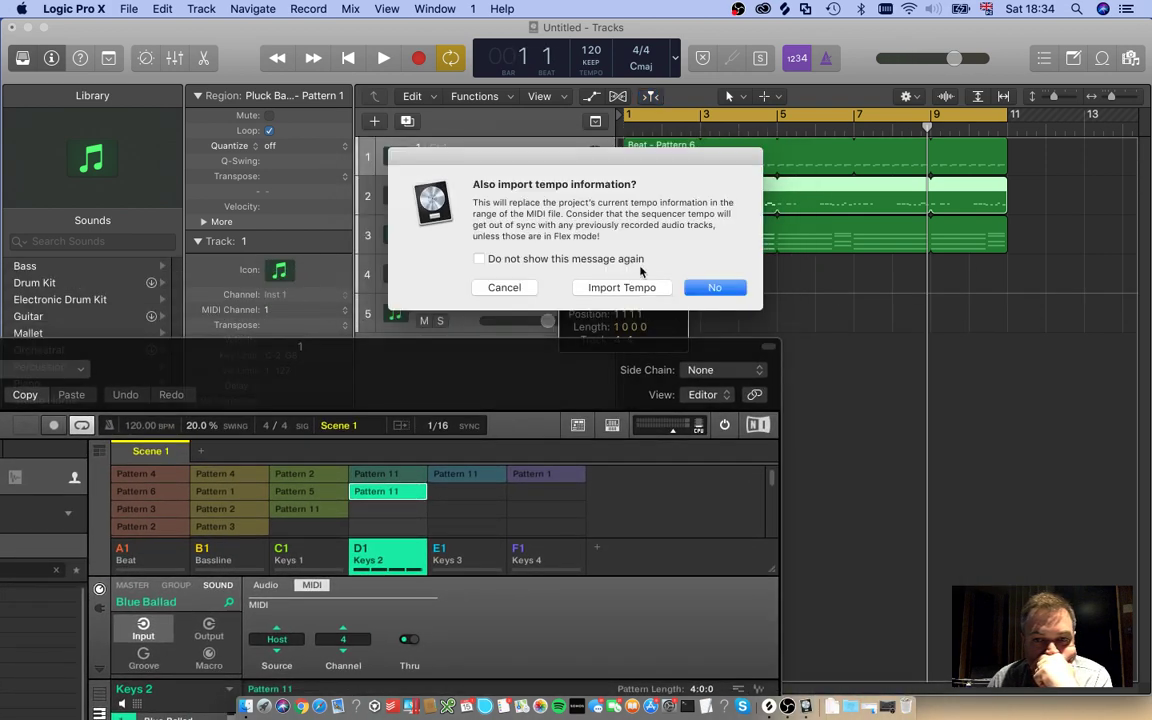
{"action": "left_click", "coordinate": [624, 287]}
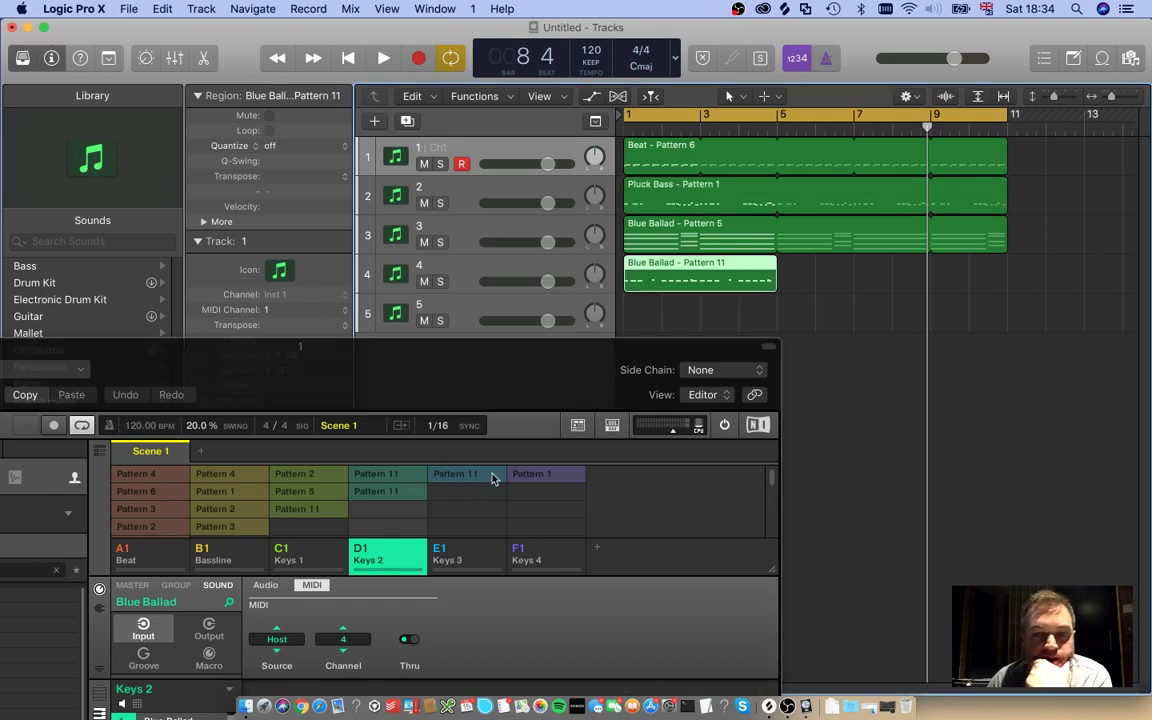
Step: Copy the MIDI of the Keys 3 group's Pattern 11 to track 5 at bar 1 without tempo information, and switch the pattern off in the group
{"action": "left_click", "coordinate": [492, 479]}
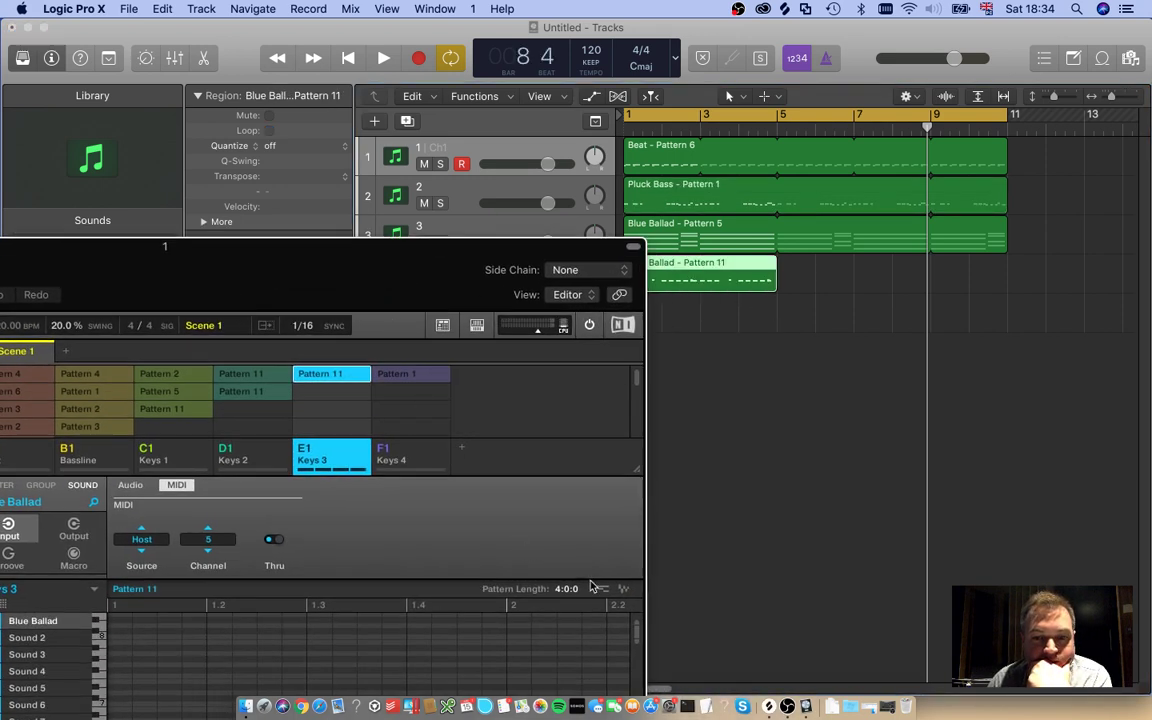
{"action": "left_click_drag", "start_coordinate": [502, 258], "coordinate": [320, 285]}
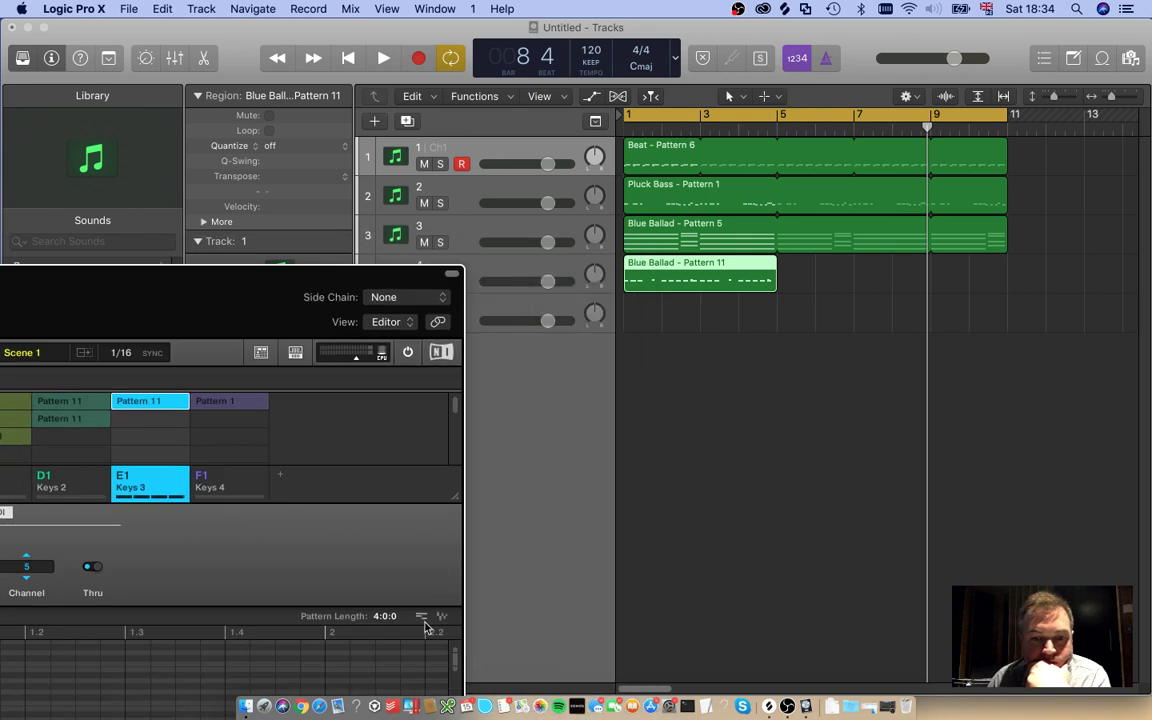
{"action": "left_click_drag", "start_coordinate": [425, 625], "coordinate": [627, 309]}
{"action": "left_click", "coordinate": [704, 288]}
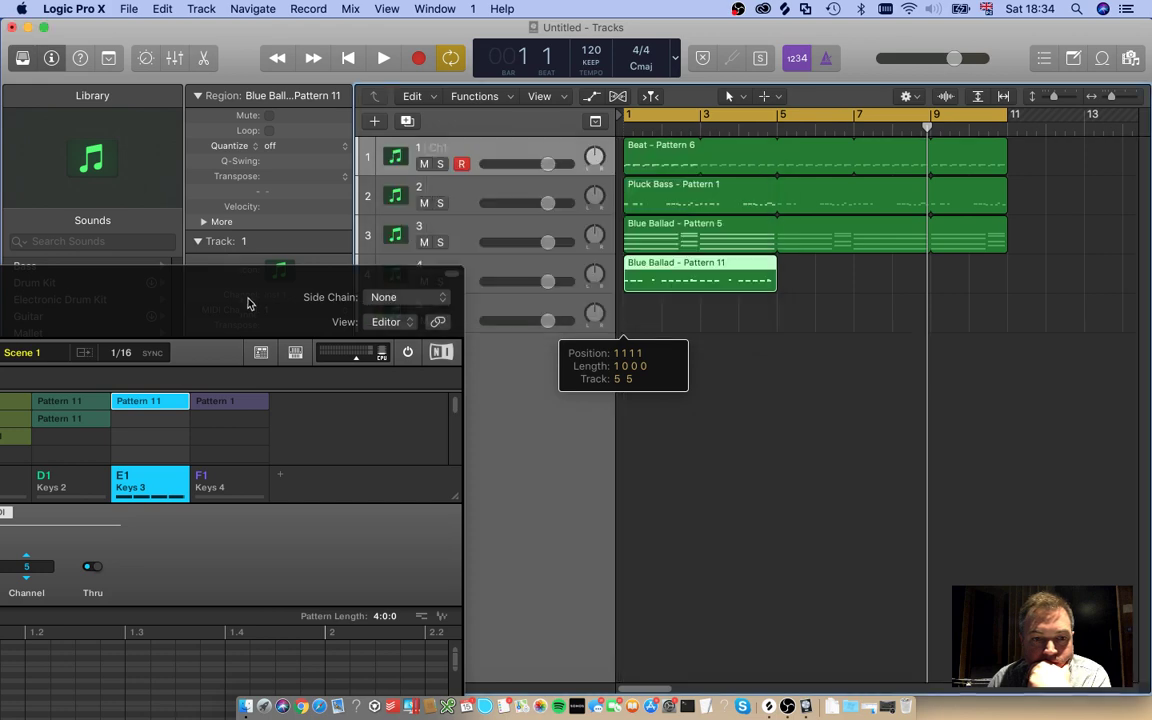
{"action": "left_click_drag", "start_coordinate": [250, 301], "coordinate": [767, 210]}
{"action": "left_click", "coordinate": [632, 301]}
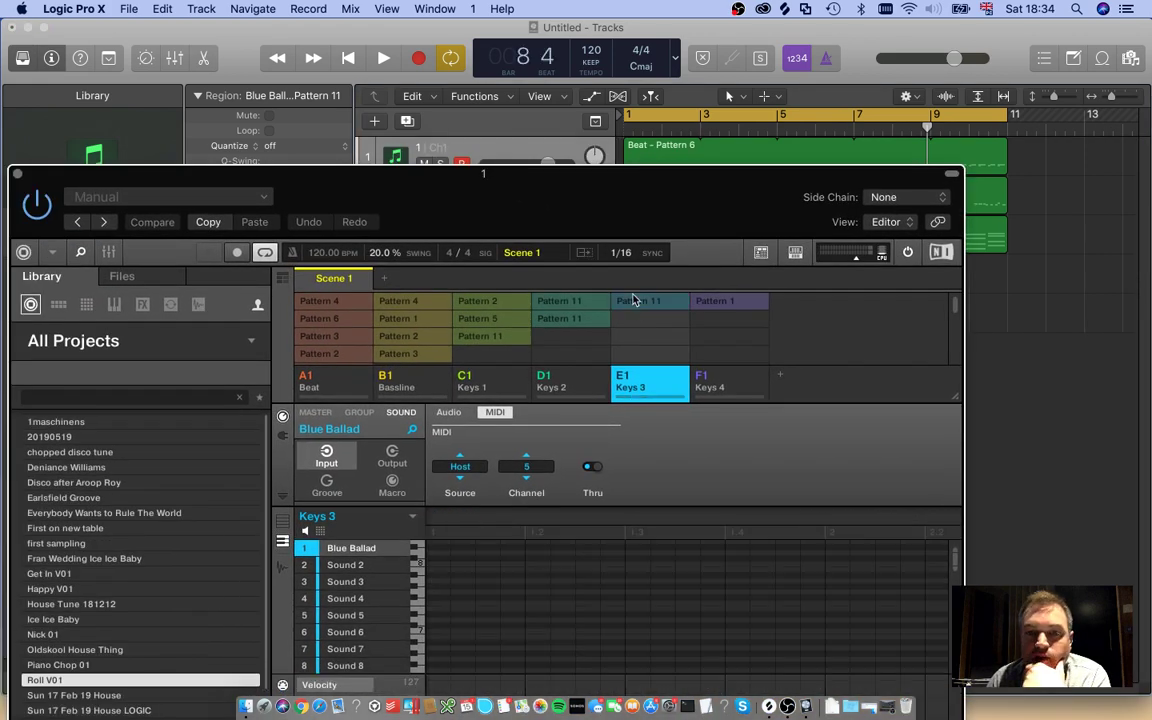
{"action": "left_click_drag", "start_coordinate": [497, 186], "coordinate": [628, 212]}
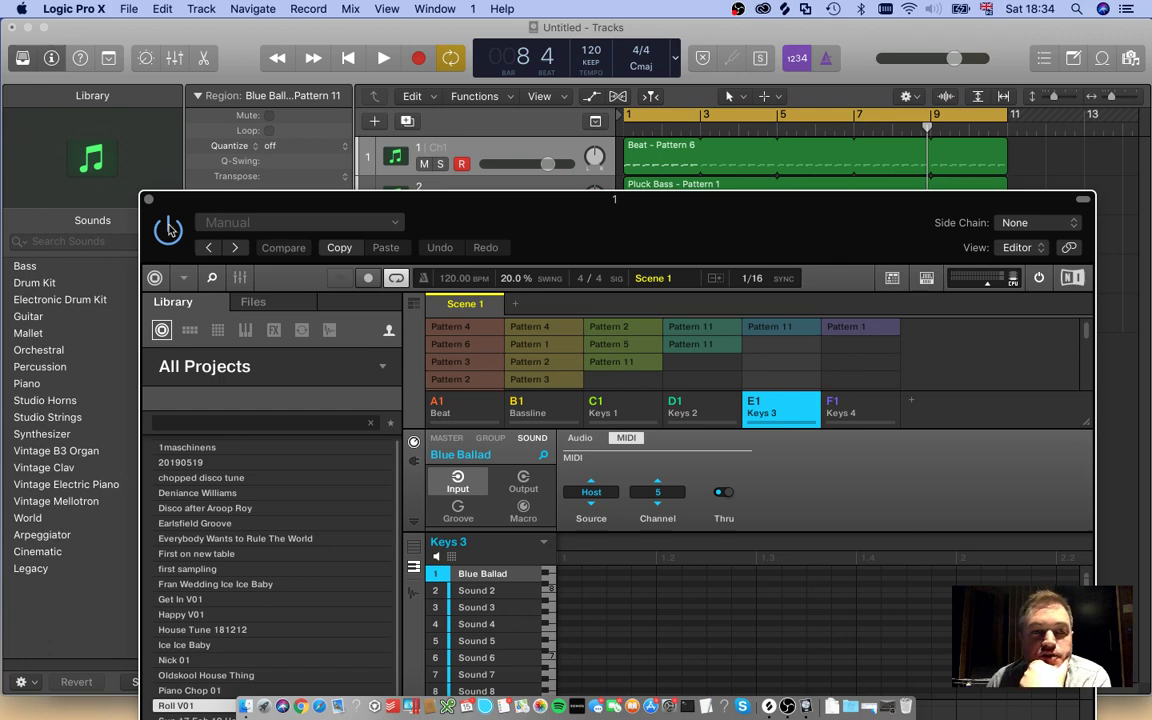
{"action": "left_click", "coordinate": [465, 362]}
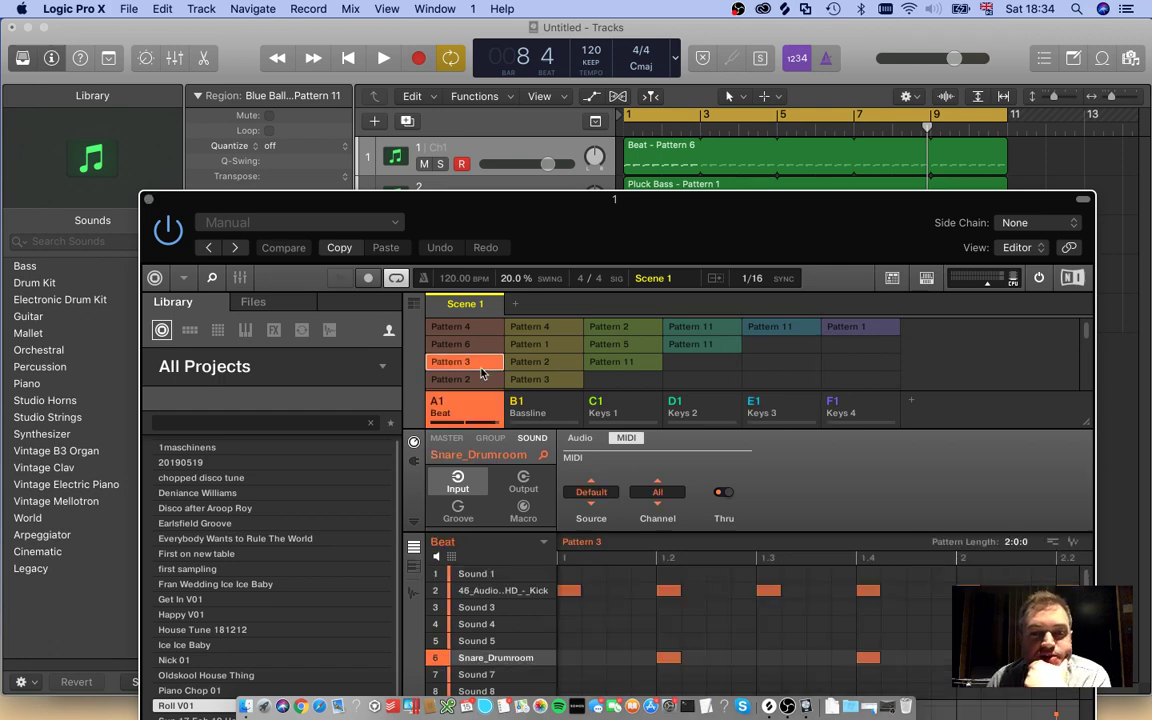
{"action": "left_click_drag", "start_coordinate": [760, 238], "coordinate": [671, 345]}
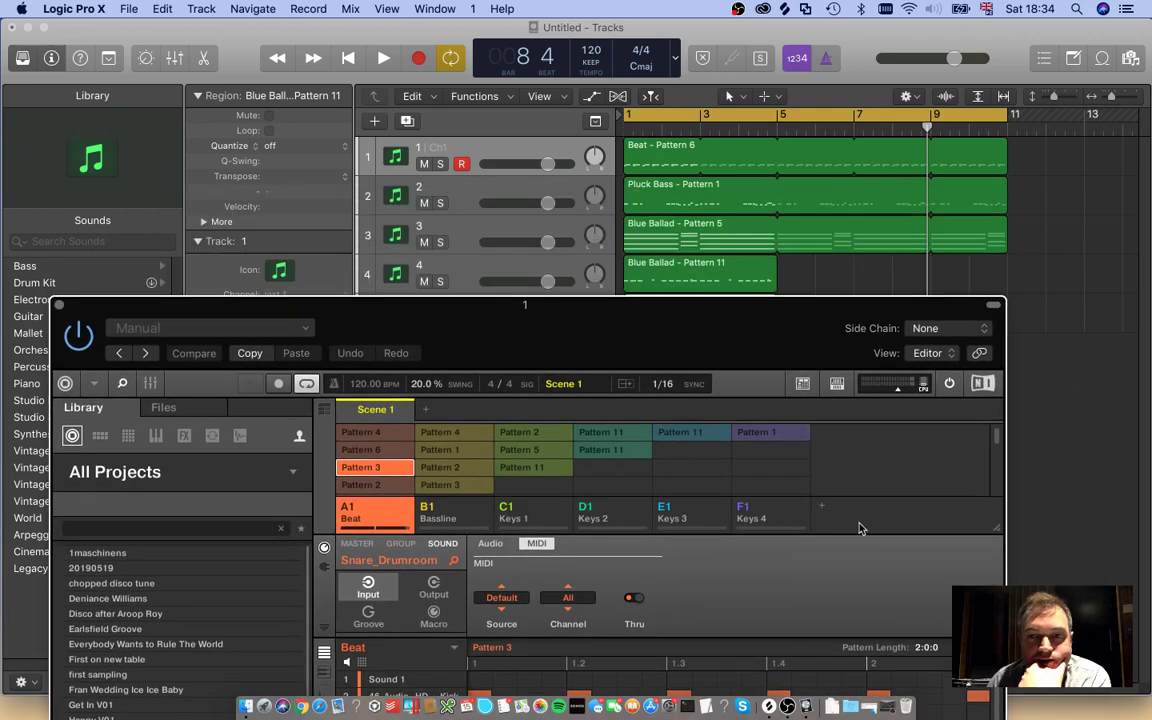
{"action": "left_click", "coordinate": [366, 467]}
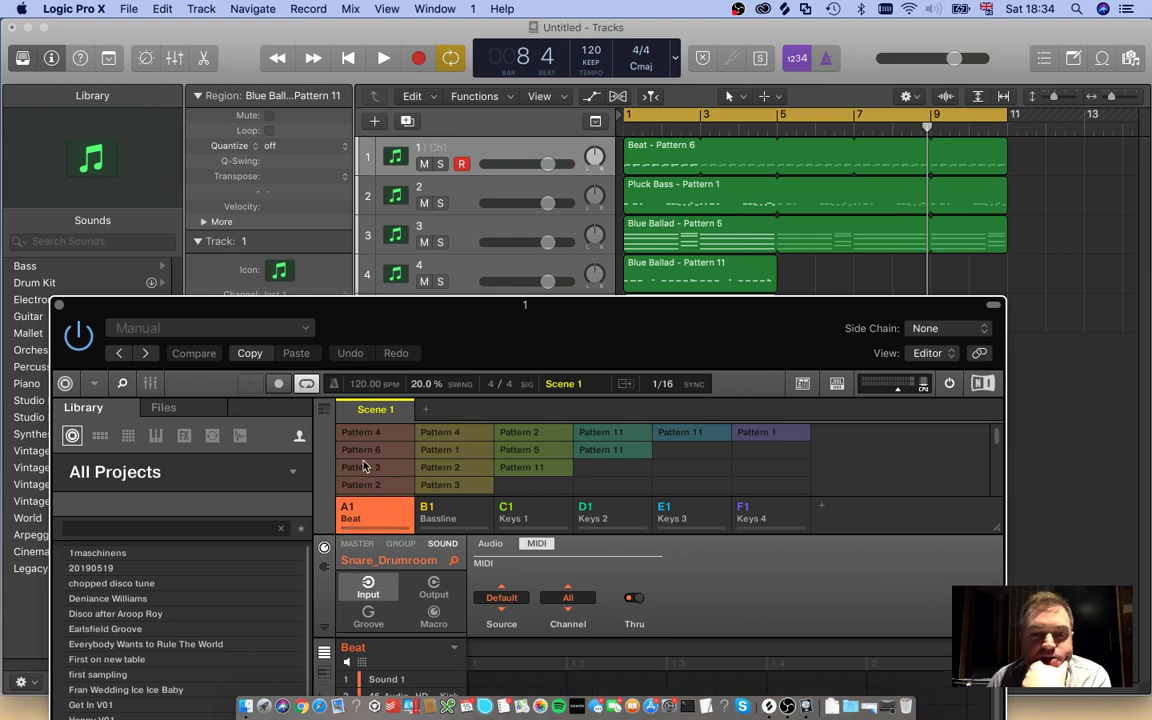
Step: Close the Maschine plug-in window and loop the Blue Ballad - Pattern 11 regions on tracks 4 and 5 up to bar 11
{"action": "left_click", "coordinate": [56, 304]}
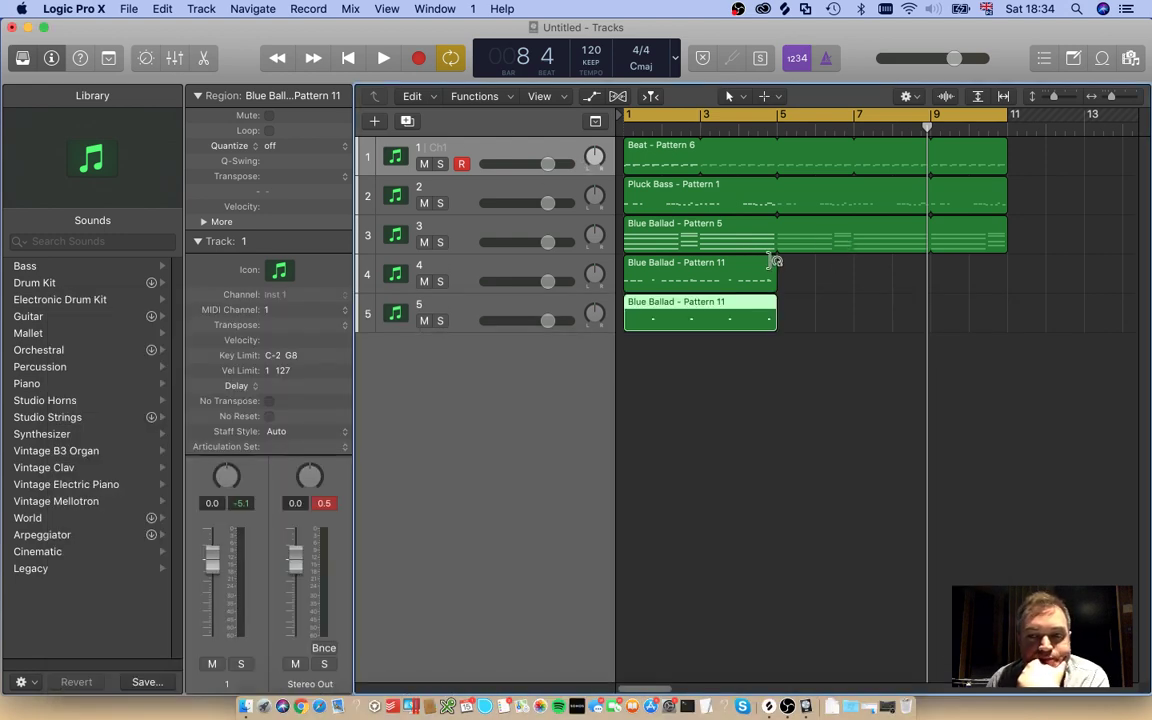
{"action": "left_click_drag", "start_coordinate": [775, 261], "coordinate": [1007, 265]}
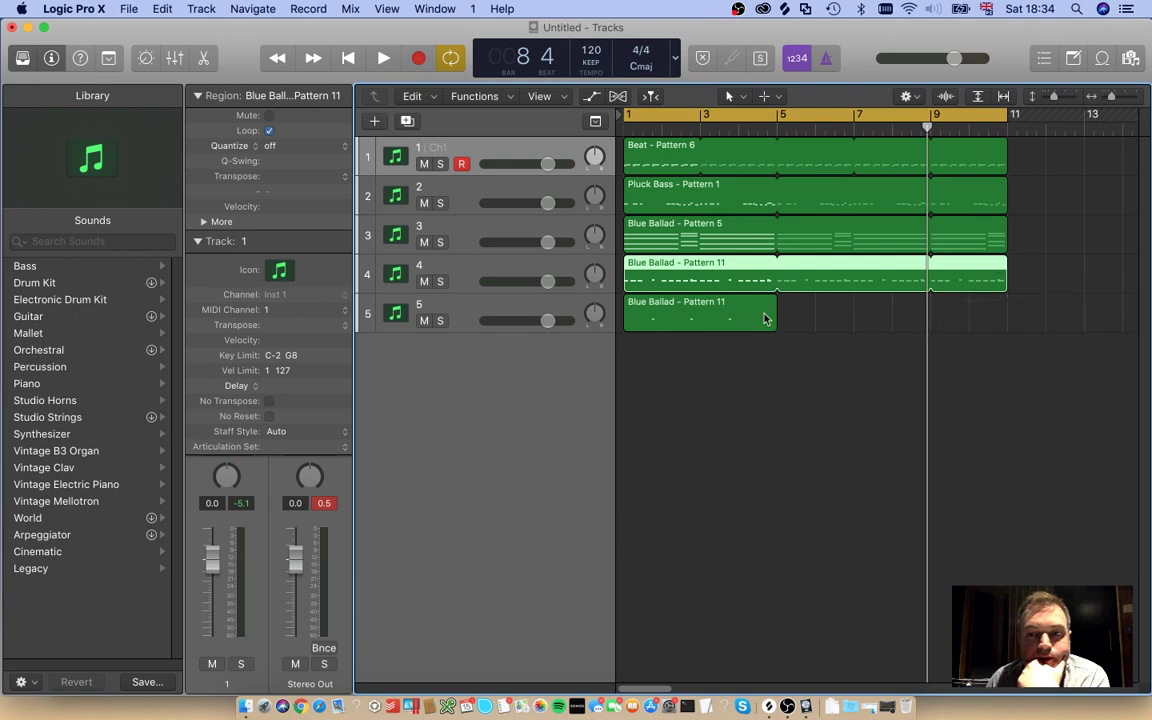
{"action": "left_click_drag", "start_coordinate": [774, 304], "coordinate": [1005, 307]}
Step: Play the five-track arrangement from the start to check that all groups sound, and stop the transport
{"action": "left_click", "coordinate": [340, 60]}
{"action": "left_click", "coordinate": [384, 58]}
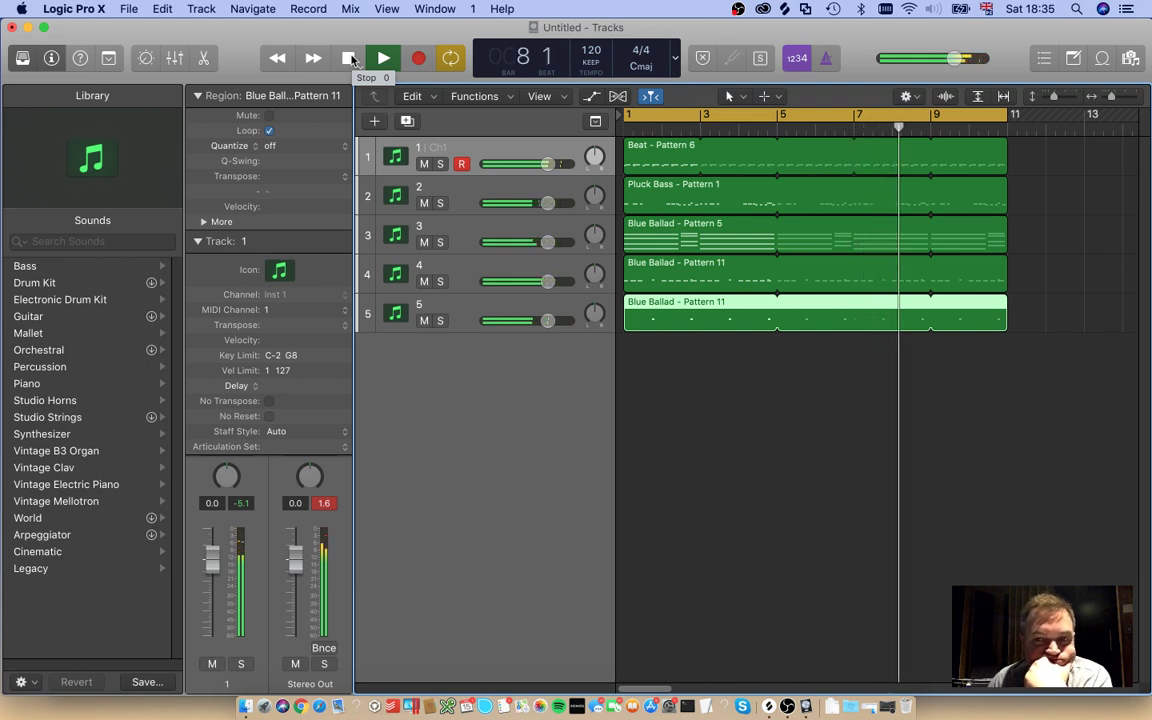
{"action": "left_click", "coordinate": [350, 57]}
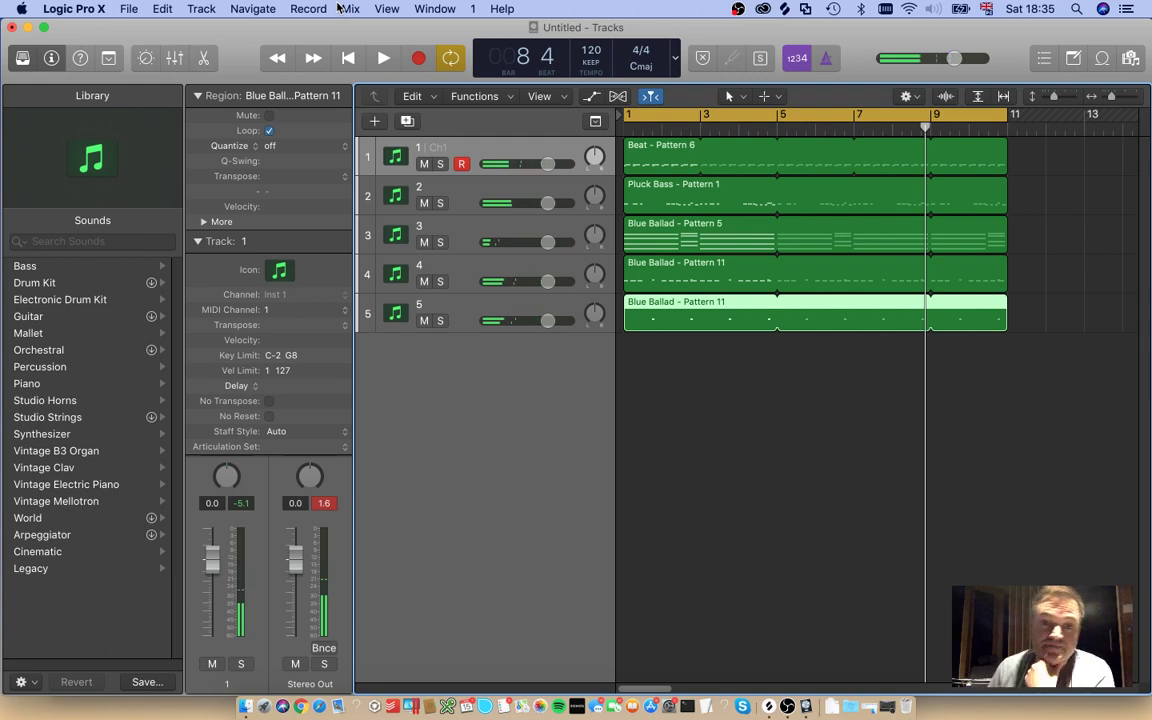
{"action": "left_click", "coordinate": [787, 706]}
{"action": "left_click", "coordinate": [780, 706]}
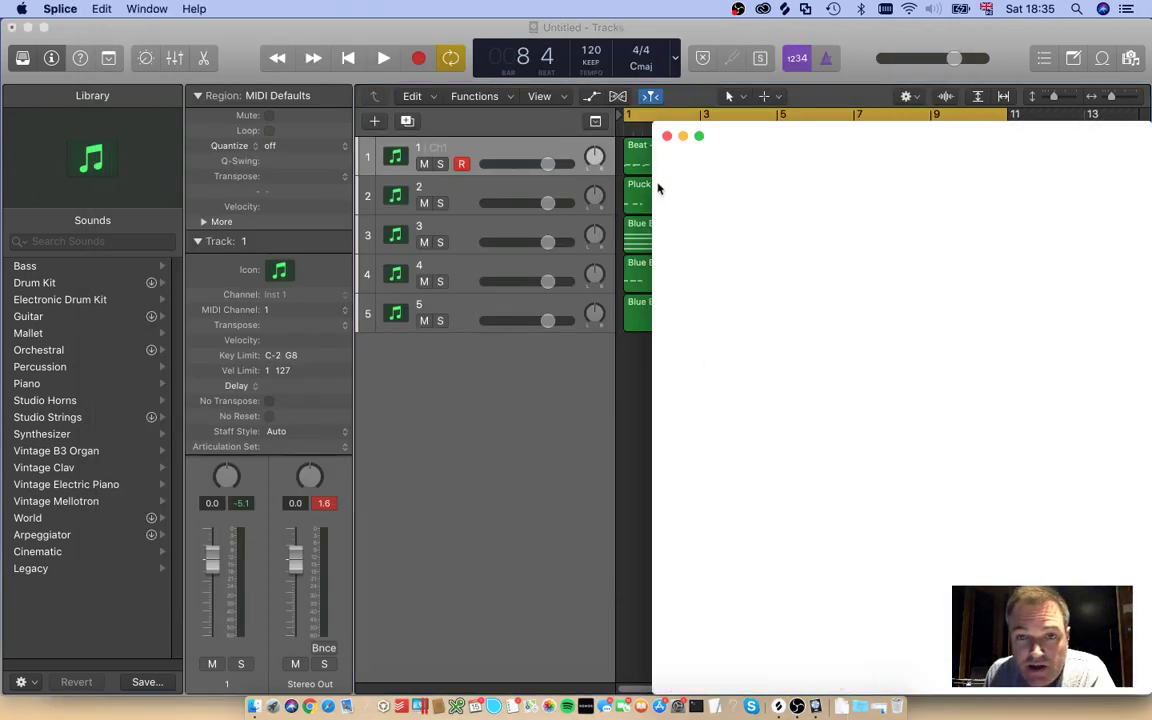
{"action": "left_click", "coordinate": [667, 137]}
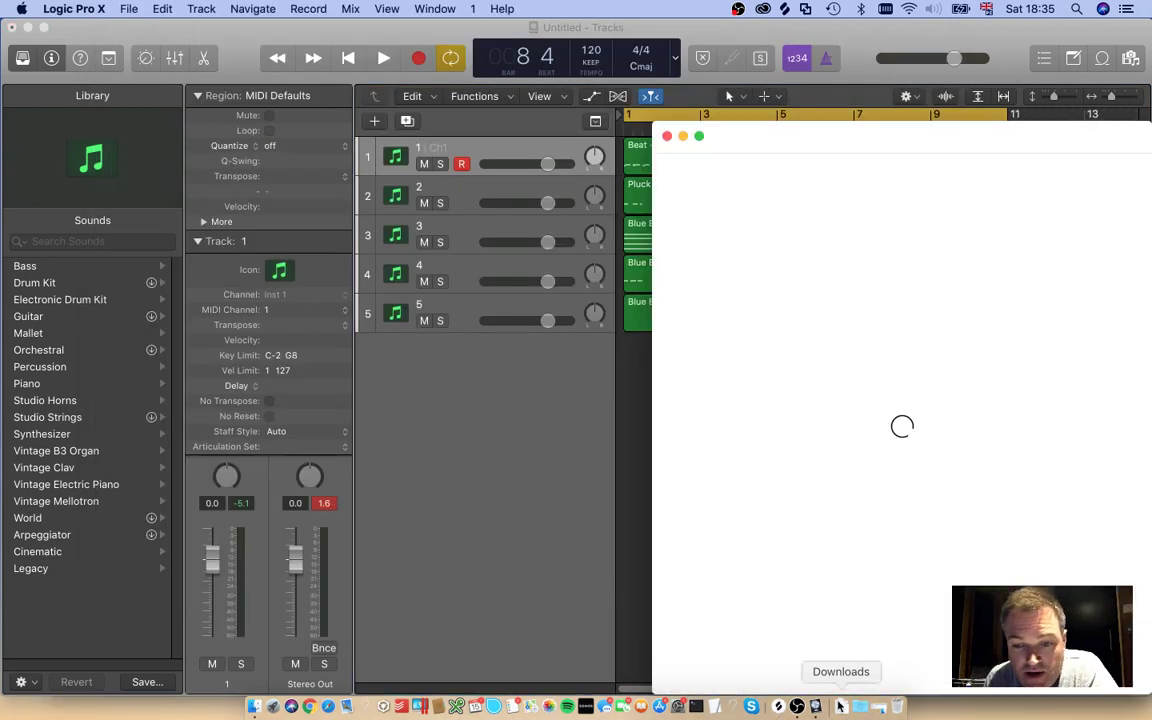
{"action": "left_click", "coordinate": [667, 137]}
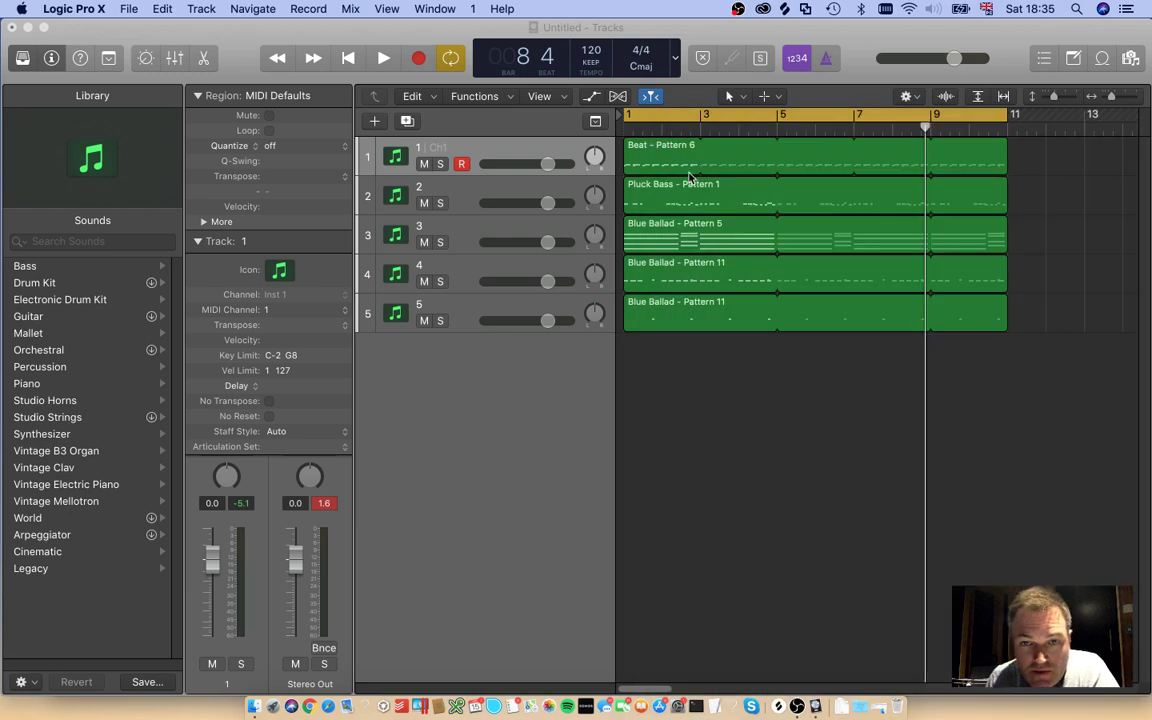